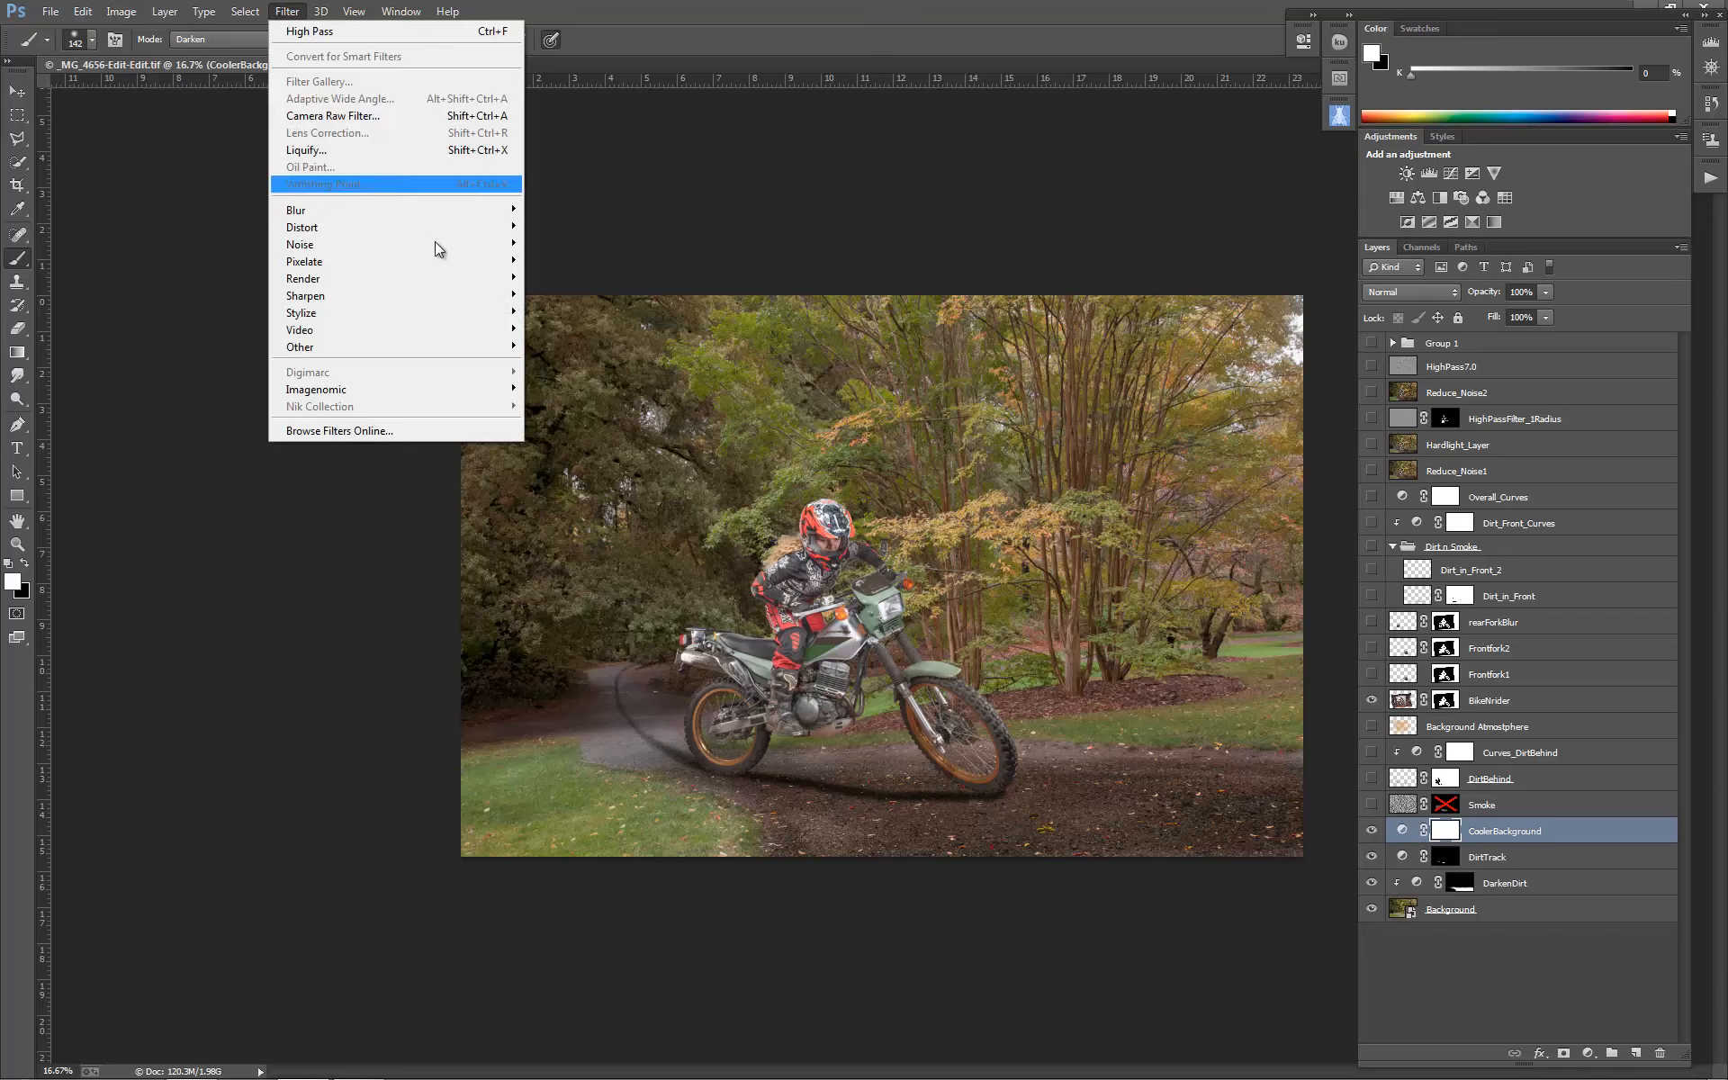
Show the Smoke layer and re-enable its disabled layer mask so the clouds are confined to the masked area.
mouse_move(443, 278)
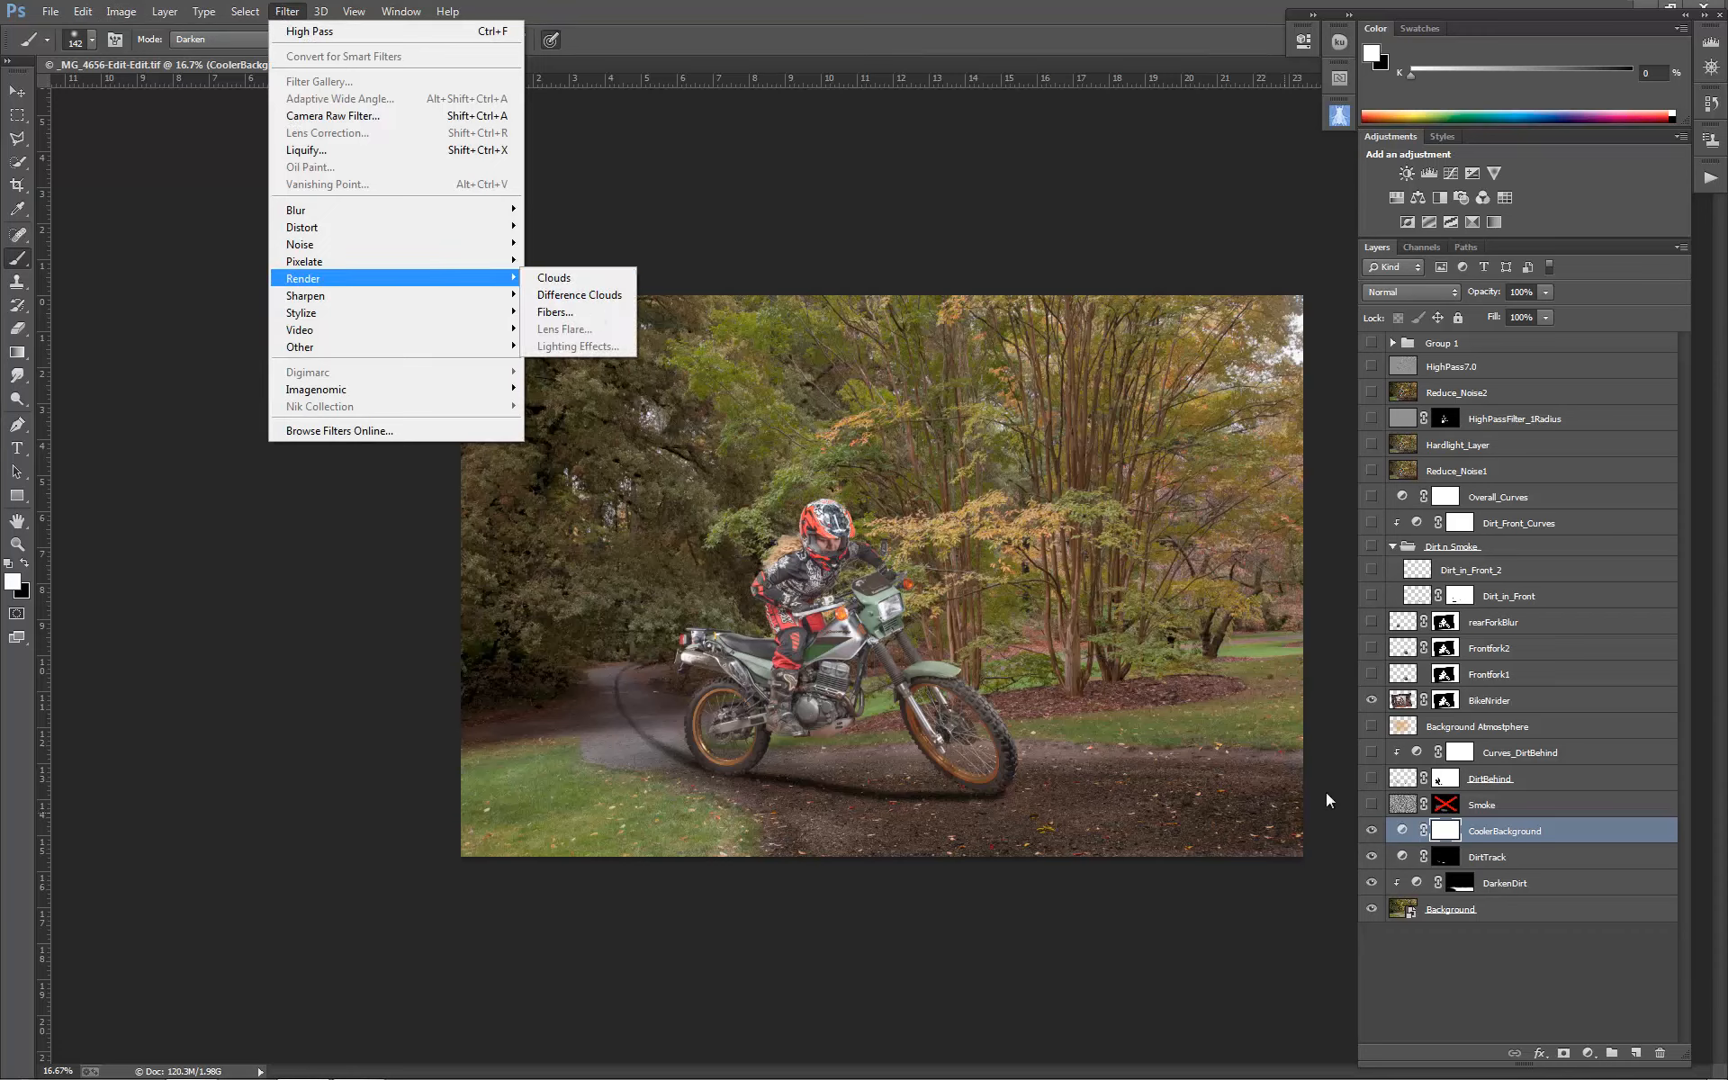
click(1374, 808)
click(1372, 804)
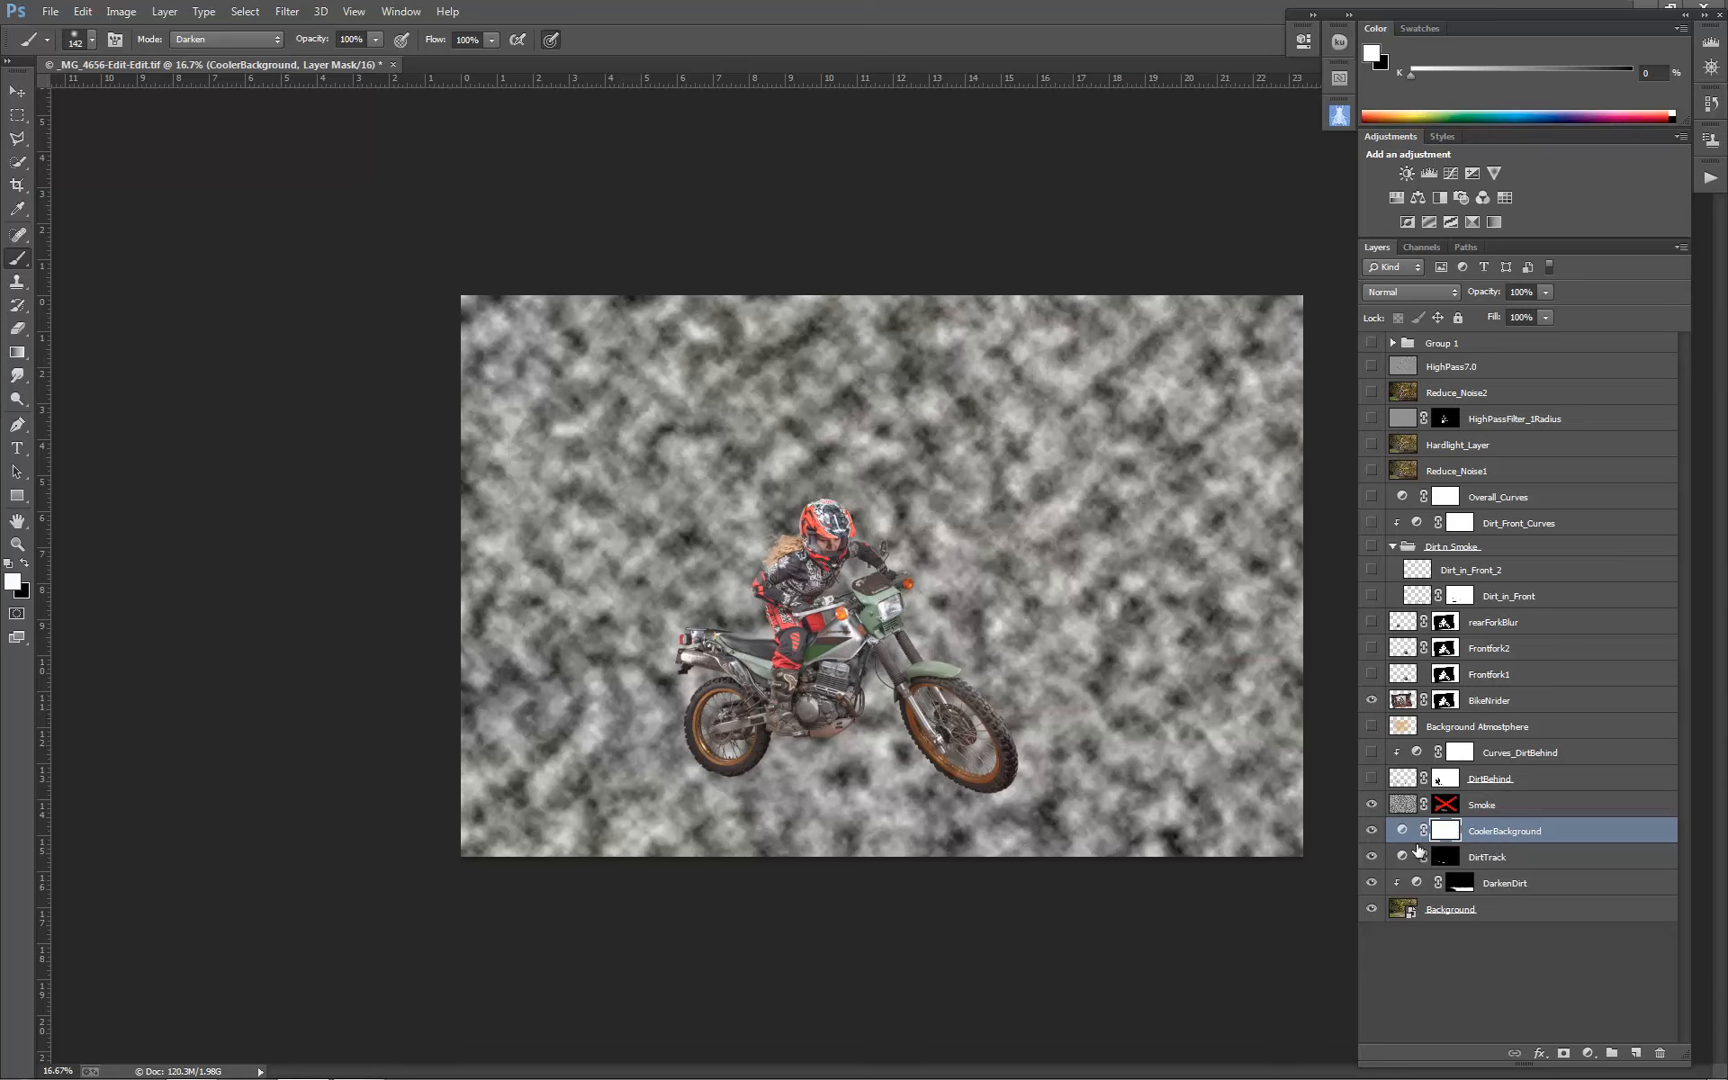
shift+click(1446, 807)
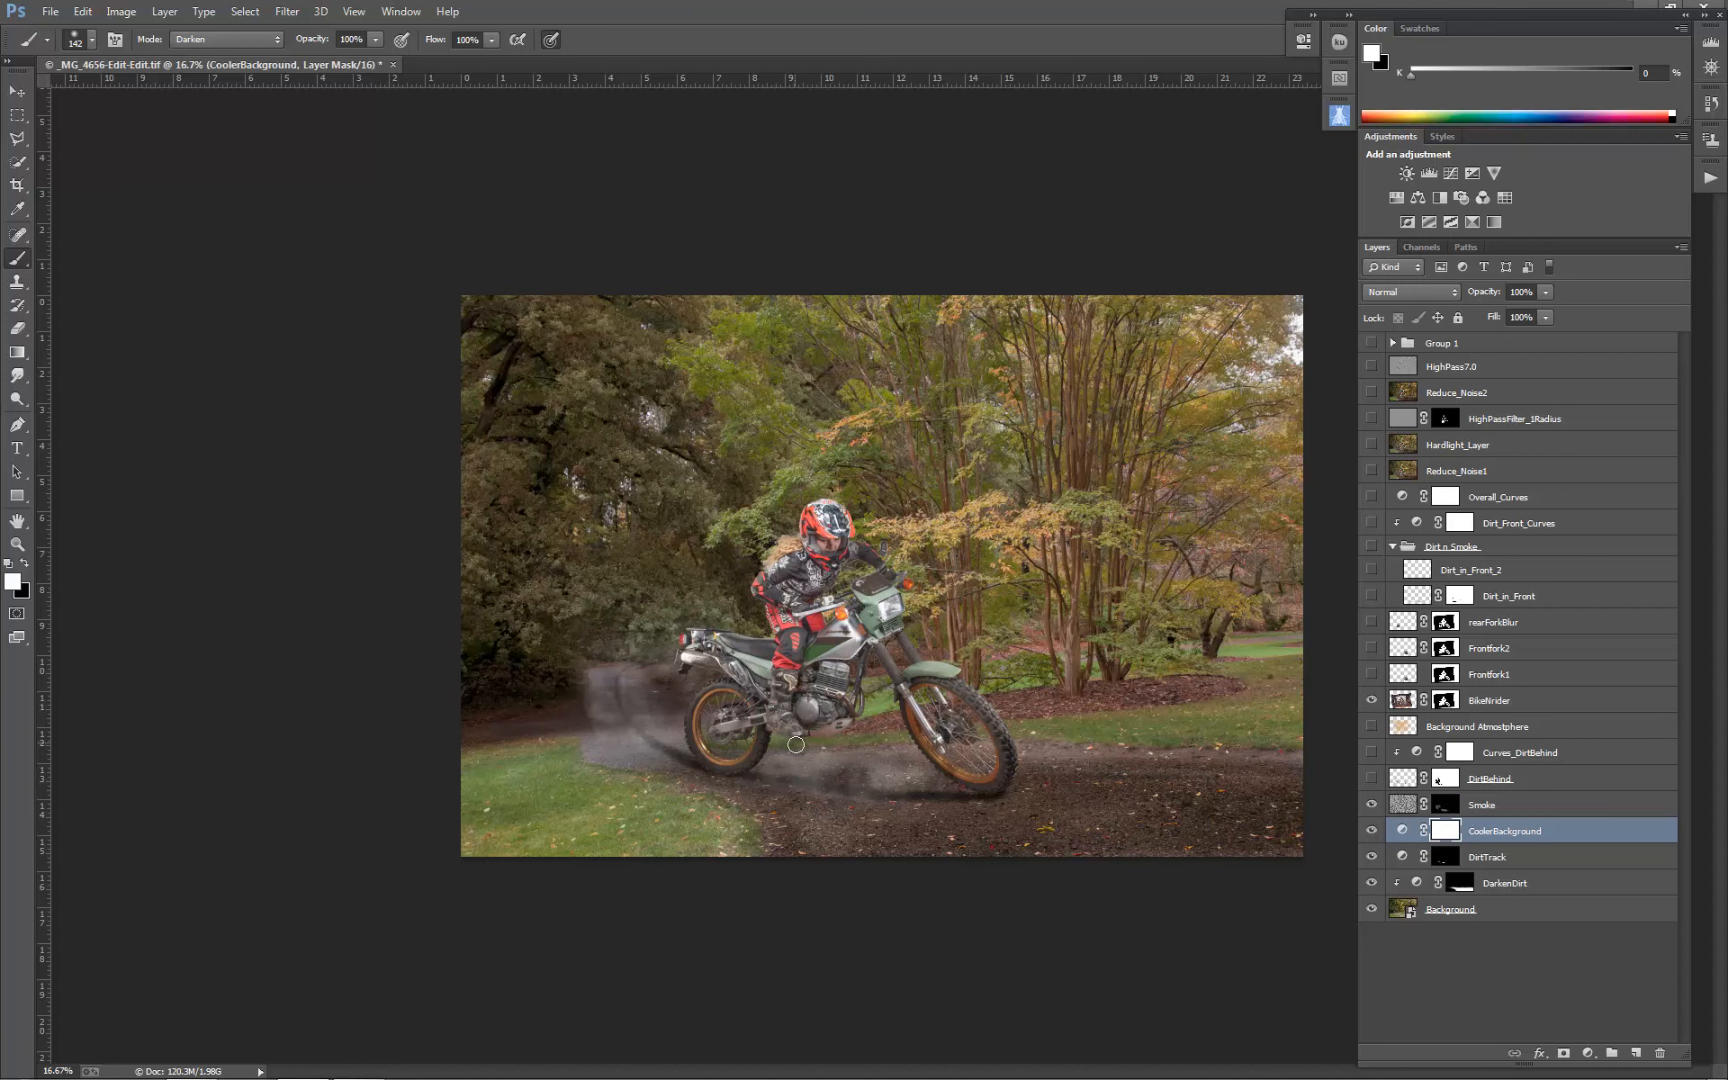
Choose the 2500 px splash-shaped brush preset for painting flying dirt.
drag(829, 783, 972, 783)
mouse_move(1726, 171)
mouse_down()
mouse_move(1649, 148)
mouse_move(1460, 25)
mouse_move(1518, 30)
mouse_move(1519, 3)
mouse_move(1521, 52)
mouse_move(1537, 19)
mouse_up()
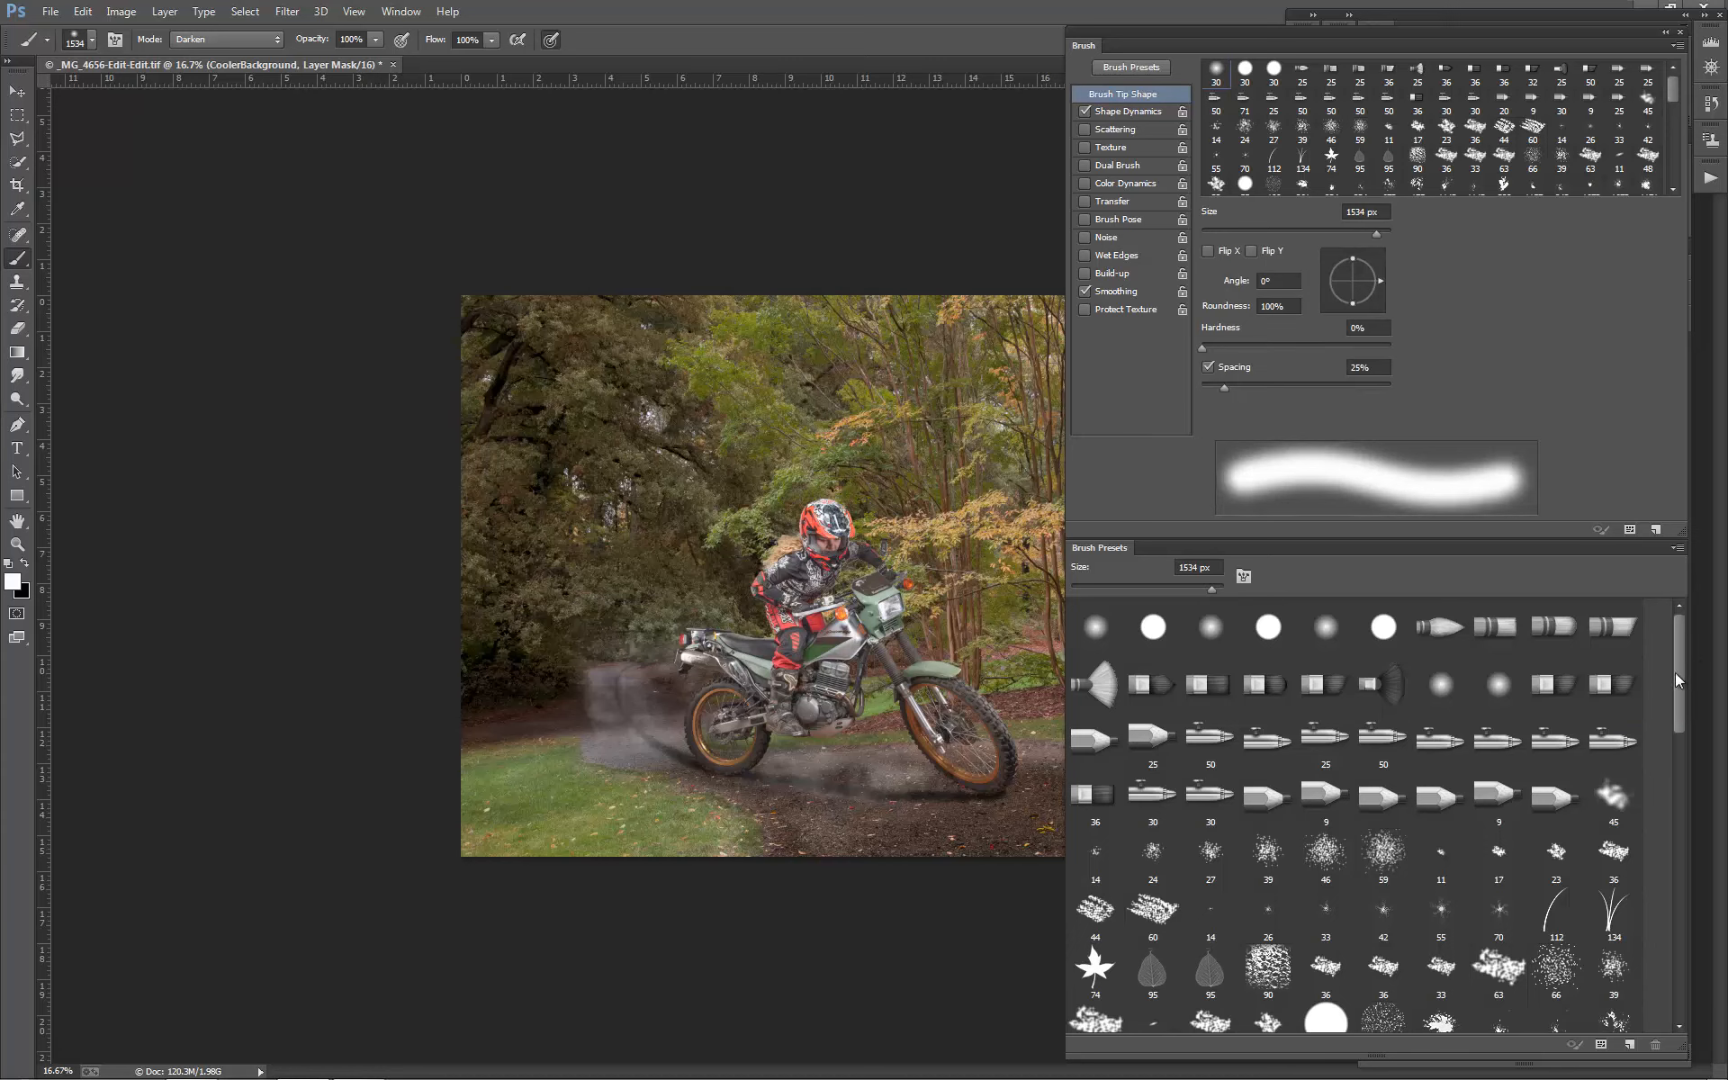
drag(1676, 673, 1674, 884)
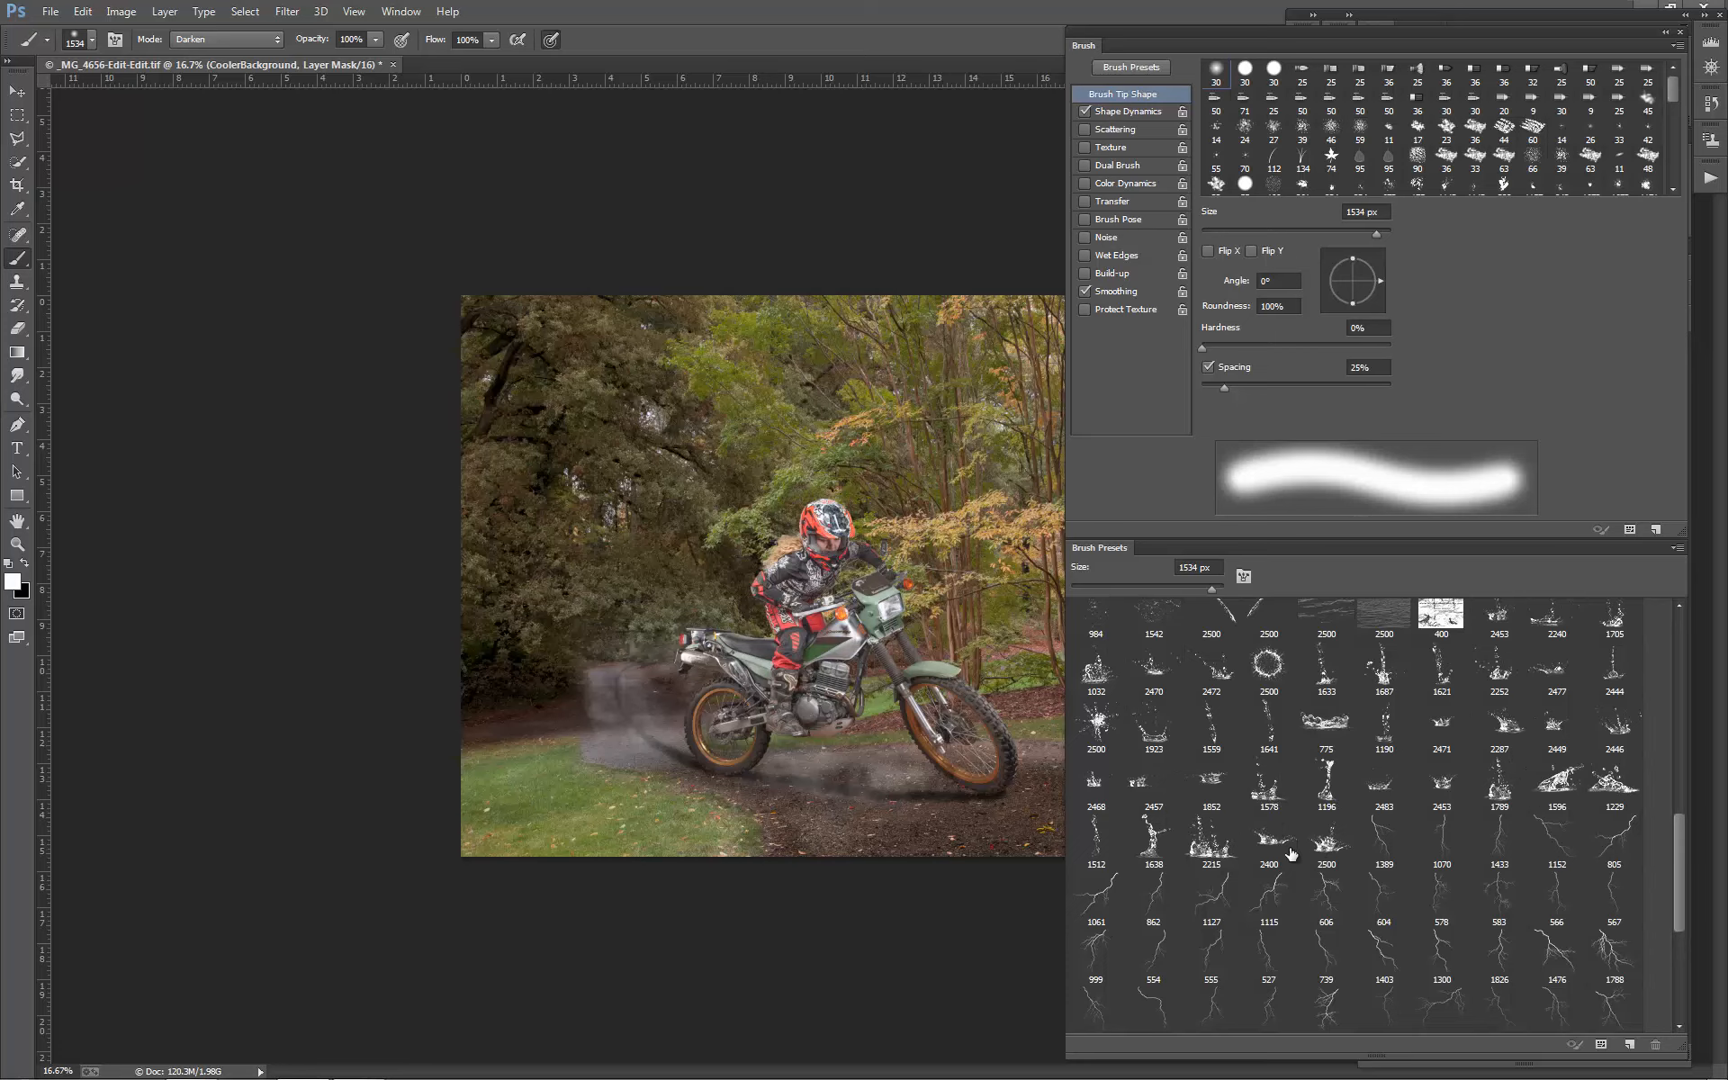
click(1339, 862)
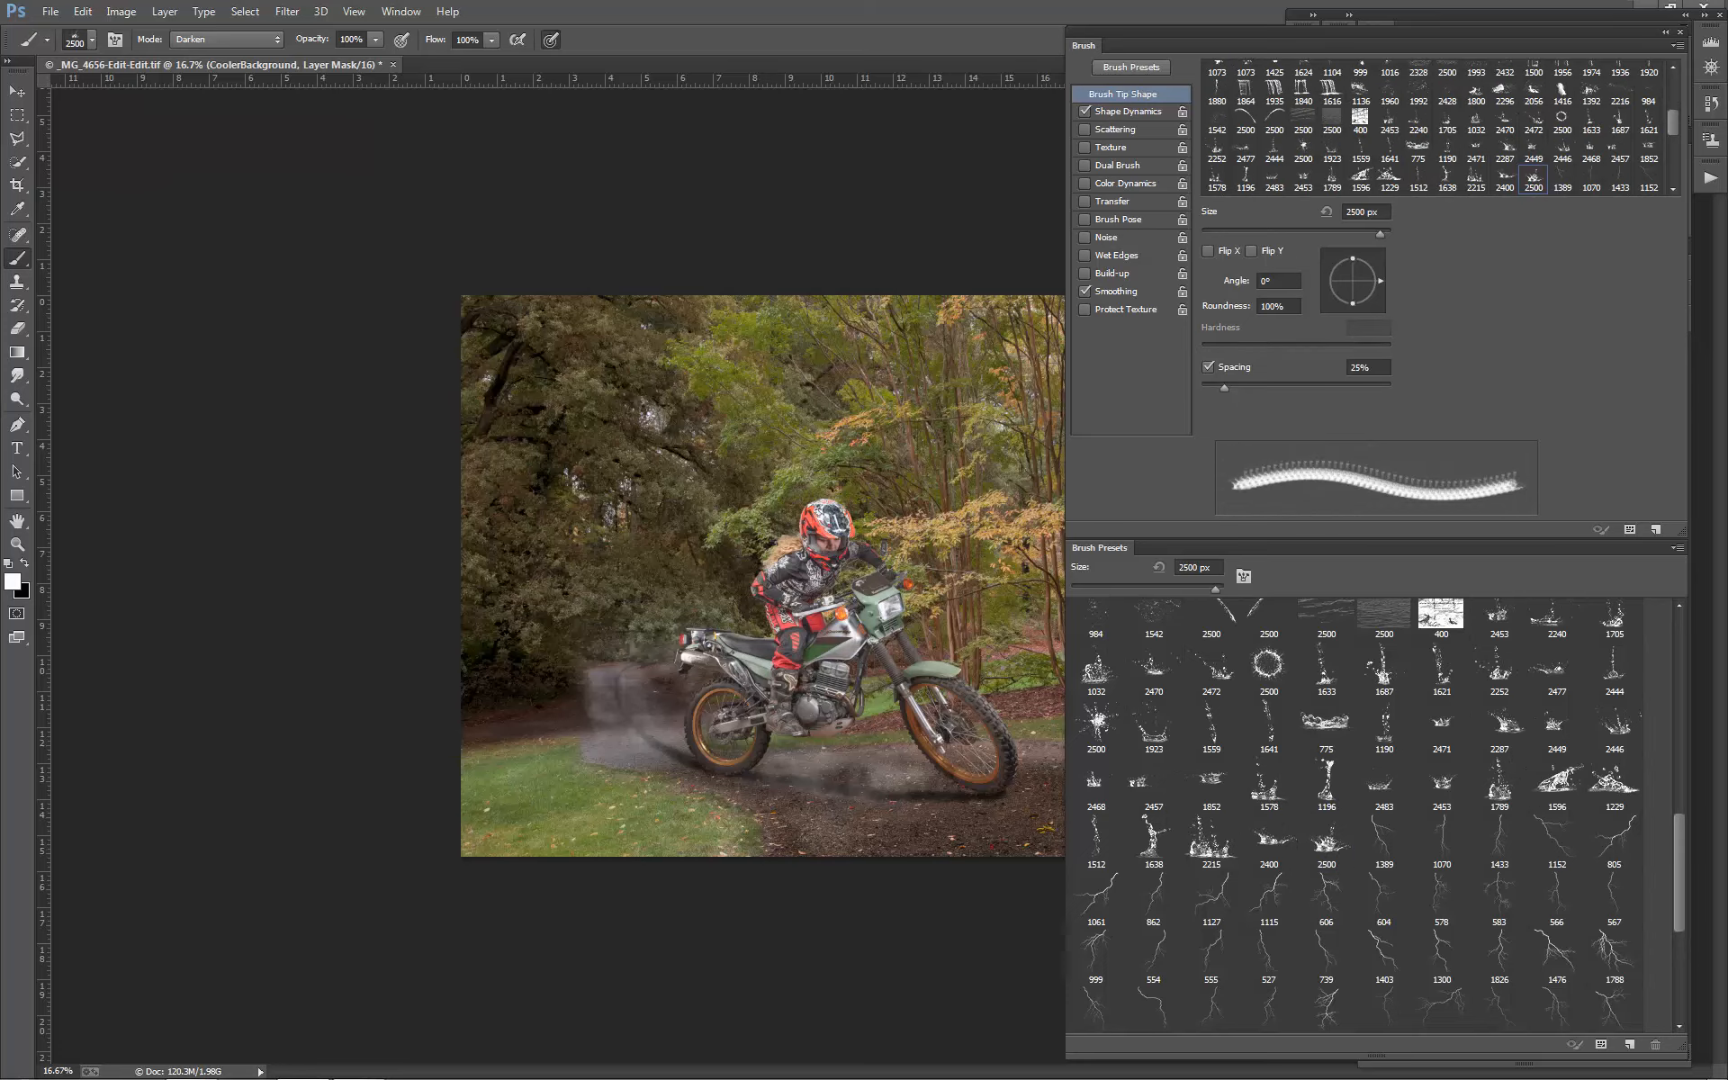
key(F5)
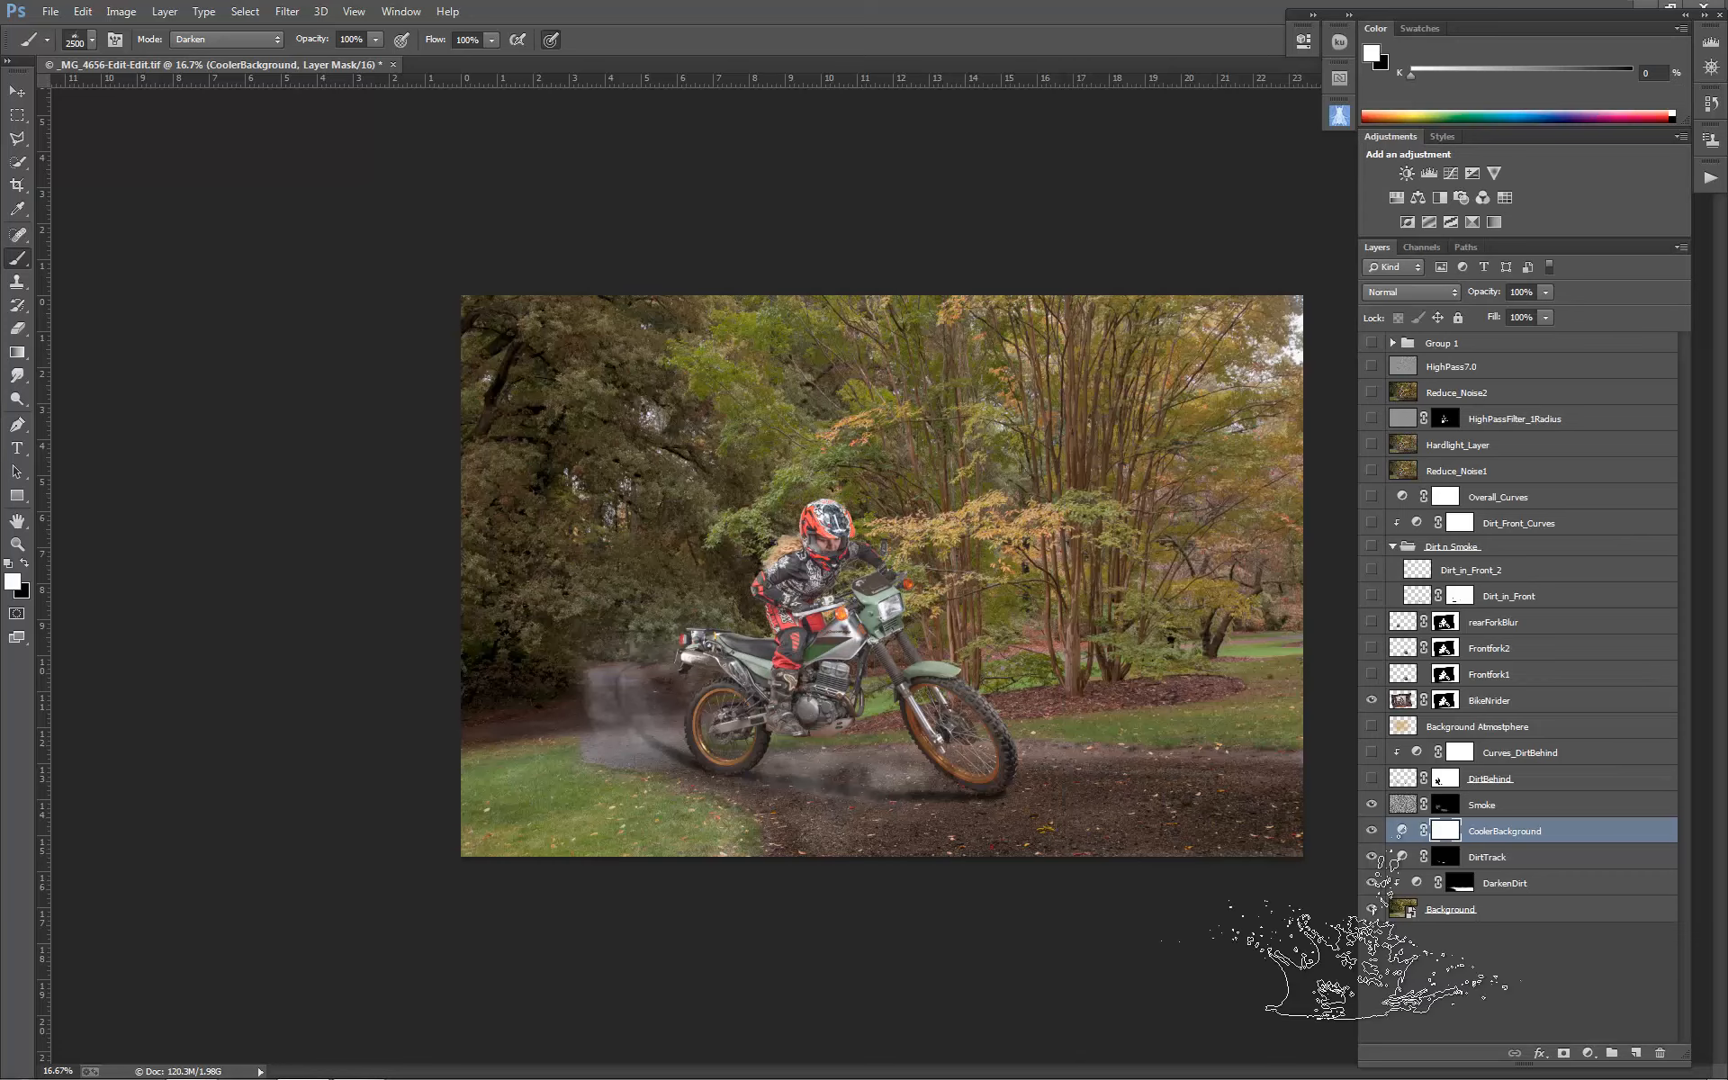
On the DirtBehind layer, sample a dark brown (RGB 67, 66, 52) from the dirt track and make the layer visible.
click(1413, 787)
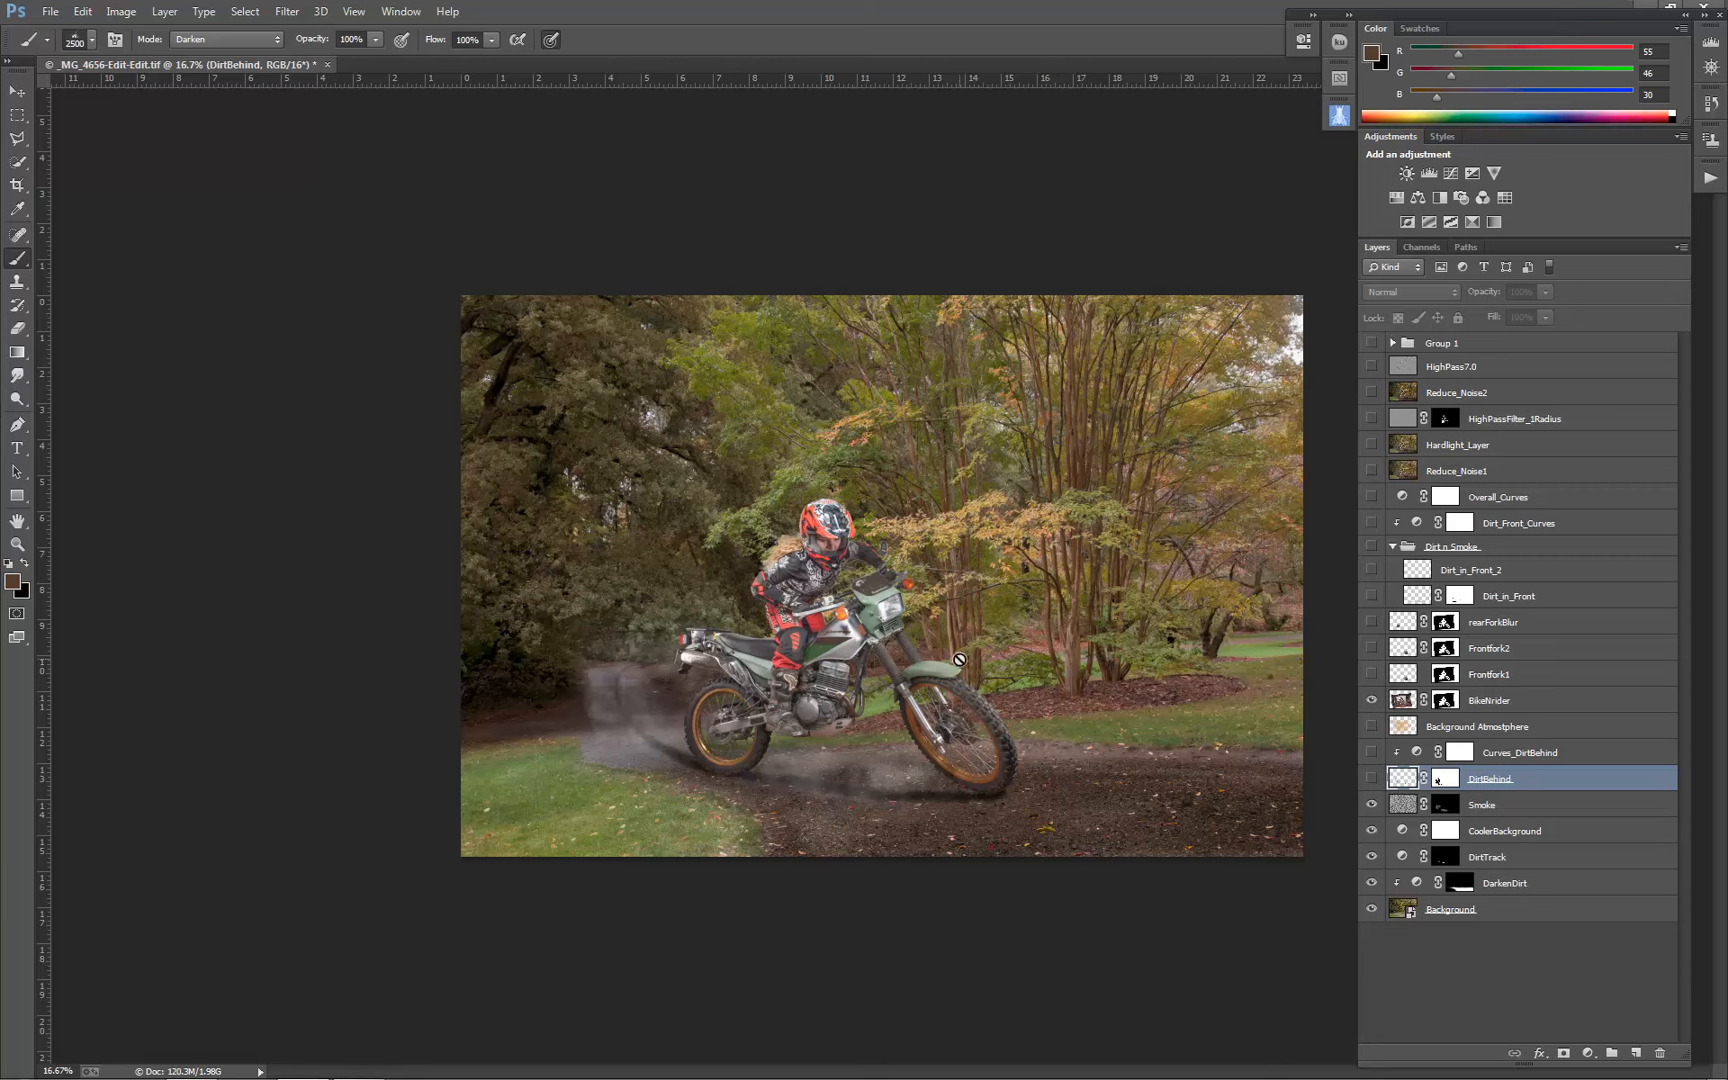
mouse_move(1026, 816)
mouse_down()
mouse_move(1014, 801)
mouse_move(956, 828)
mouse_move(856, 810)
mouse_move(1068, 840)
mouse_move(1227, 764)
mouse_move(930, 825)
mouse_move(1035, 837)
mouse_up()
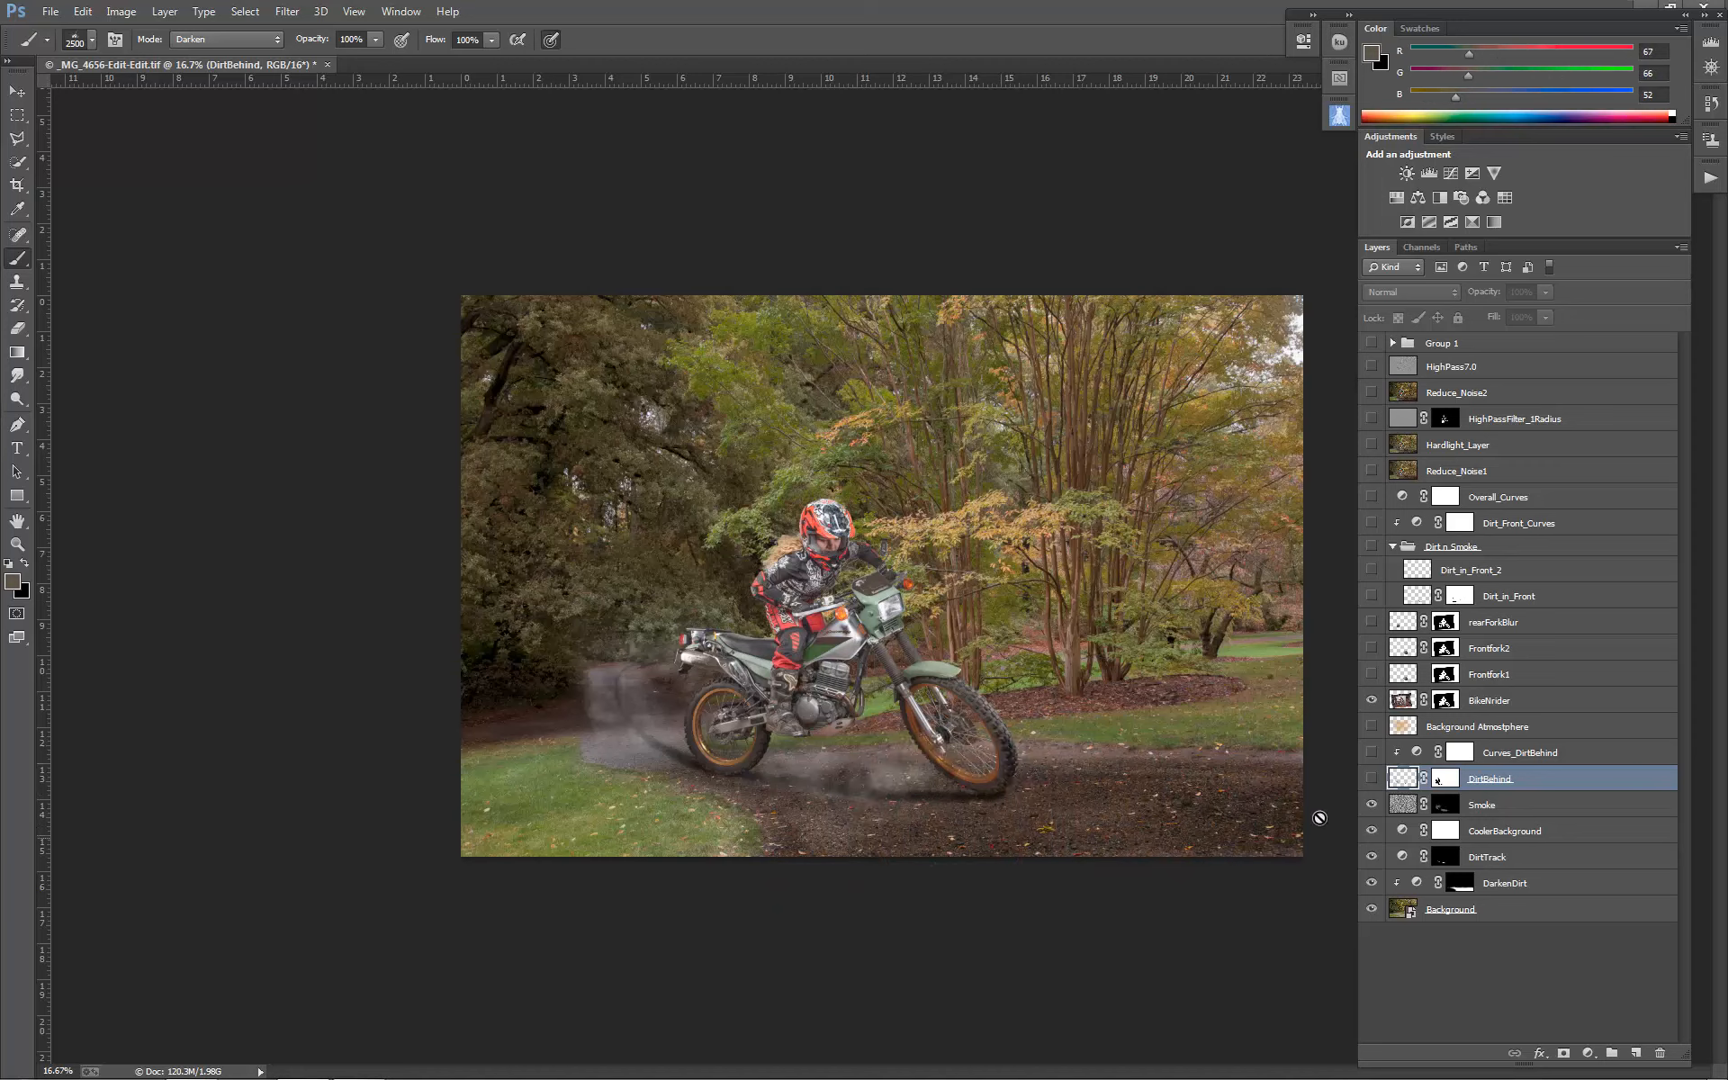
click(1370, 778)
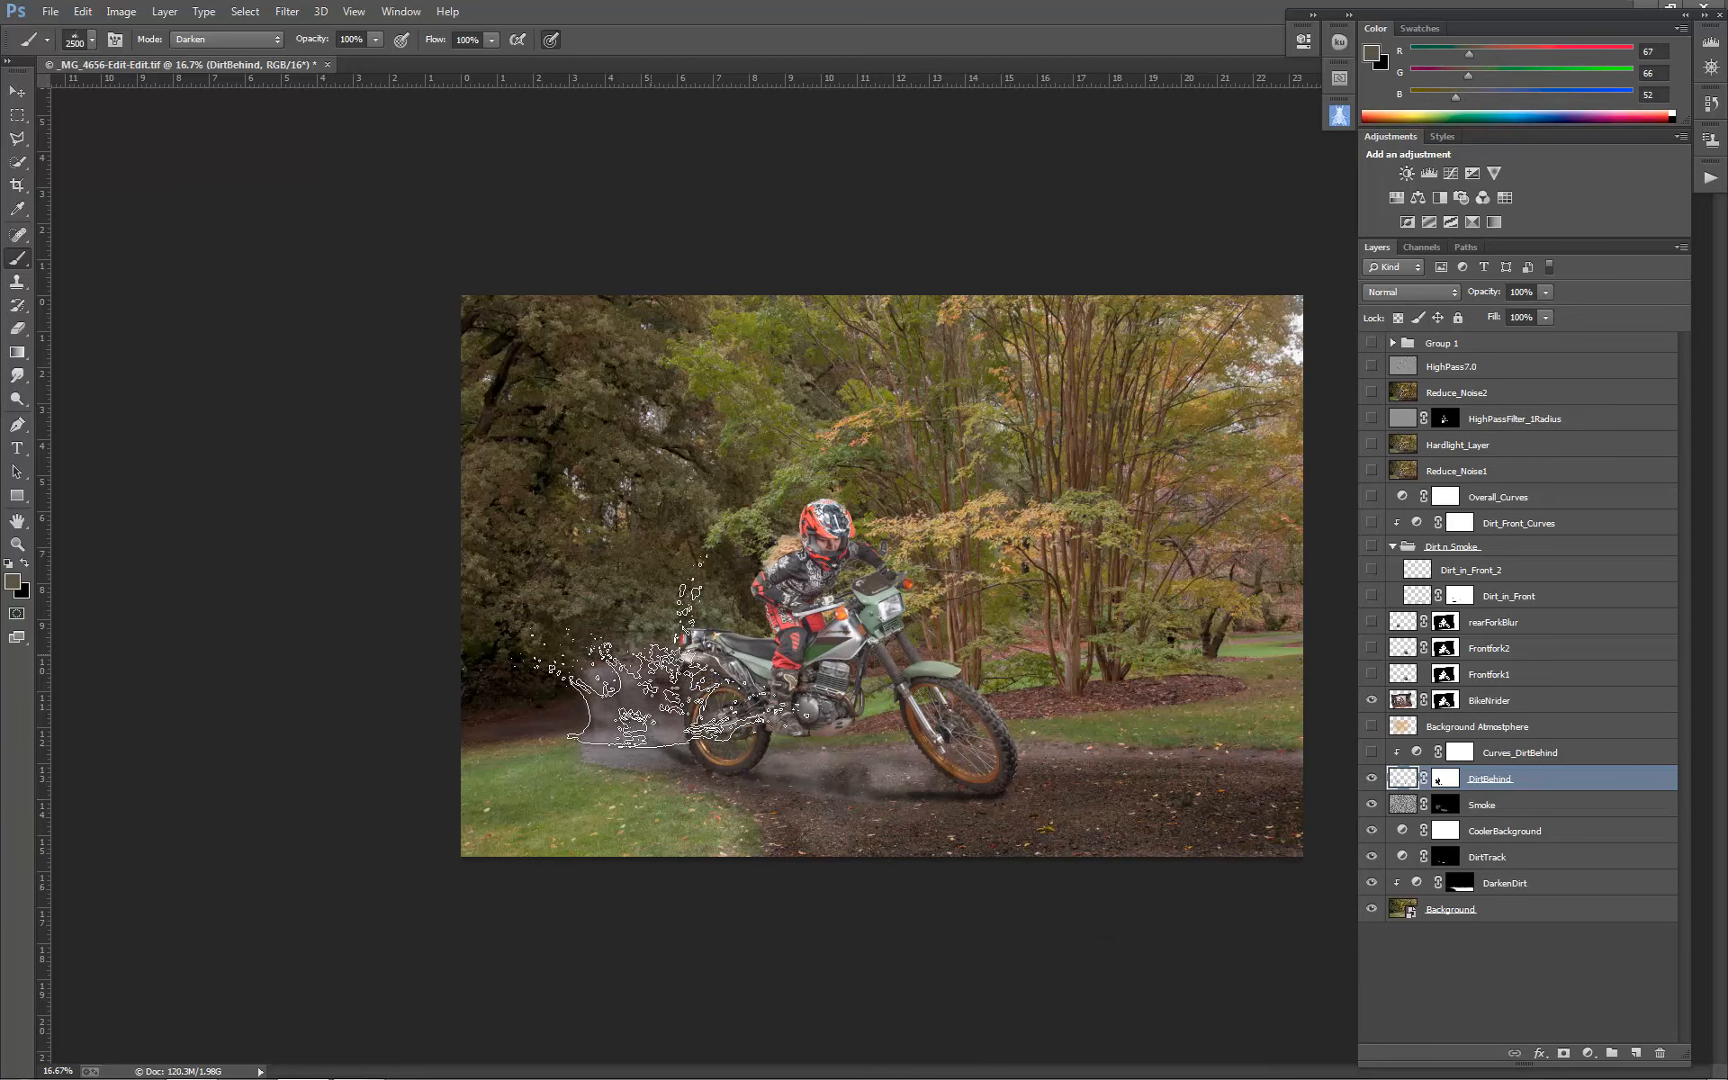
click(1373, 781)
click(1373, 780)
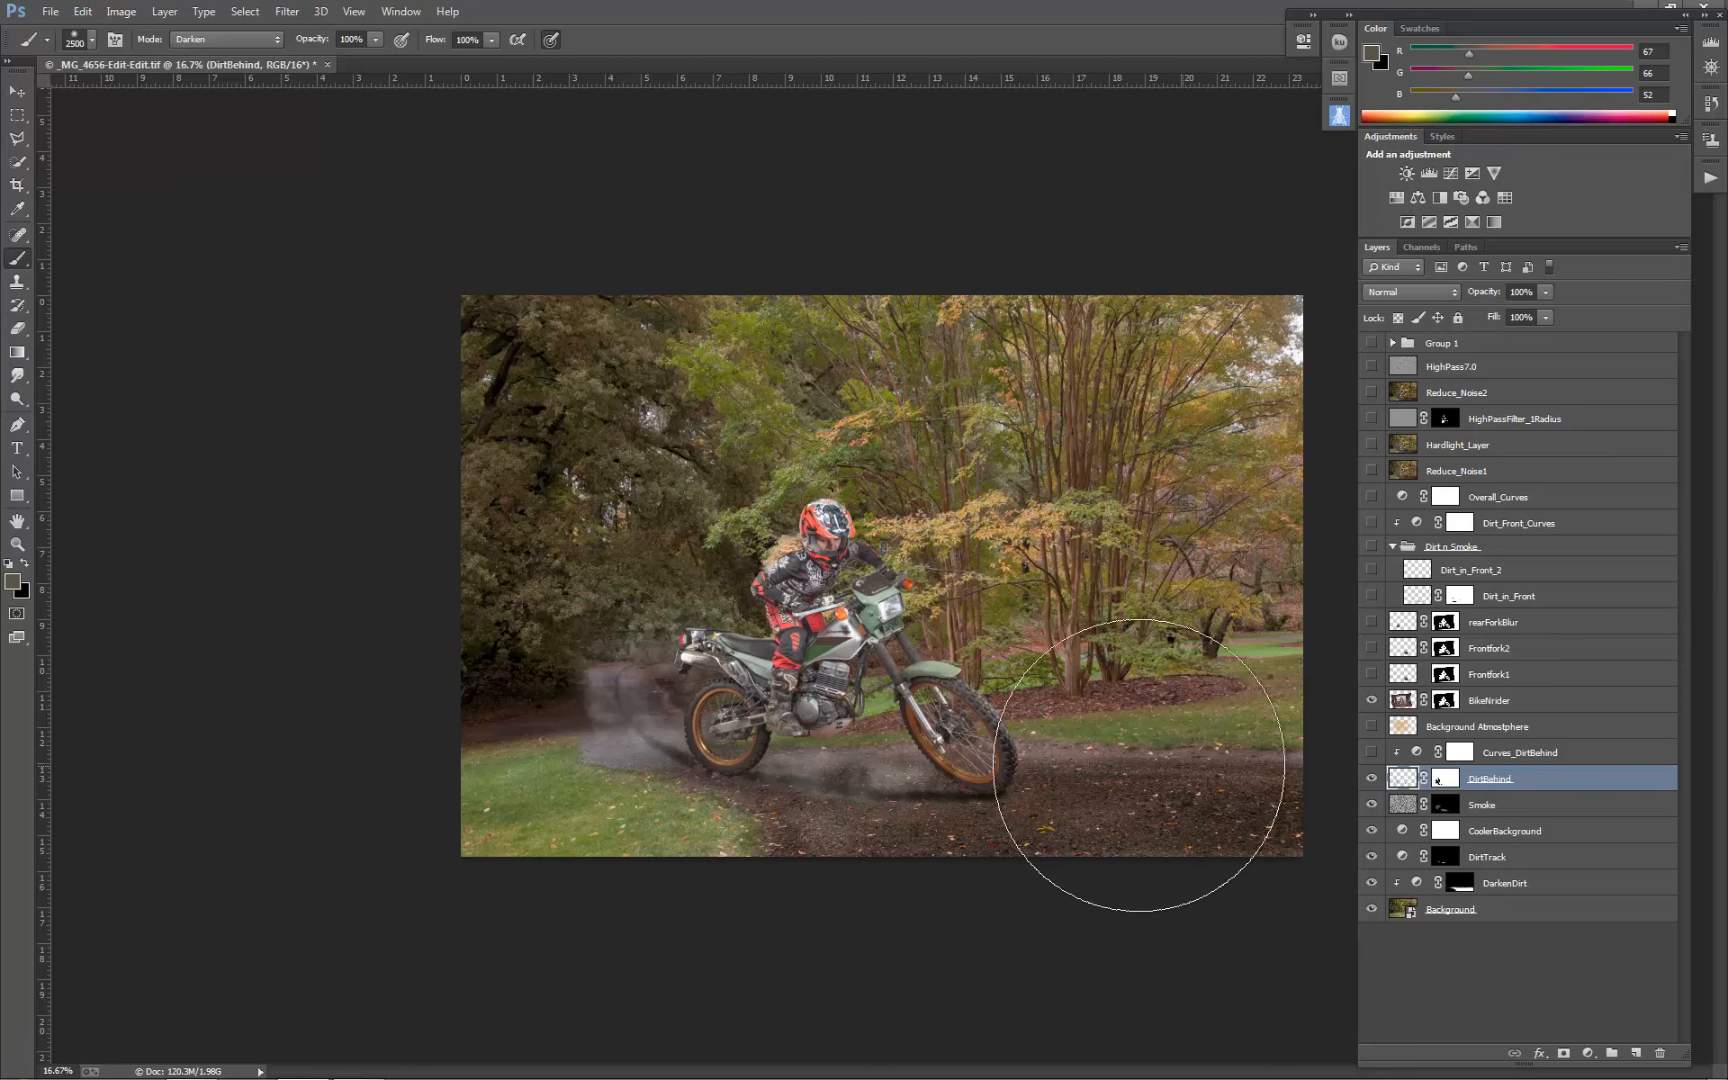
mouse_move(1092, 573)
mouse_down()
mouse_move(1029, 592)
mouse_move(949, 584)
mouse_up()
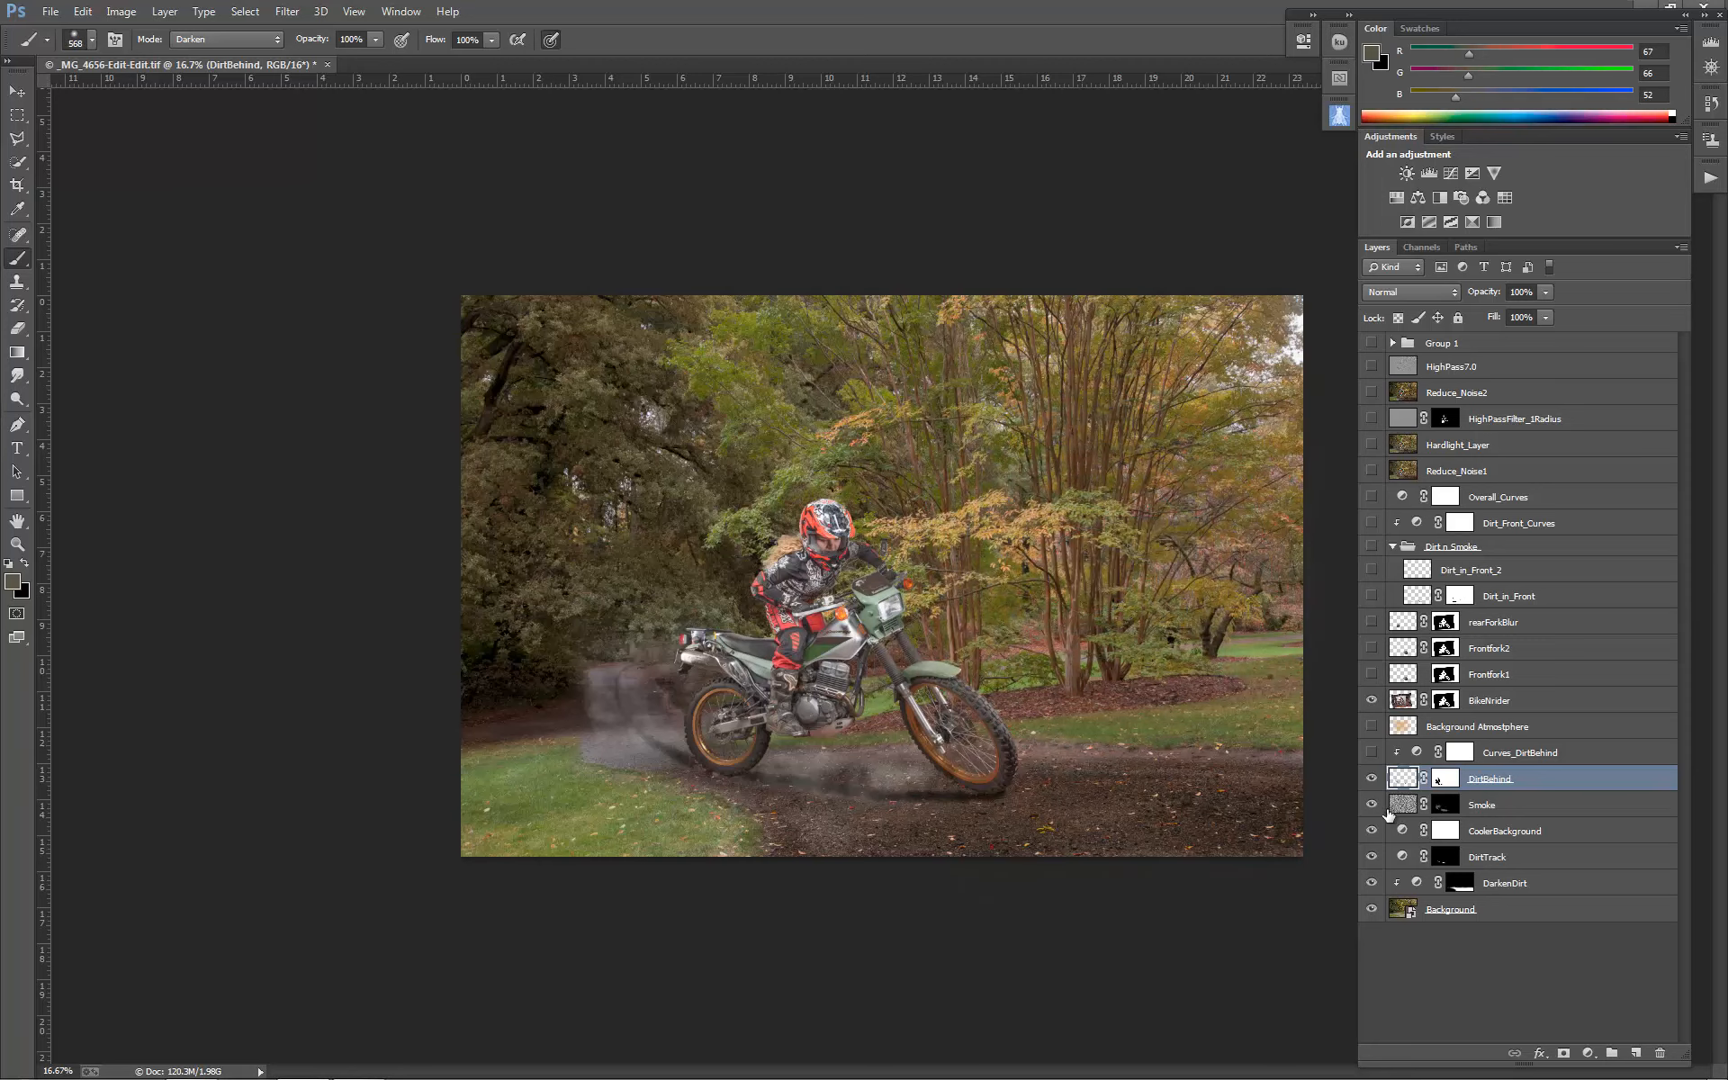
click(1370, 779)
Review the curve of the Curves_DirtBehind adjustment and make that layer visible.
double_click(1415, 751)
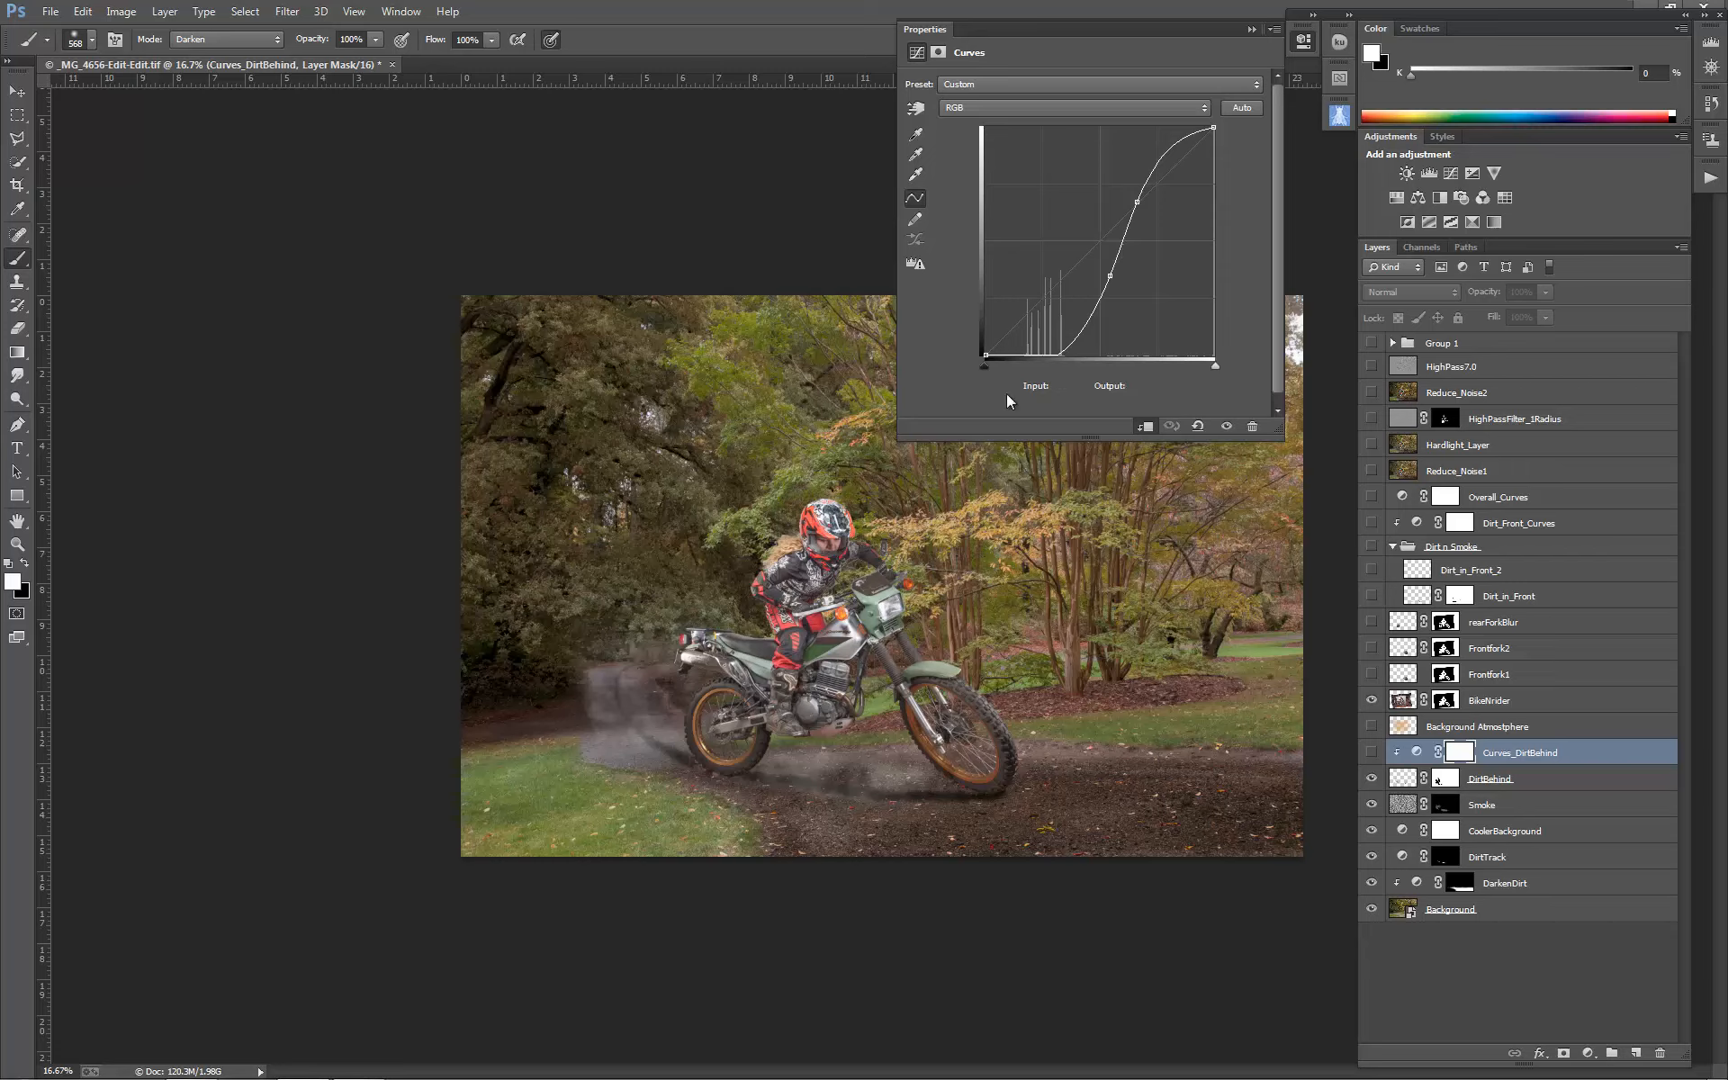
click(1372, 753)
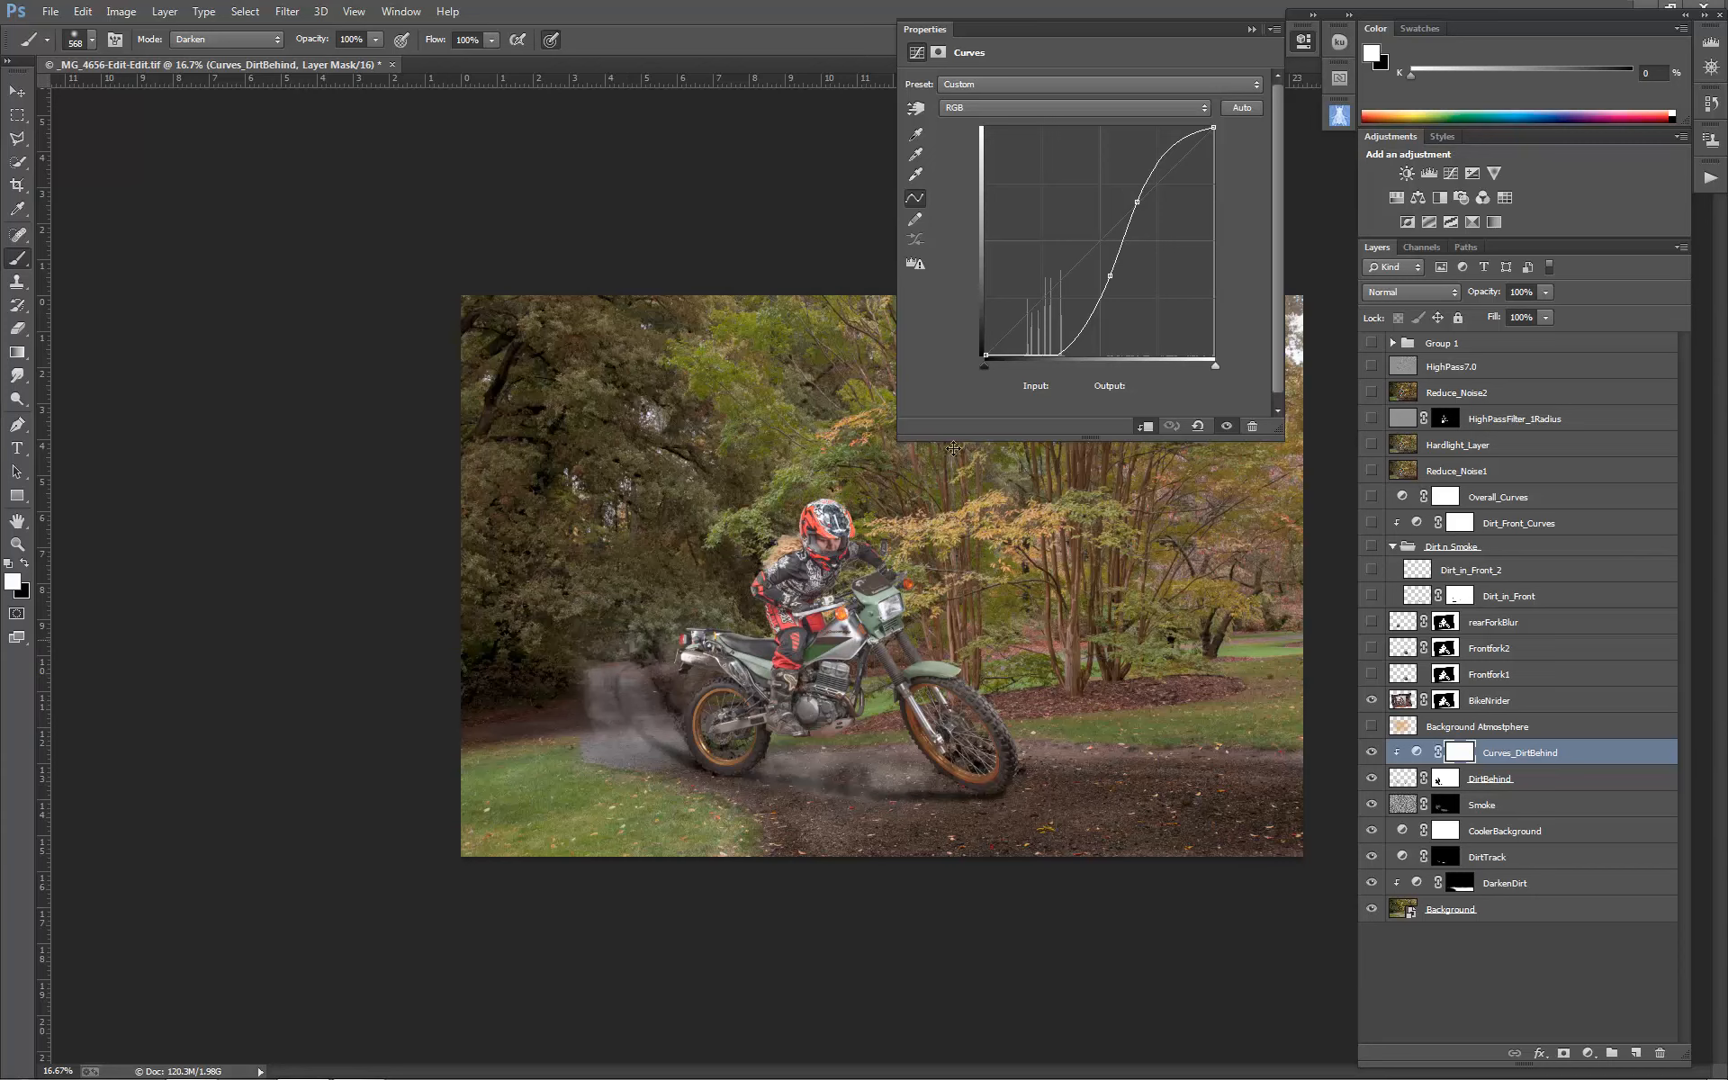
click(1247, 30)
drag(1150, 576, 1199, 549)
drag(956, 576, 990, 562)
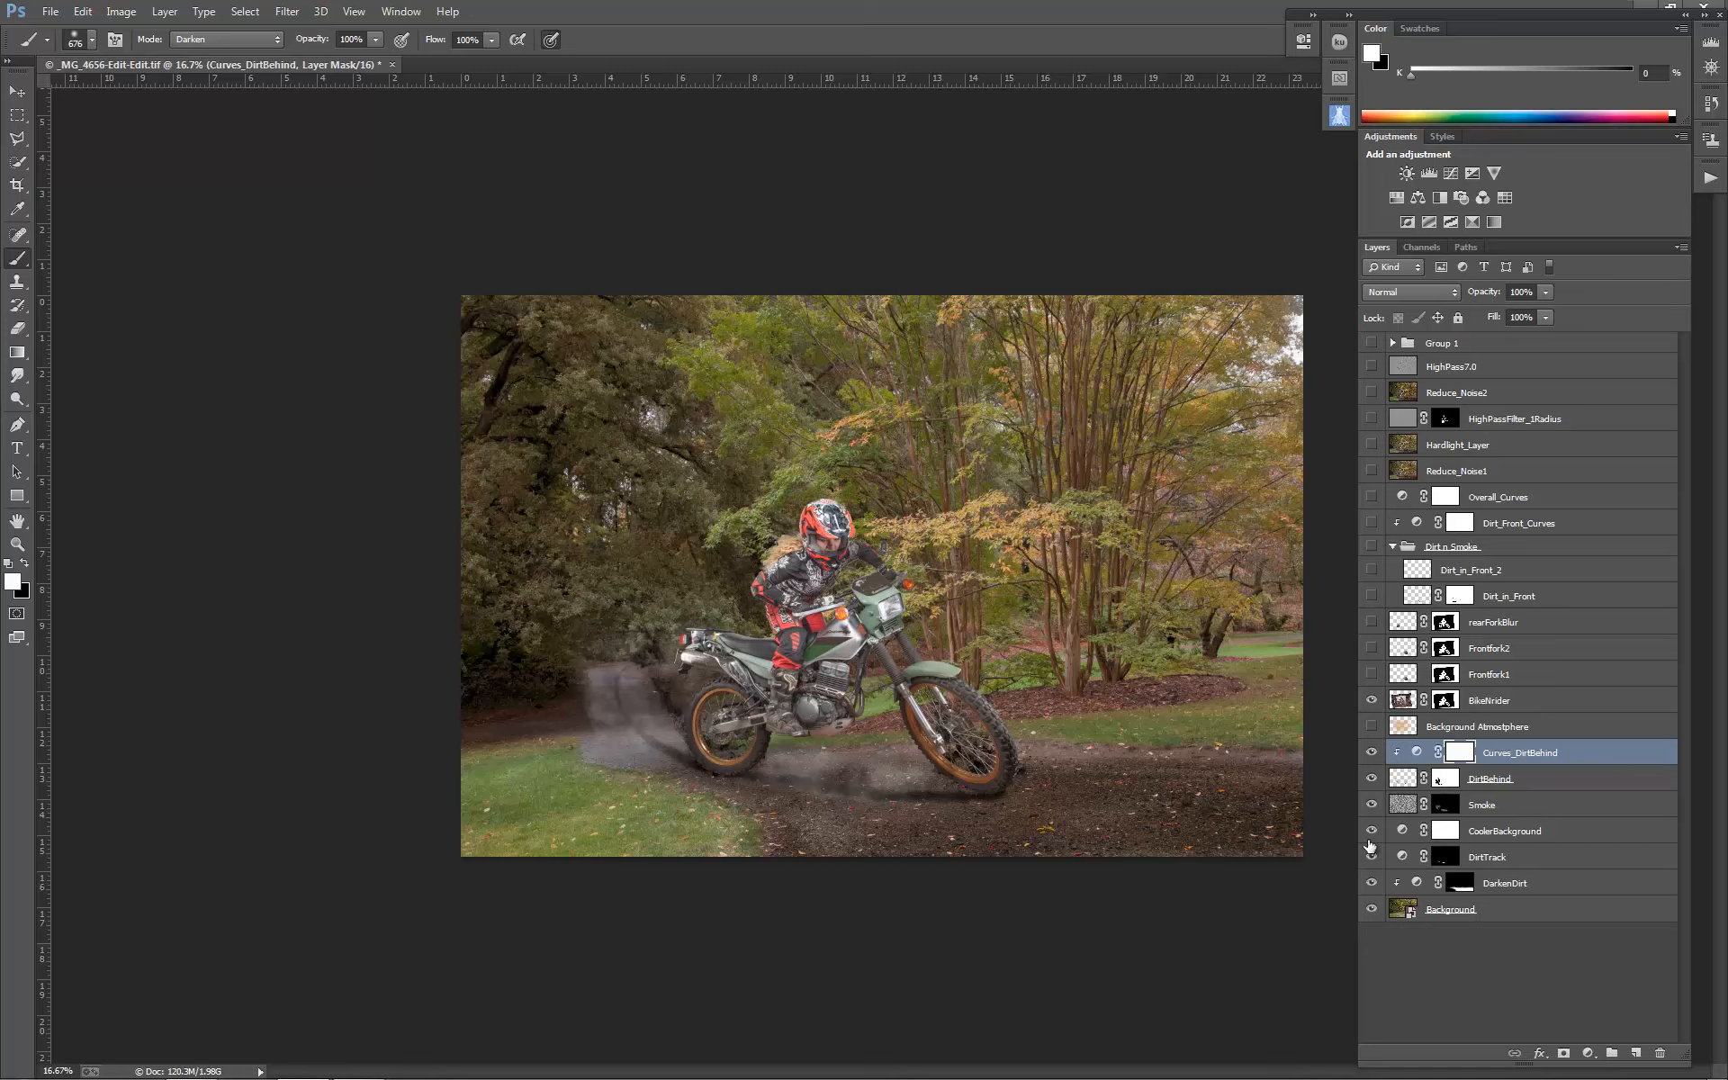
Show the Background Atmostphere layer and set its opacity to 100%.
click(1372, 726)
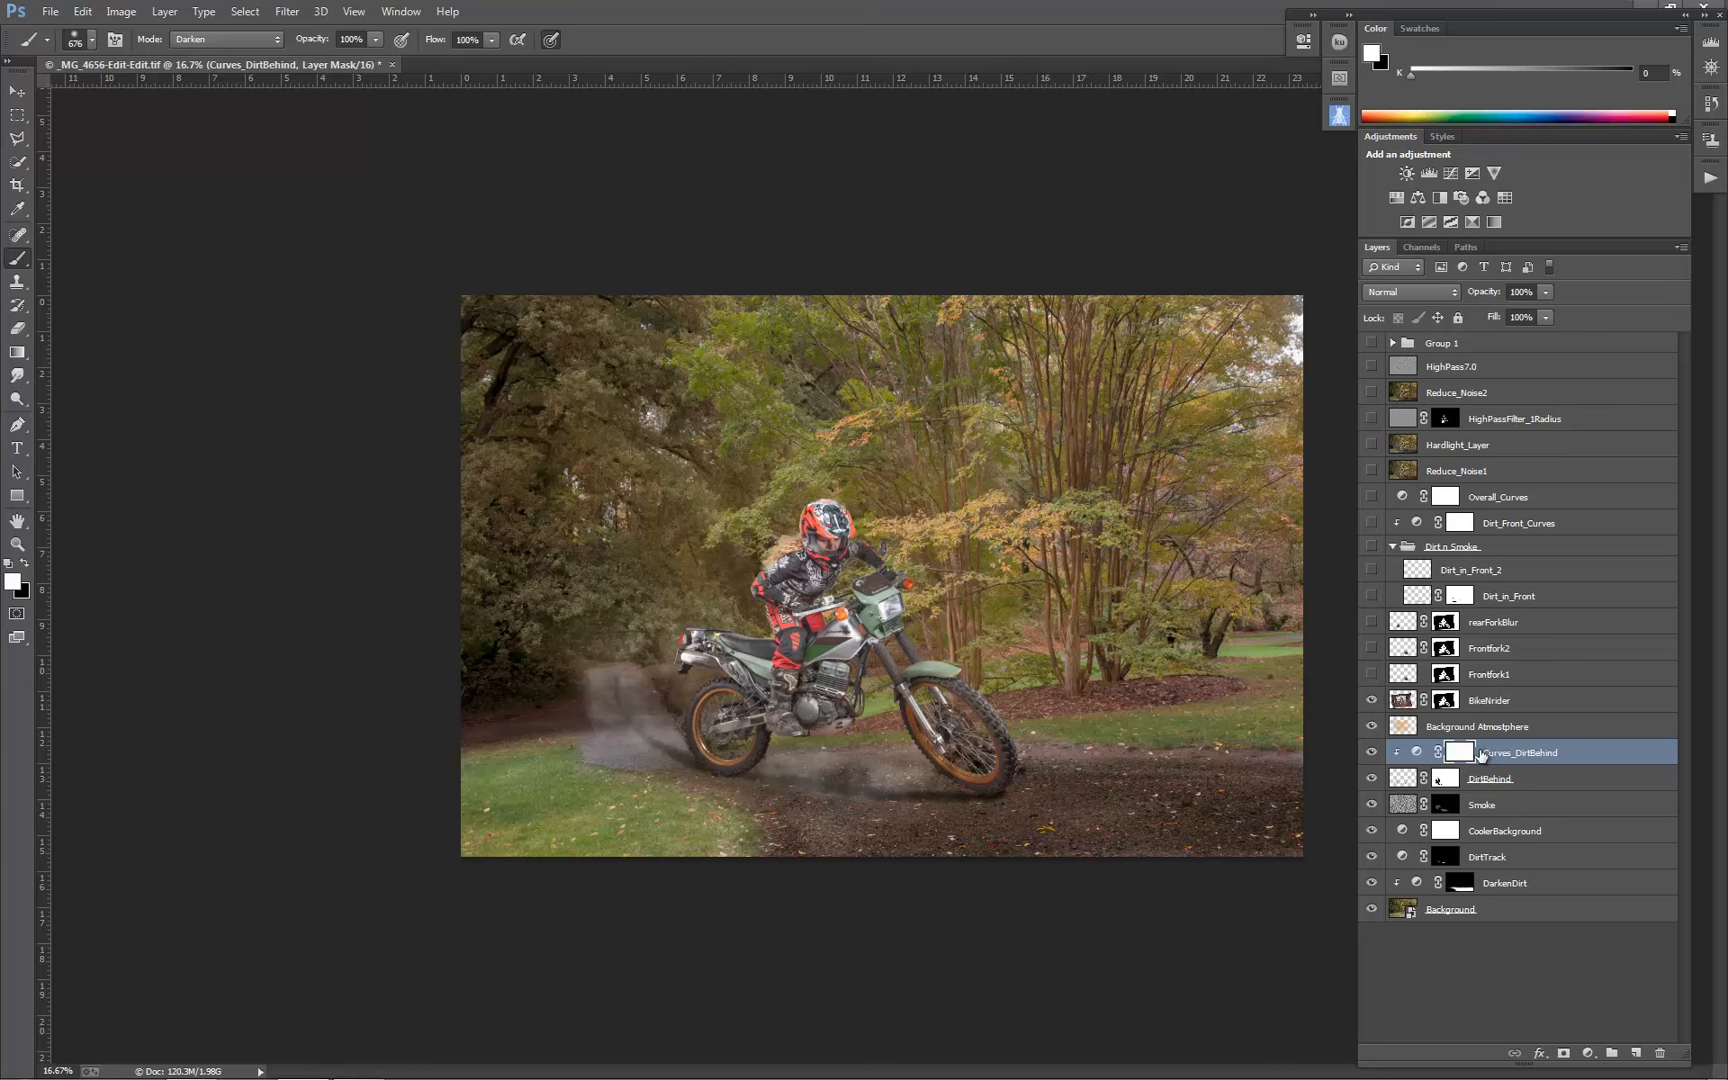
click(1444, 734)
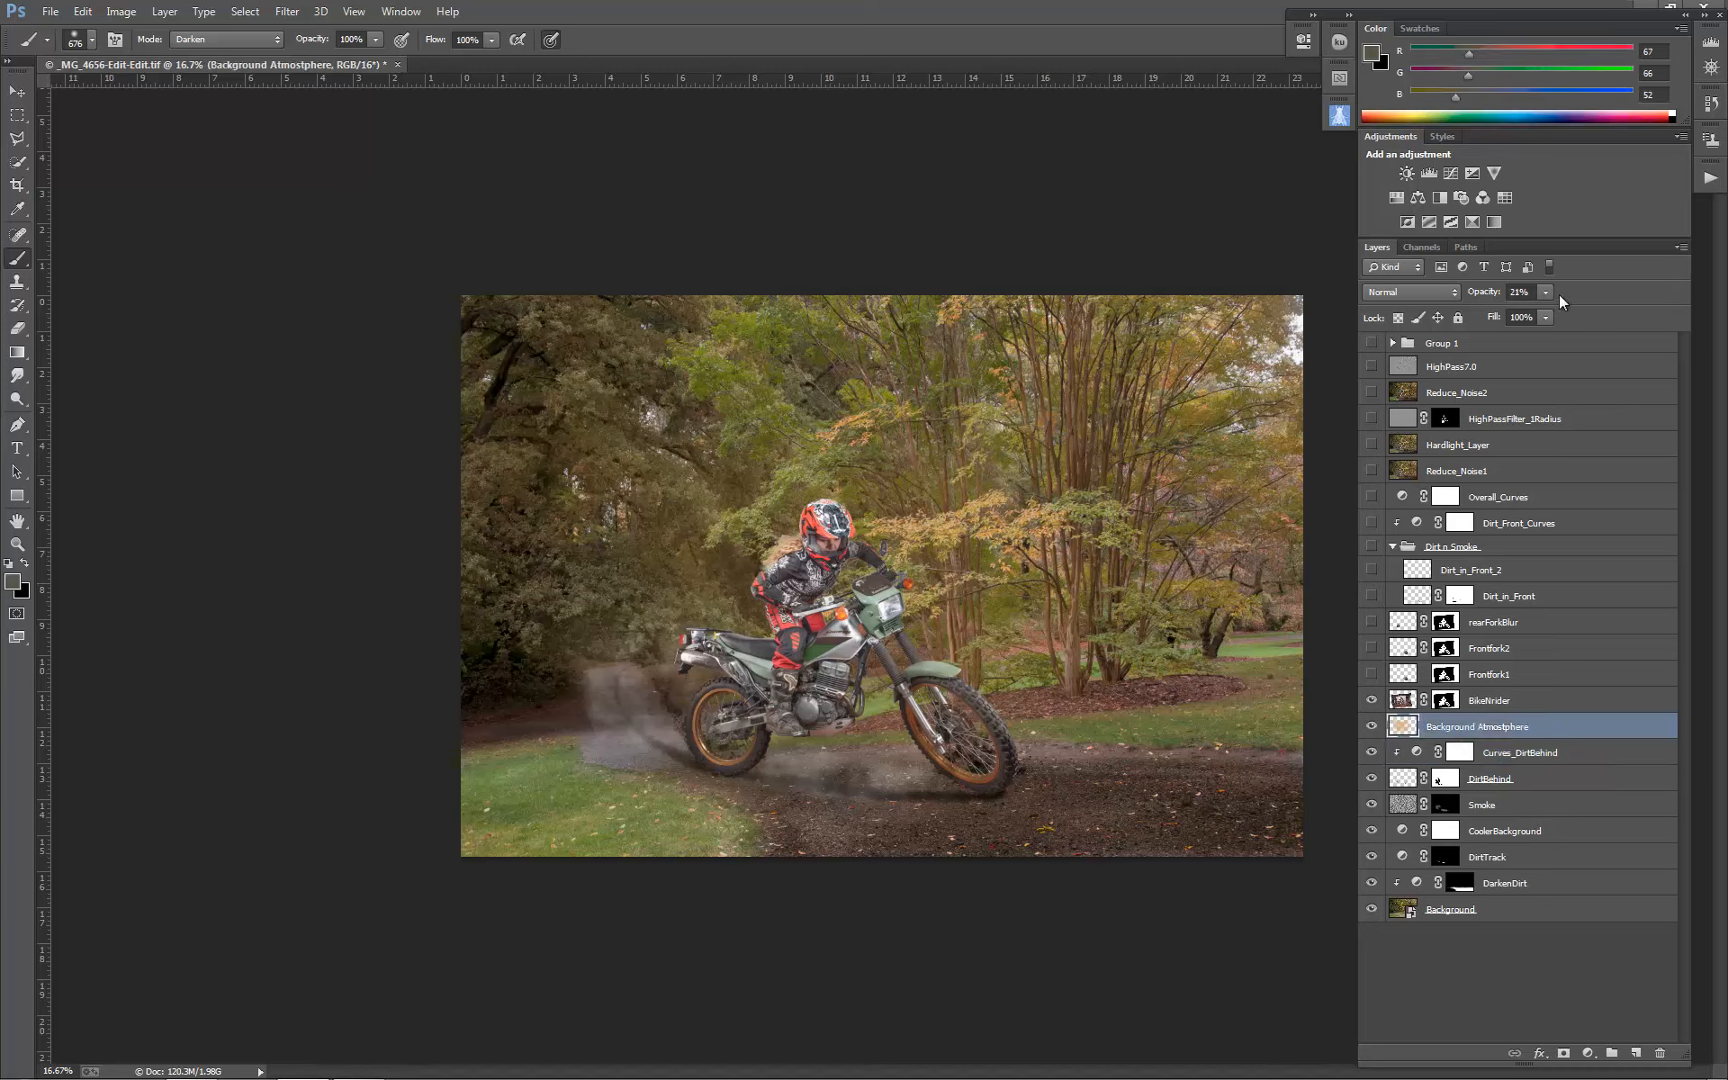
click(1545, 314)
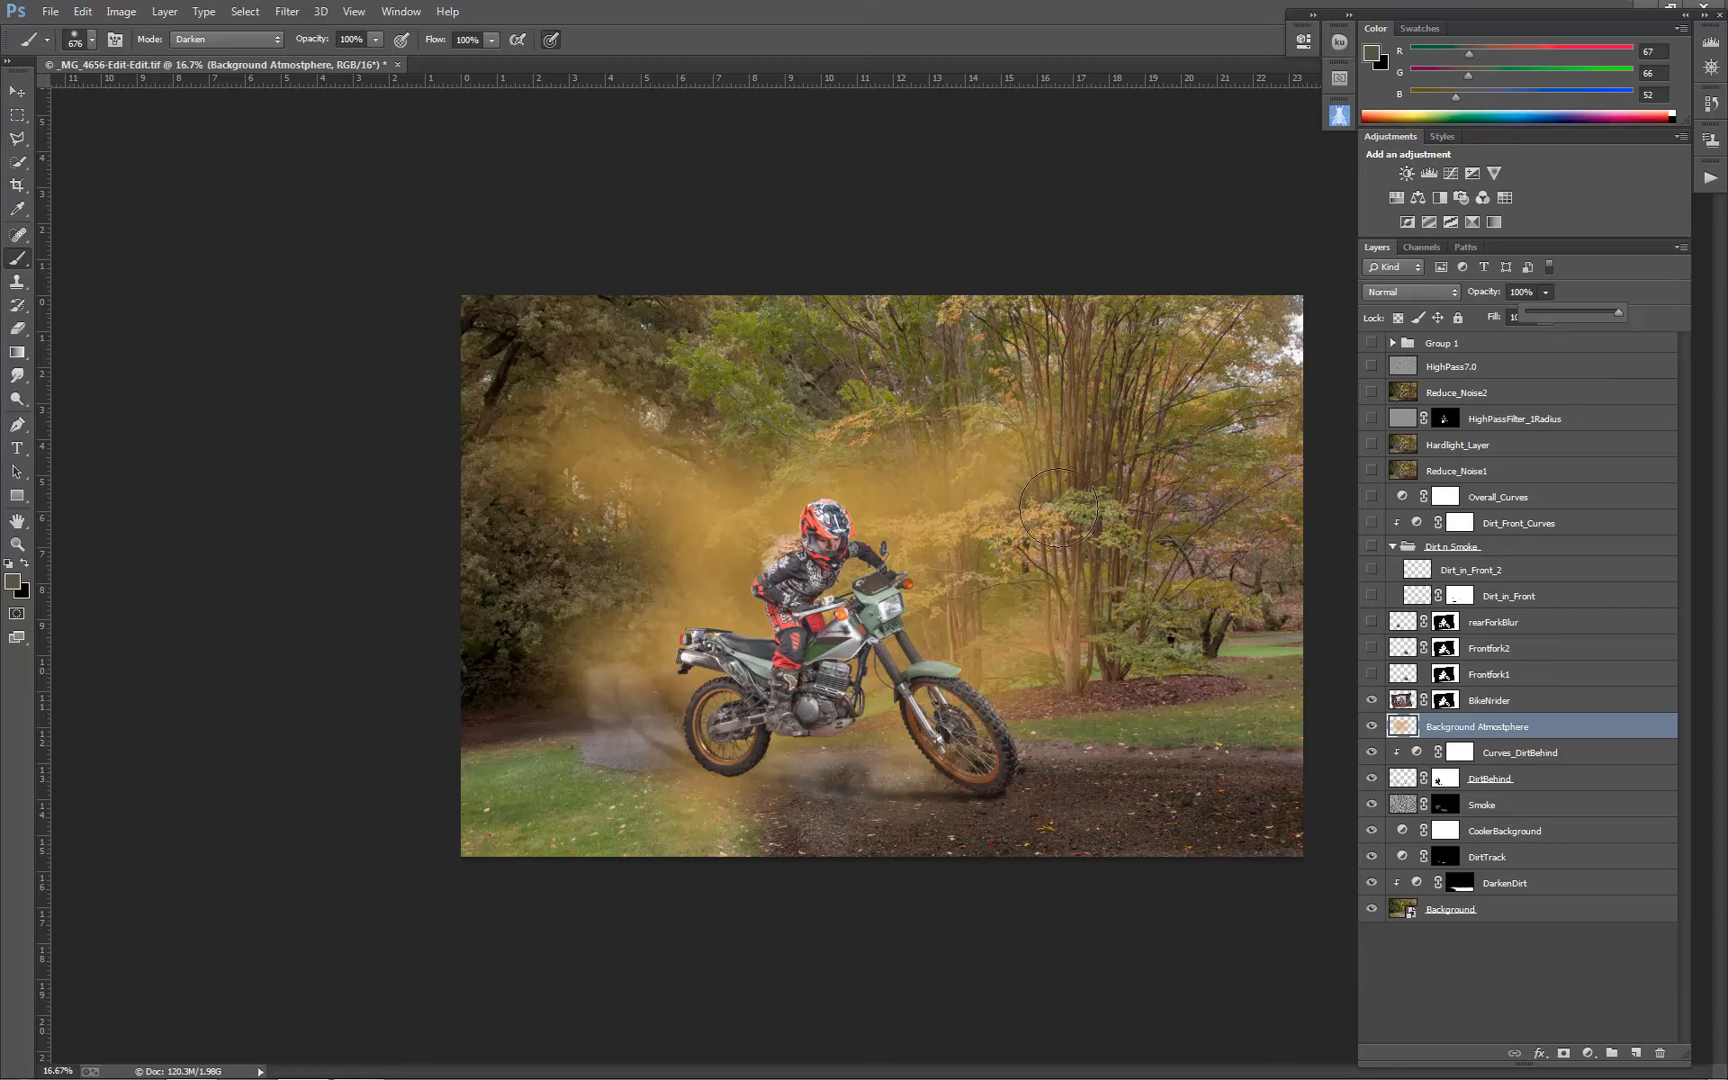
Sample a golden yellow (#baa764) from the autumn foliage as the foreground colour and check it in the Color Picker.
alt+click(1120, 500)
alt+click(1048, 522)
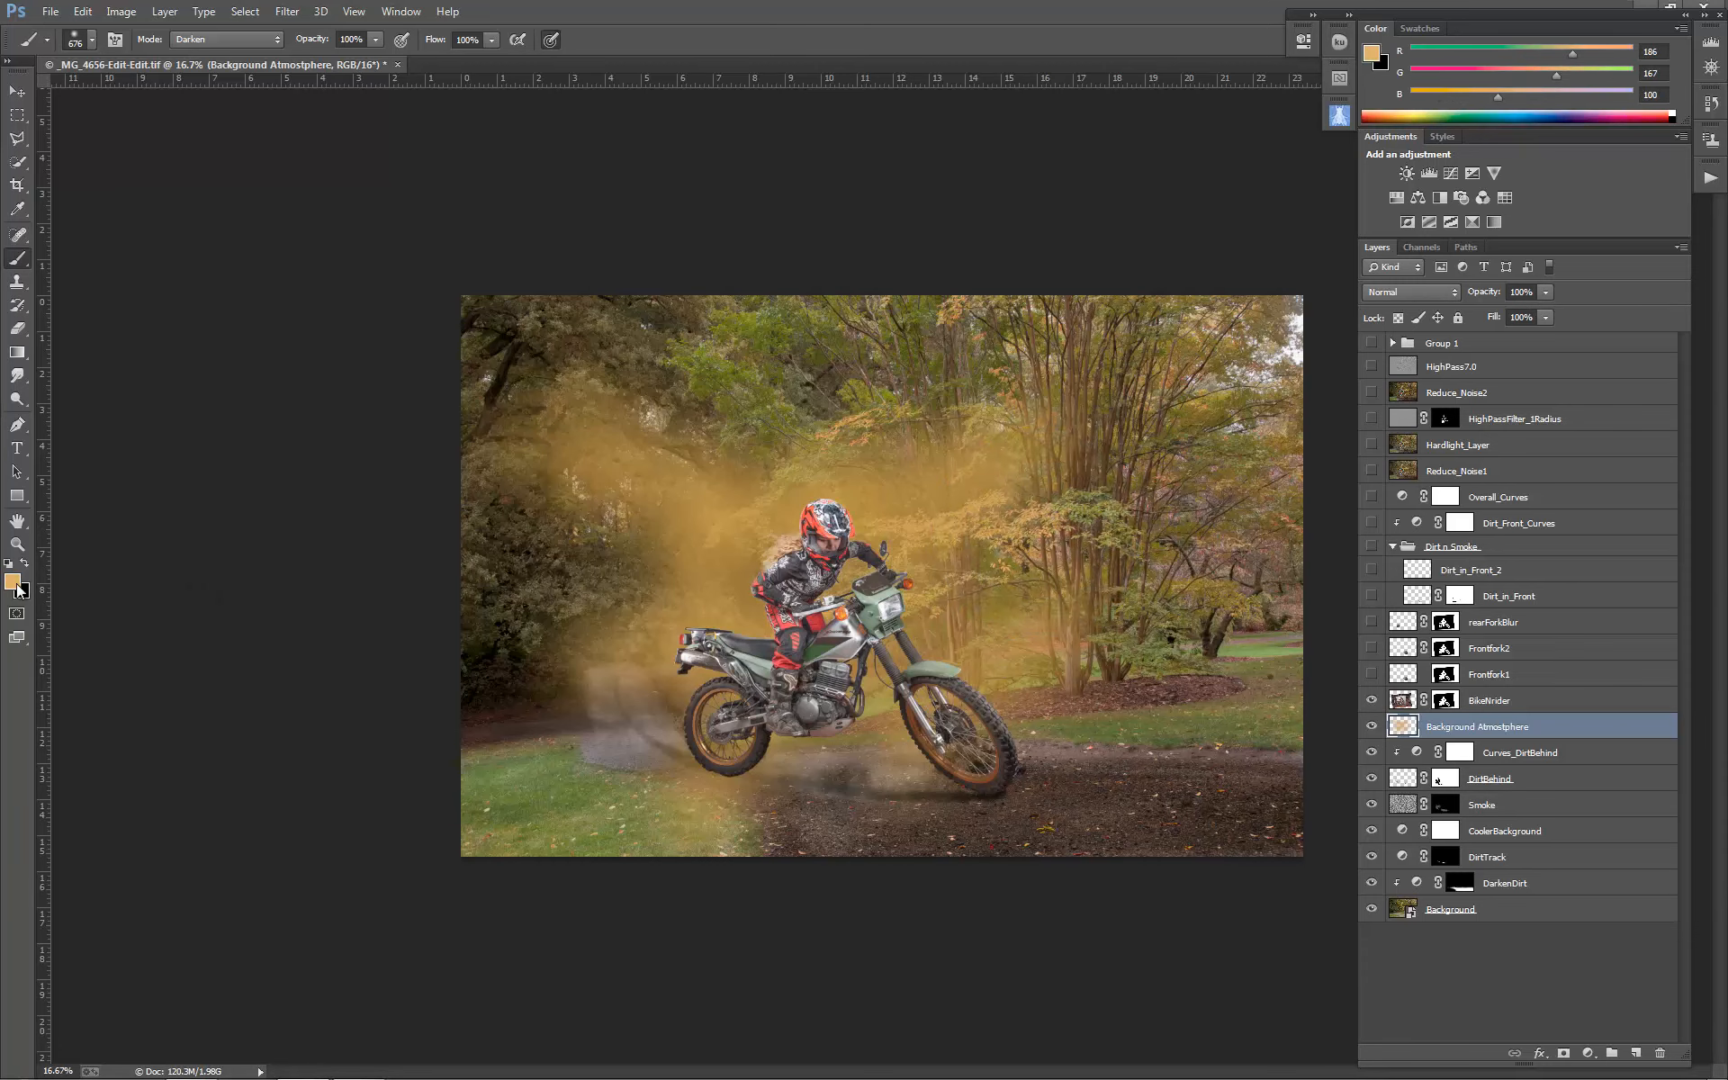
click(16, 585)
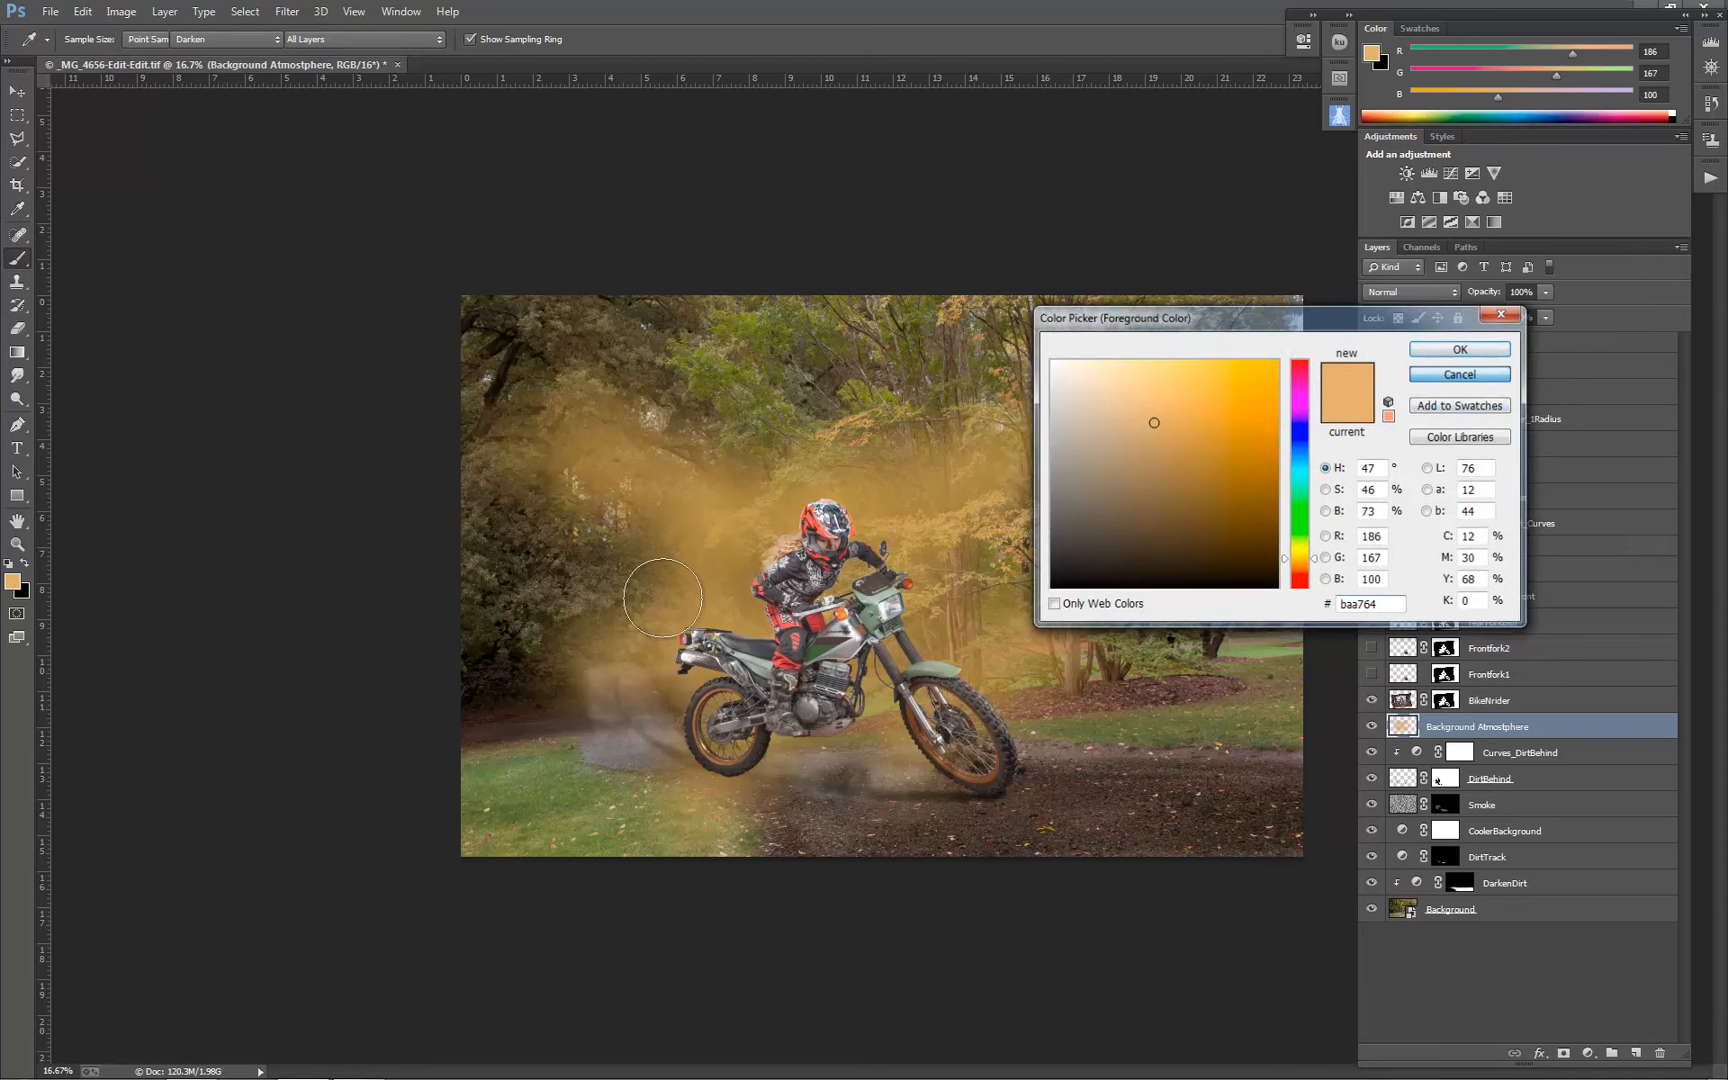
click(1440, 375)
key(b)
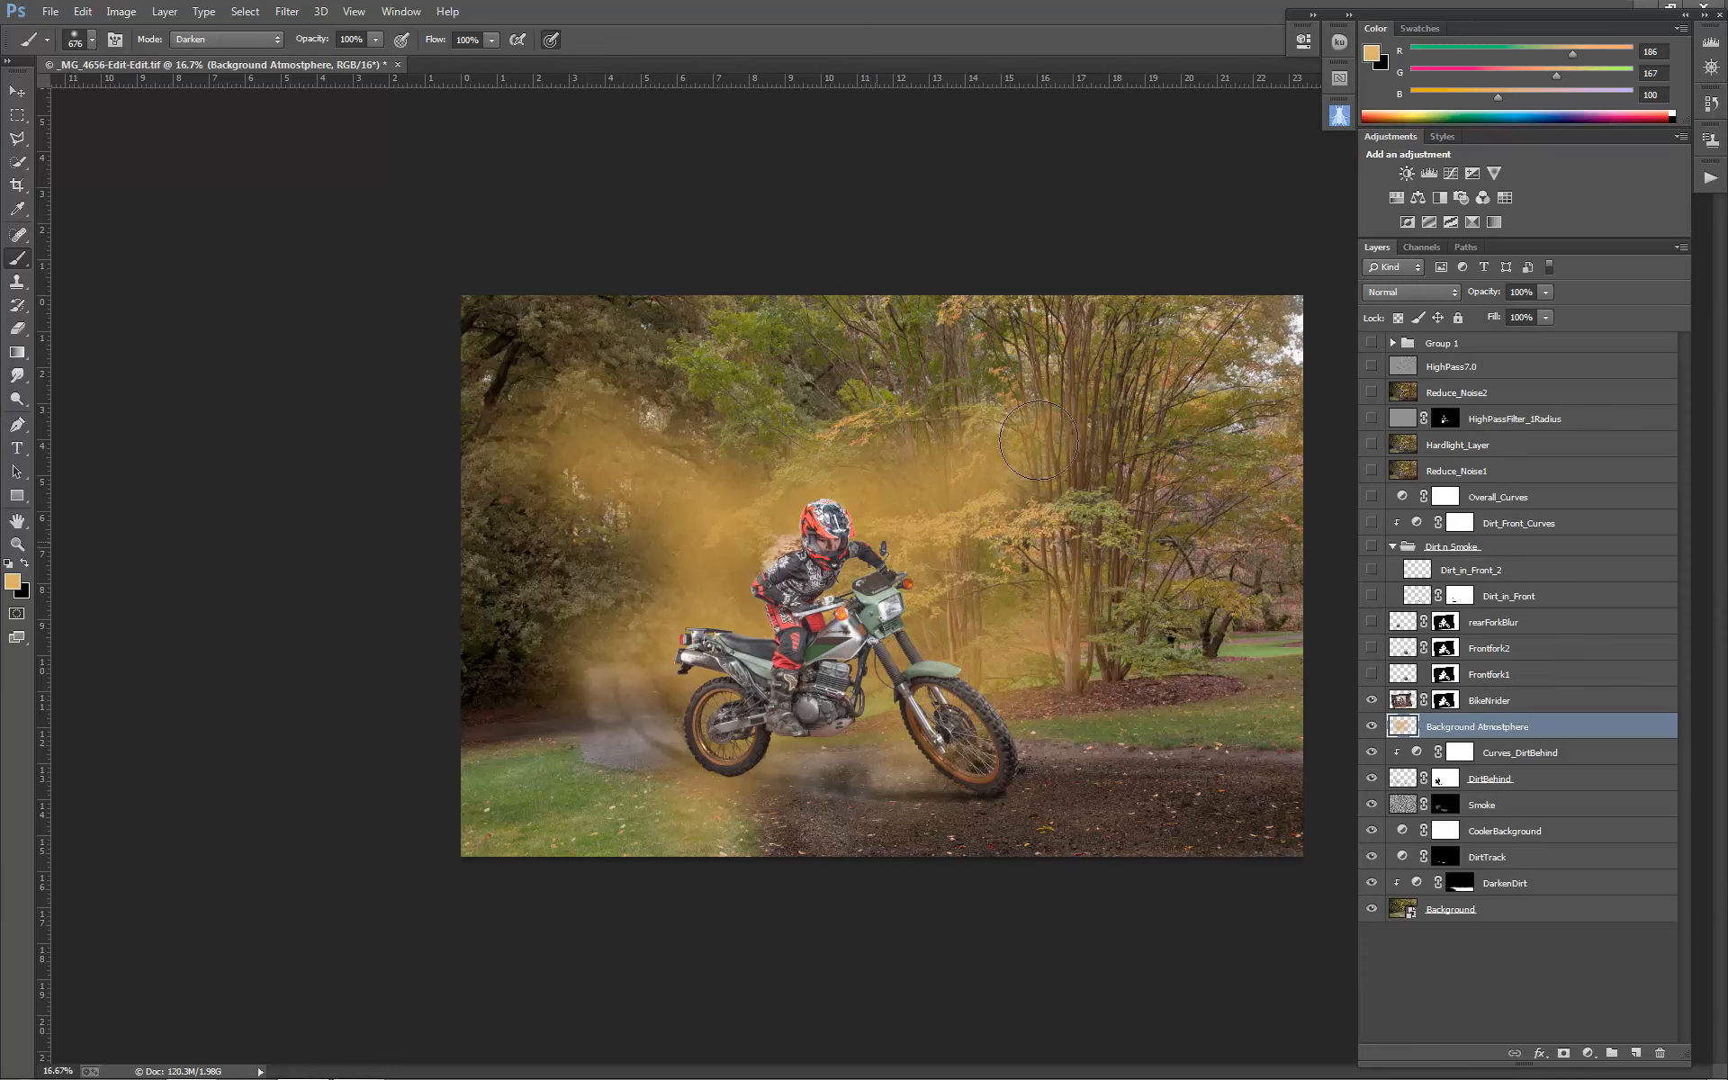
click(275, 8)
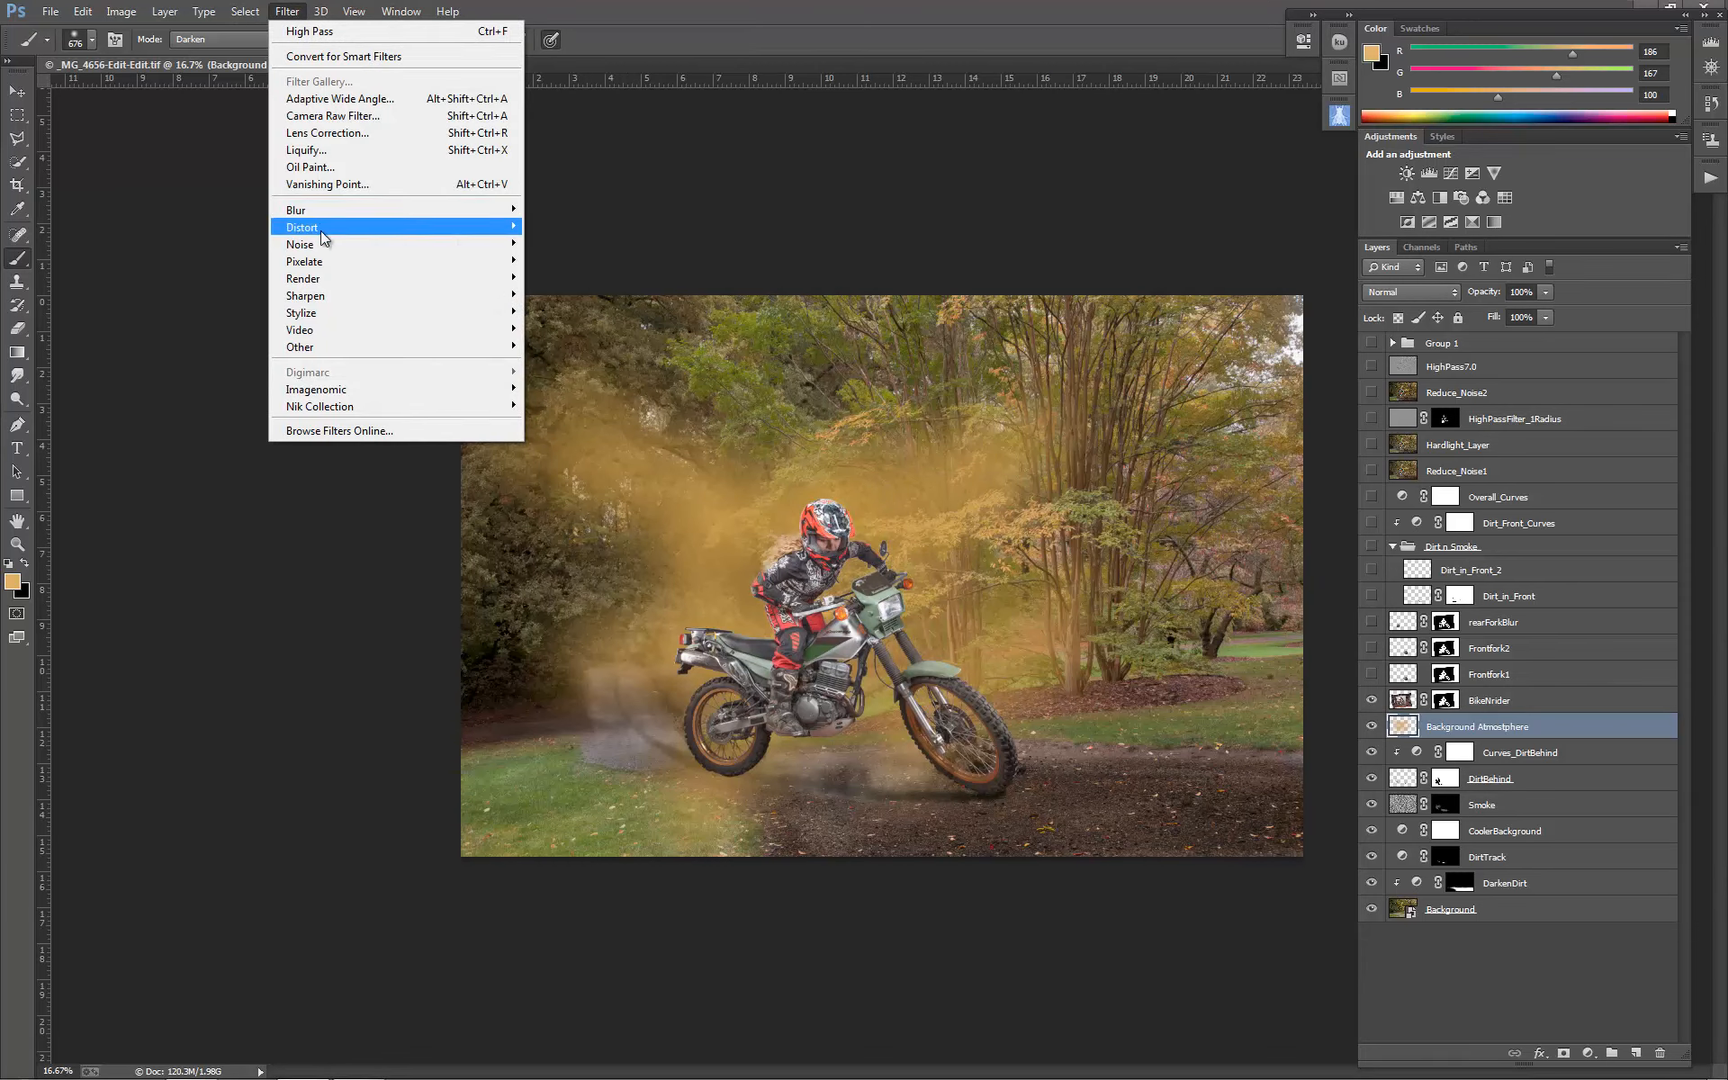
mouse_move(375, 233)
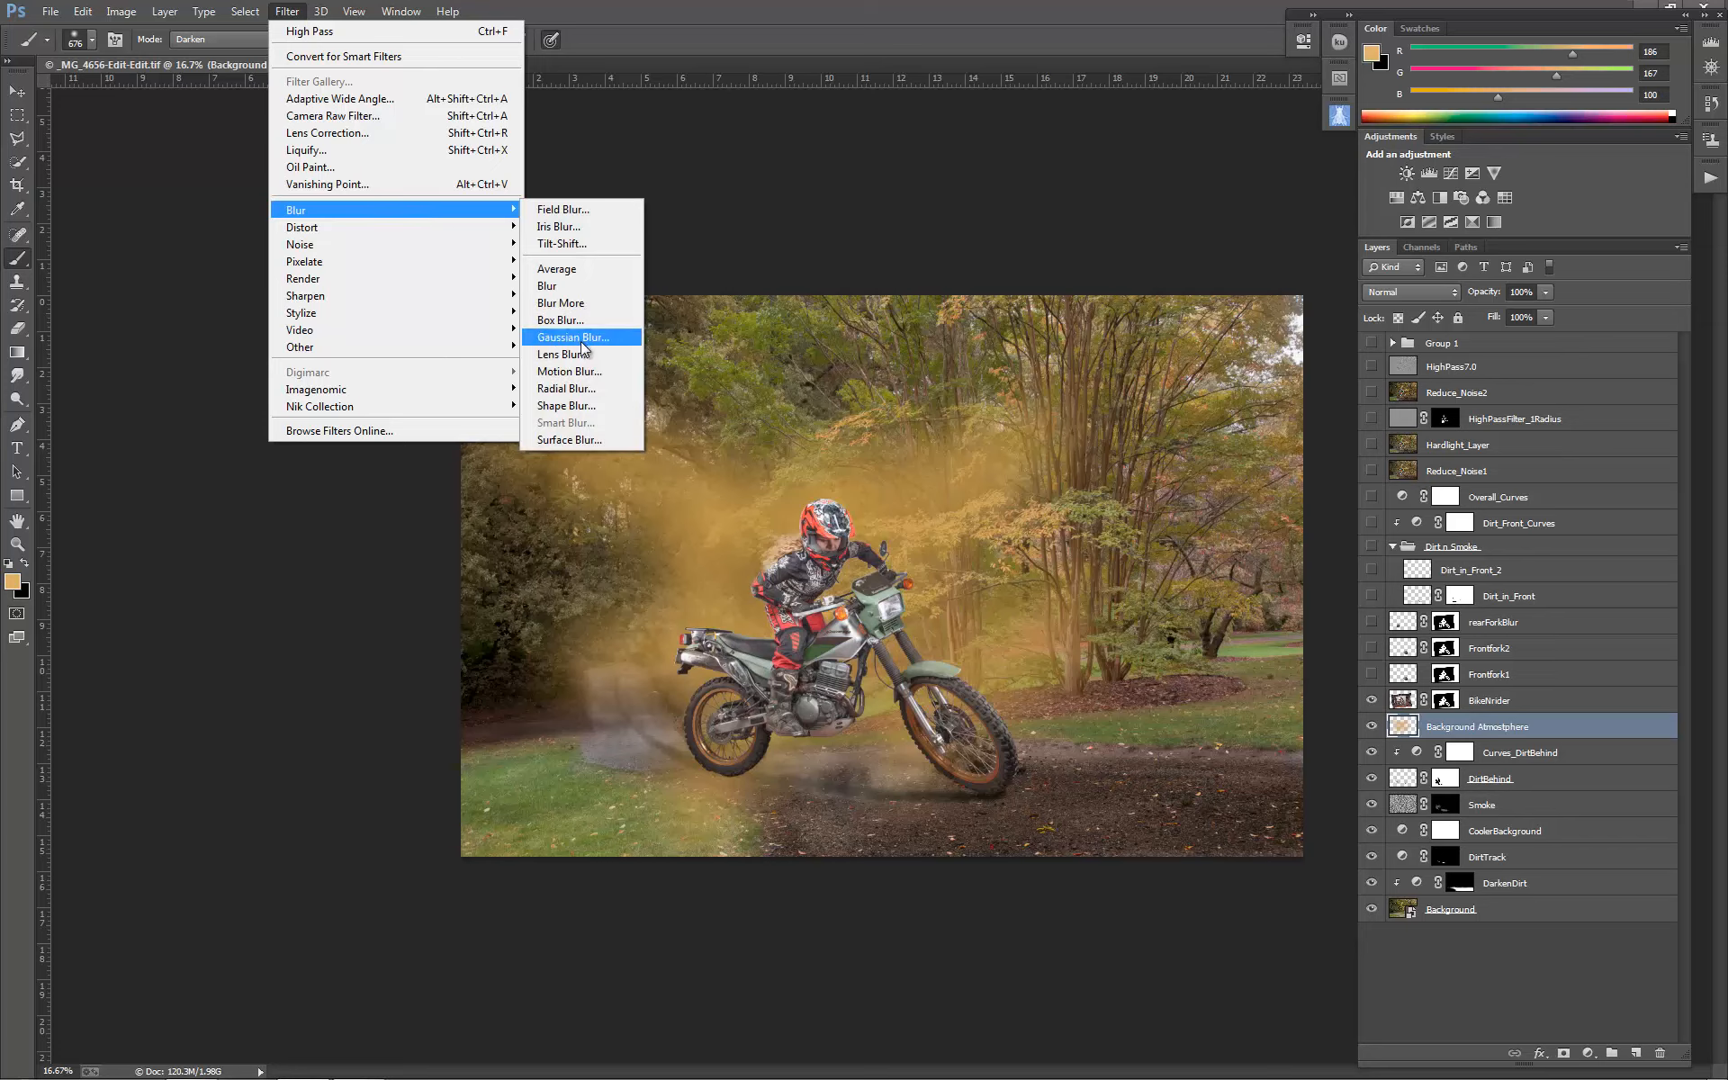
click(709, 18)
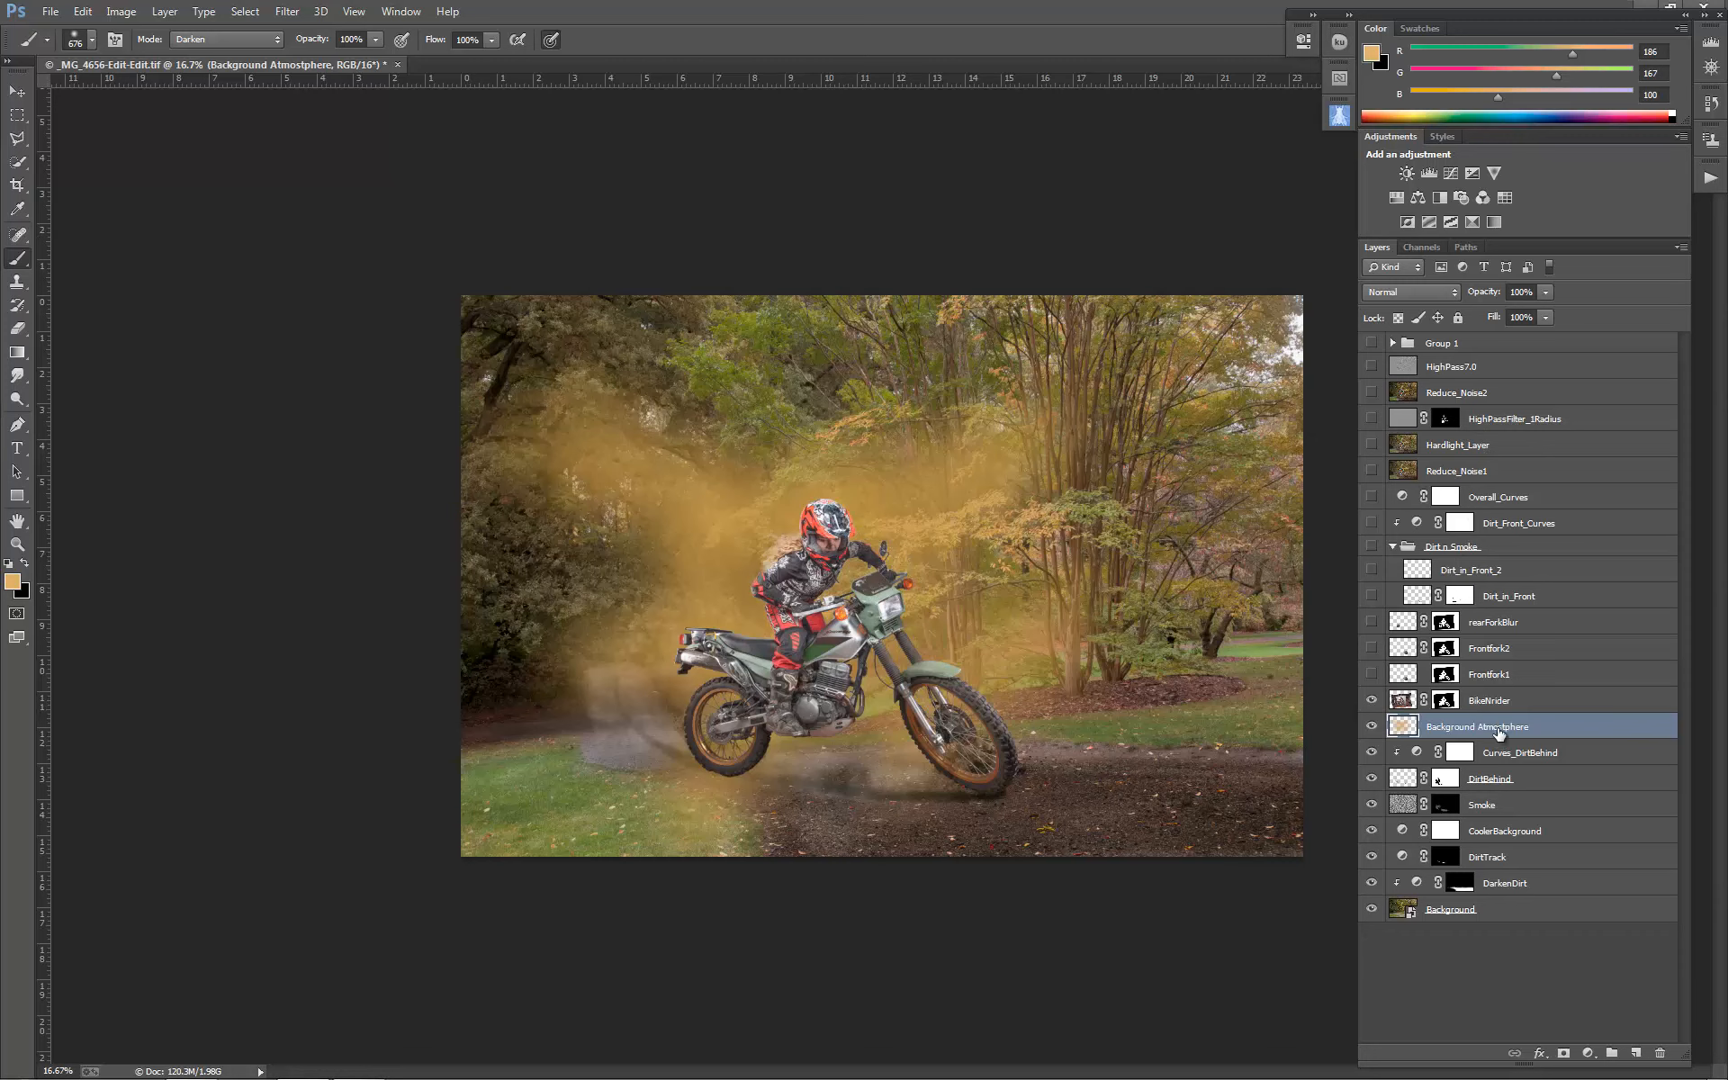
click(292, 11)
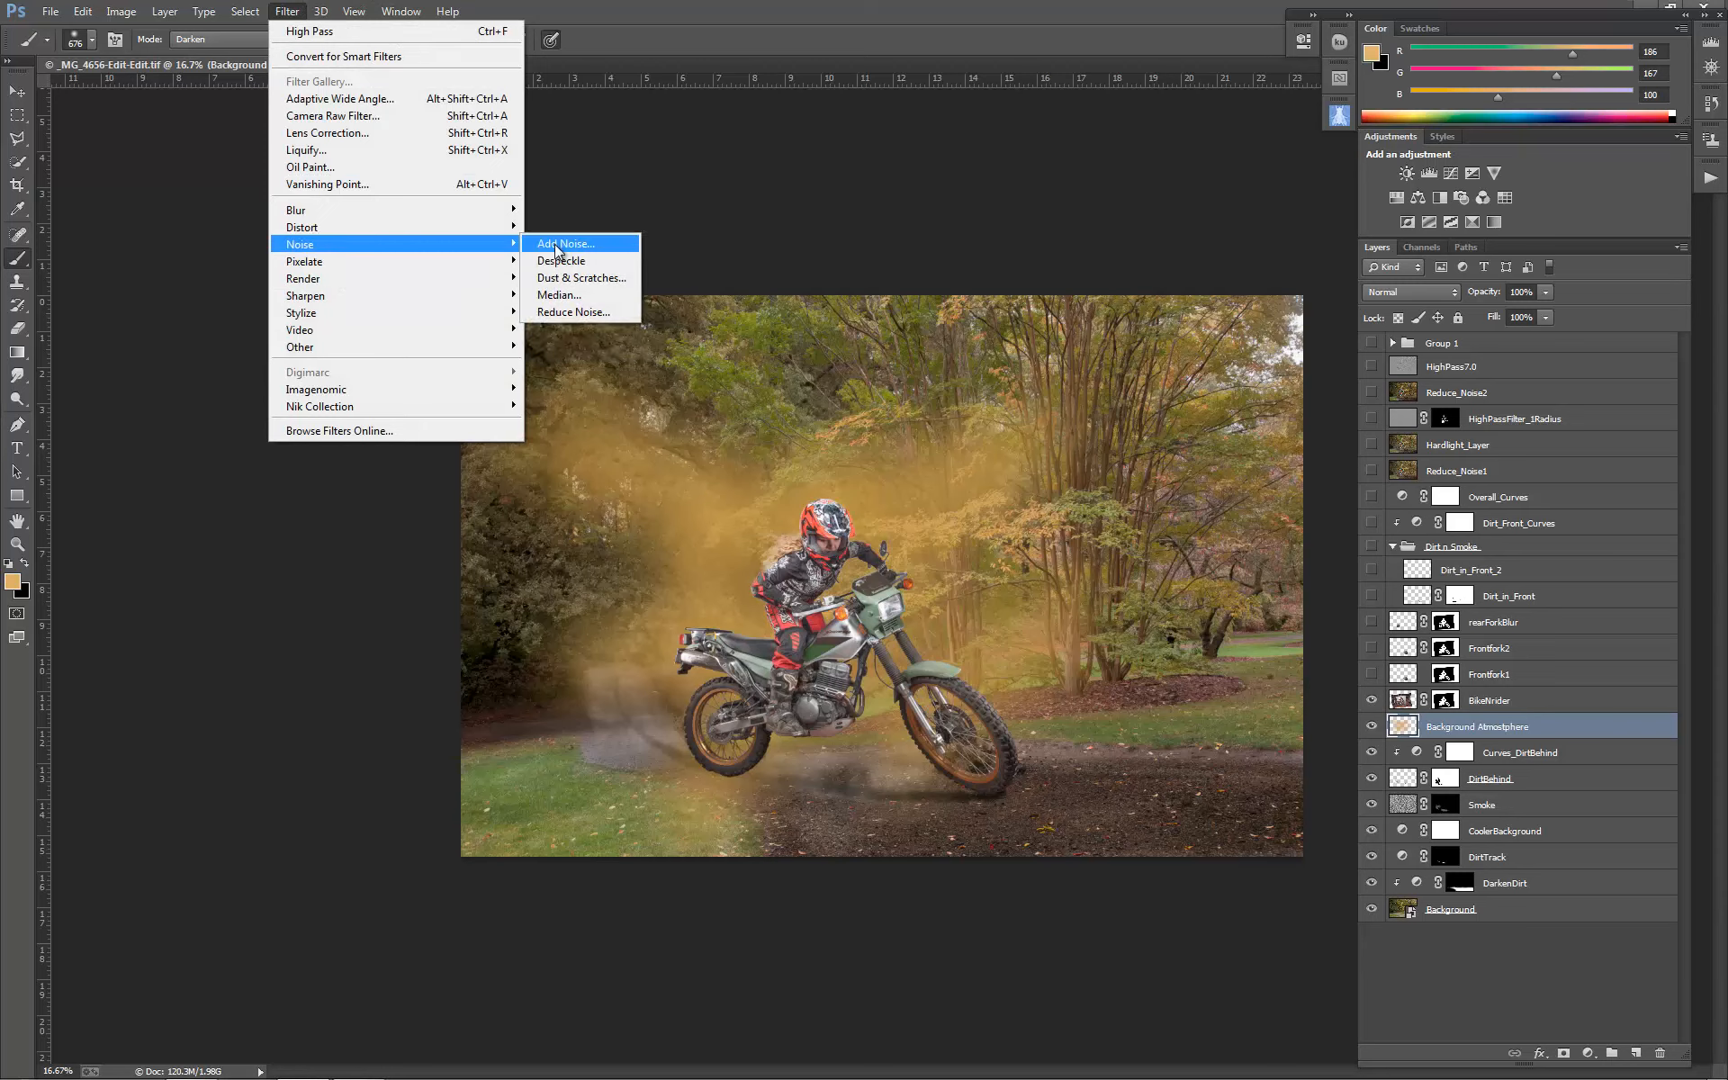
click(888, 21)
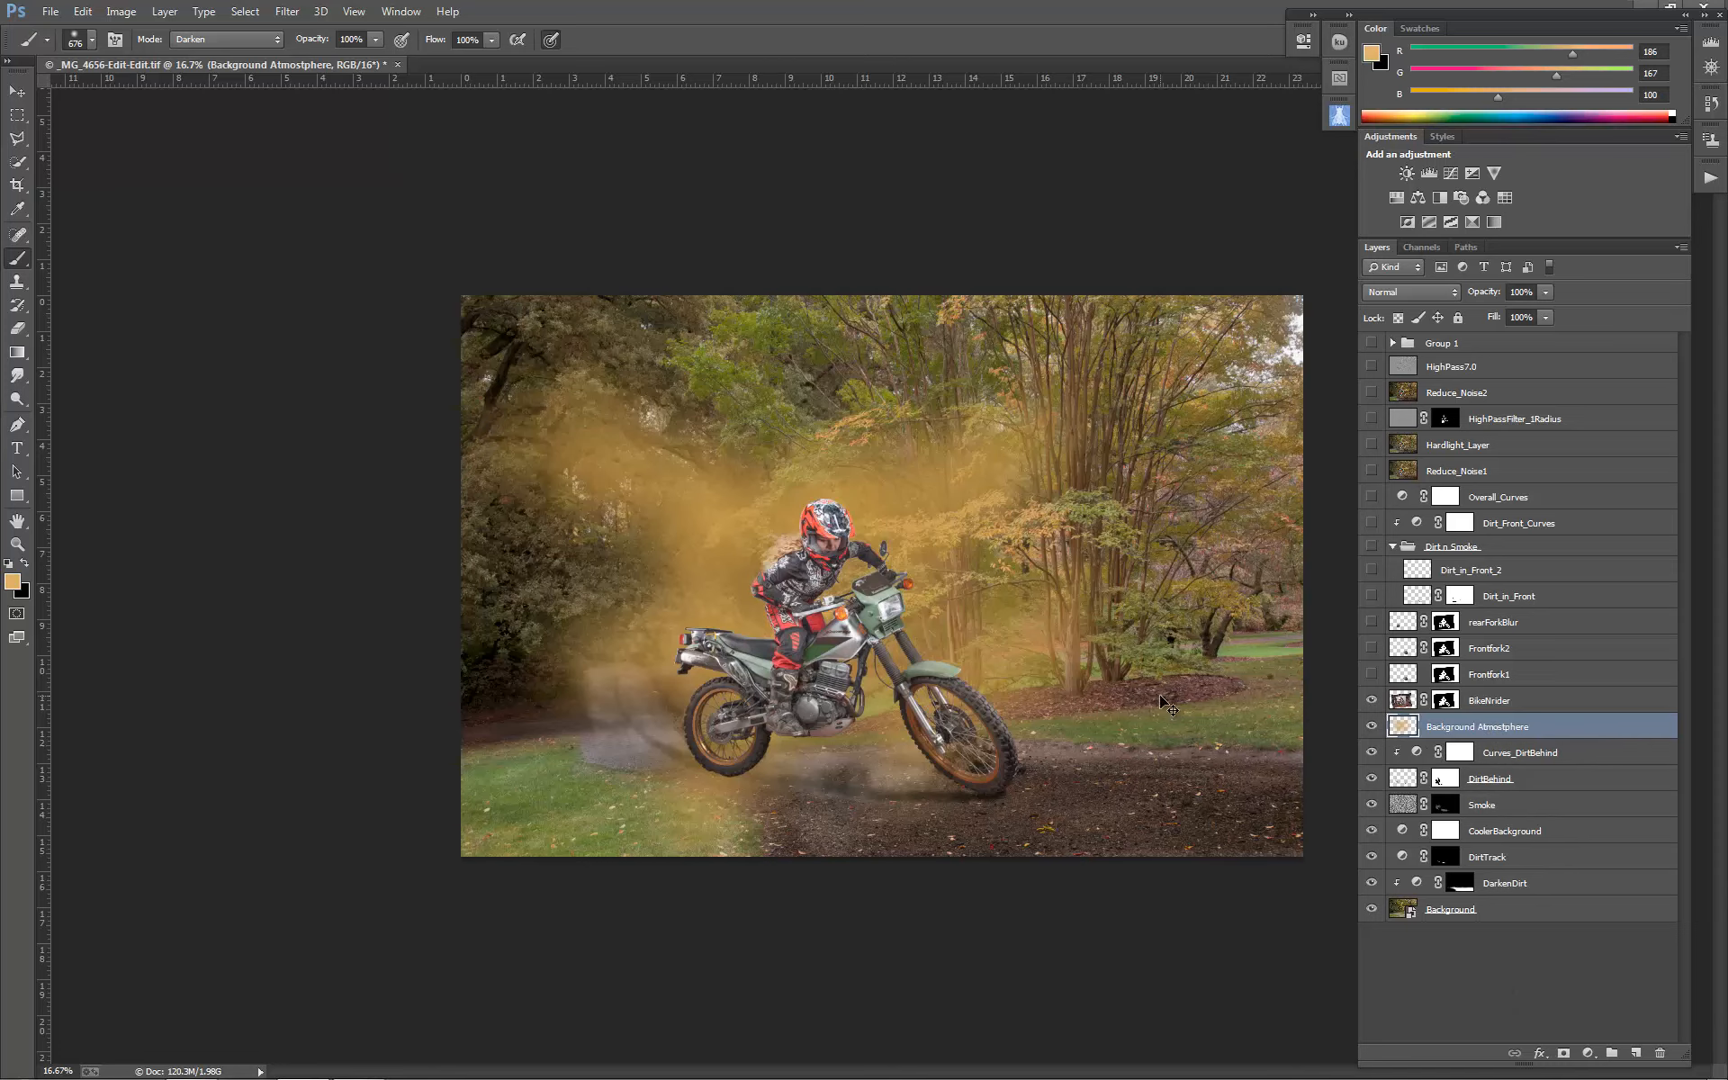
Inspect the painted yellow haze around the rider and motorcycle at 100% magnification.
key(ctrl+plus)
key(ctrl+plus)
key(ctrl+plus)
key(ctrl+plus)
key(ctrl+plus)
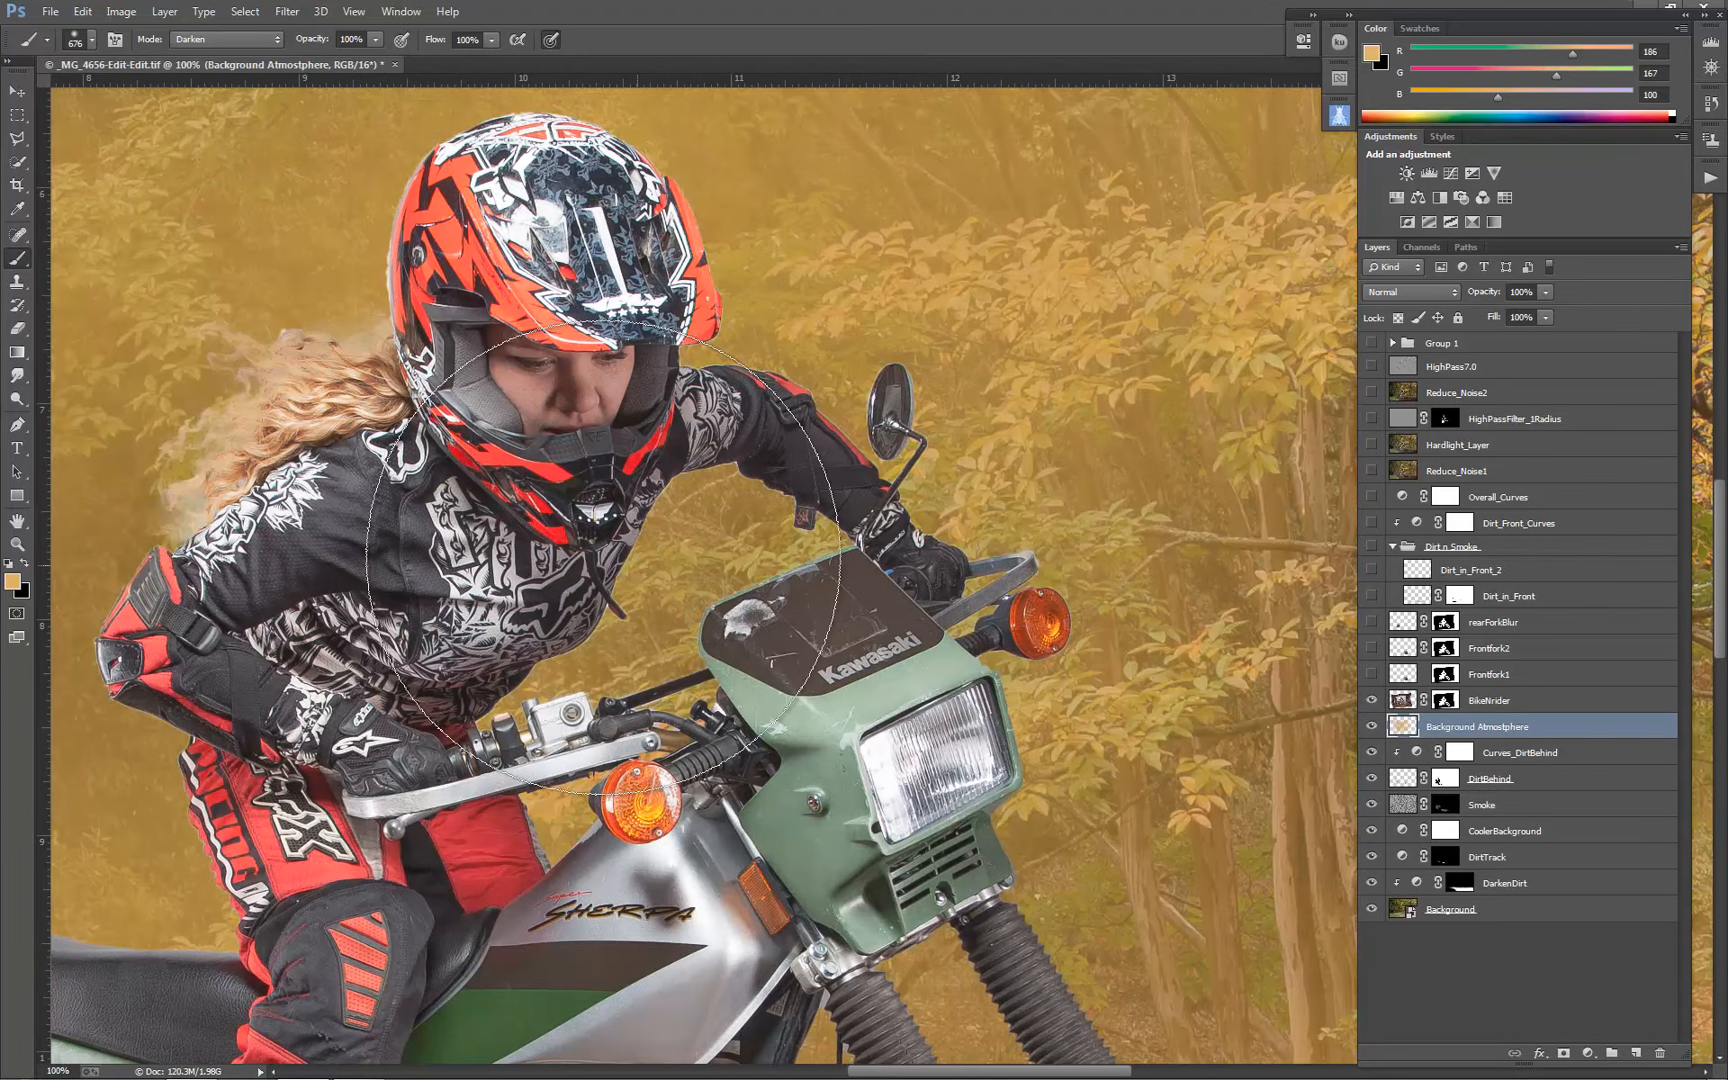
drag(697, 549, 951, 461)
mouse_move(516, 765)
mouse_down()
mouse_move(701, 700)
mouse_move(799, 708)
mouse_up()
mouse_move(696, 672)
mouse_down()
mouse_move(842, 660)
mouse_move(883, 693)
mouse_up()
mouse_move(822, 426)
mouse_down()
mouse_move(865, 565)
mouse_move(836, 420)
mouse_up()
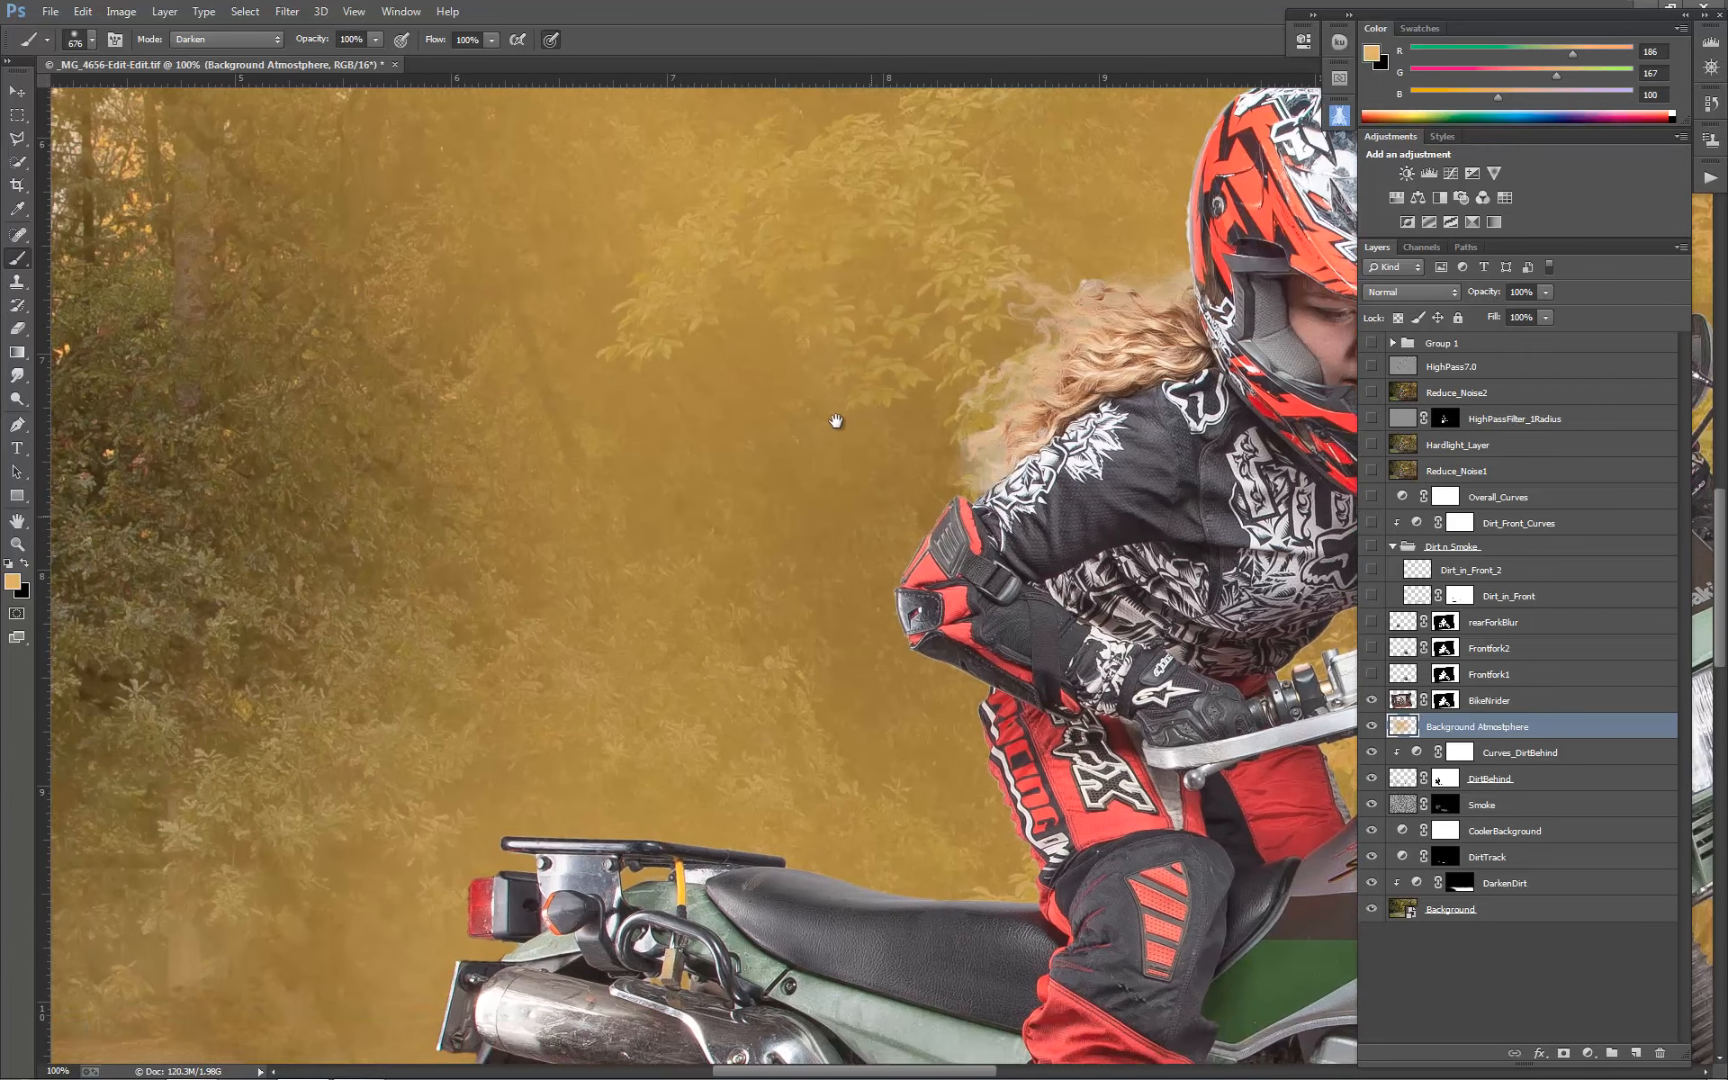
mouse_move(963, 454)
mouse_down()
mouse_move(861, 445)
mouse_move(858, 521)
mouse_move(730, 469)
mouse_up()
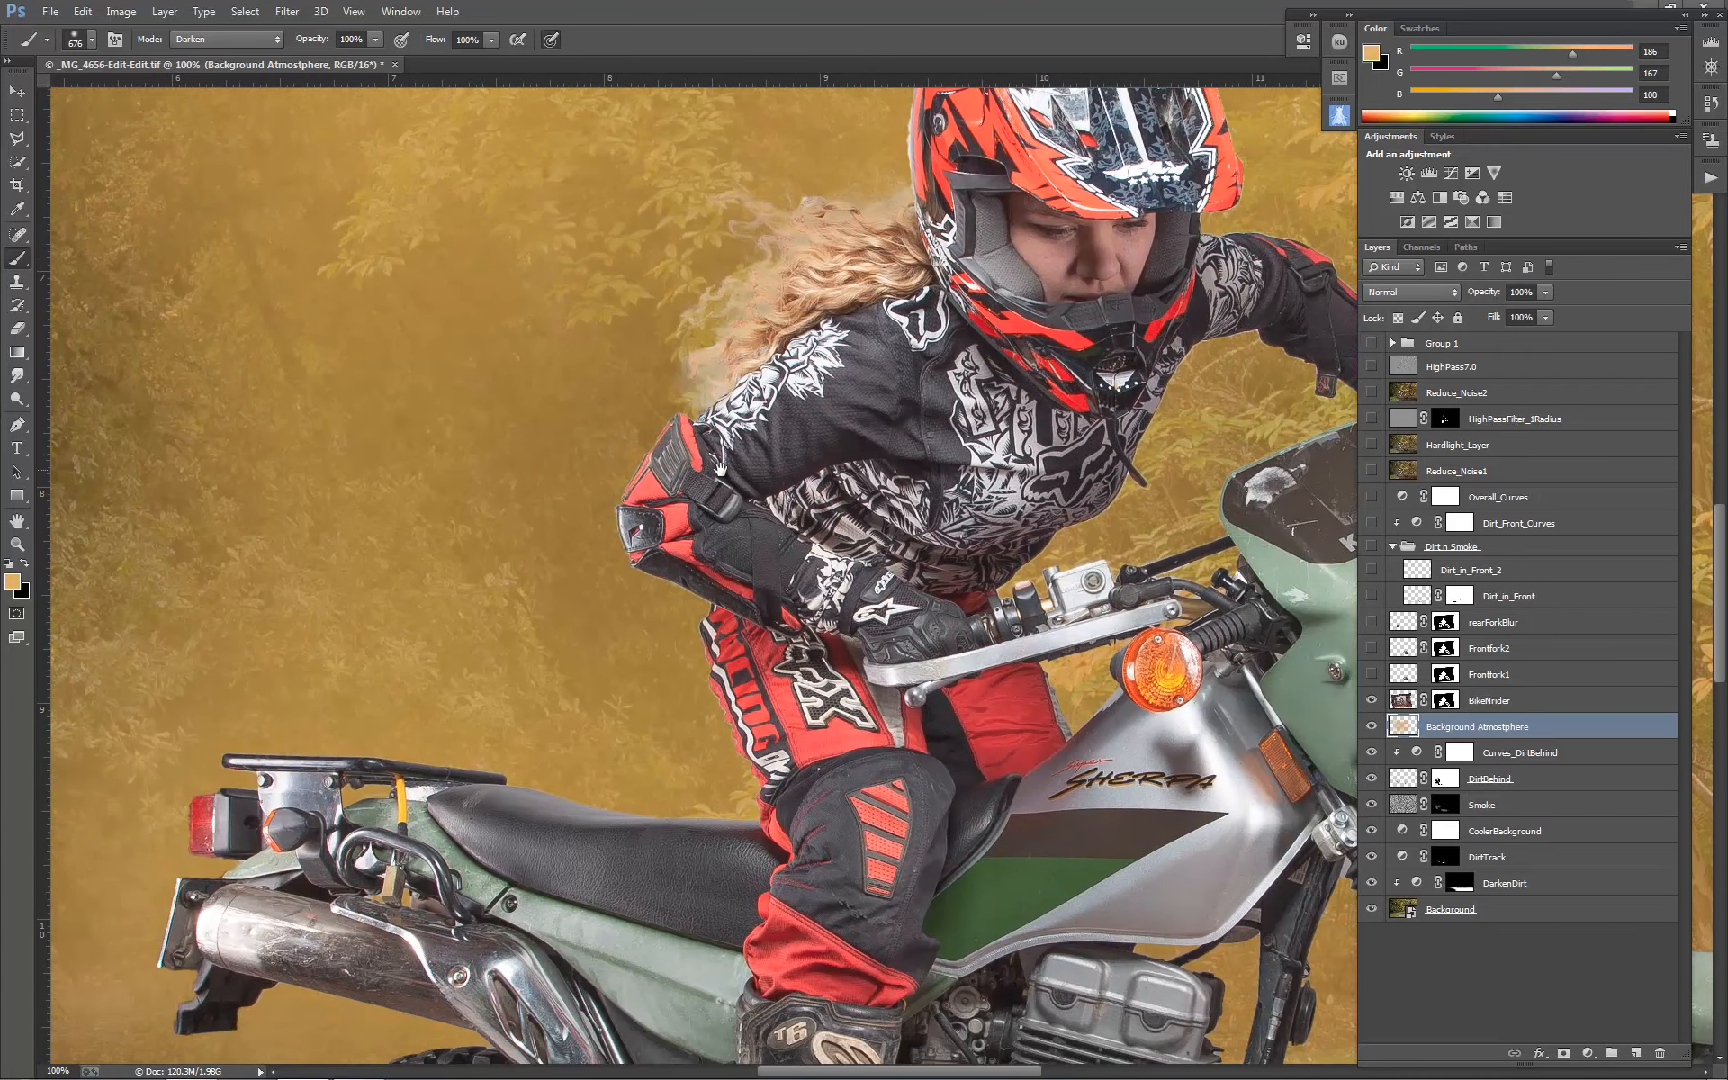
key(ctrl+minus)
key(ctrl+minus)
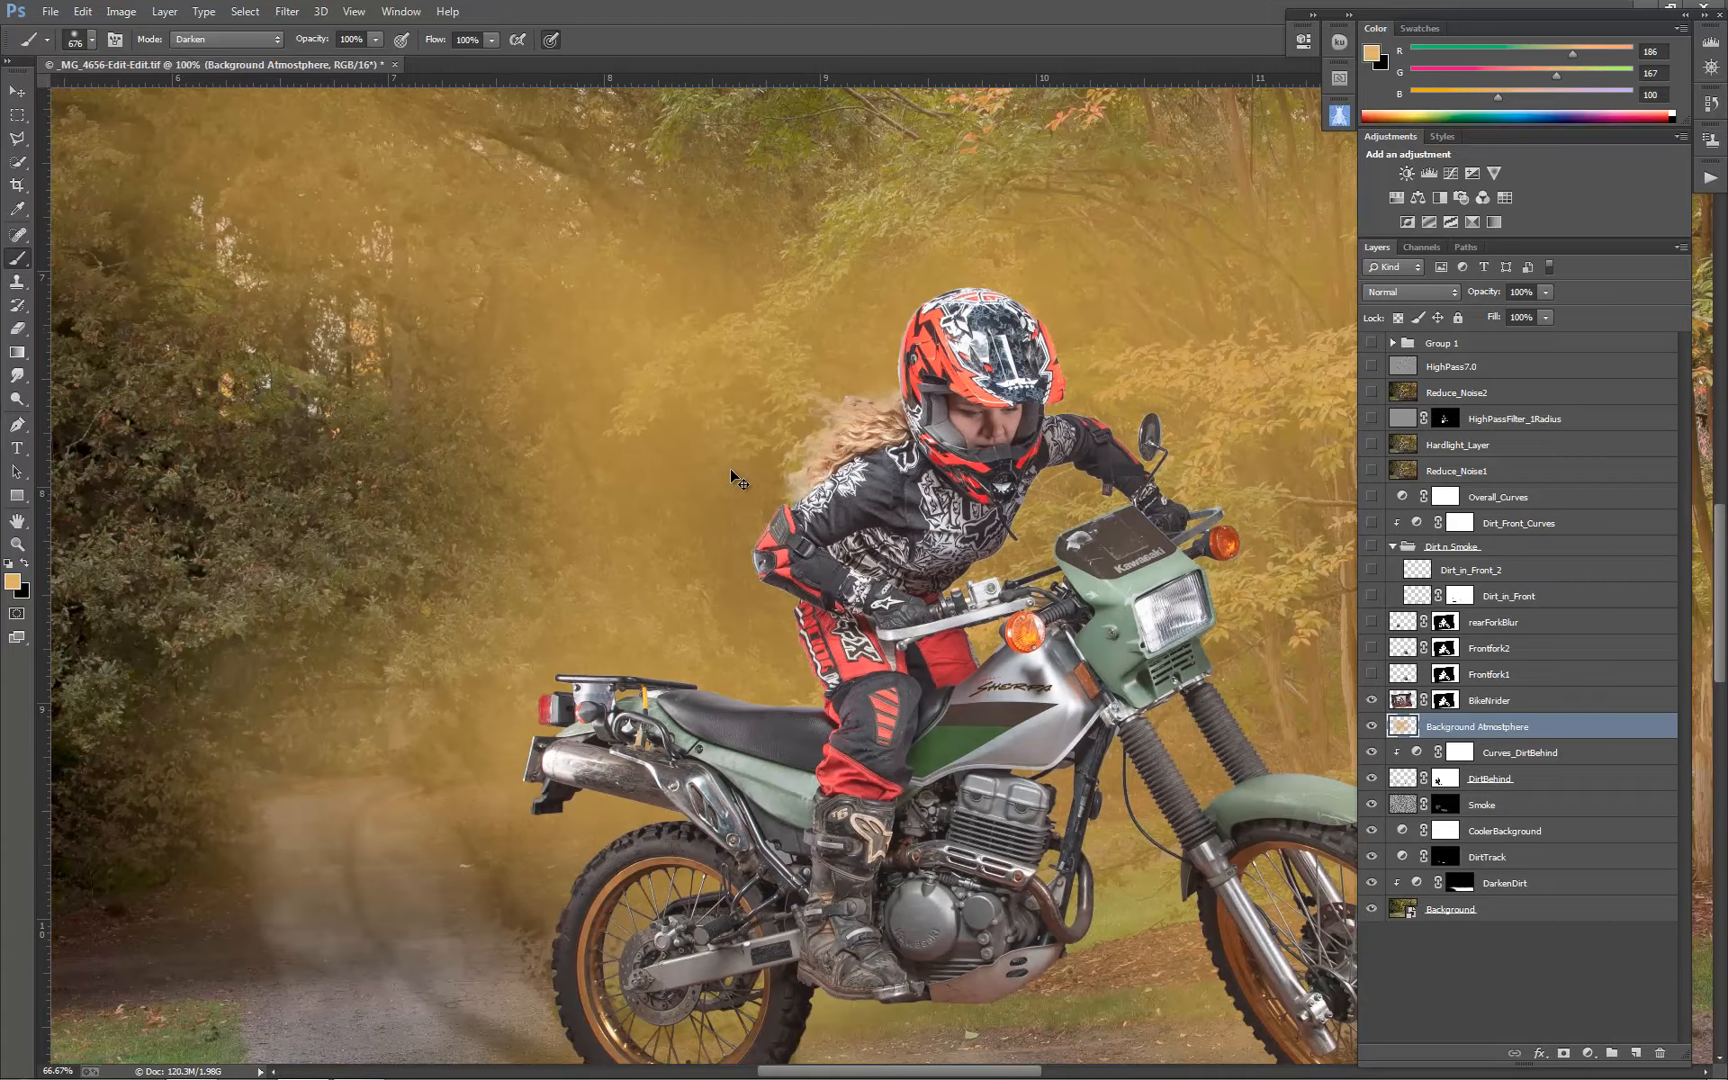
key(ctrl+minus)
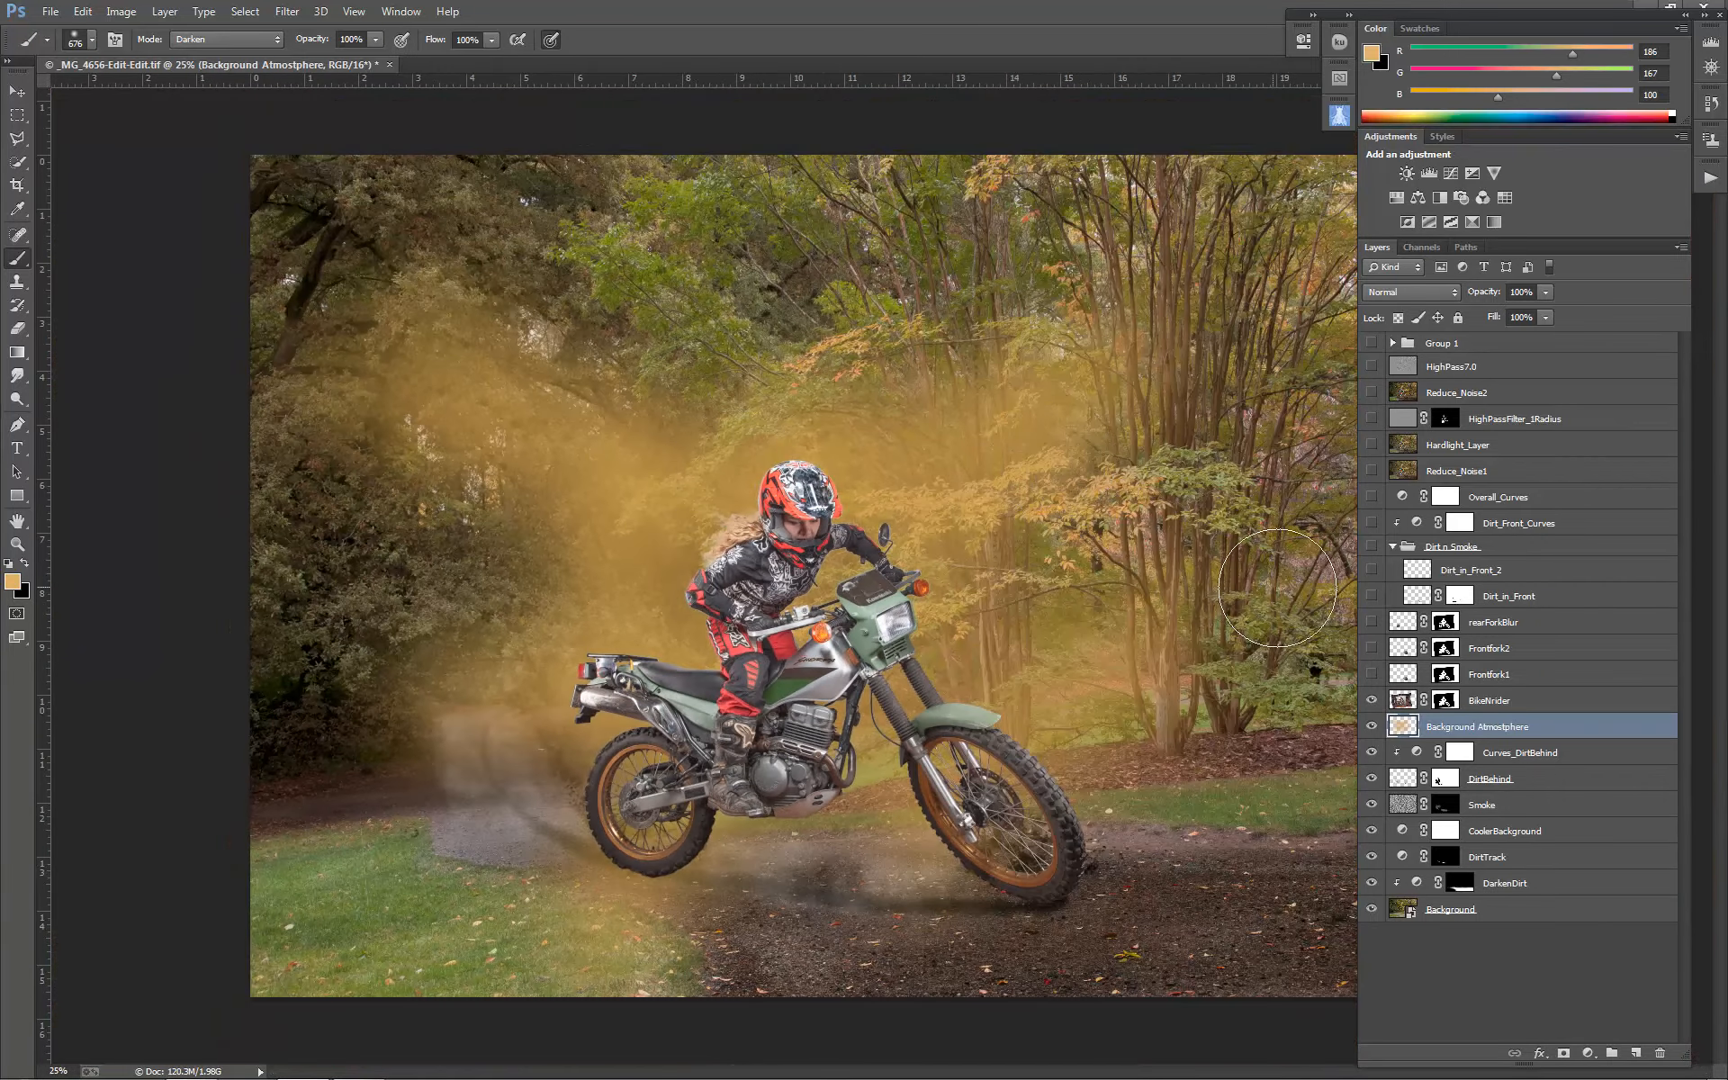
Lower the Background Atmostphere layer's opacity to 21%.
click(1546, 294)
drag(1546, 309, 1479, 320)
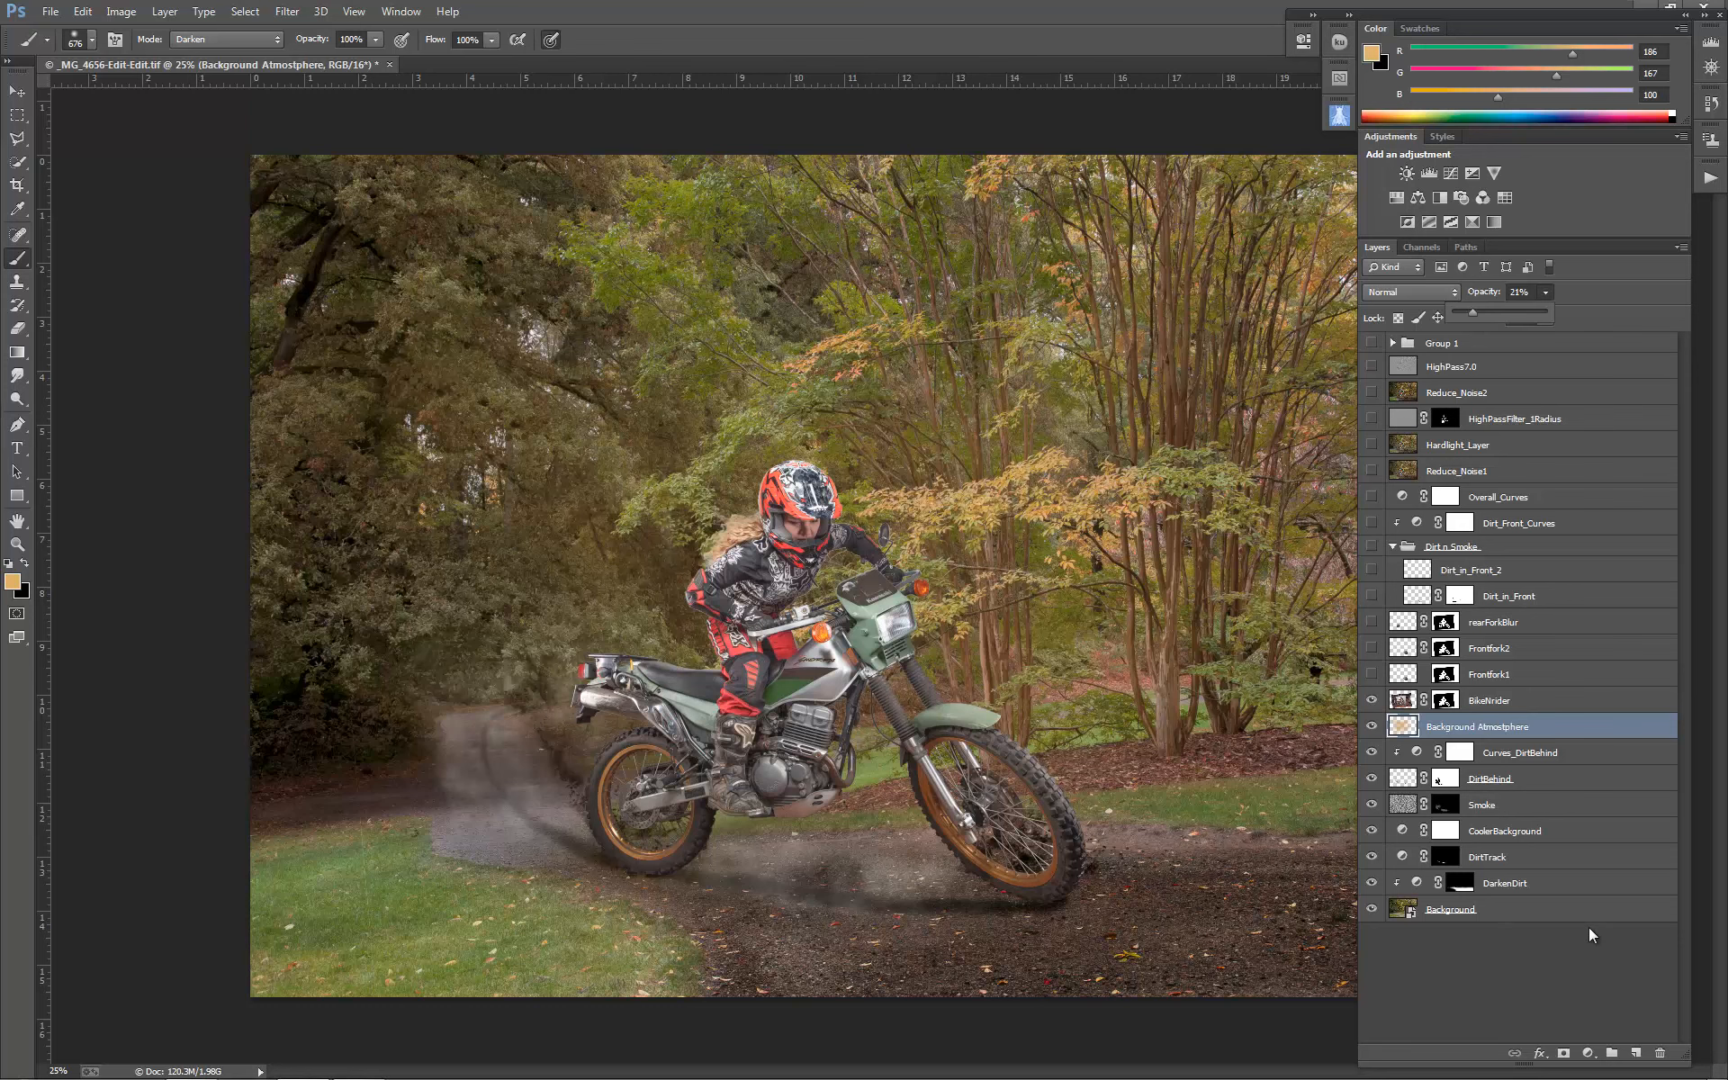
key(ctrl+minus)
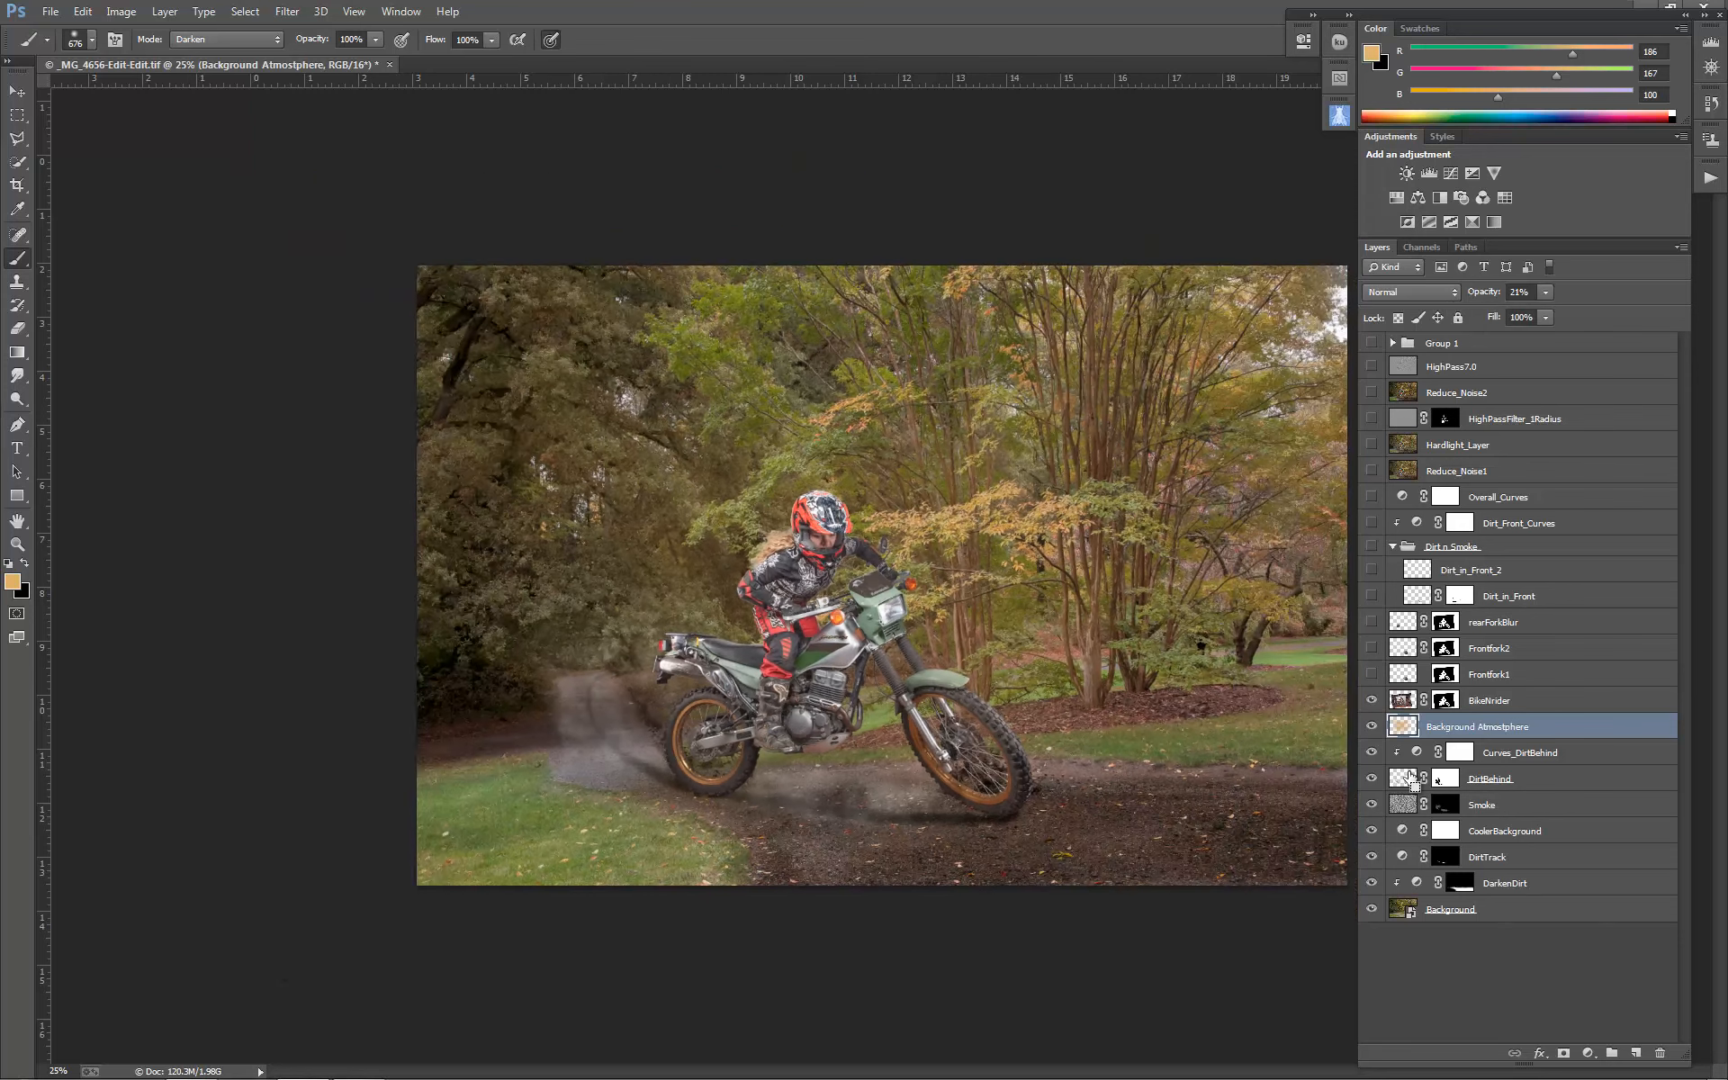
Compare the image with and without the Background Atmostphere layer, leaving the layer visible.
click(1371, 727)
click(1371, 727)
click(1371, 726)
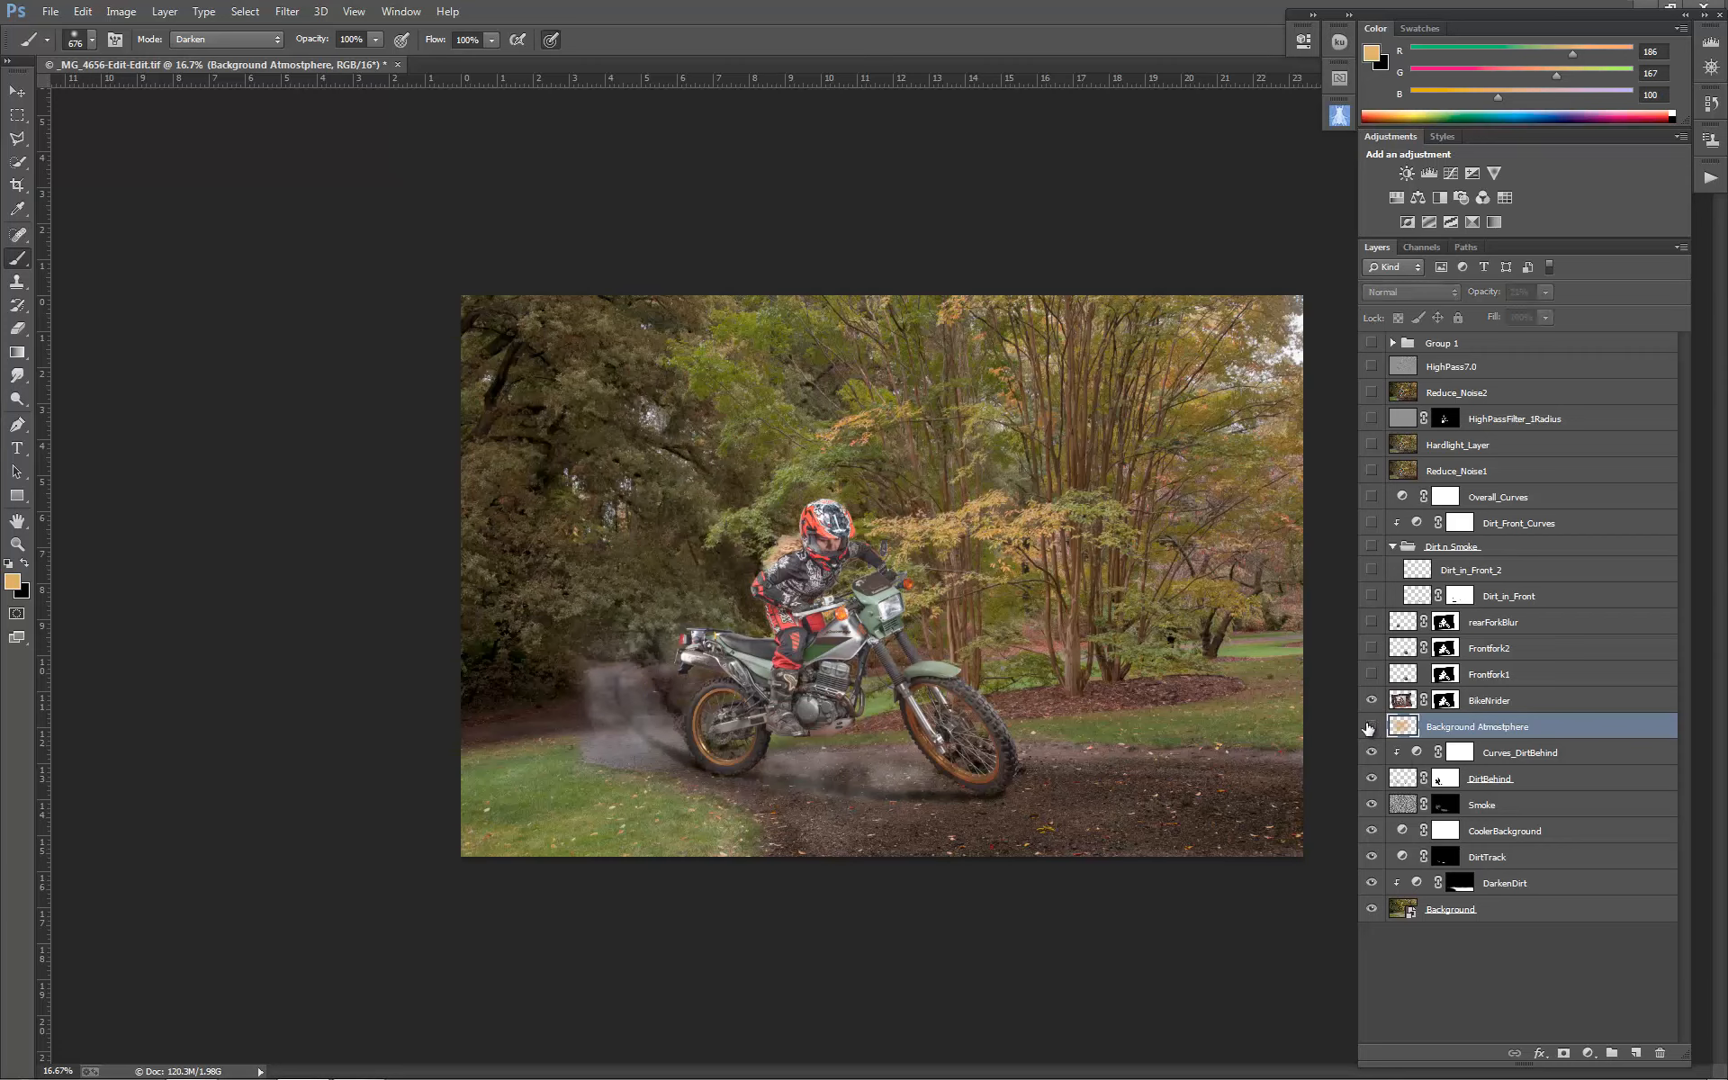
click(1371, 726)
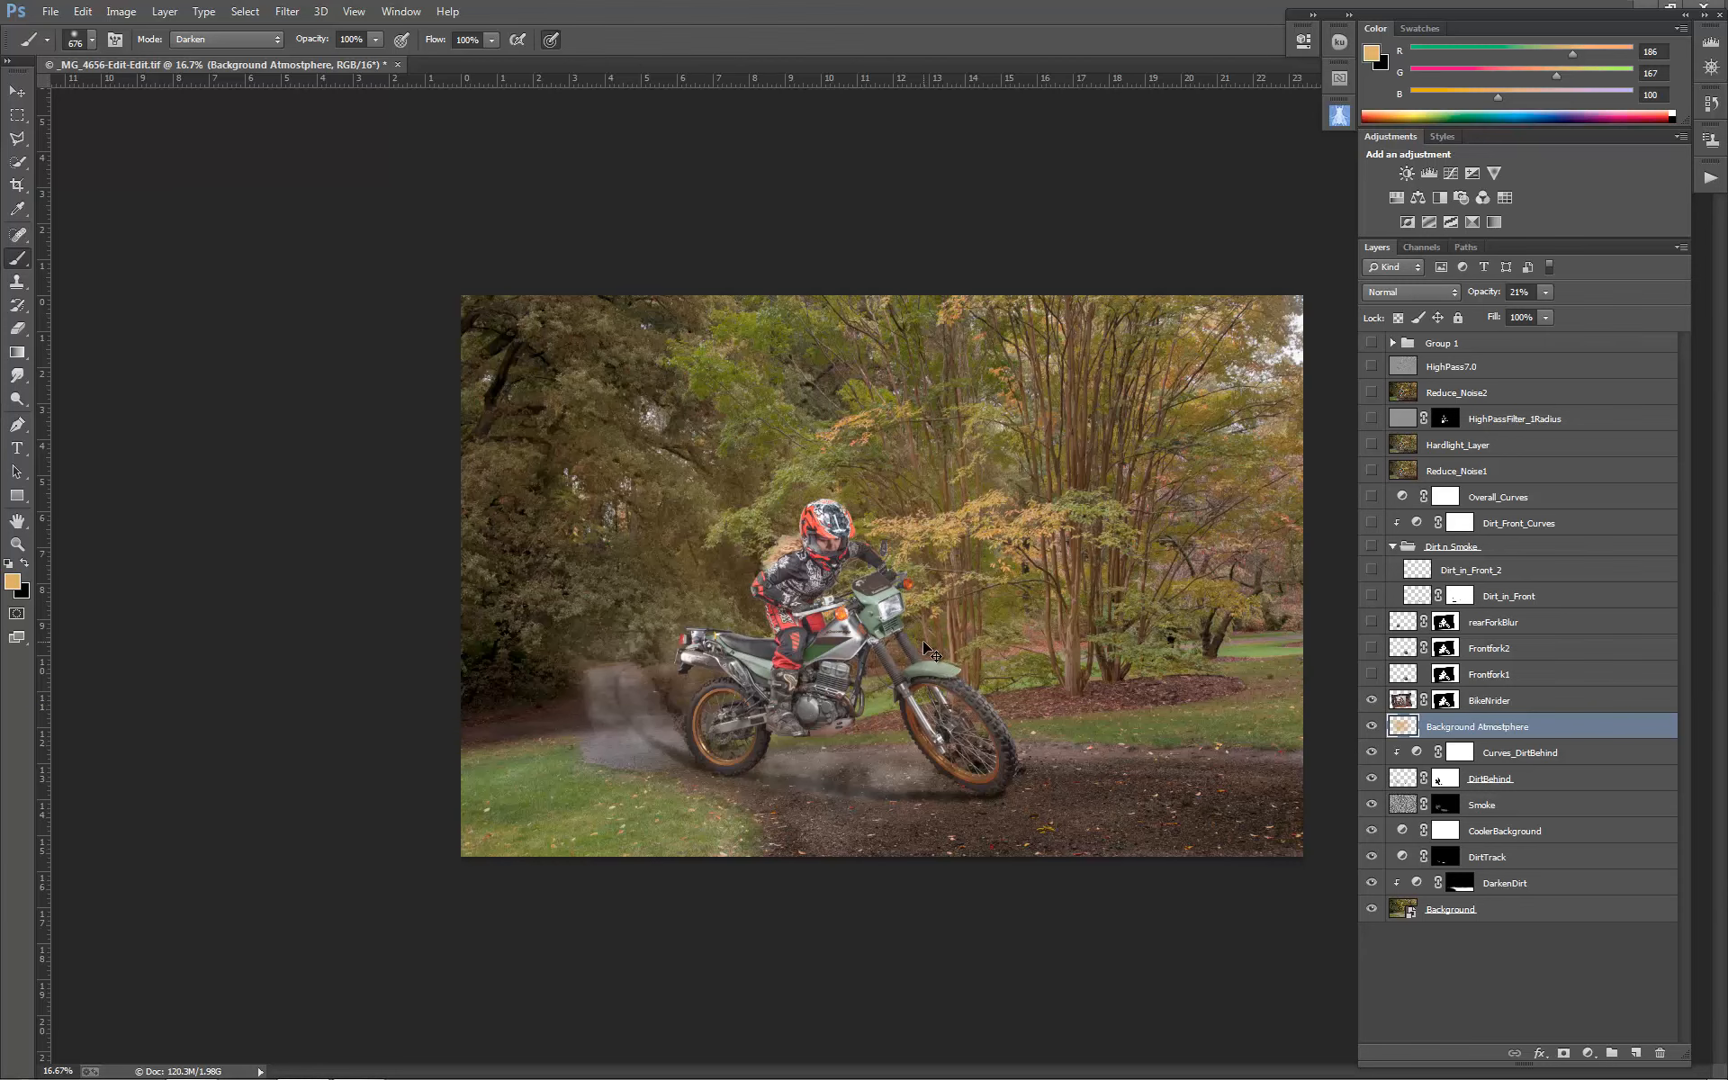
Inspect the rider, engine, wheels and the smoke under the motorcycle at 66.67% magnification.
key(ctrl+plus)
key(ctrl+plus)
key(ctrl+plus)
key(ctrl+plus)
key(ctrl+plus)
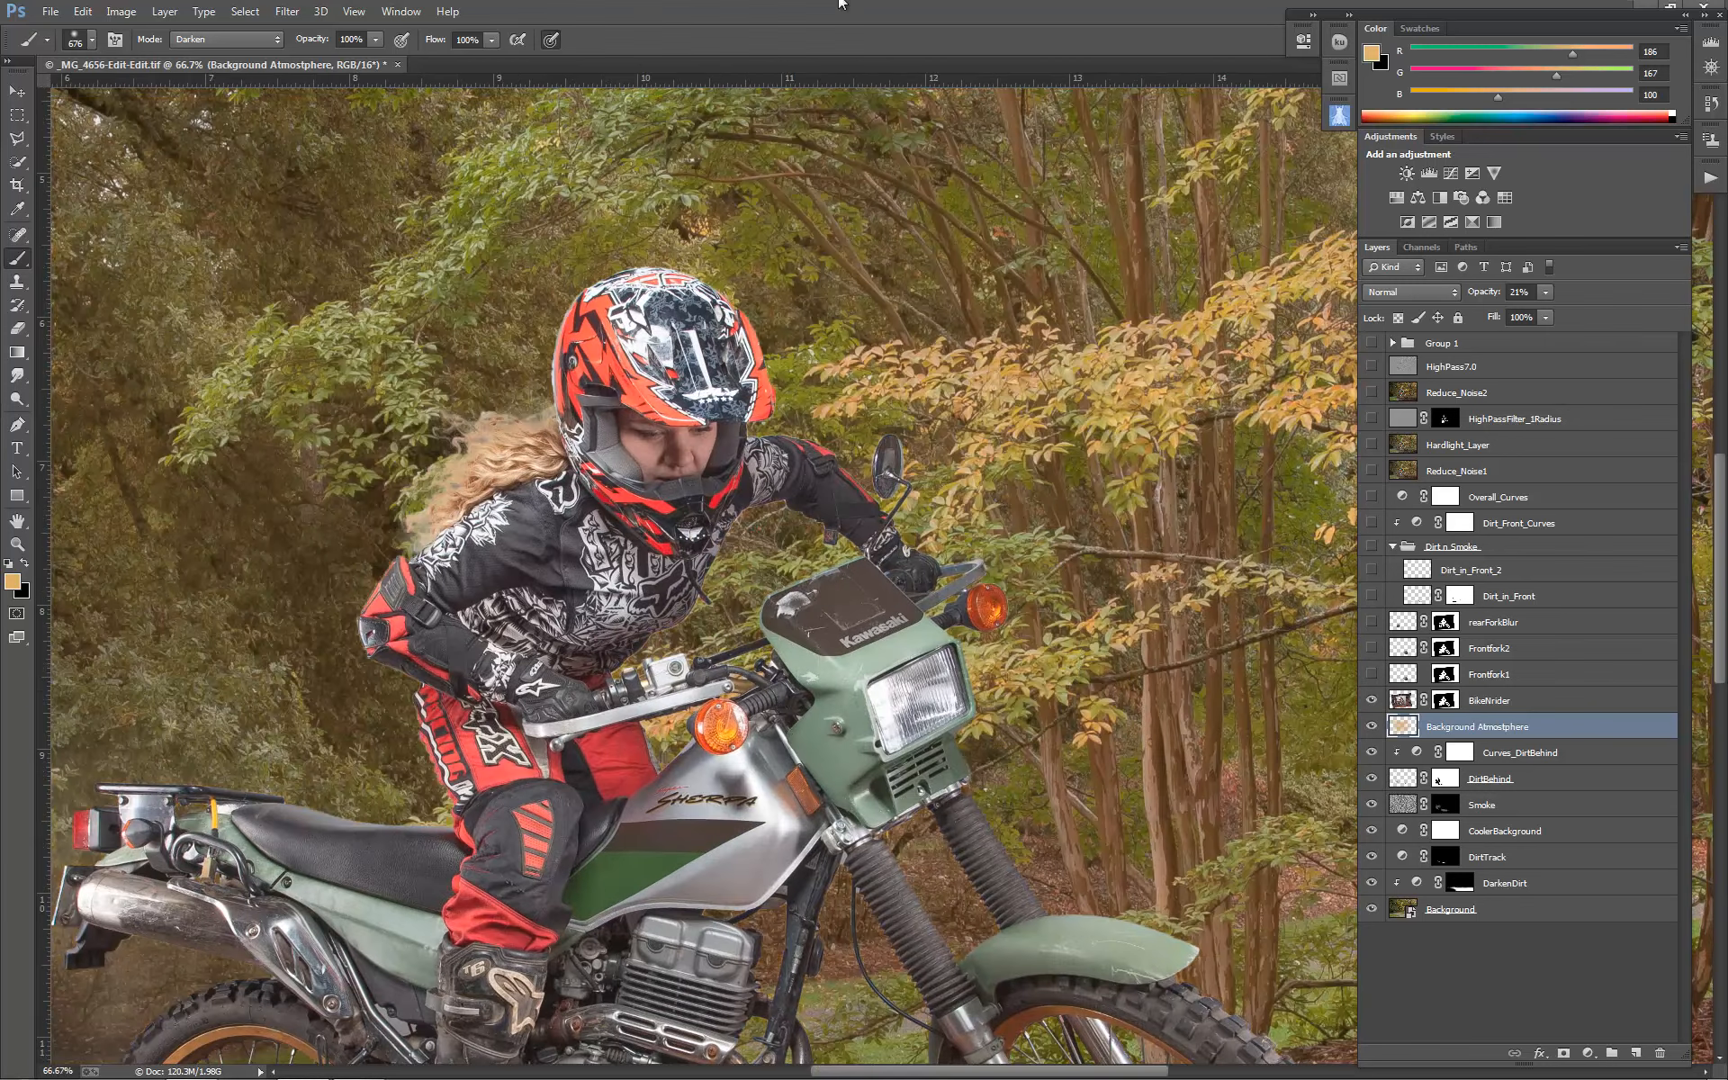
drag(862, 956, 817, 339)
drag(851, 419, 804, 516)
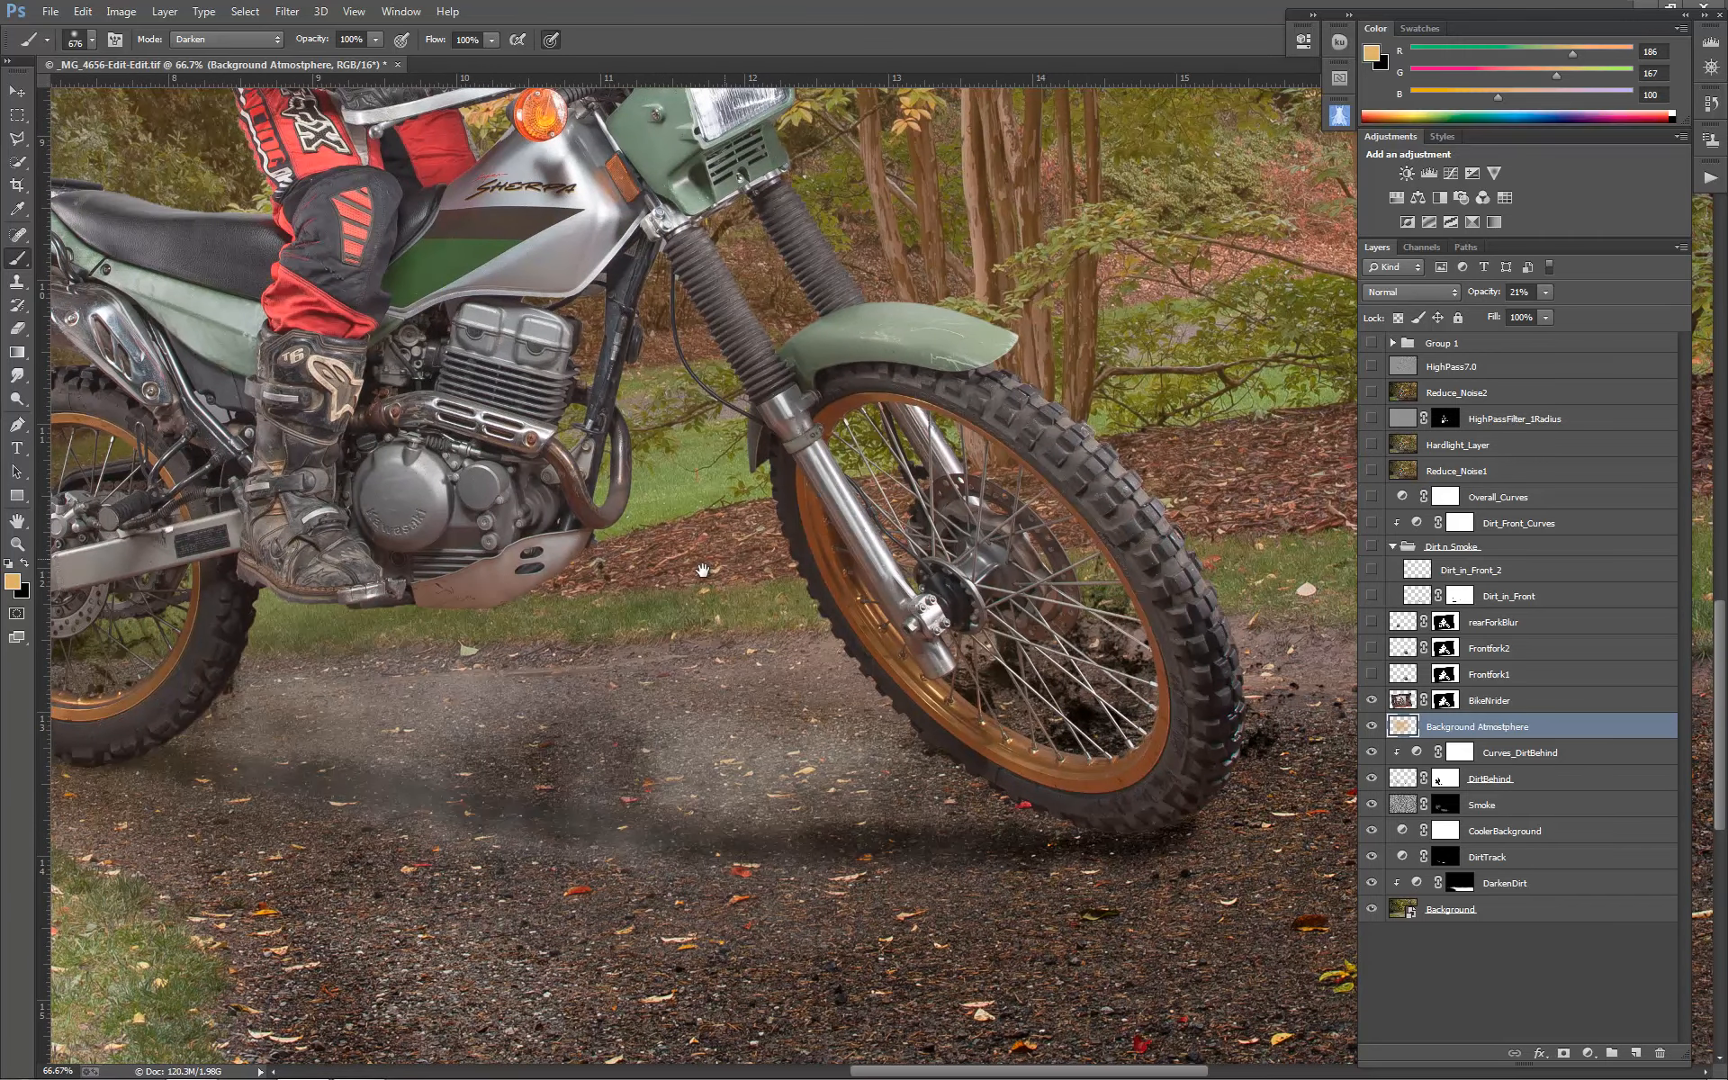
mouse_move(703, 571)
mouse_down()
mouse_move(883, 525)
mouse_move(923, 597)
mouse_up()
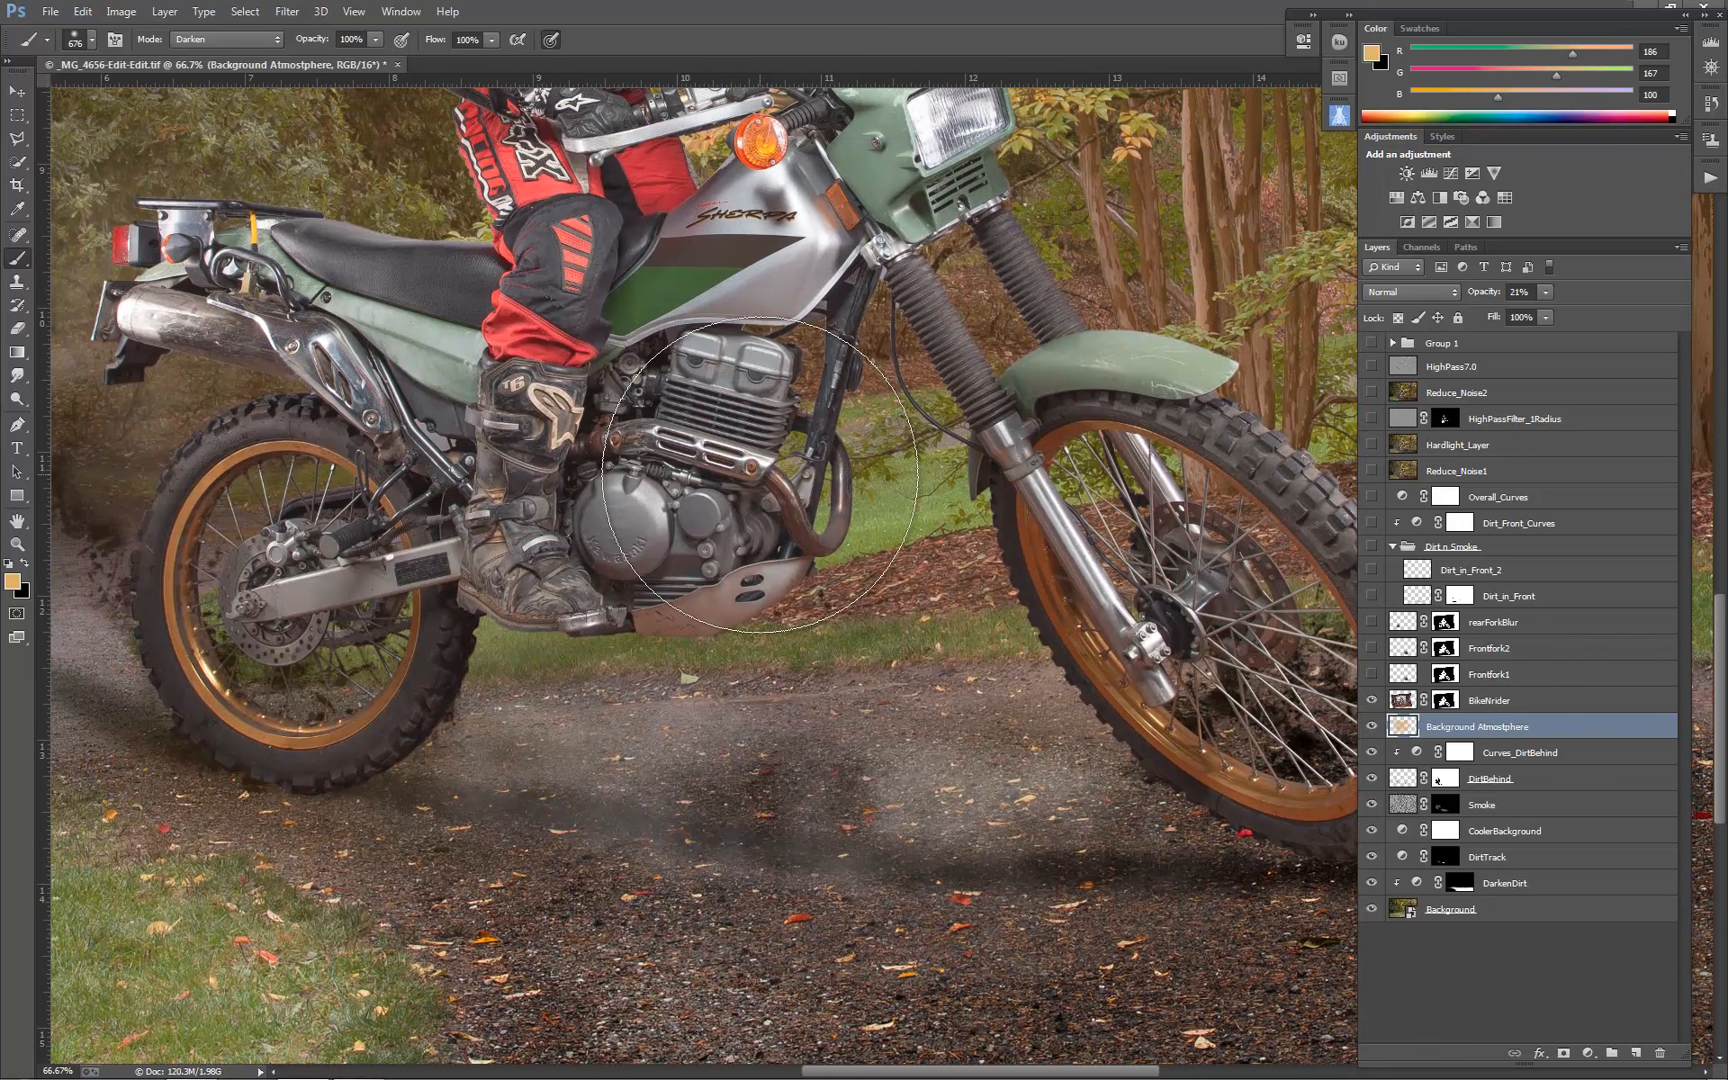
drag(1048, 530, 897, 458)
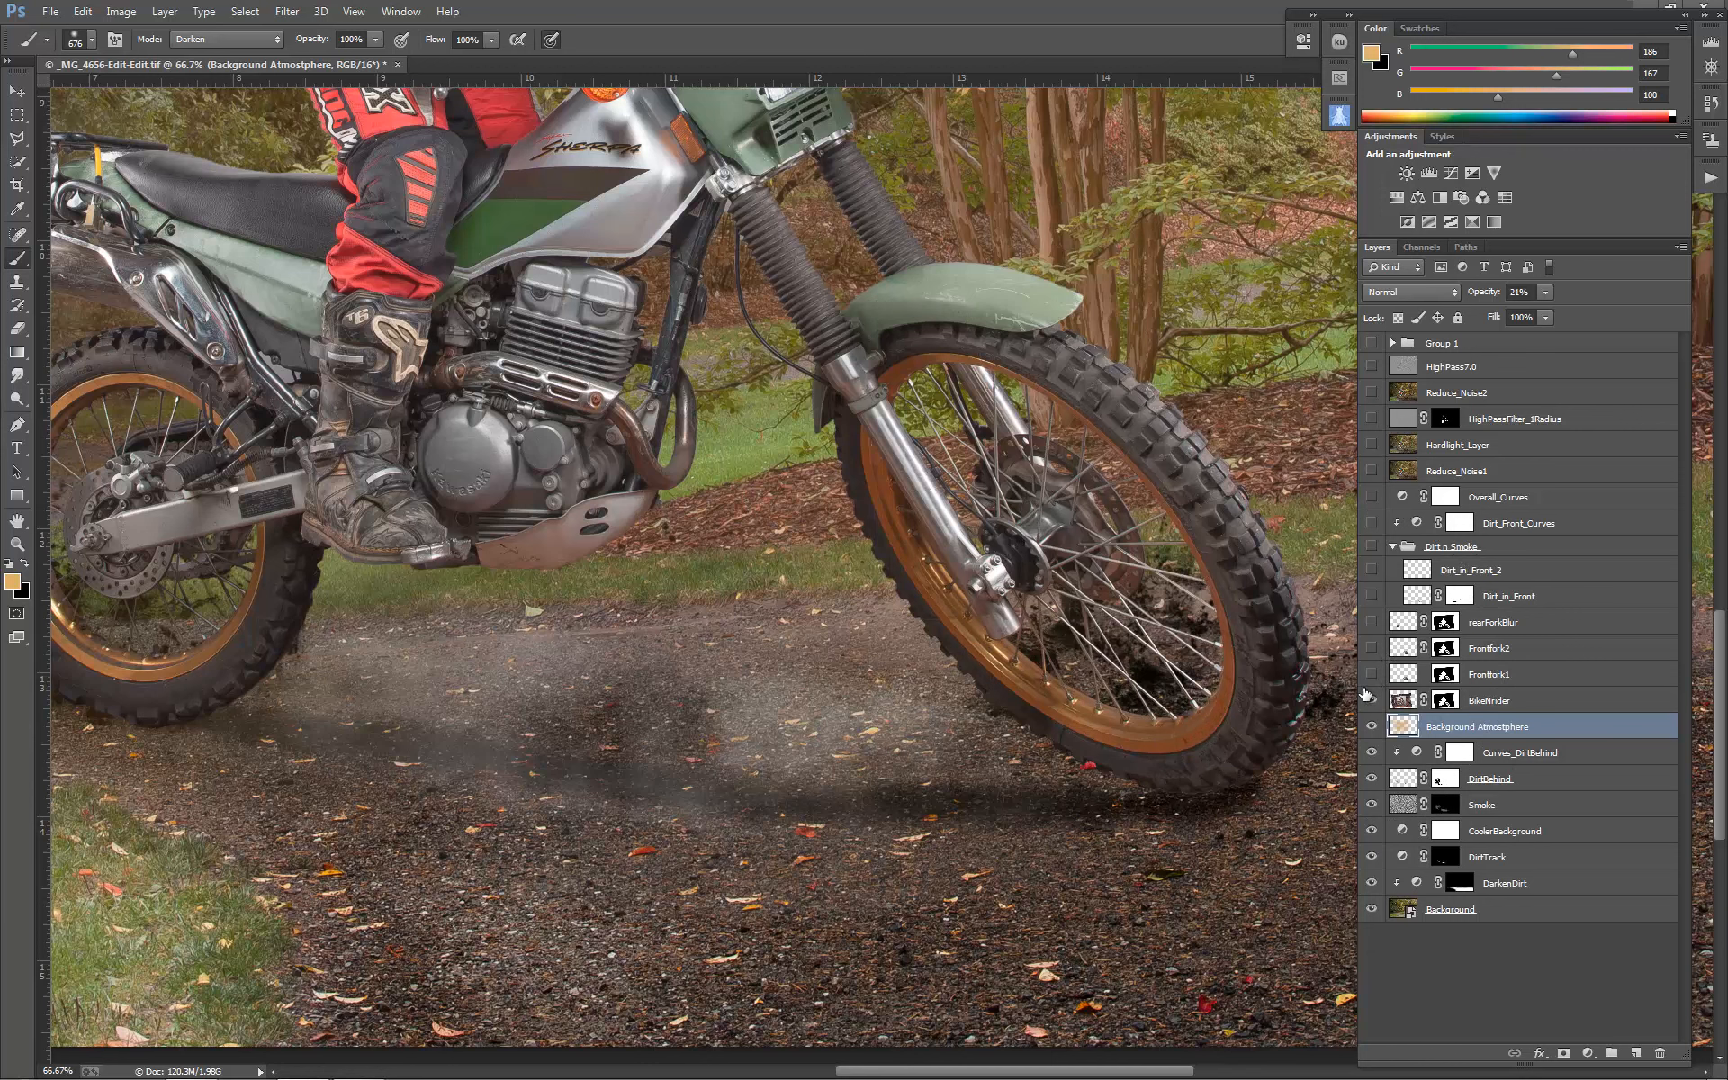
Isolate the Frontfork1 wheel cutout by hiding the layers from BikeNrider down to Background, and compare it with BikeNrider shown.
drag(1371, 700, 1372, 909)
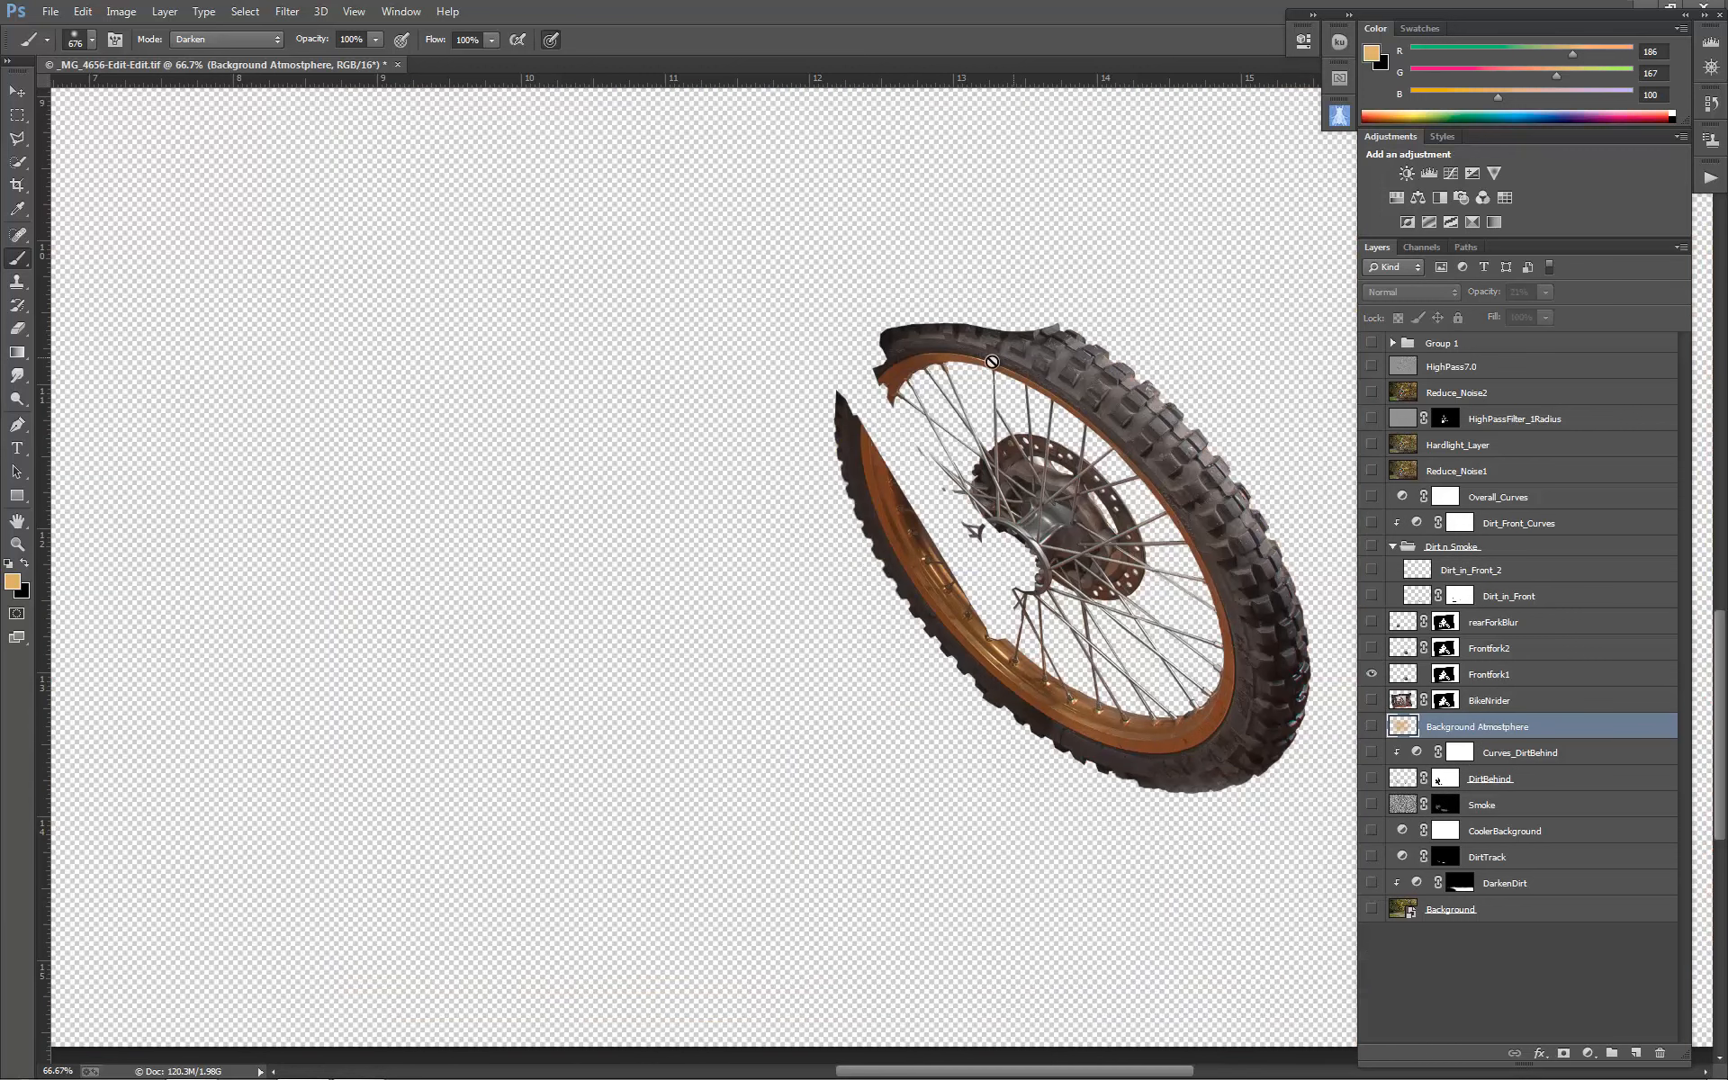
click(1371, 700)
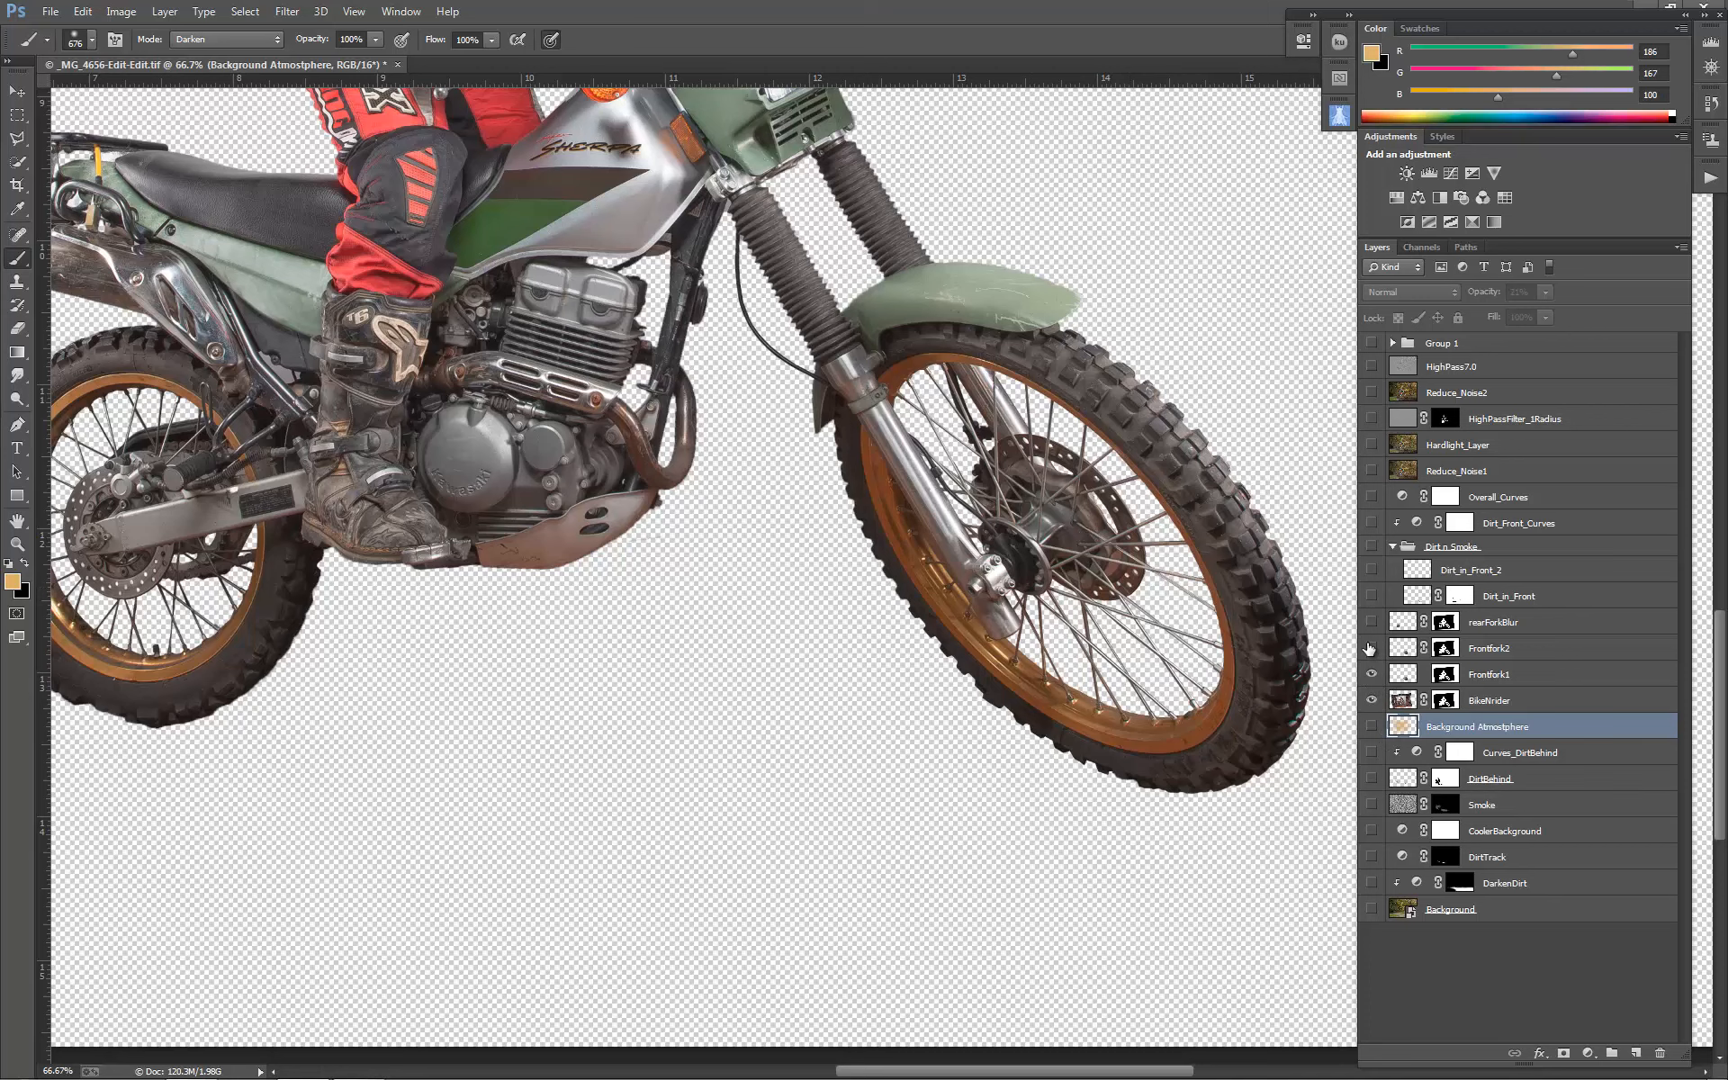
click(1371, 701)
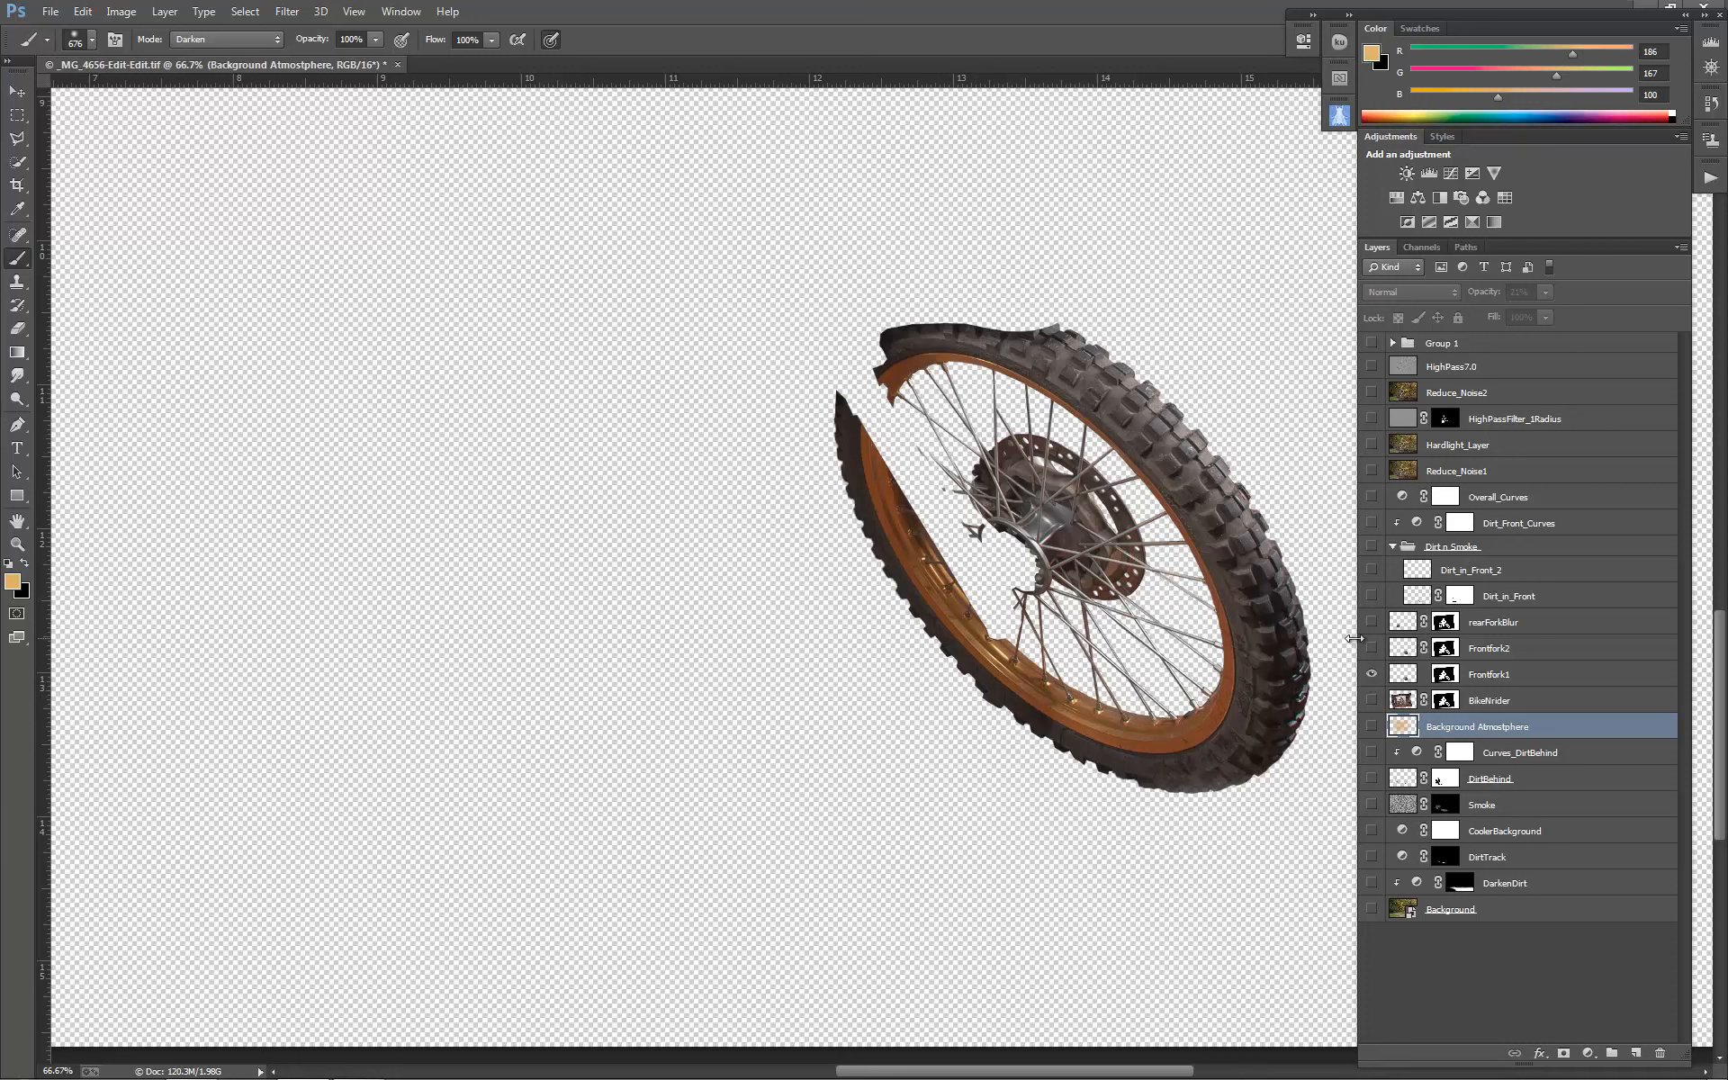
click(285, 13)
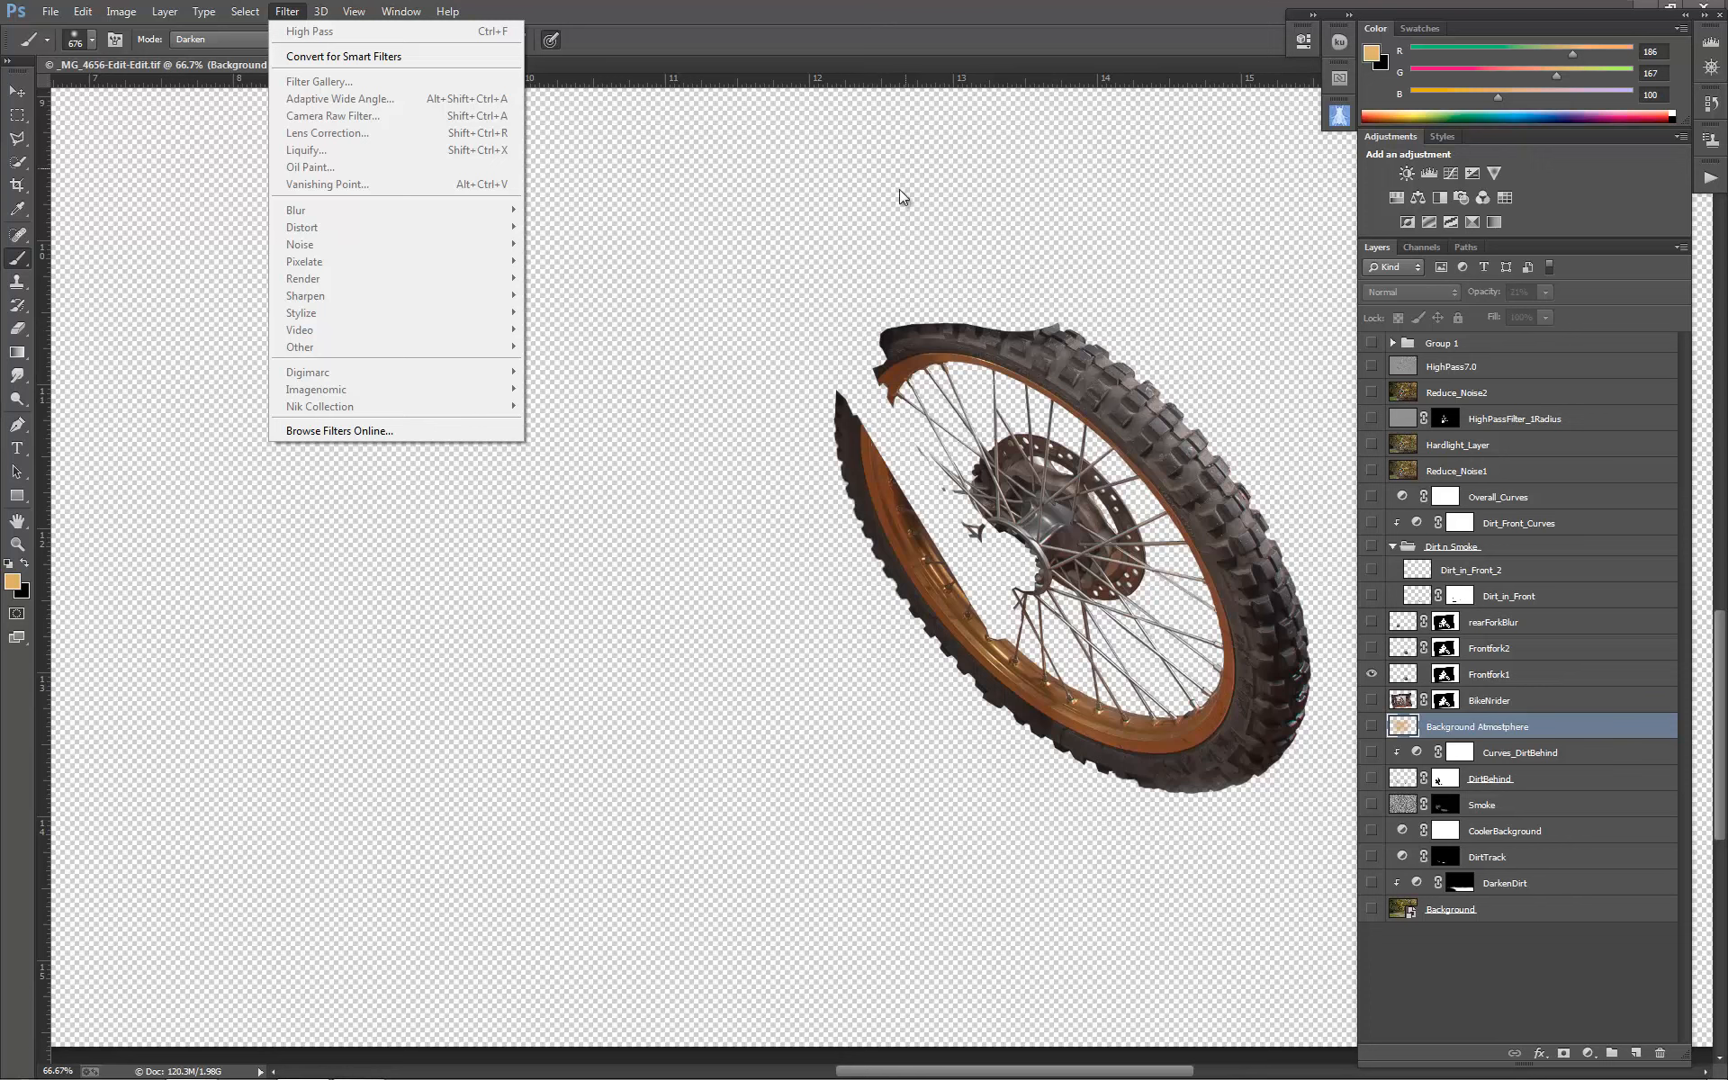
click(806, 25)
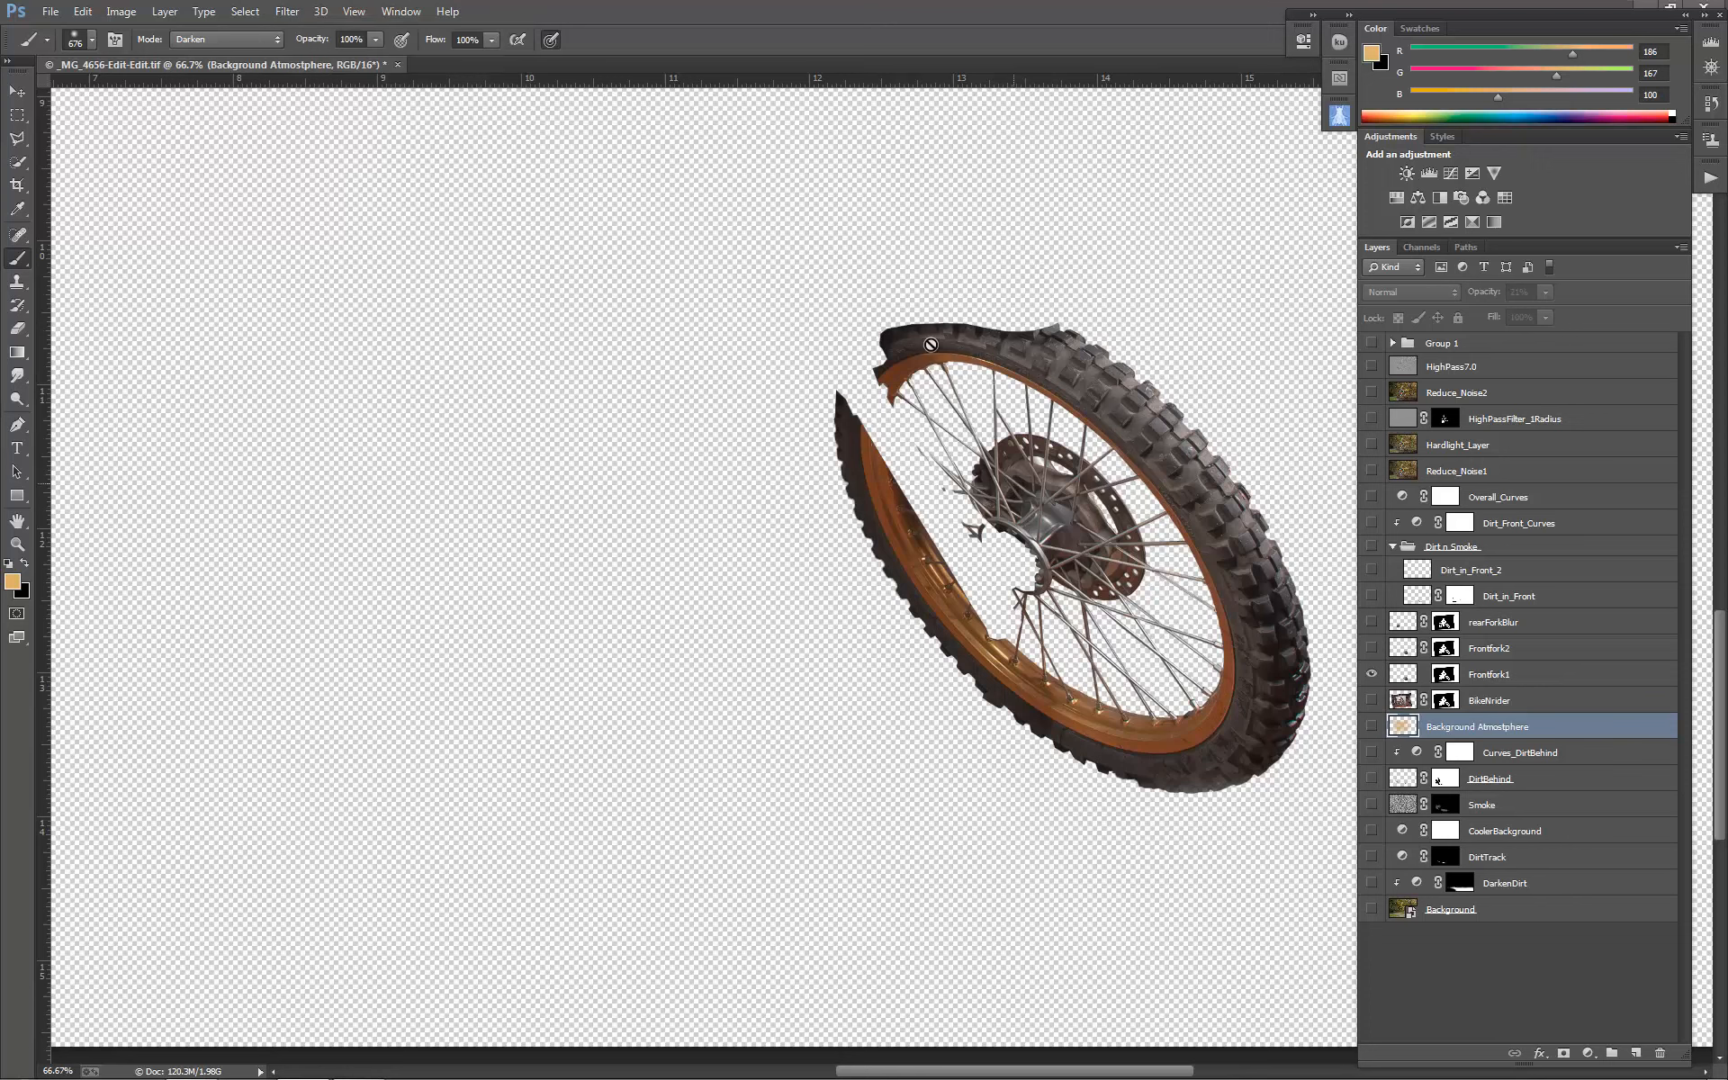
Show the blurred Frontfork2 wheel layer, preview rearForkBlur briefly, and make the BikeNrider layer visible again.
click(1371, 649)
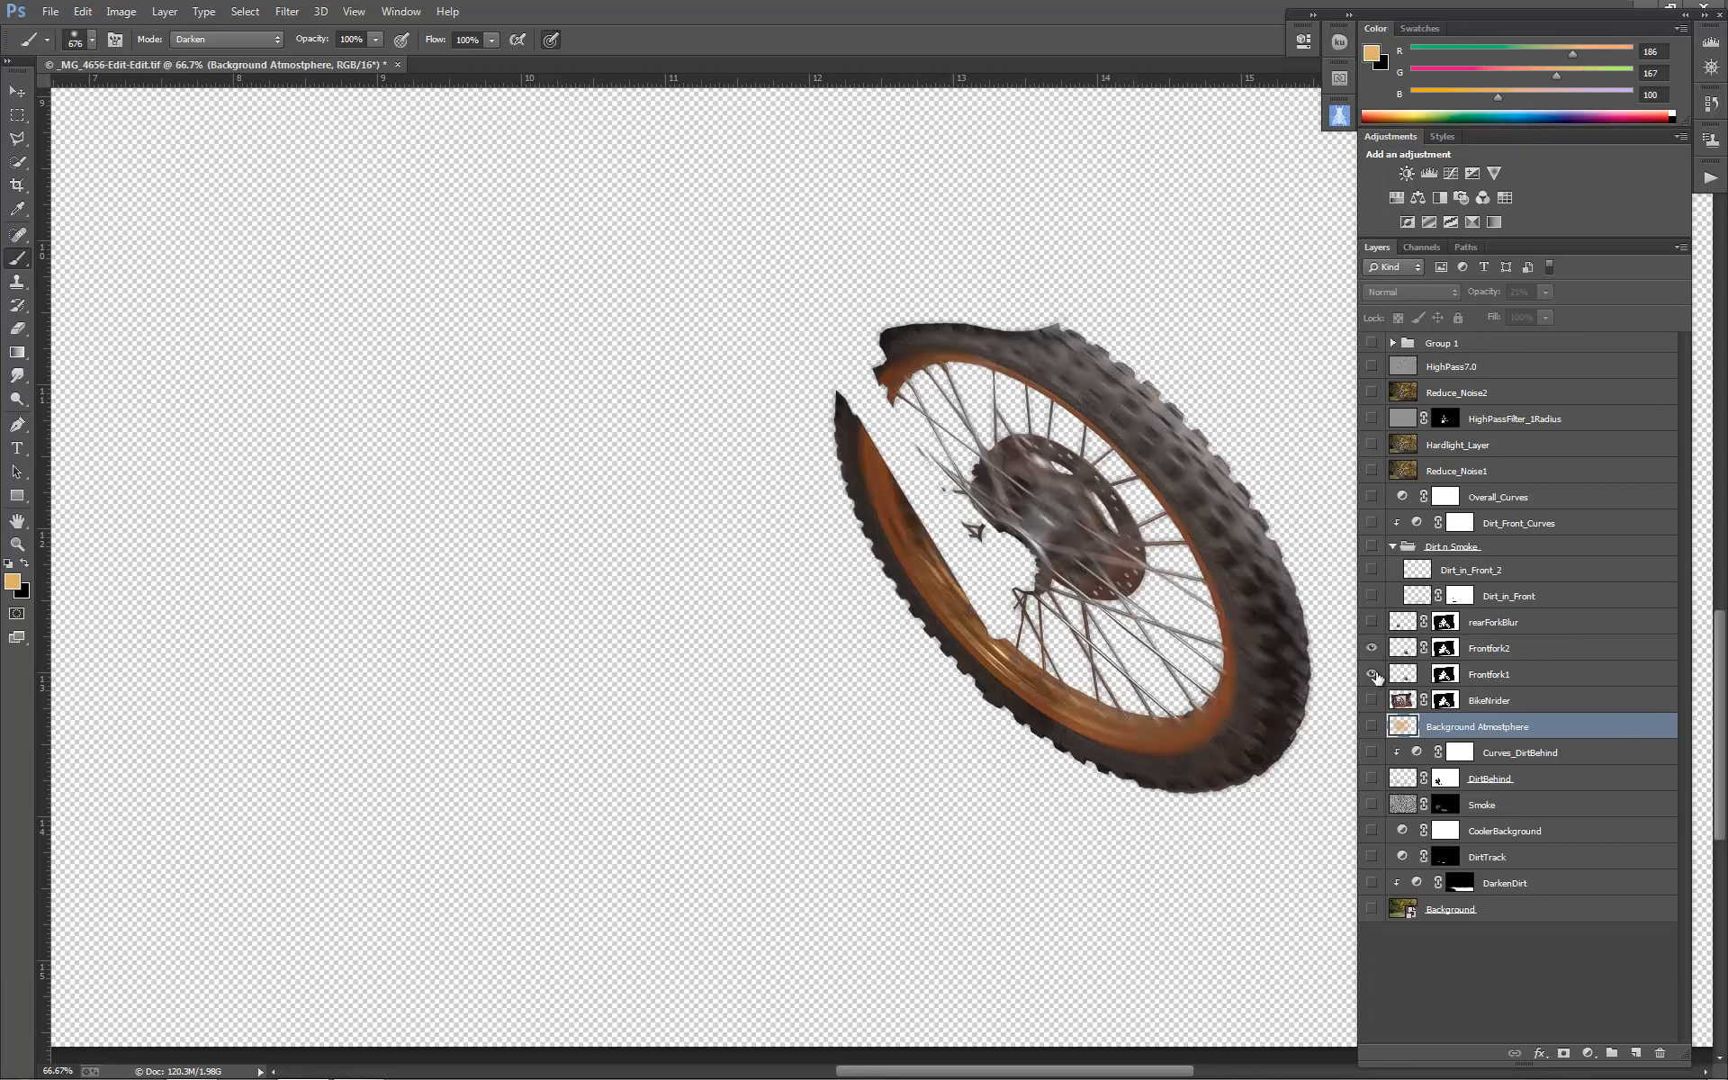
click(1370, 623)
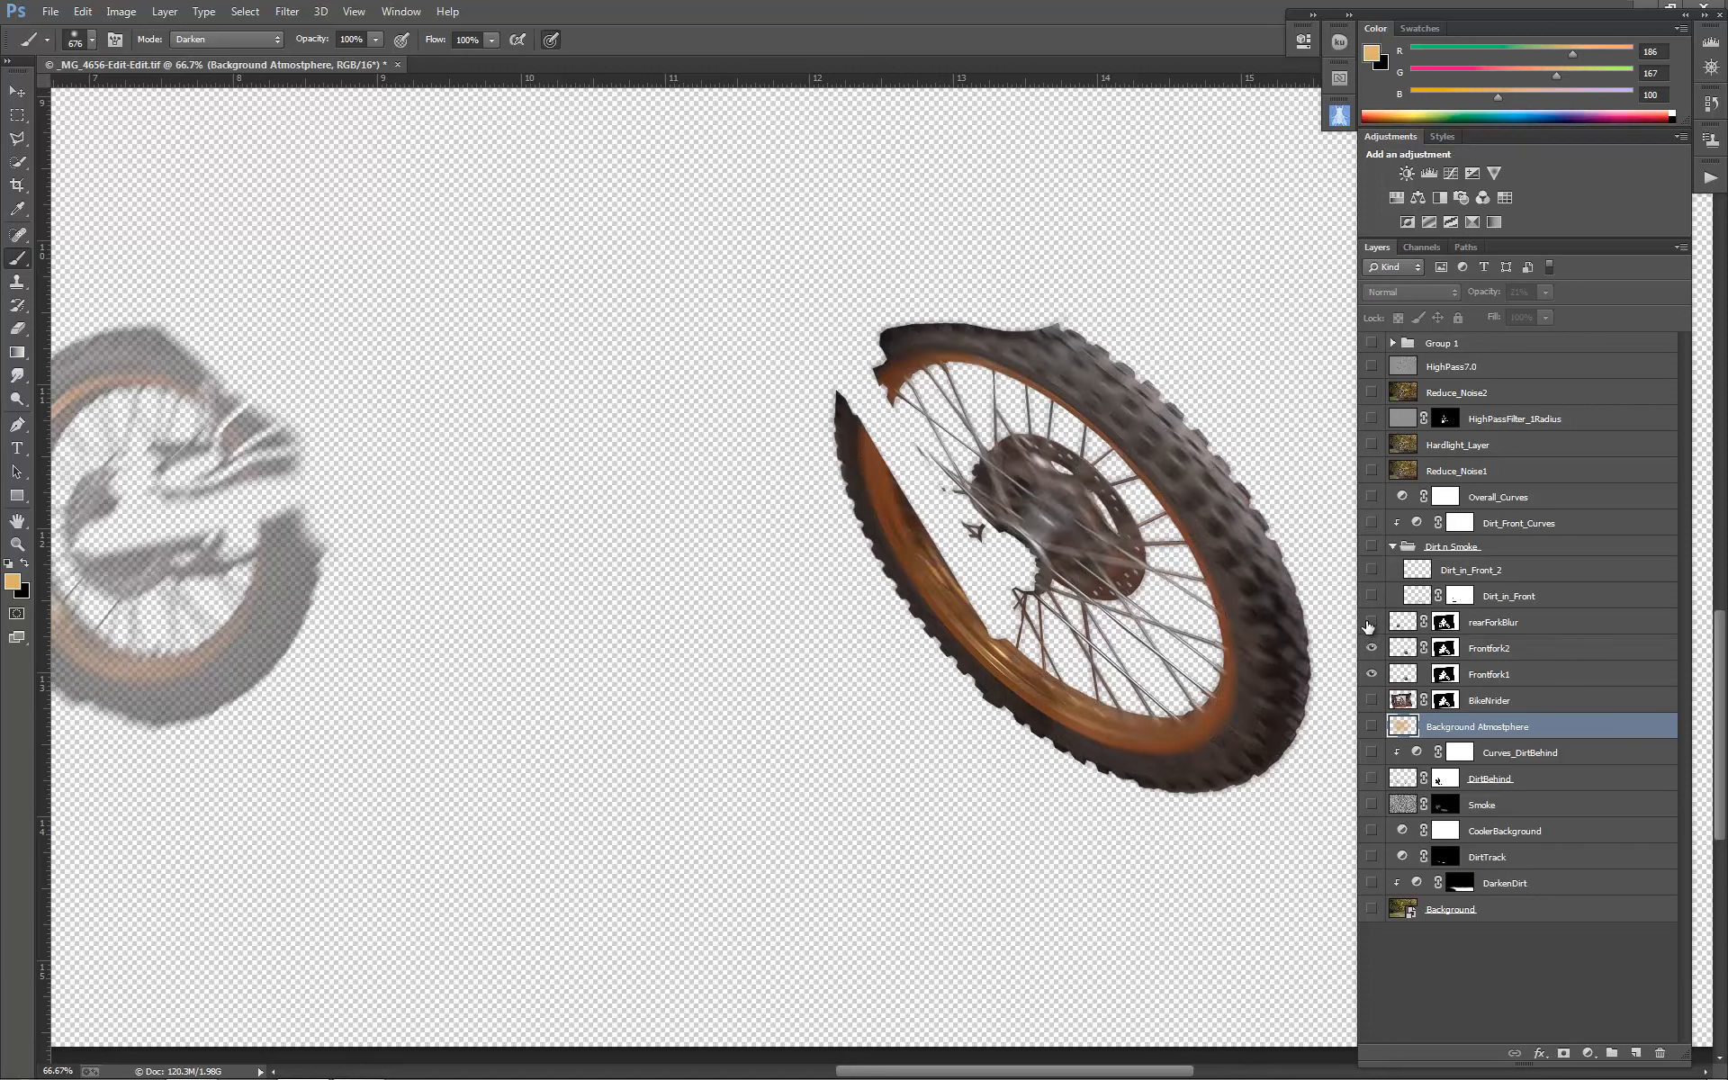
click(1370, 623)
click(1374, 700)
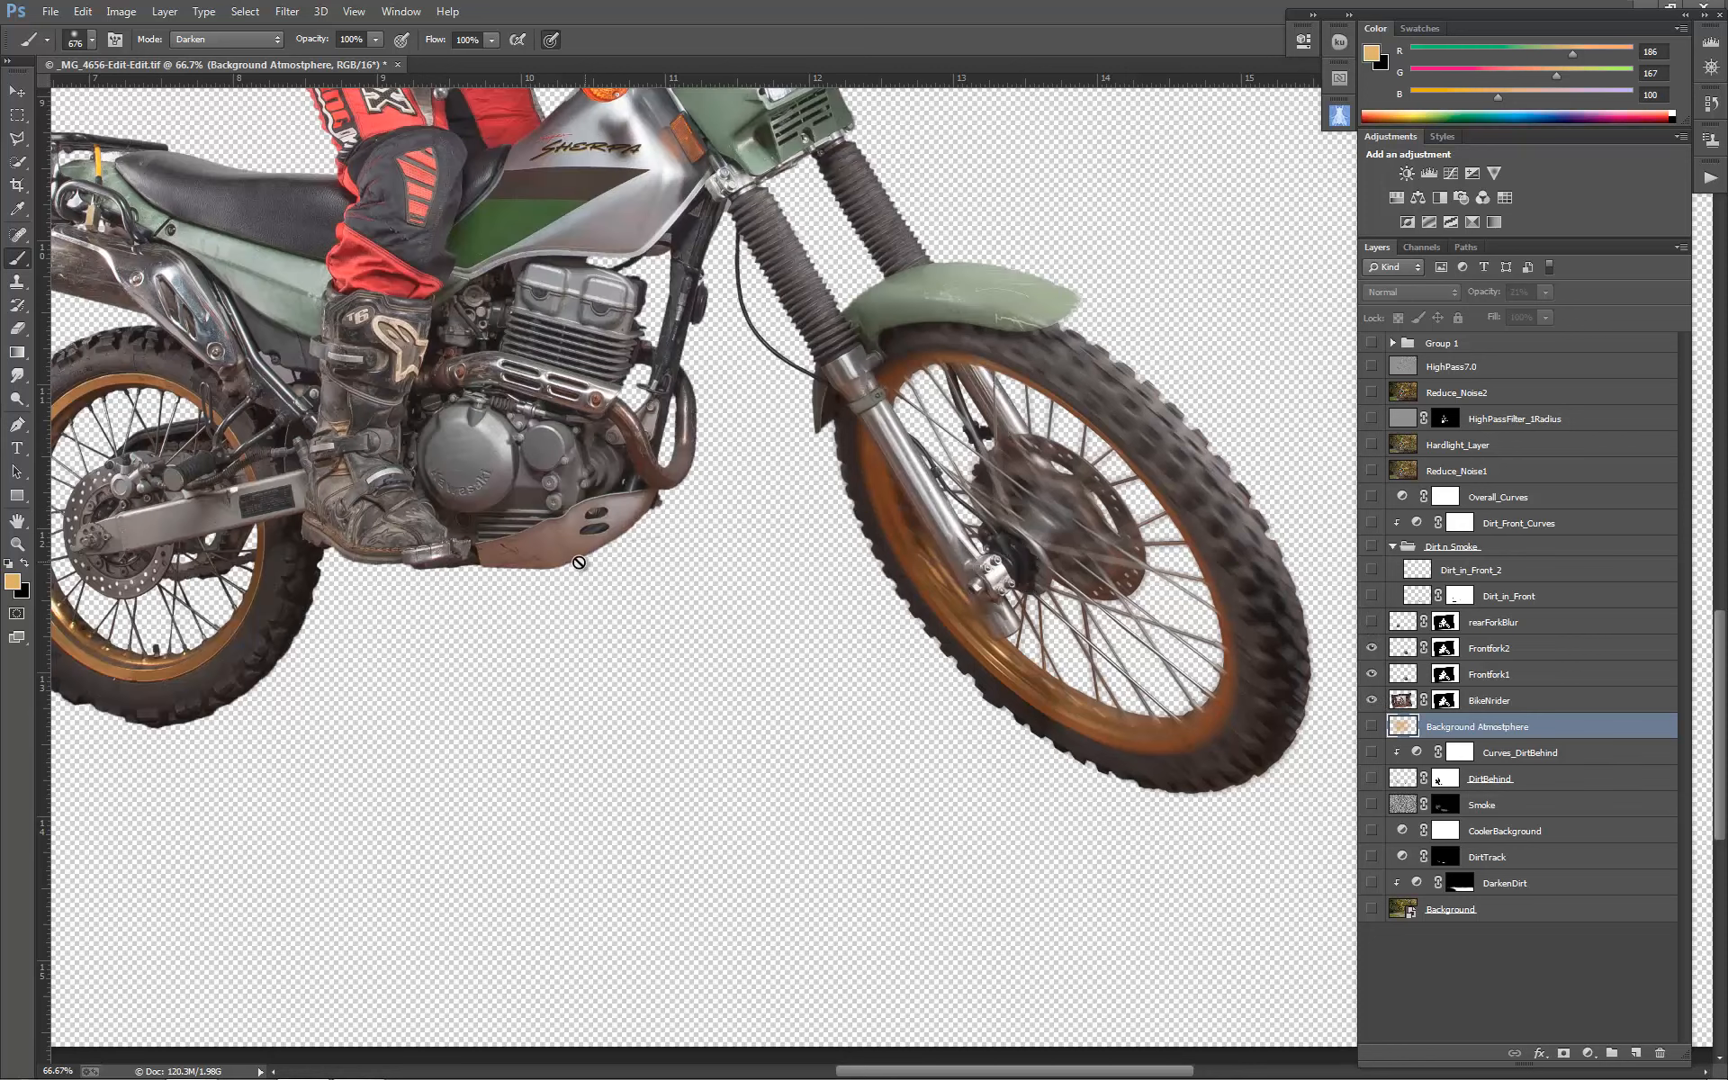
Show the rearForkBlur layer on the rear wheel and restore every layer from Background Atmostphere down to Background.
drag(645, 567, 1333, 672)
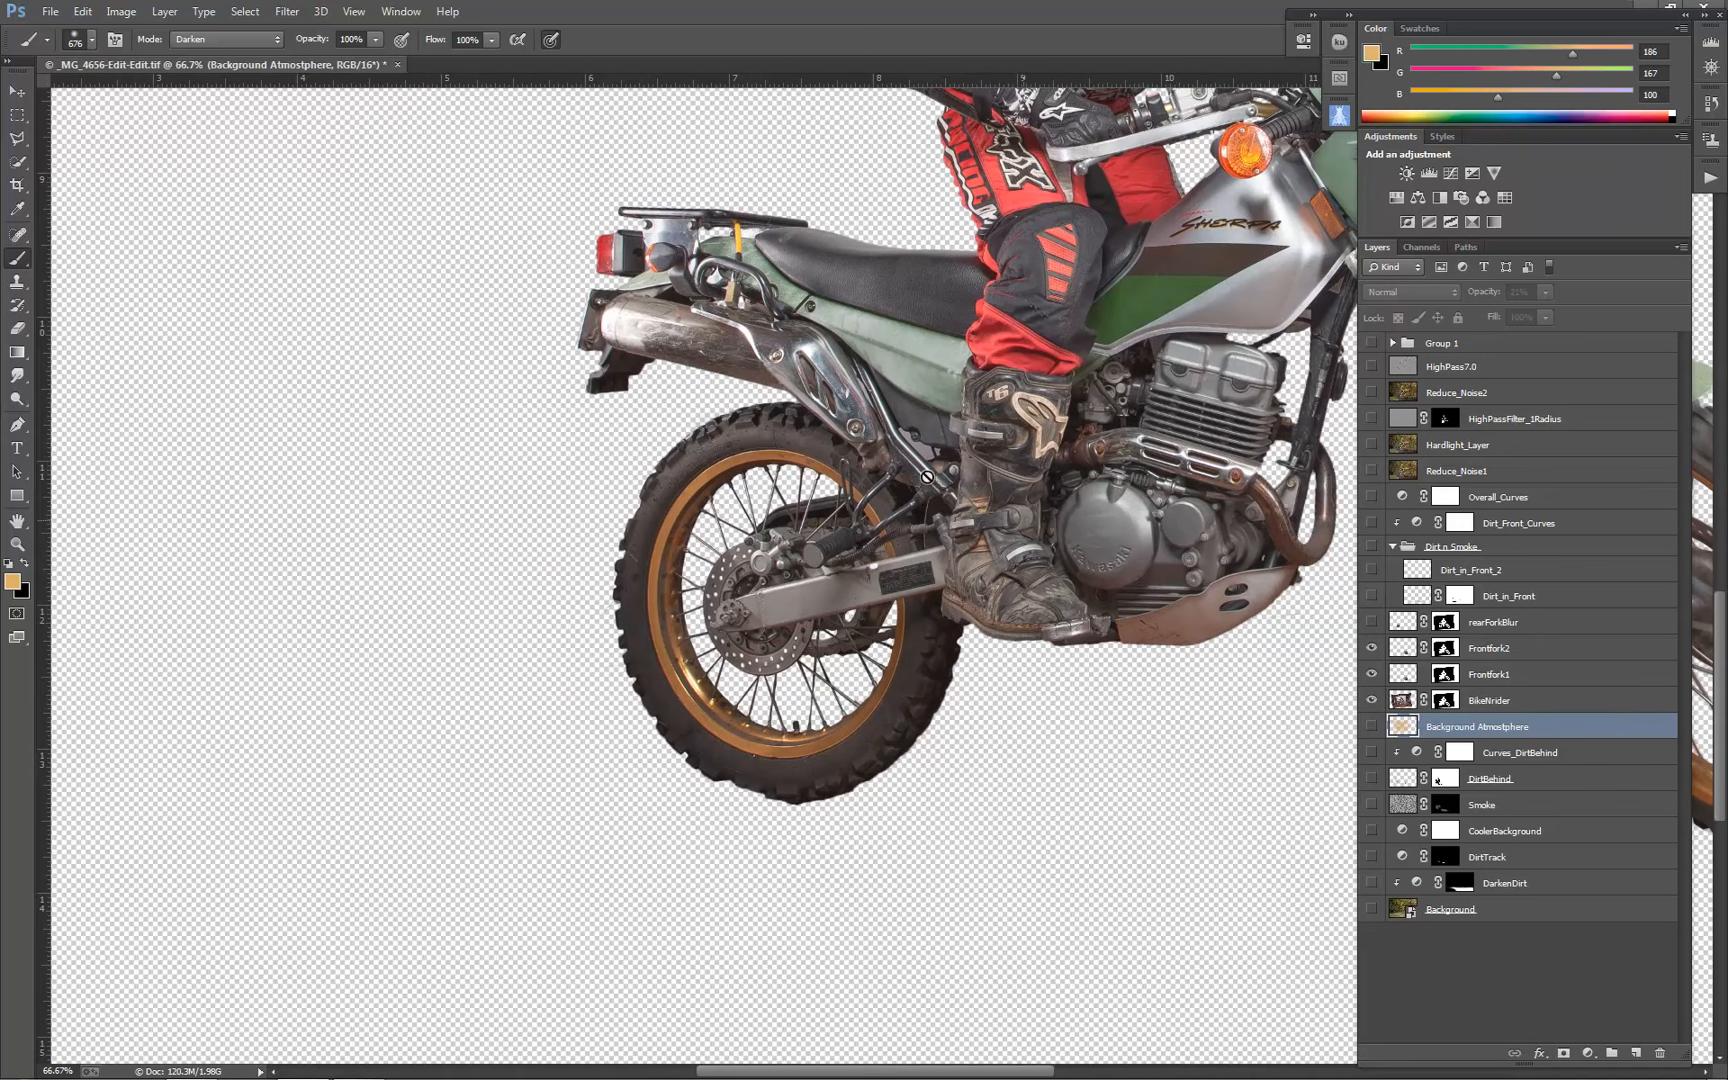
click(1372, 623)
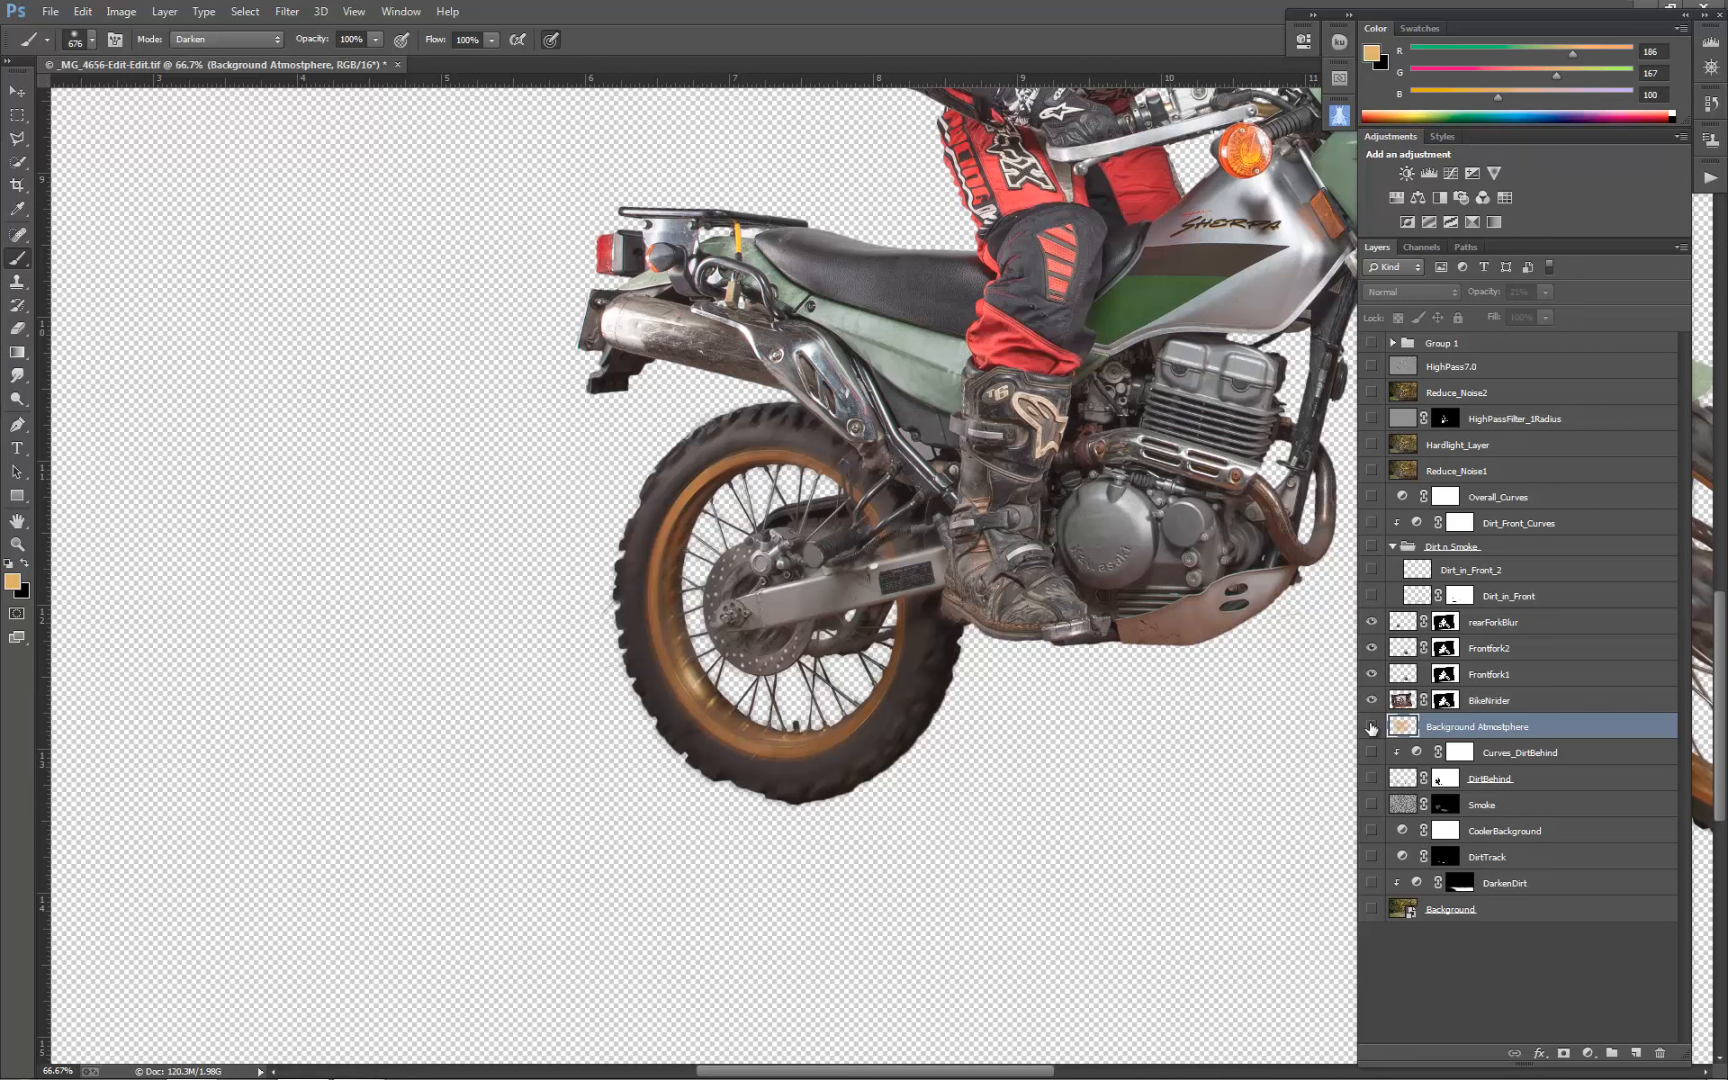
drag(1372, 727, 1383, 887)
click(1374, 906)
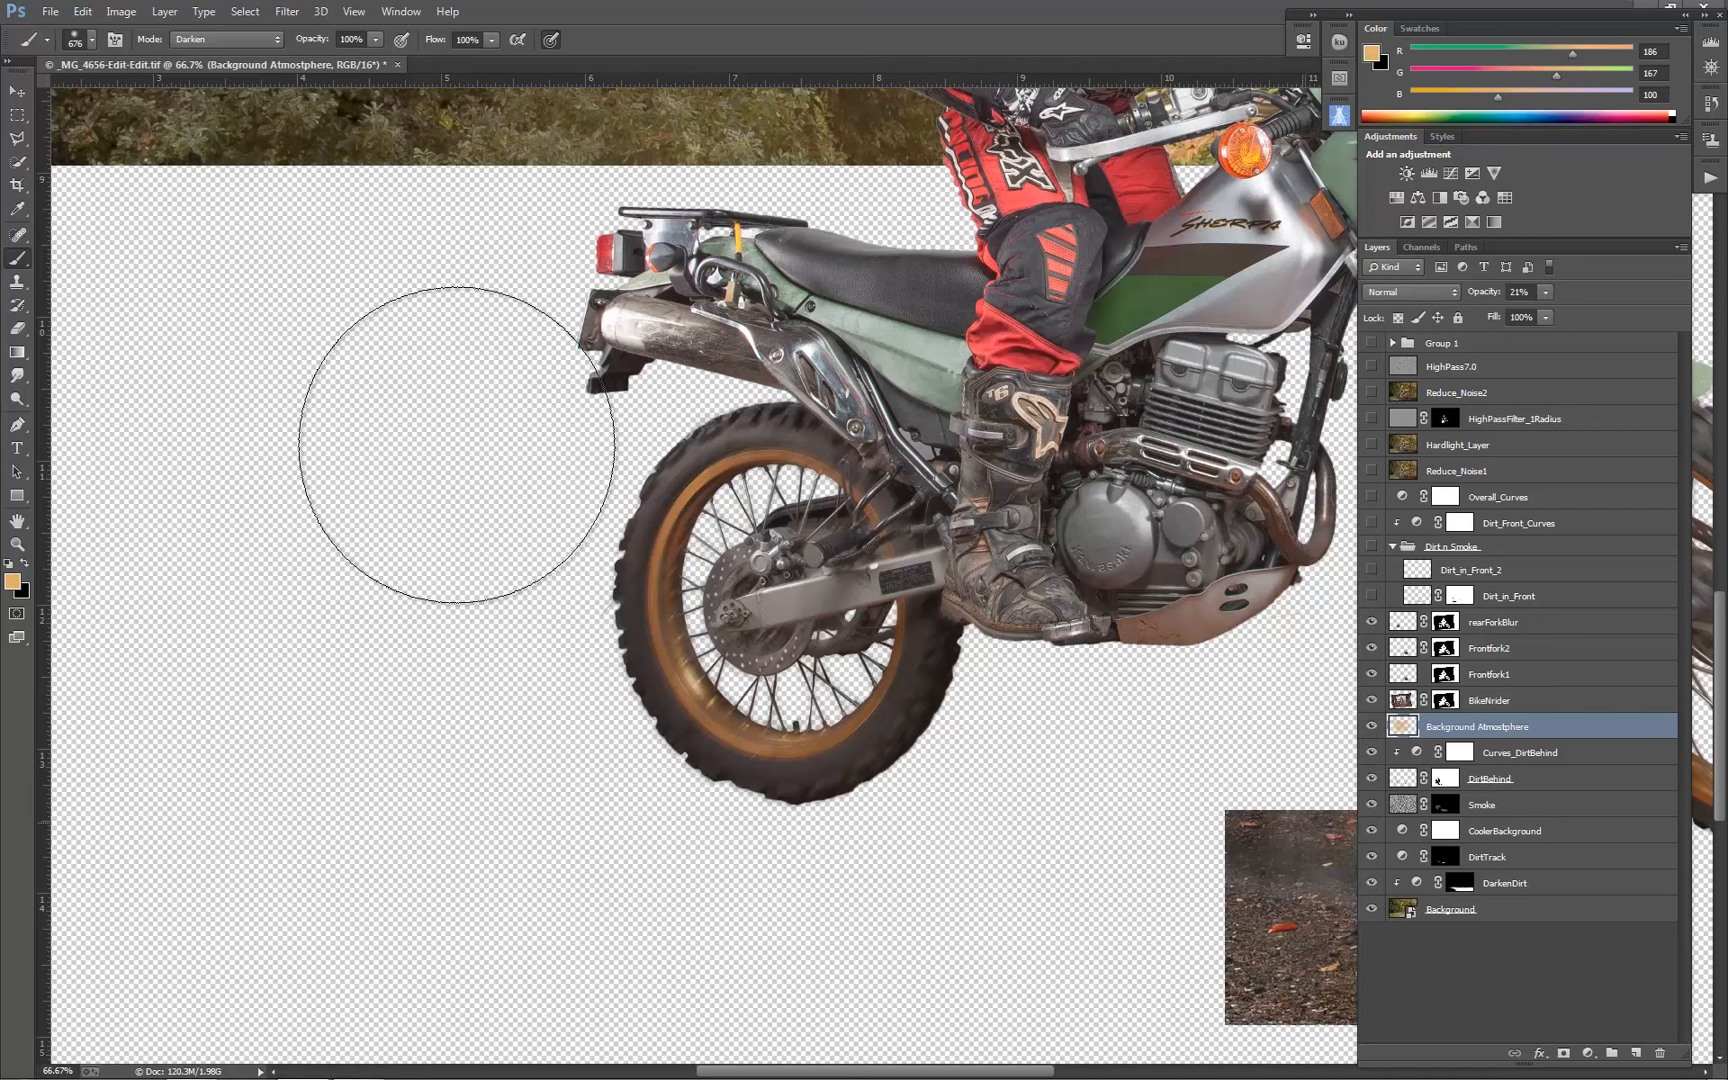
Compare the blurred wheels in the full scene with and without the BikeNrider layer, leaving it visible.
scroll(888, 536, down, 3)
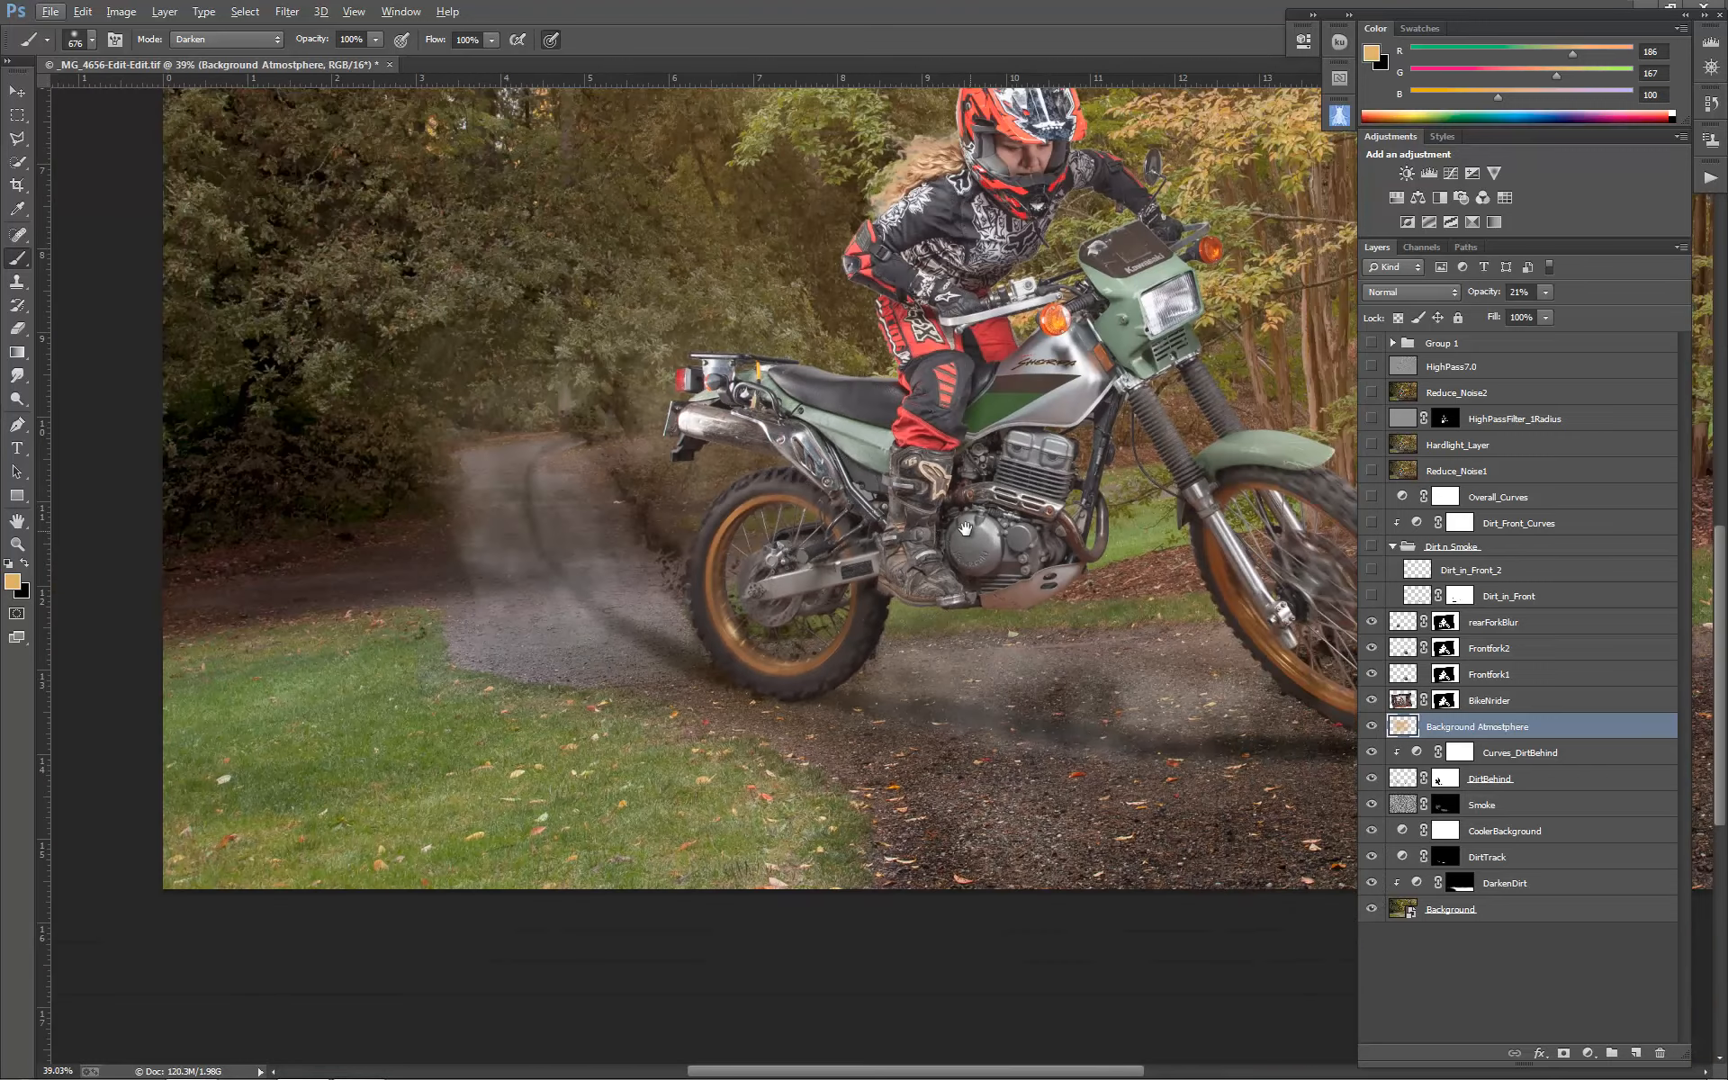
drag(963, 537, 687, 644)
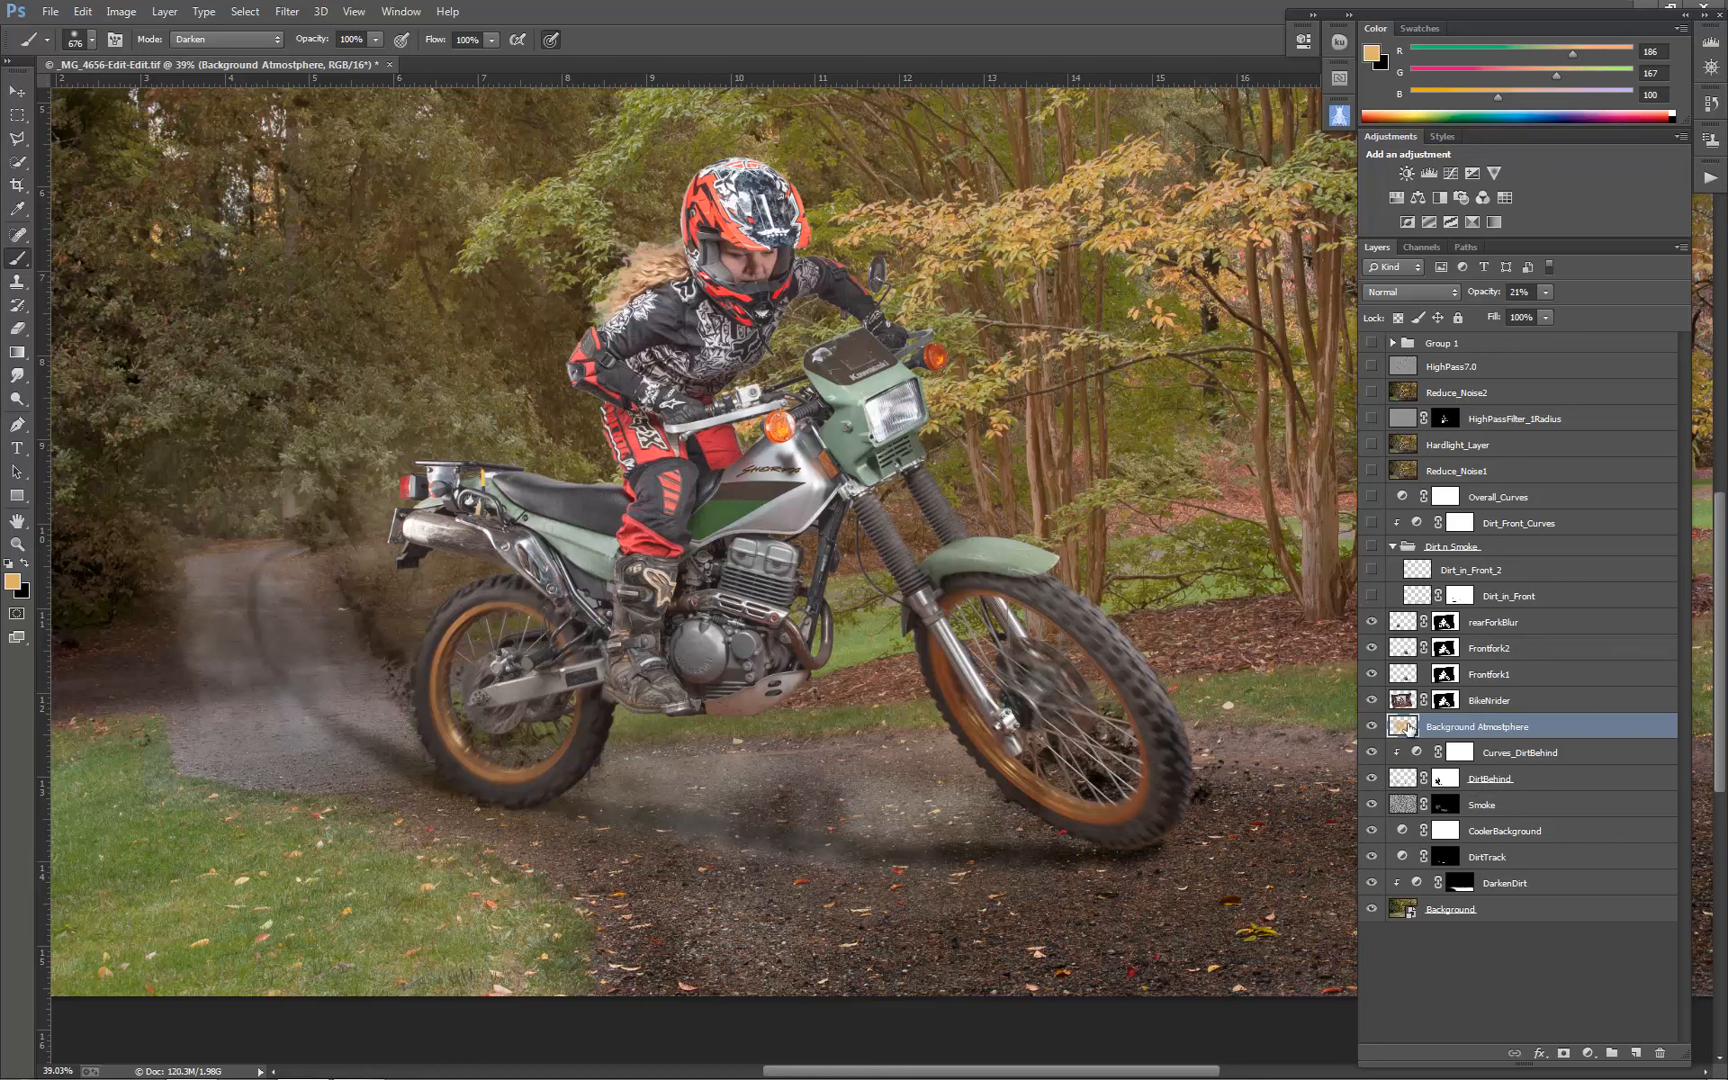
click(1376, 701)
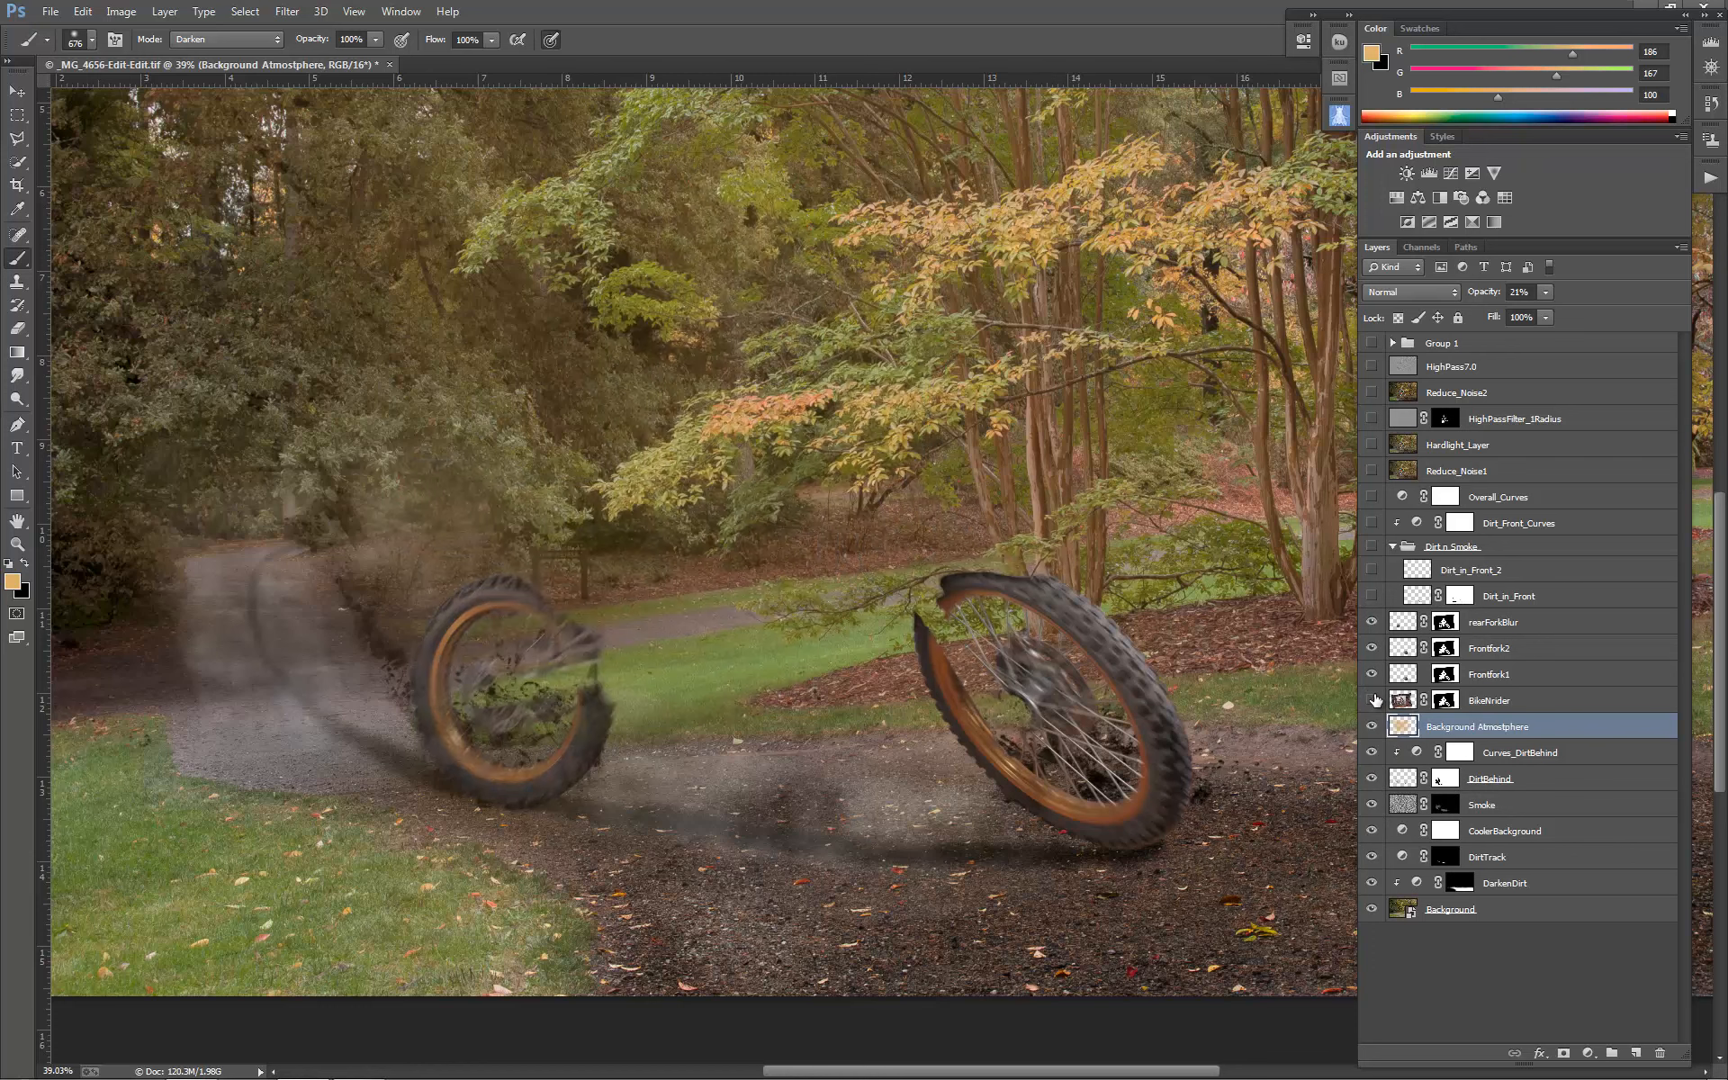
click(1376, 701)
click(1376, 700)
click(1373, 700)
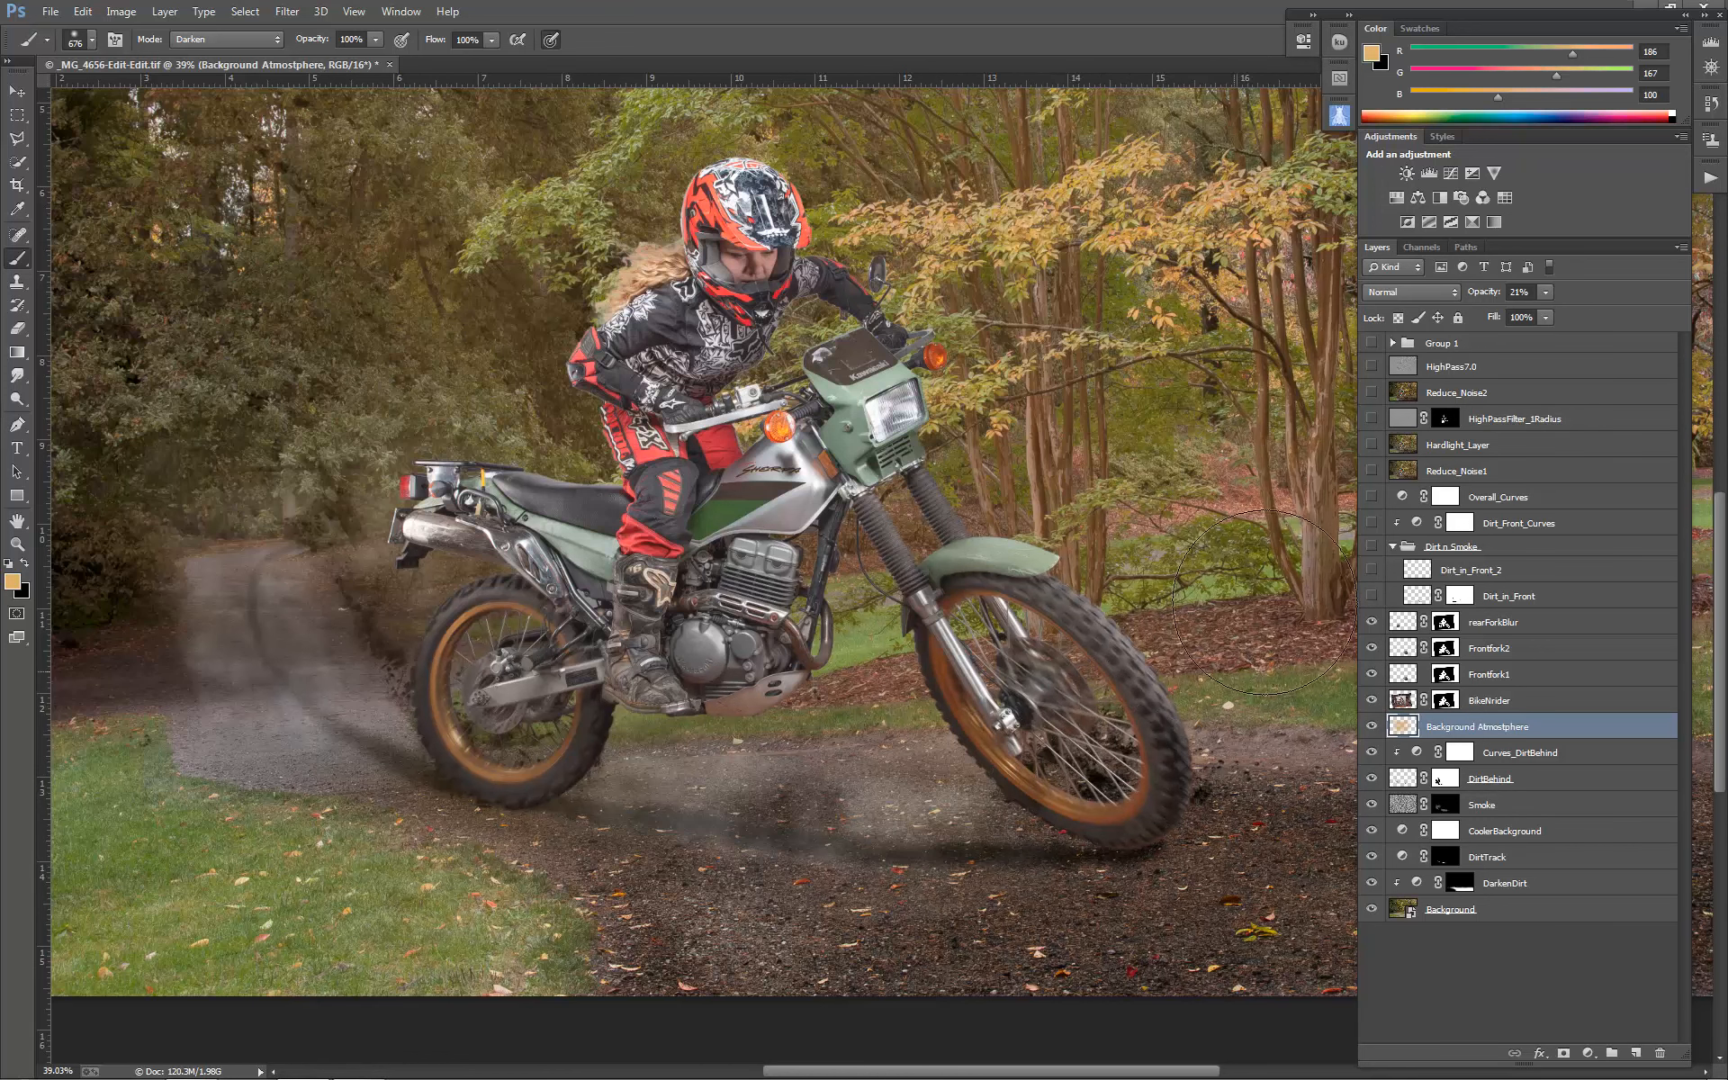
Show the Dirt_in_Front and Dirt_in_Front_2 layers and enable the Dirt_Front_Curves adjustment with its curve open for viewing.
click(1372, 596)
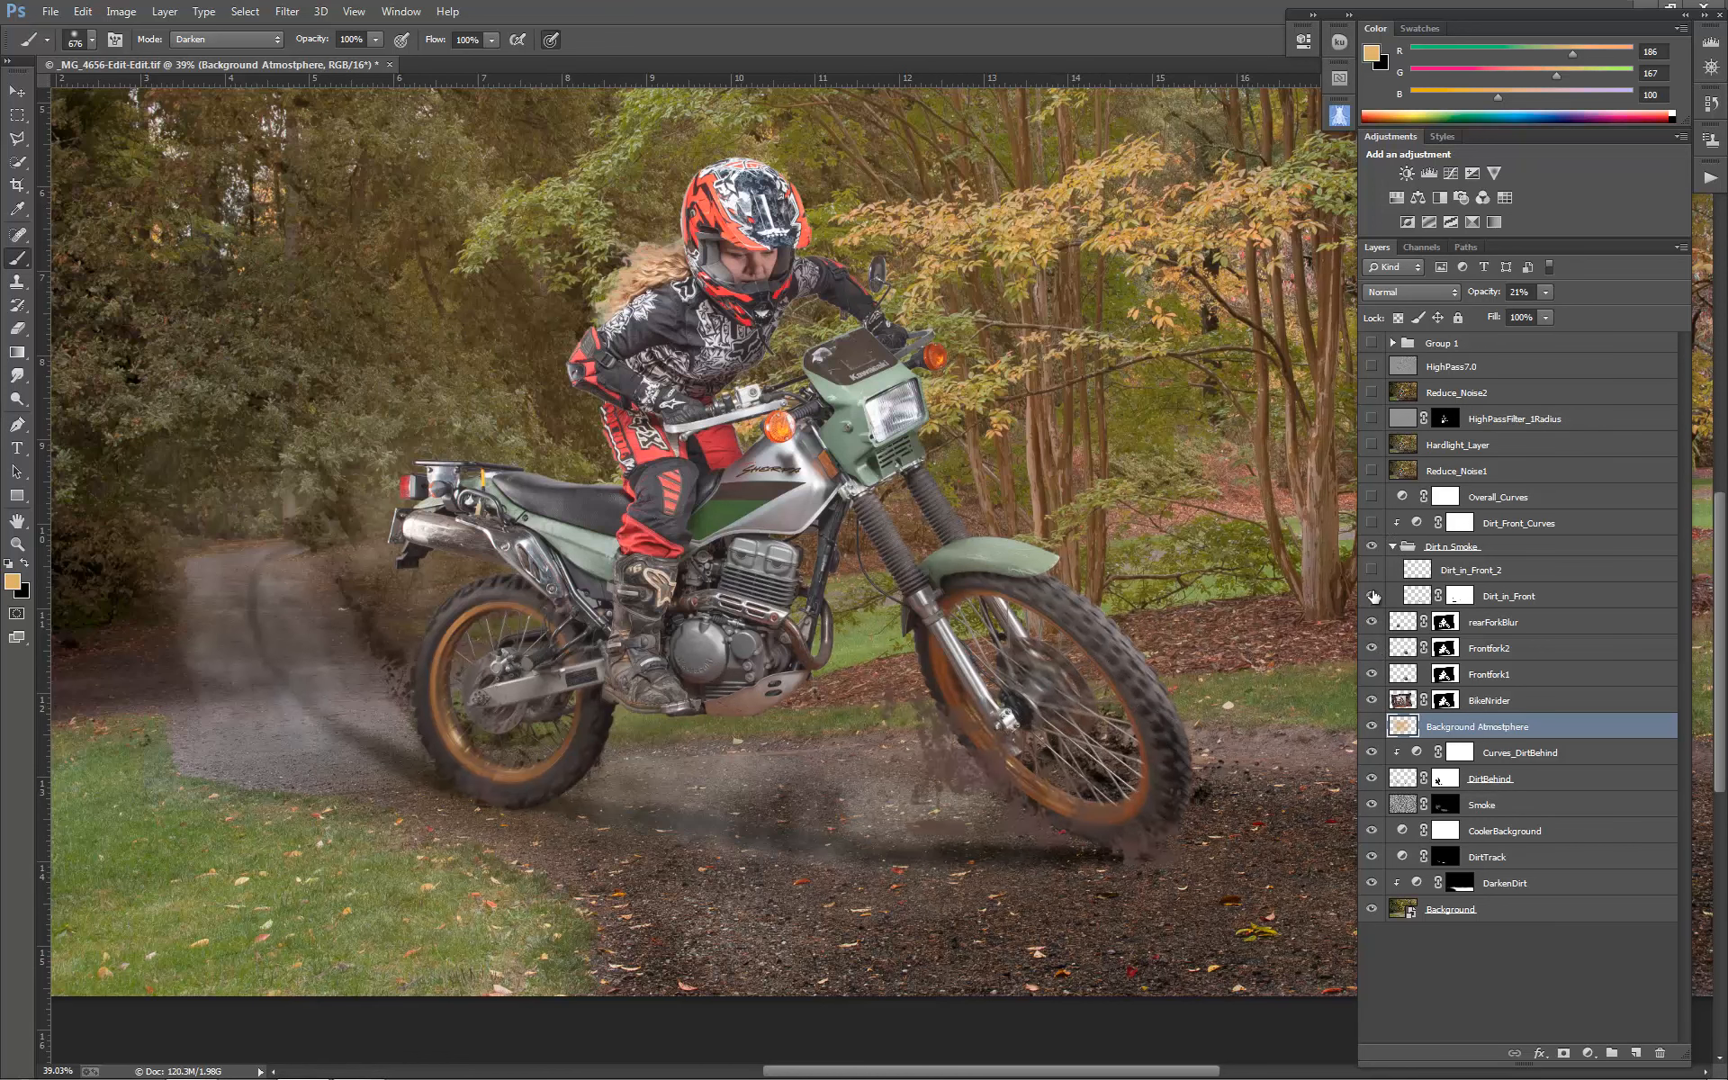
click(1372, 572)
key(alt)
drag(1014, 801, 982, 809)
double_click(1418, 523)
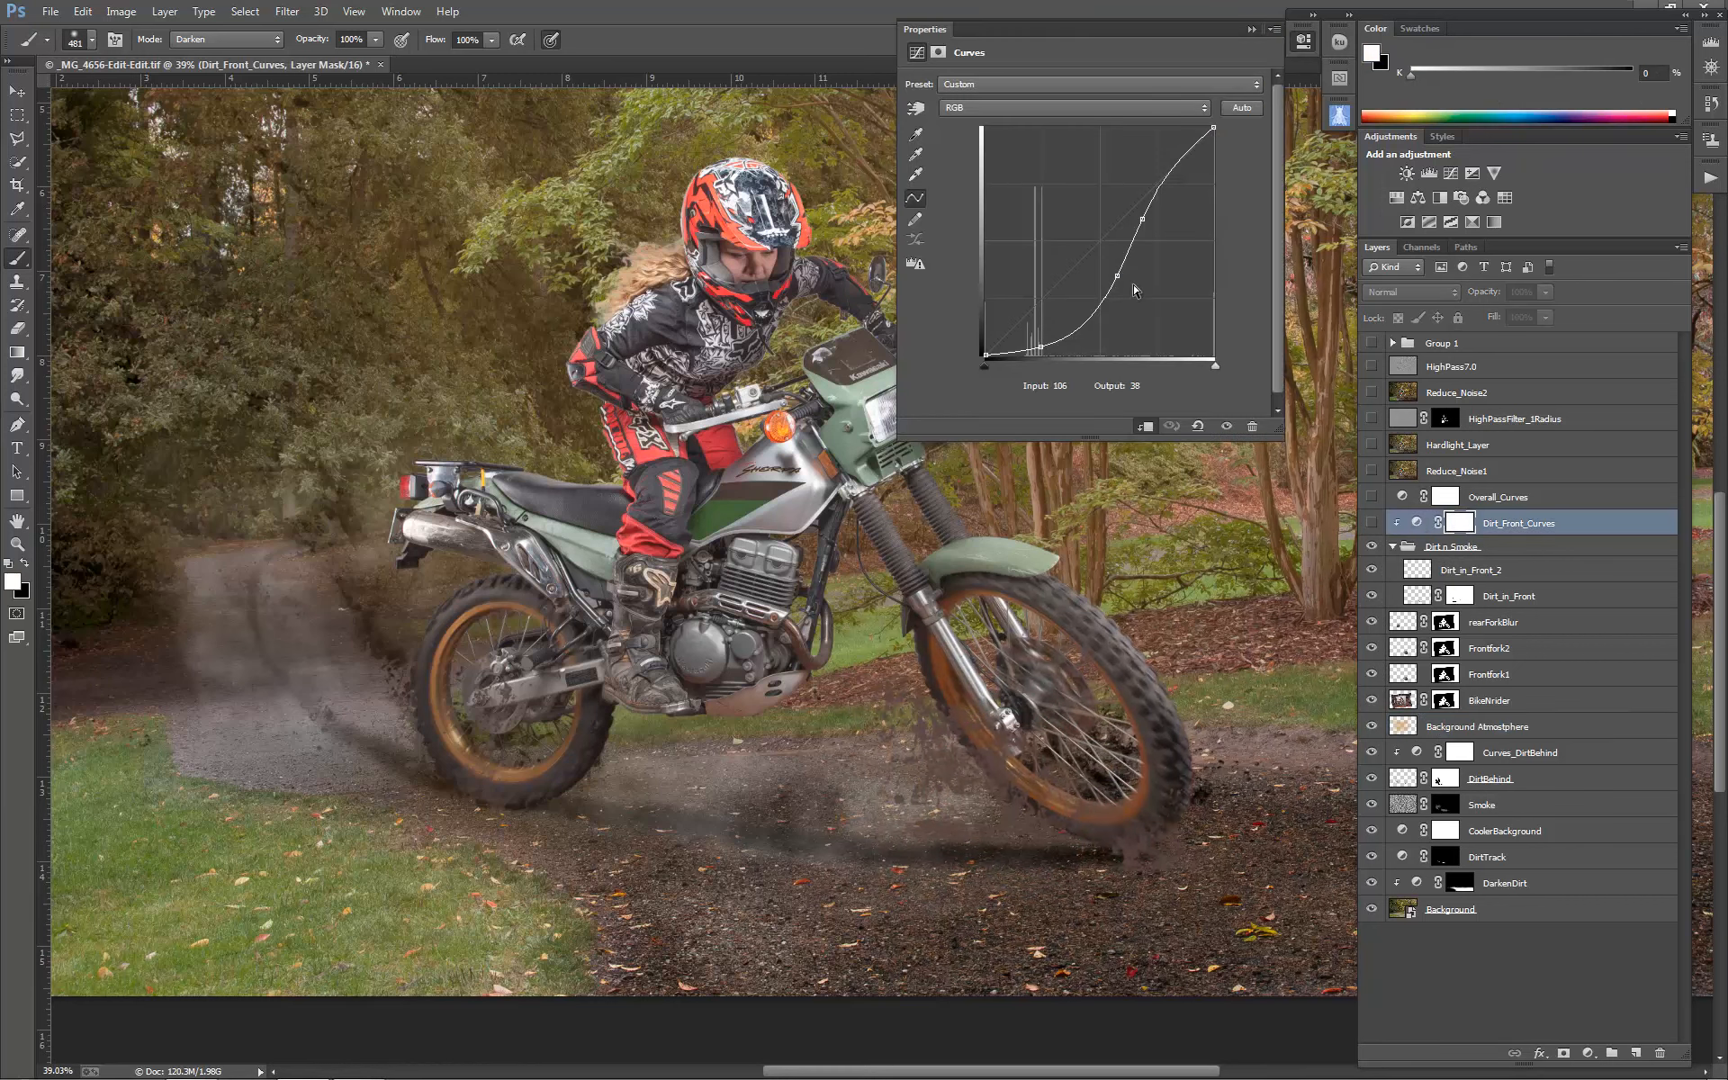
click(1370, 523)
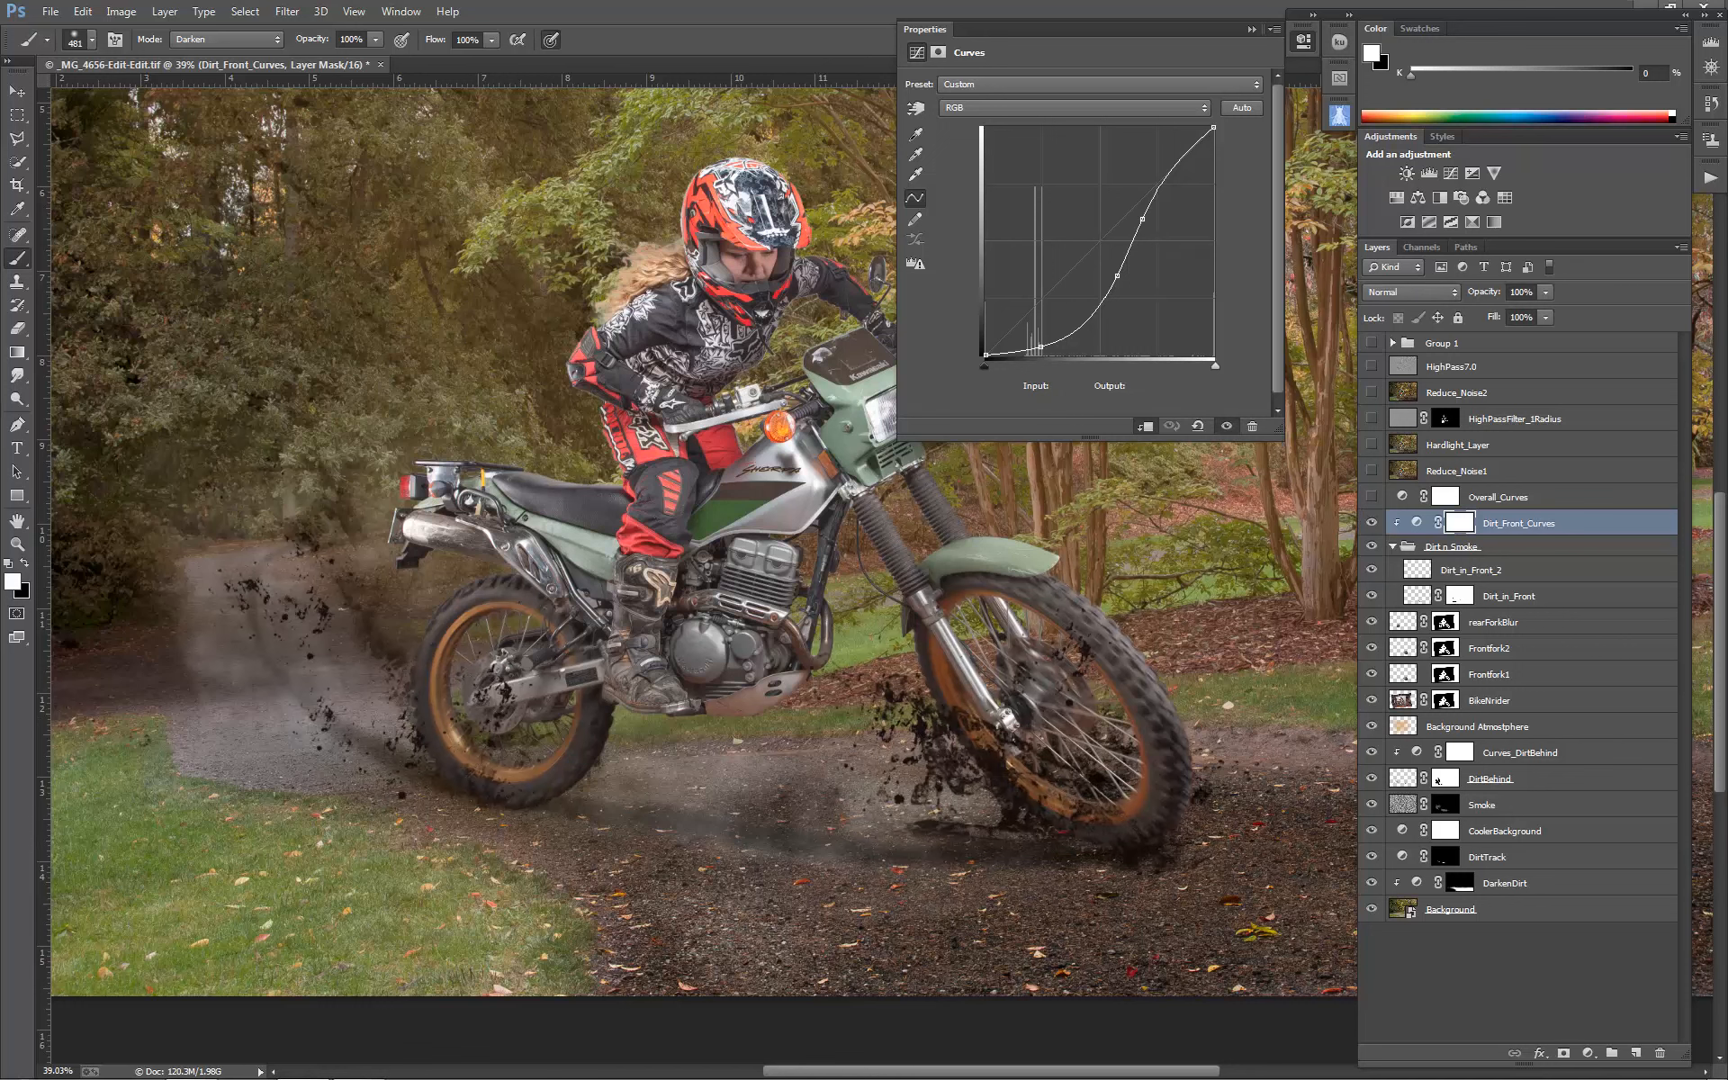
Browse the brush presets for the splatter and dirt brushes.
key(F5)
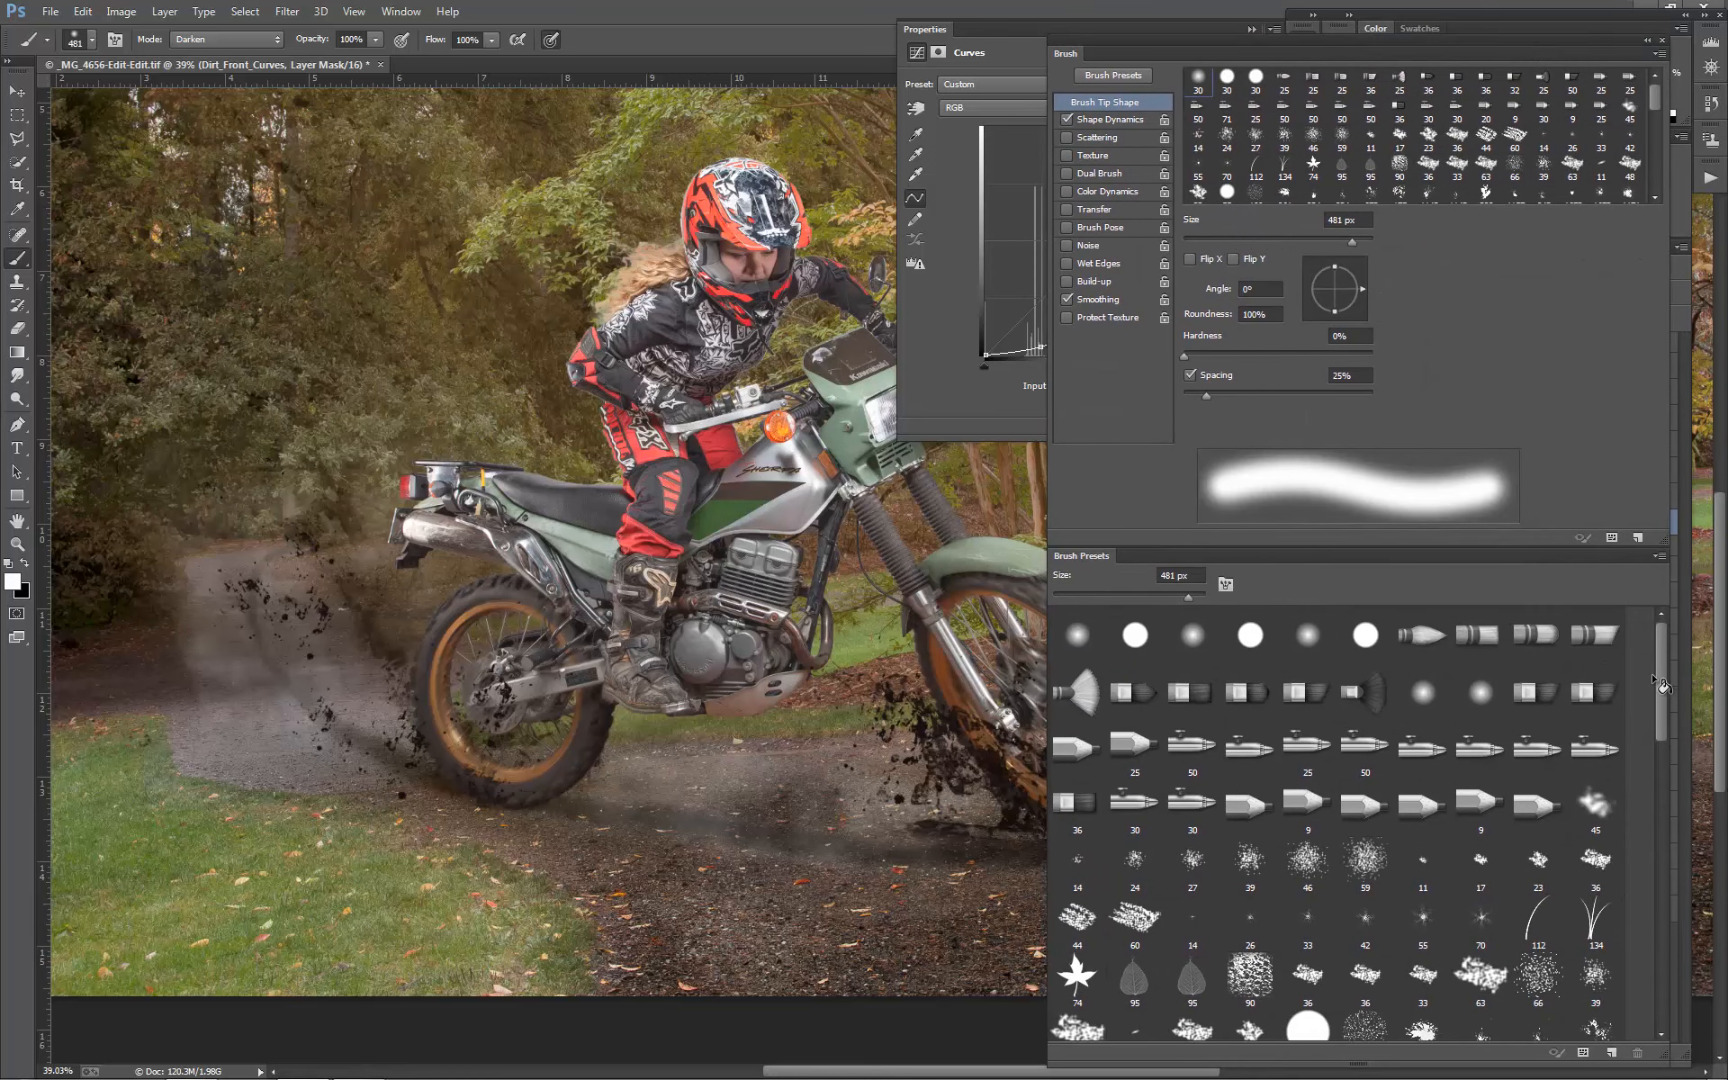
mouse_move(1661, 684)
mouse_down()
mouse_move(1656, 845)
mouse_move(1604, 916)
mouse_move(1638, 916)
mouse_move(1670, 805)
mouse_move(1696, 864)
mouse_move(1679, 788)
mouse_up()
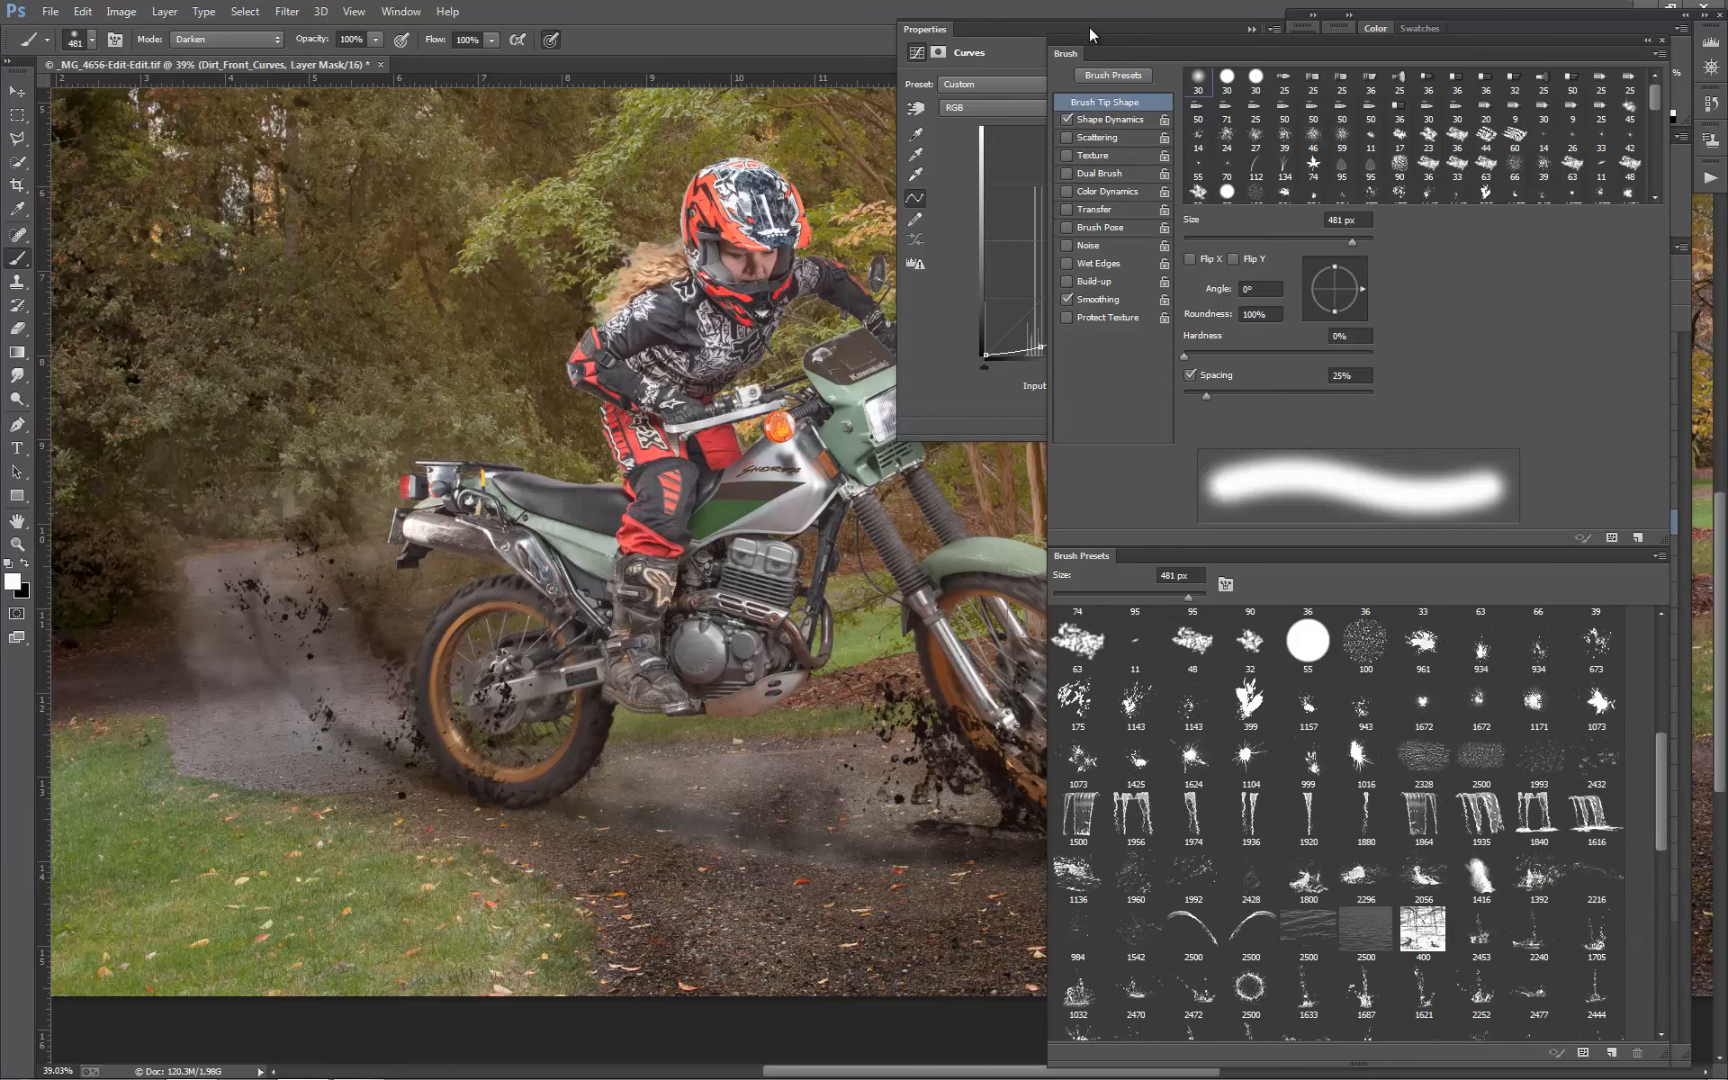
mouse_move(1090, 34)
mouse_down()
mouse_move(885, 34)
mouse_move(1090, 37)
mouse_up()
Move the Curves properties out of the way, close the brush presets and bring the layer list back into view.
drag(1402, 13, 1727, 99)
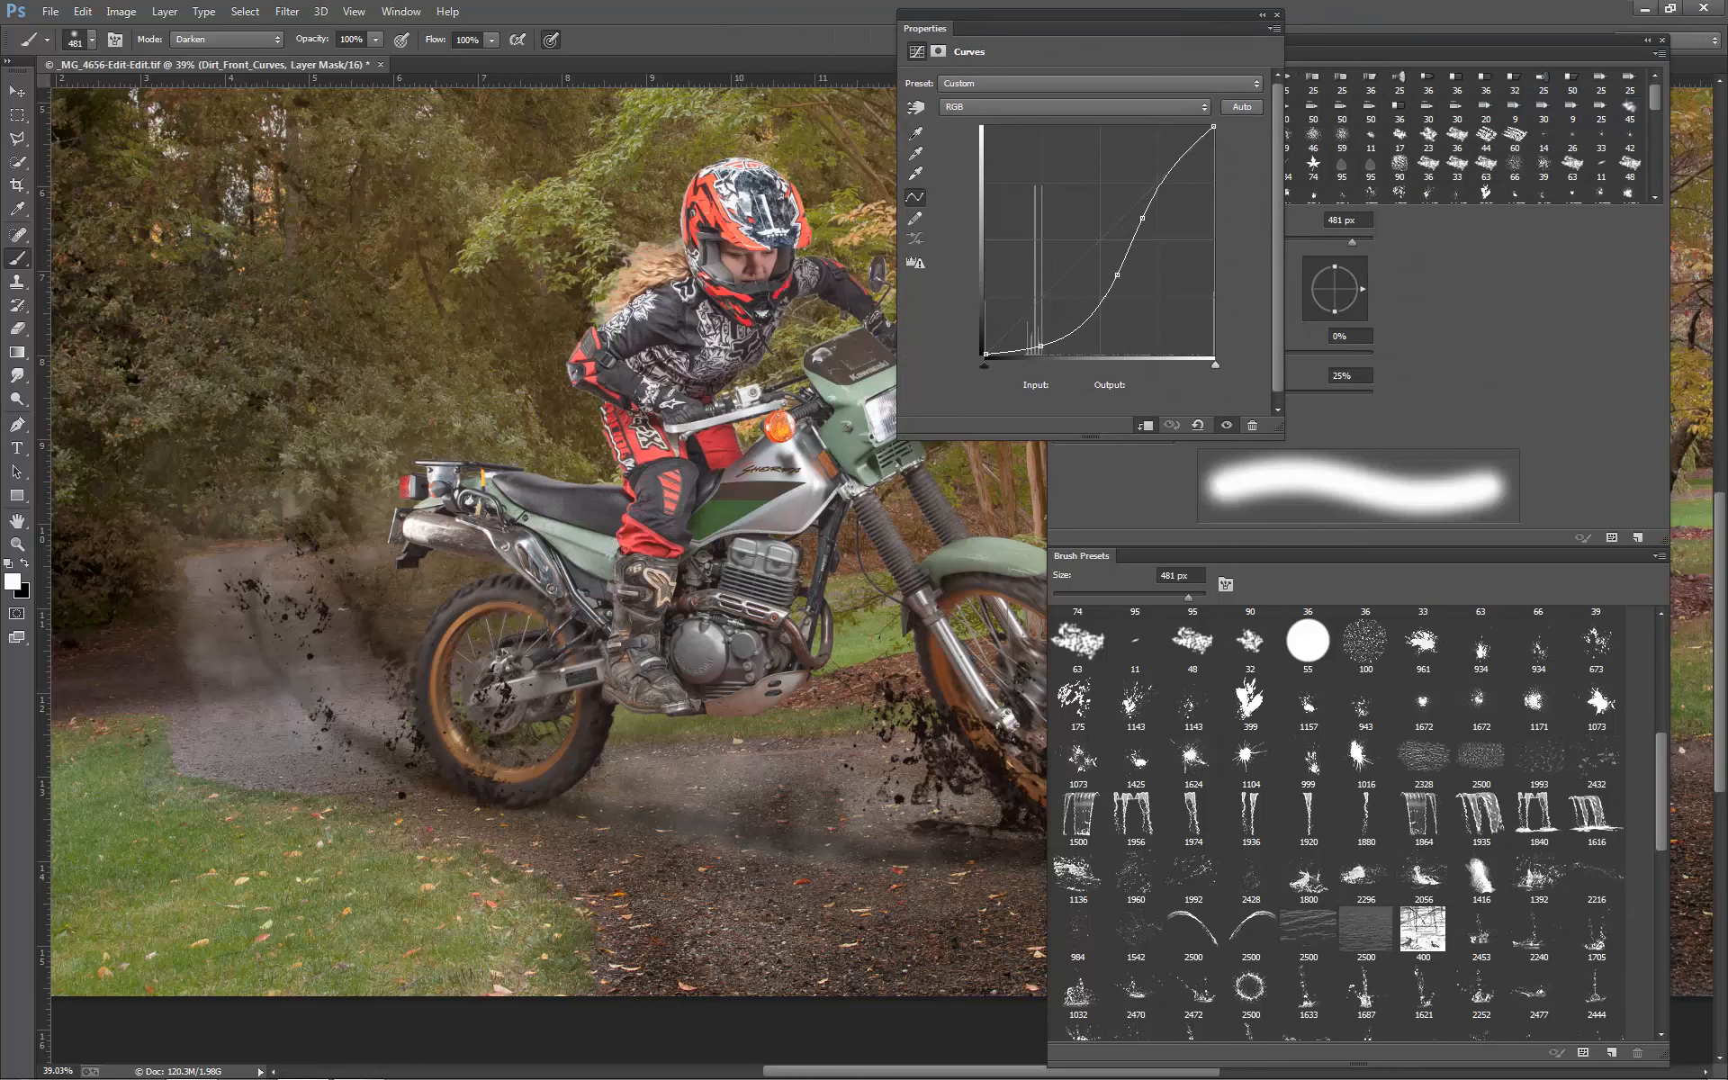
mouse_move(1242, 20)
mouse_down()
mouse_move(1405, 242)
mouse_move(1723, 225)
mouse_move(1679, 228)
mouse_move(1717, 227)
mouse_move(1697, 216)
mouse_move(1713, 213)
mouse_up()
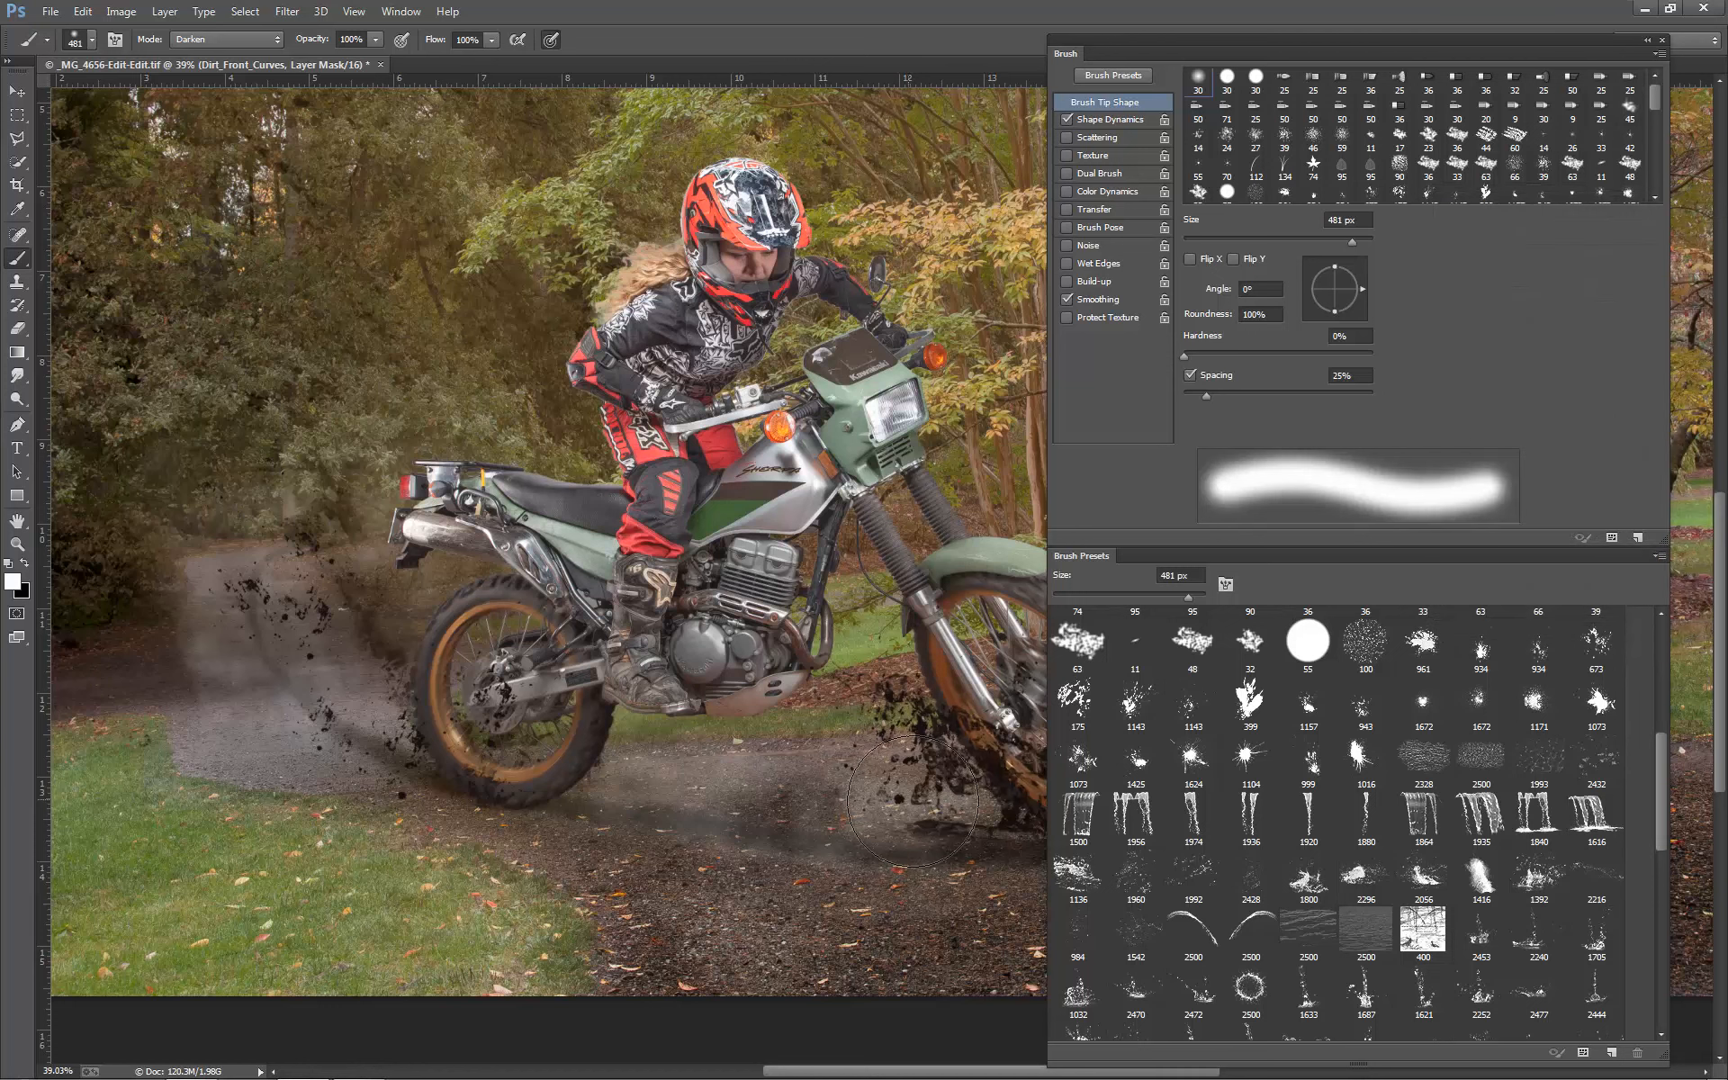
key(F5)
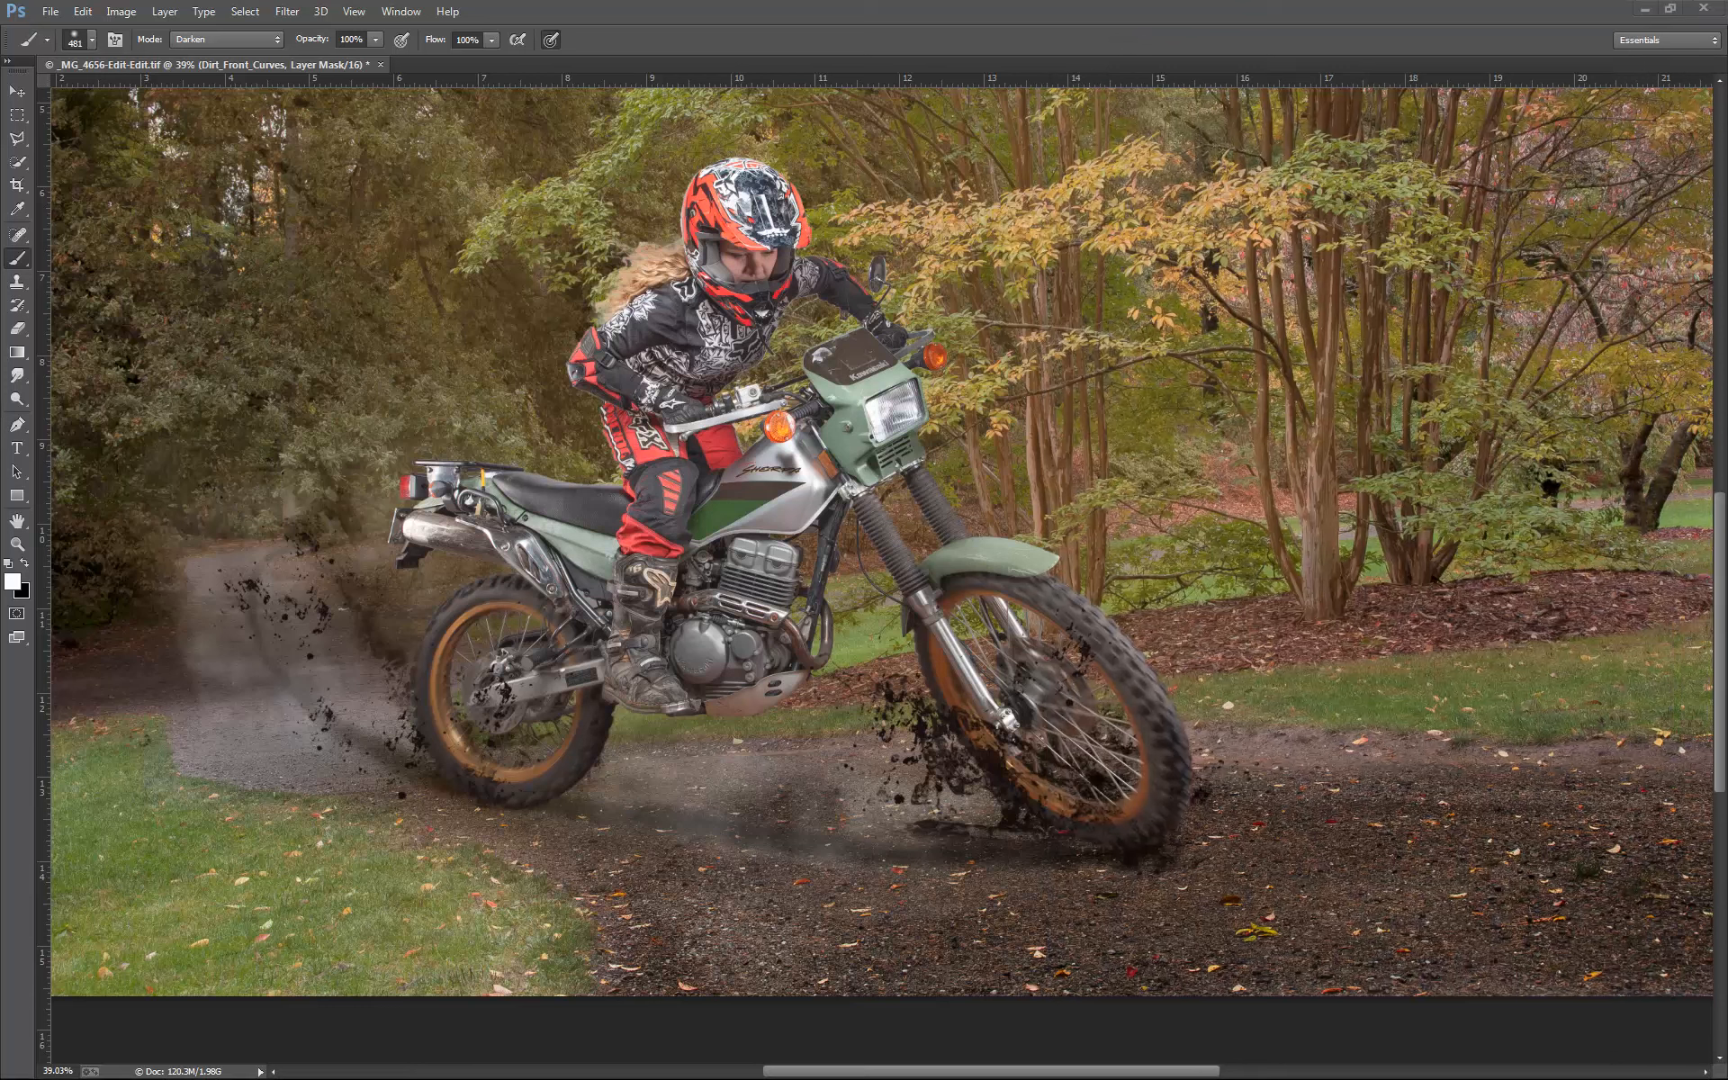
key(shift+Tab)
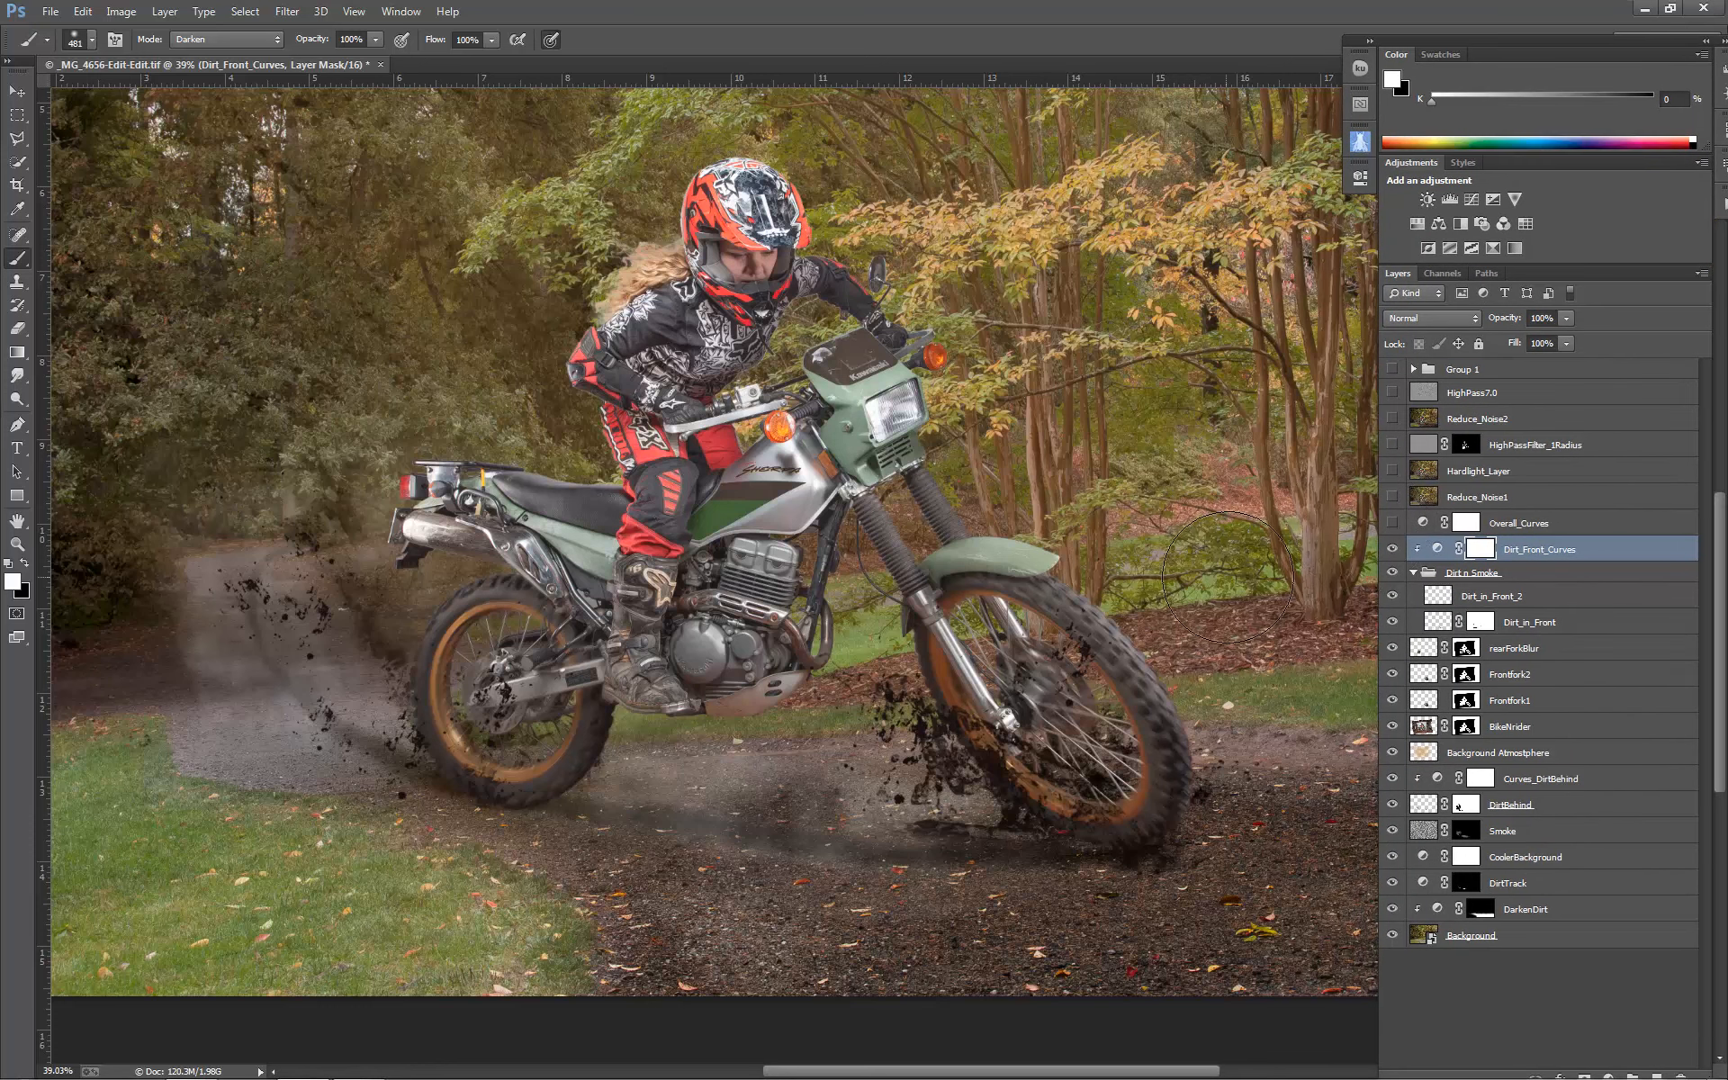
Show the Overall_Curves adjustment and inspect the rider and motorcycle at 100% magnification.
scroll(1197, 594, down, 3)
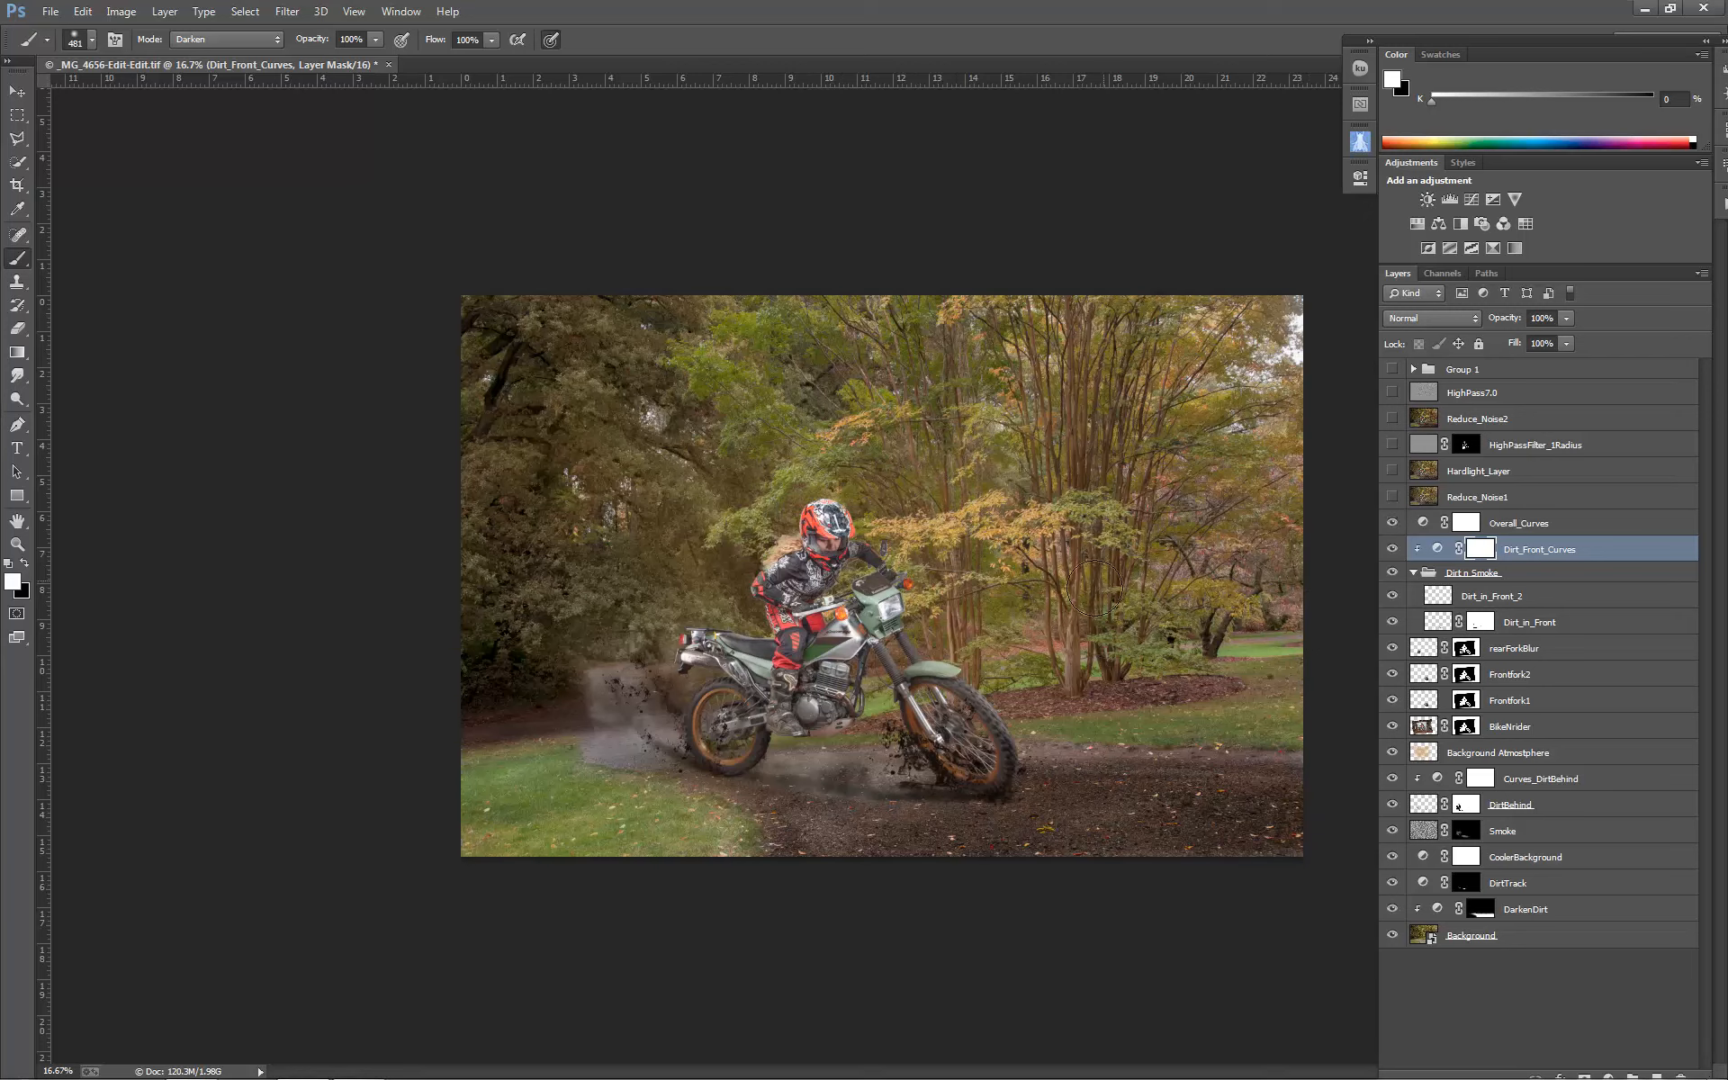
key(ctrl+1)
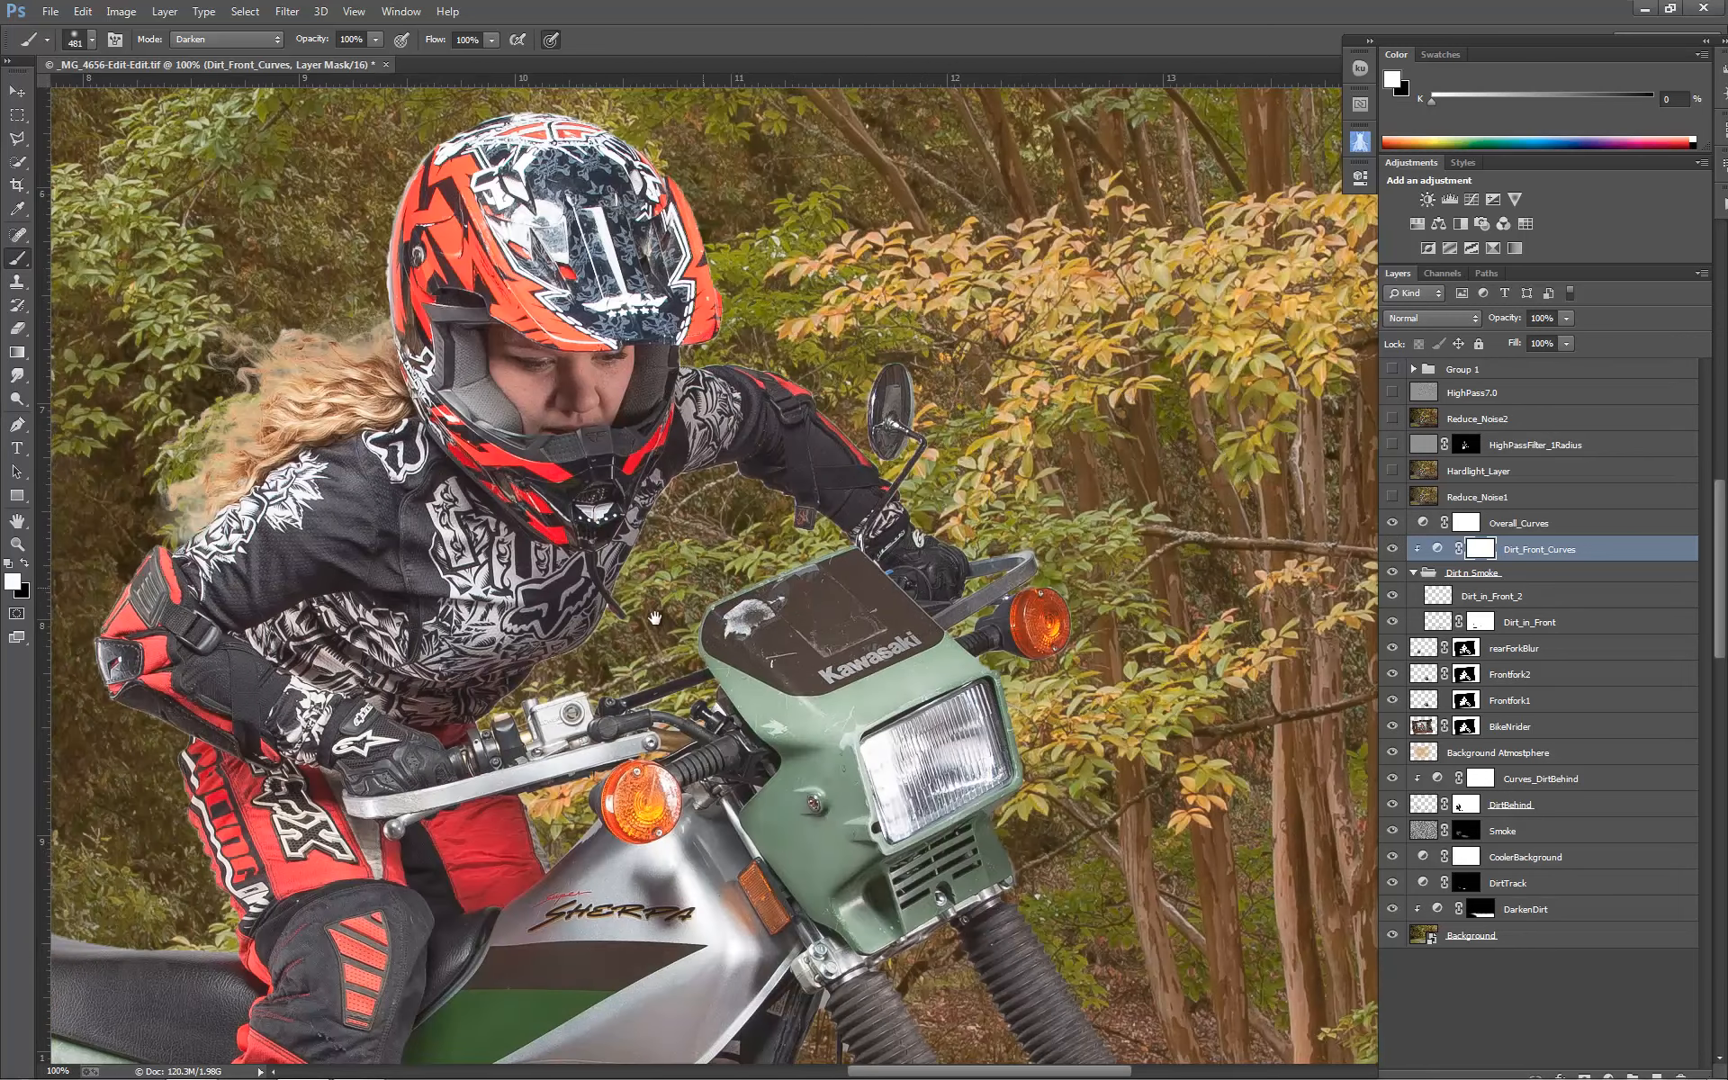
drag(561, 619, 1061, 653)
mouse_move(625, 624)
mouse_down()
mouse_move(646, 551)
mouse_move(730, 582)
mouse_move(841, 503)
mouse_move(733, 524)
mouse_up()
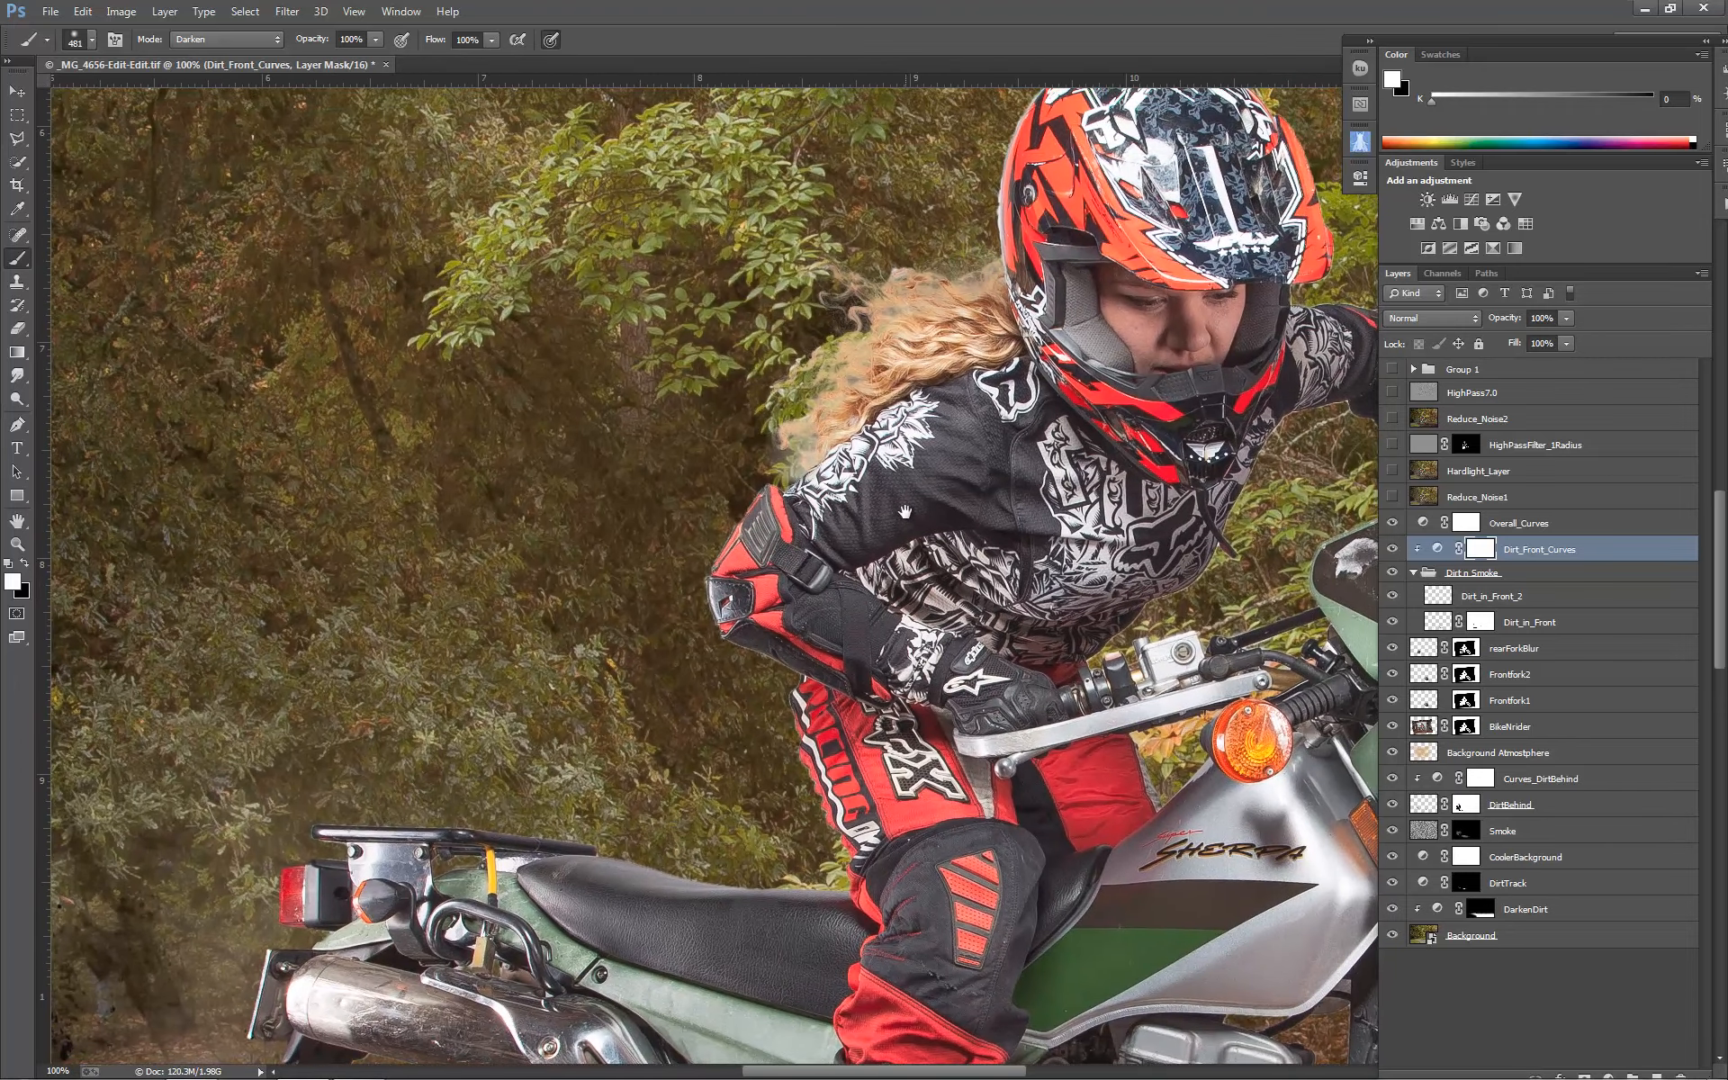
mouse_move(560, 751)
mouse_down()
mouse_move(425, 770)
mouse_move(752, 693)
mouse_move(764, 525)
mouse_move(541, 350)
mouse_up()
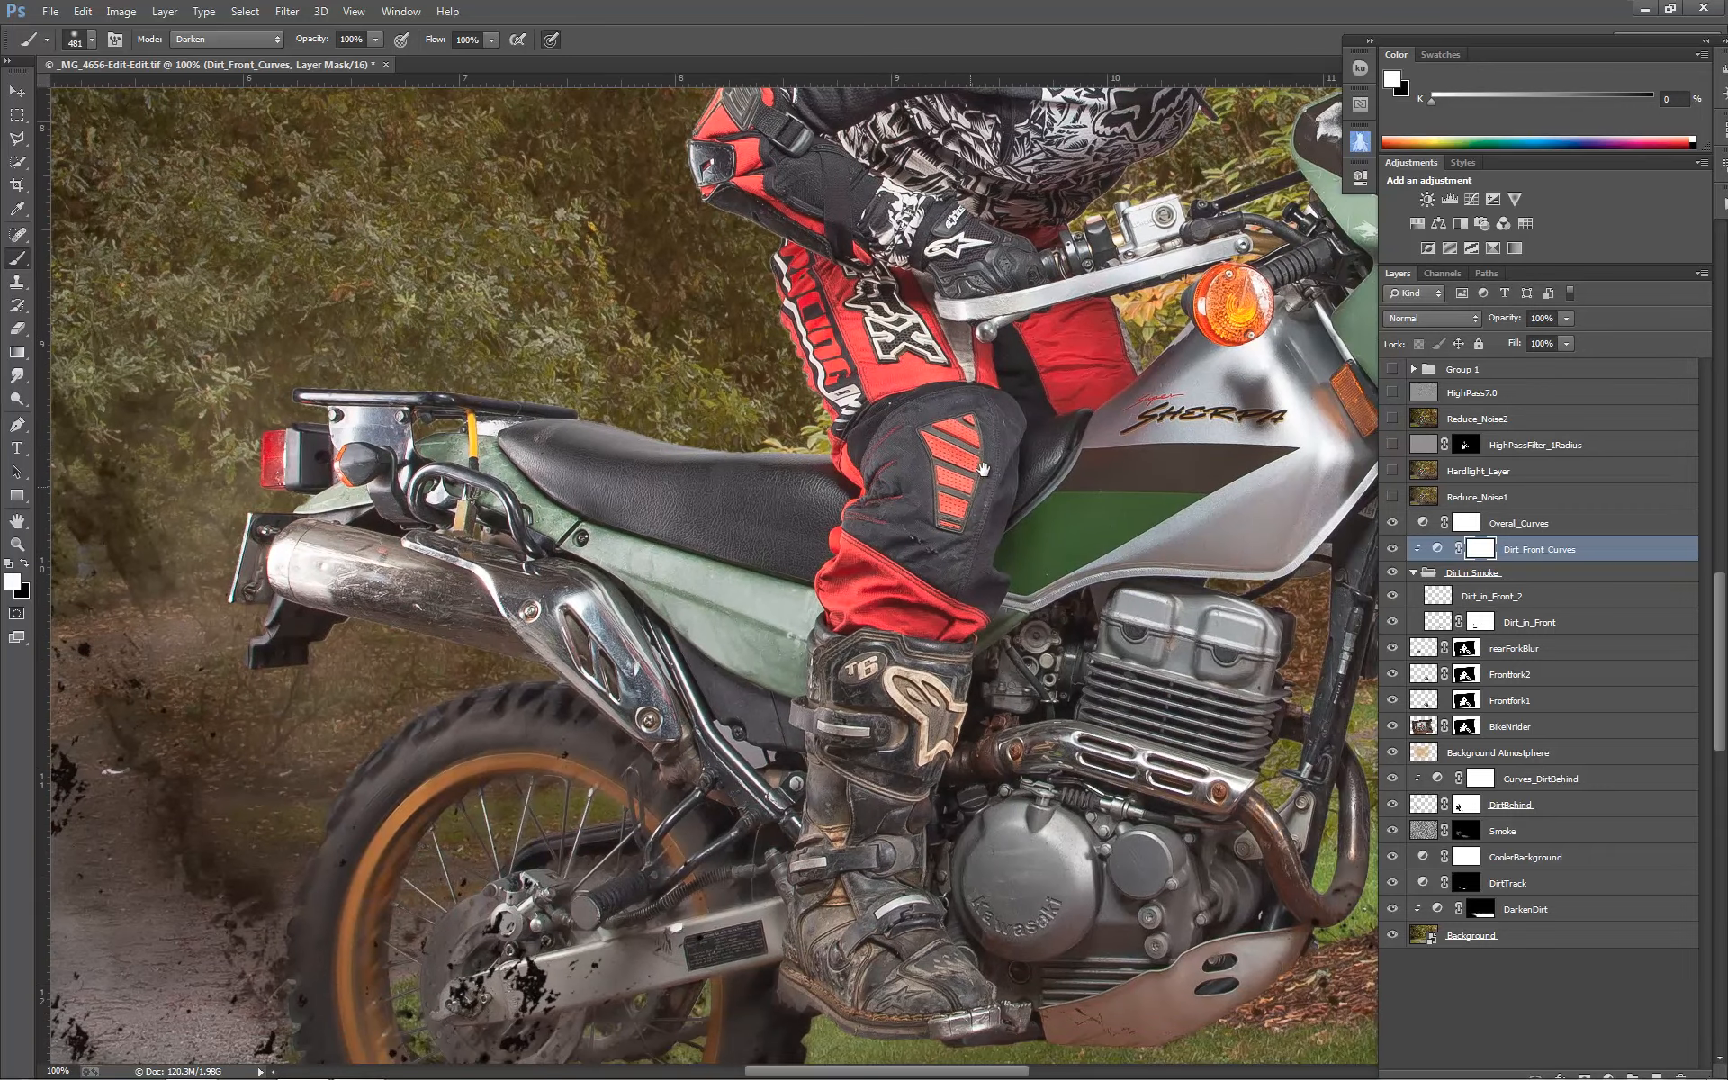
drag(1171, 222, 1017, 724)
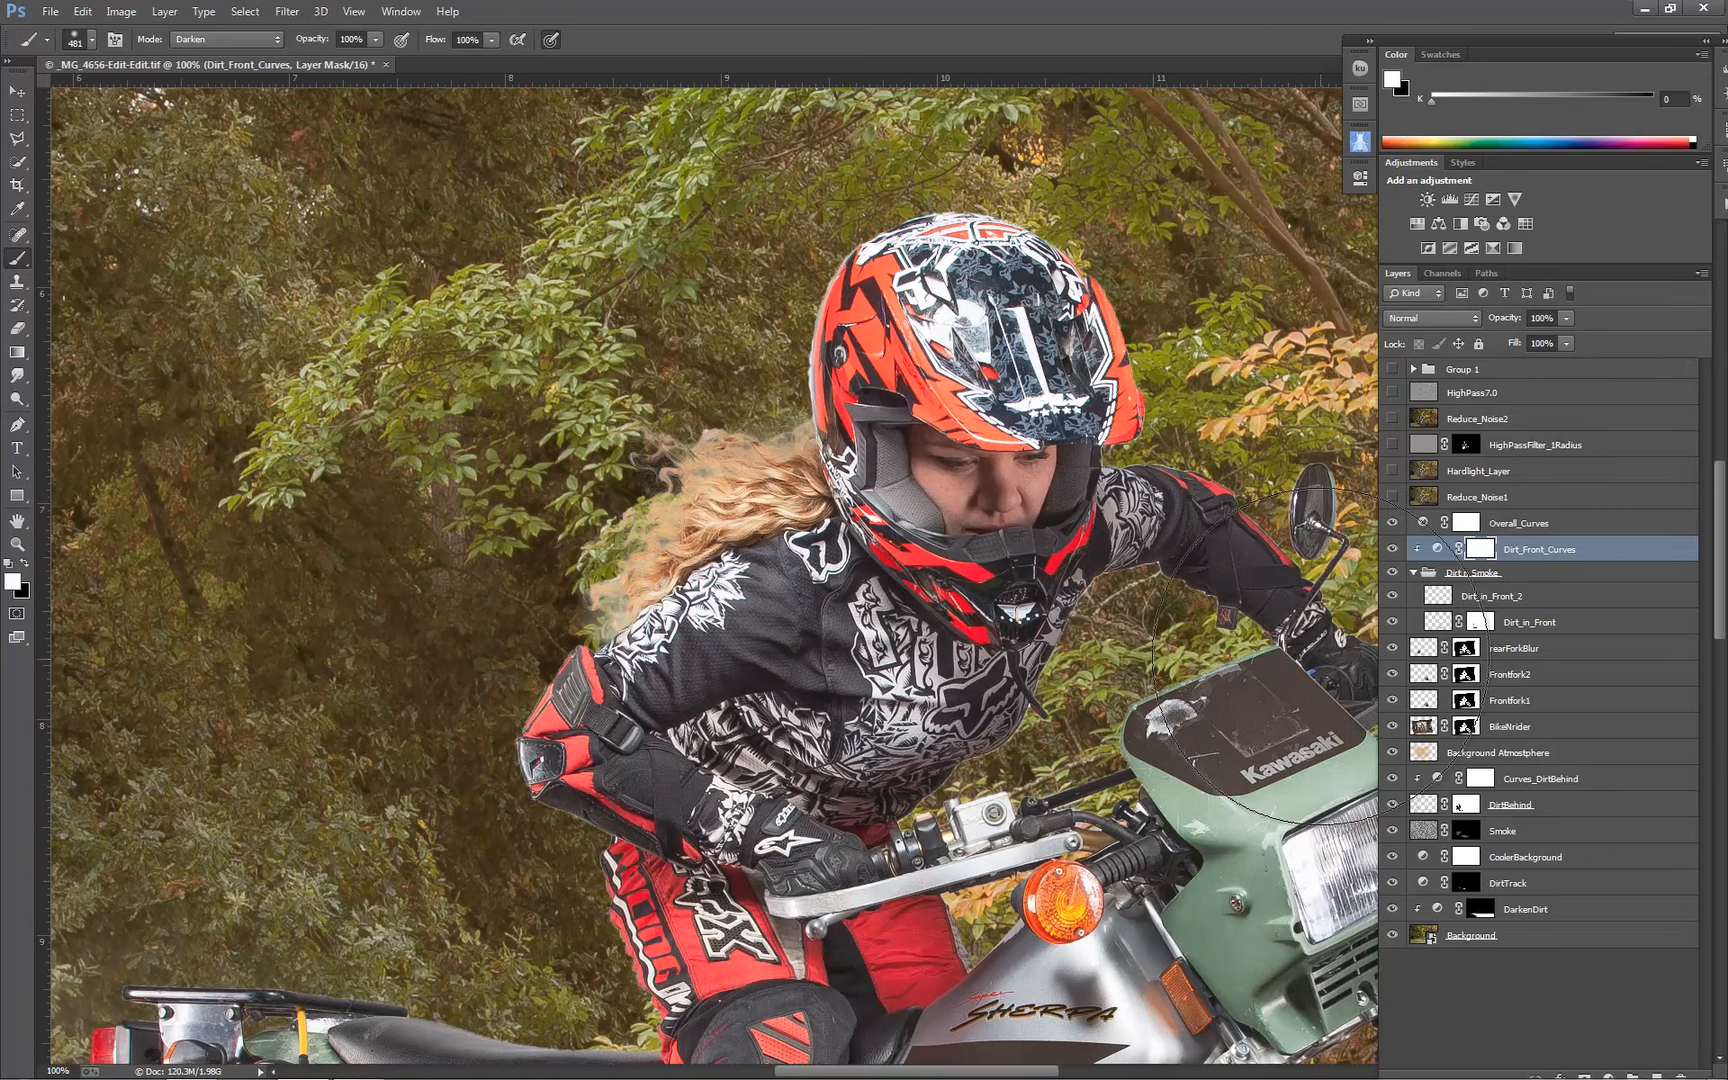
Show the Reduce_Noise1 layer, view the available Noise filters, and compare the image with the layer off and on.
click(1394, 497)
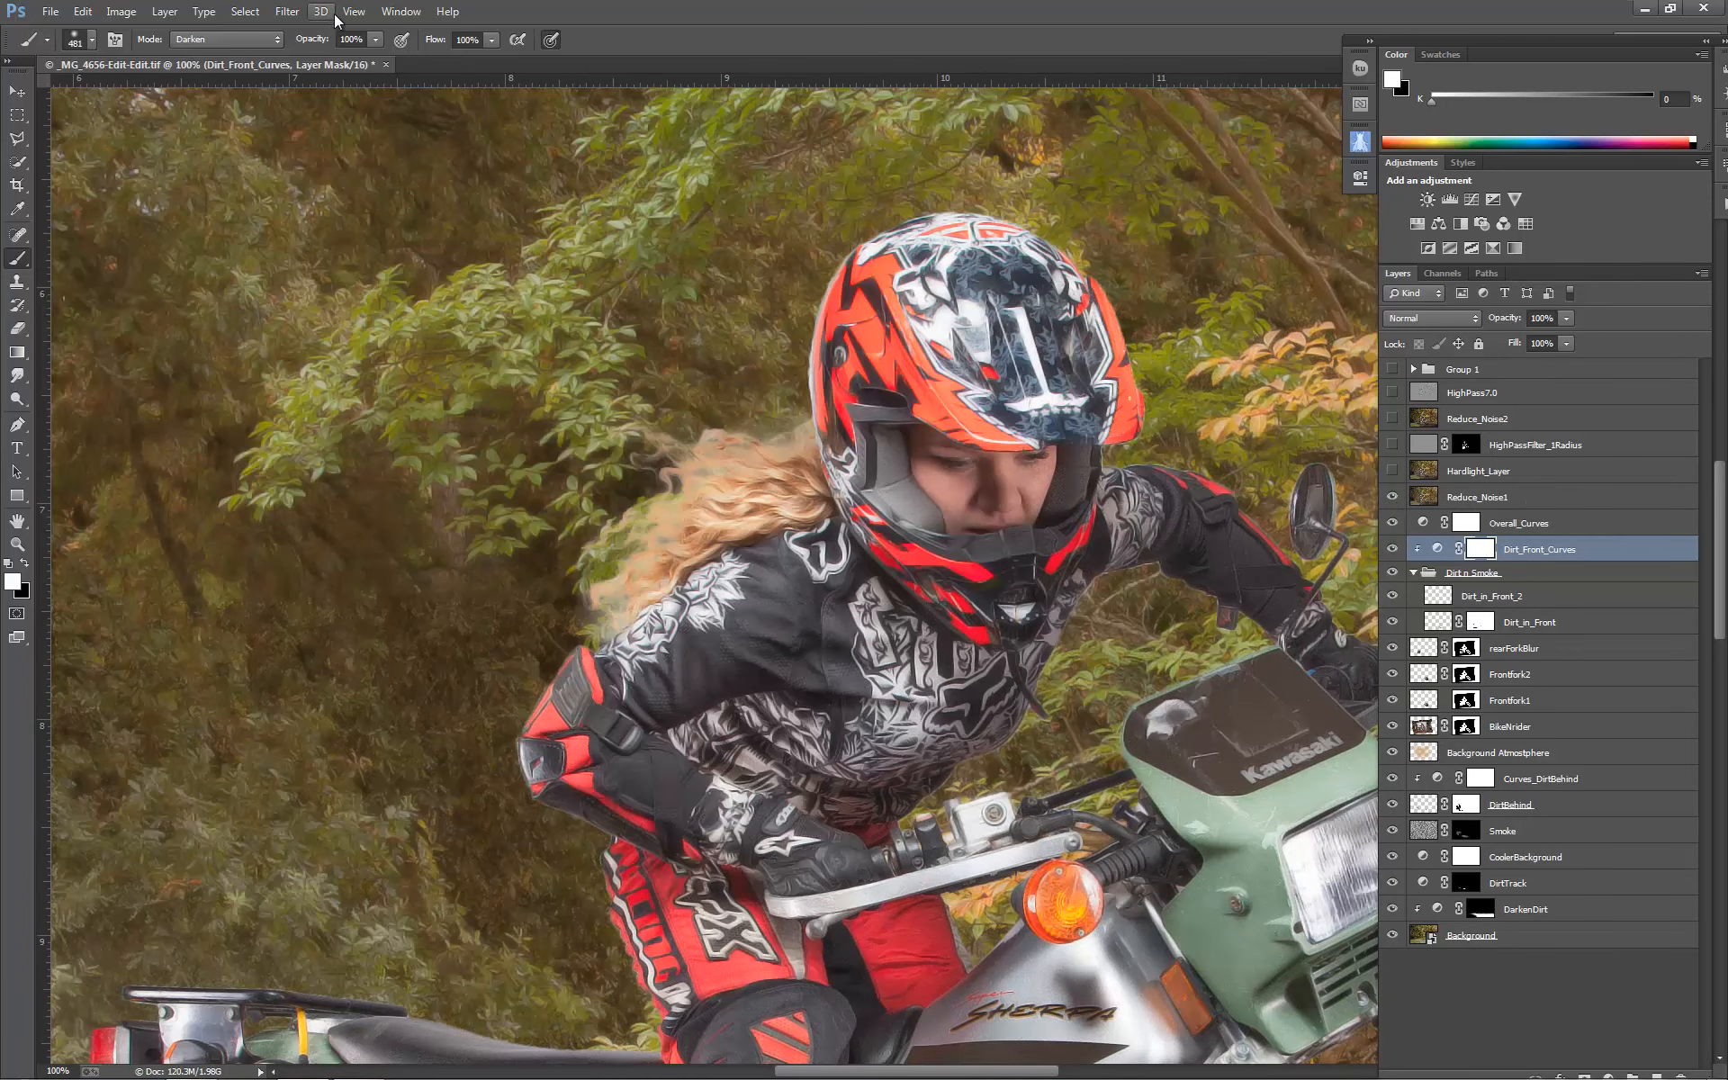
click(288, 11)
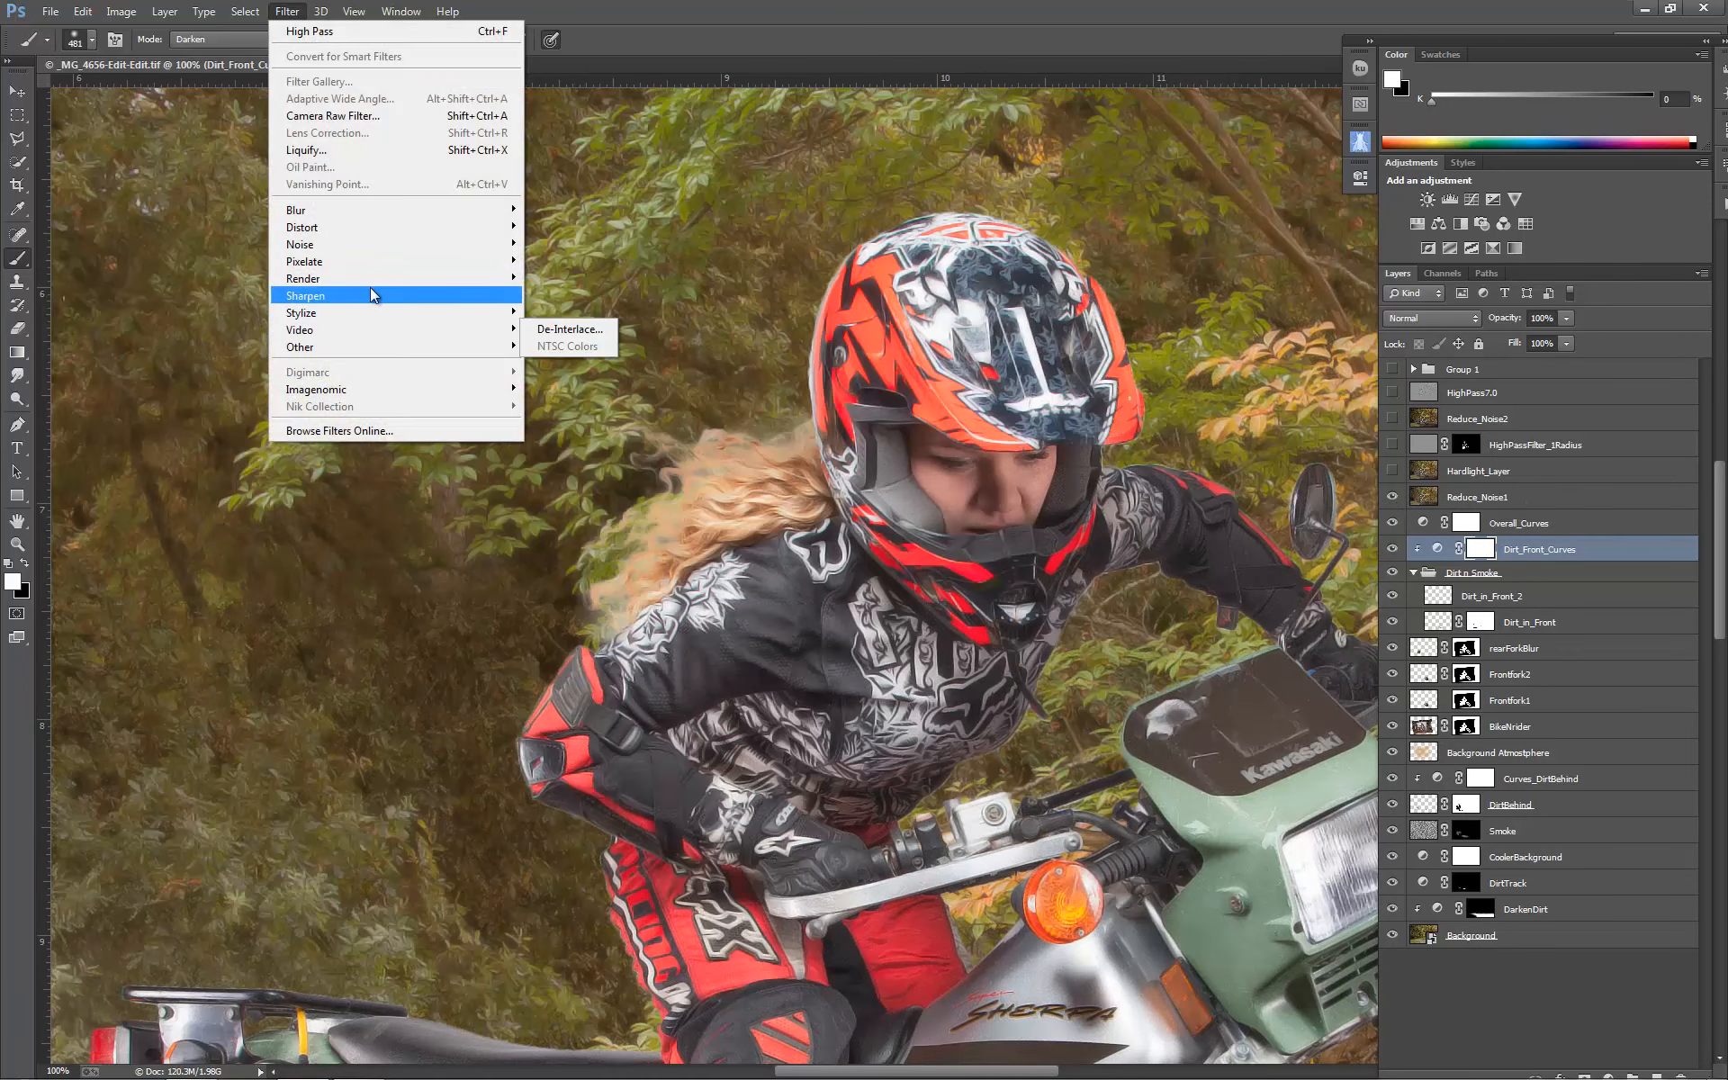
mouse_move(385, 243)
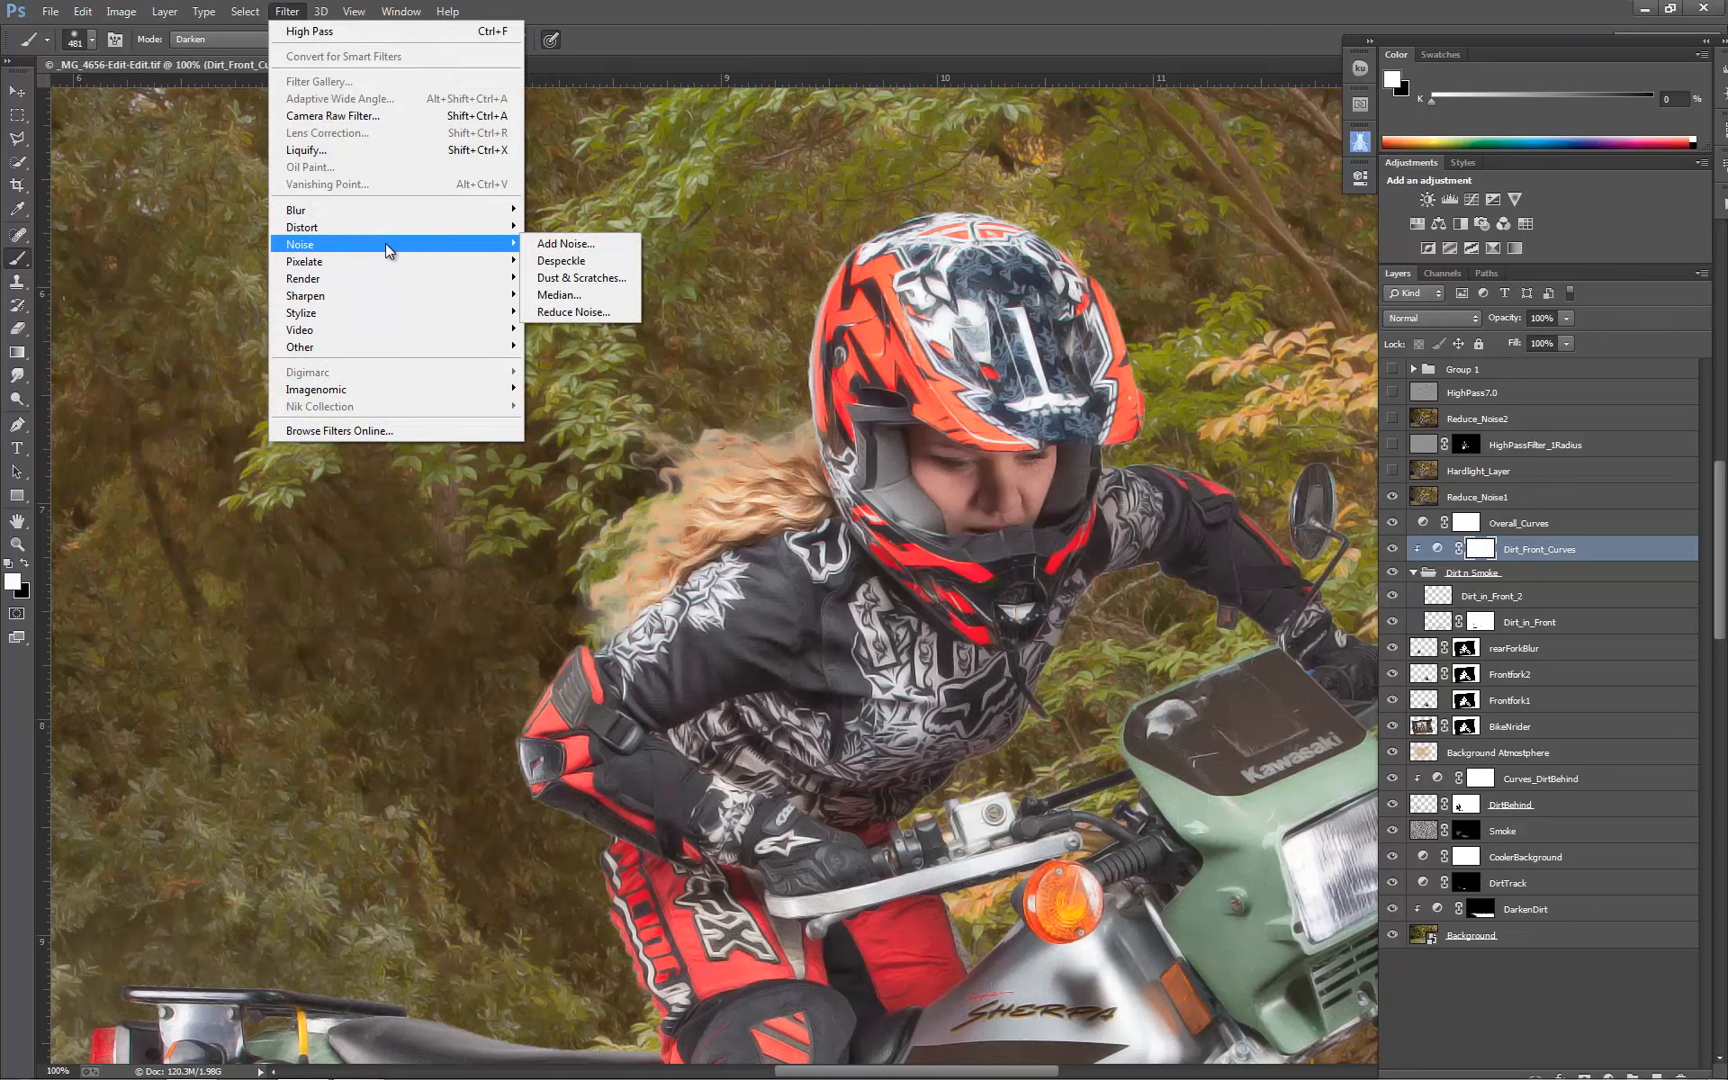
click(722, 25)
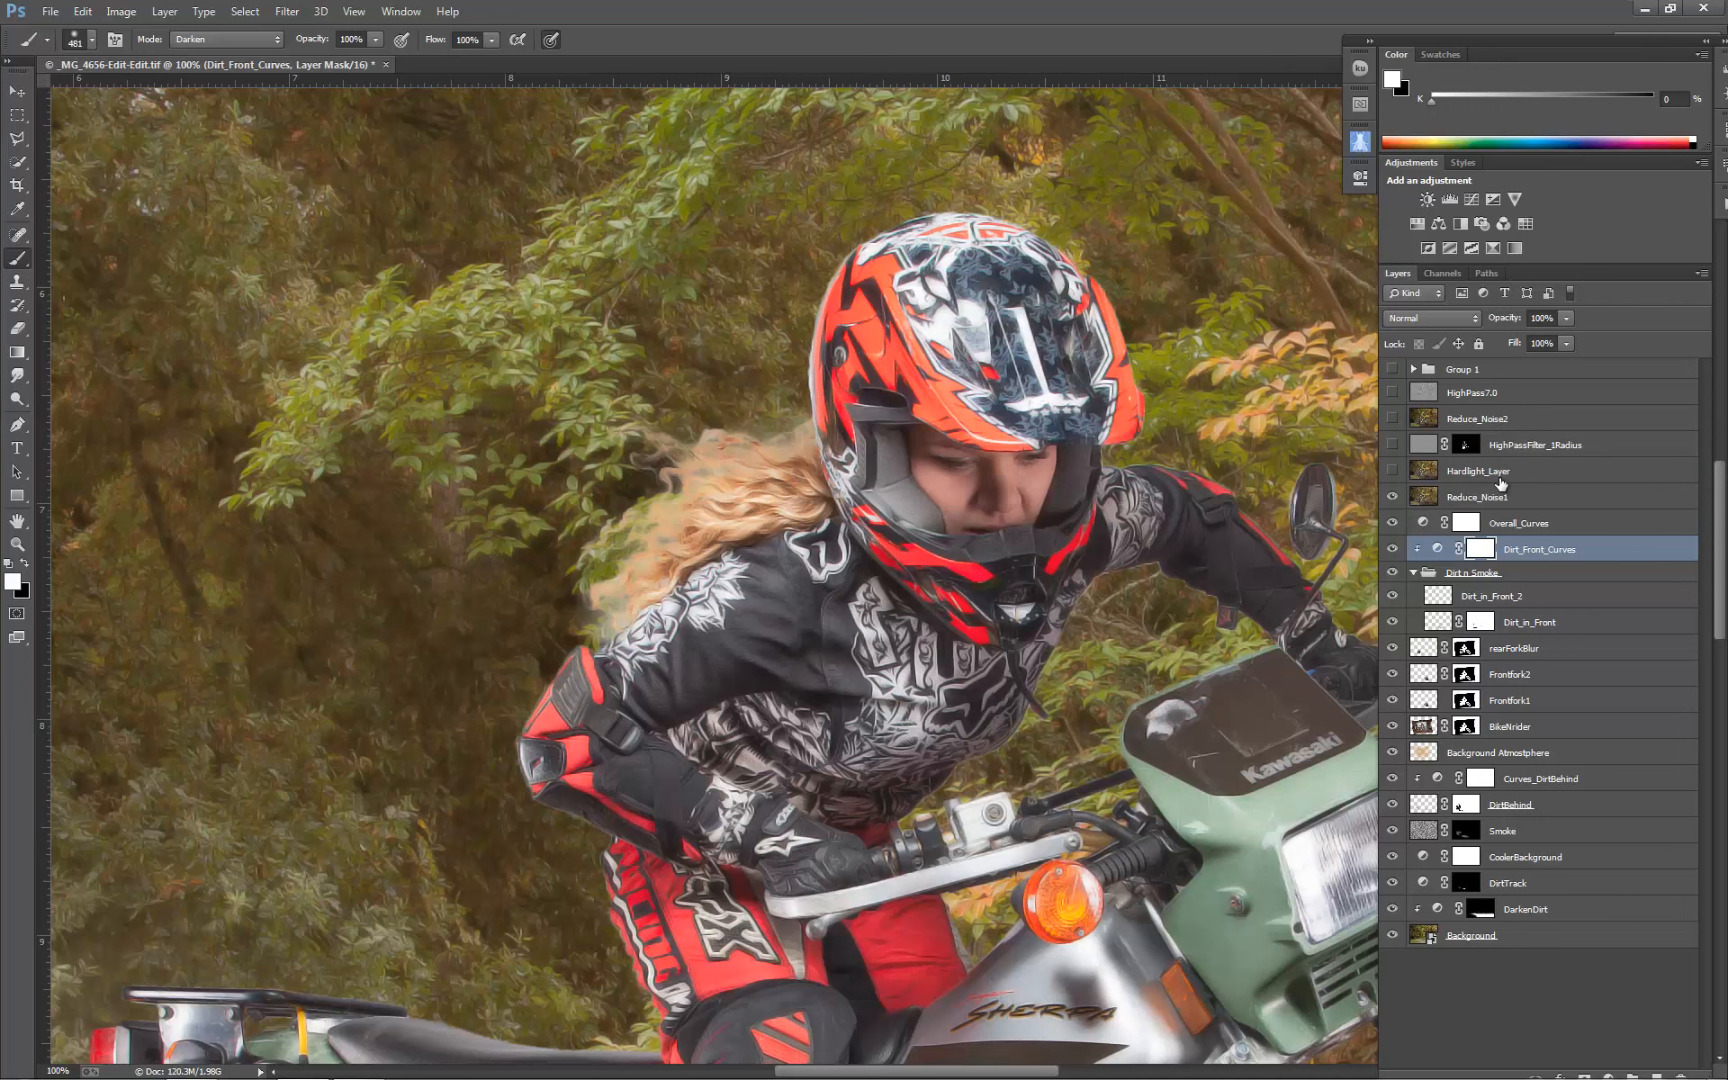
click(1393, 496)
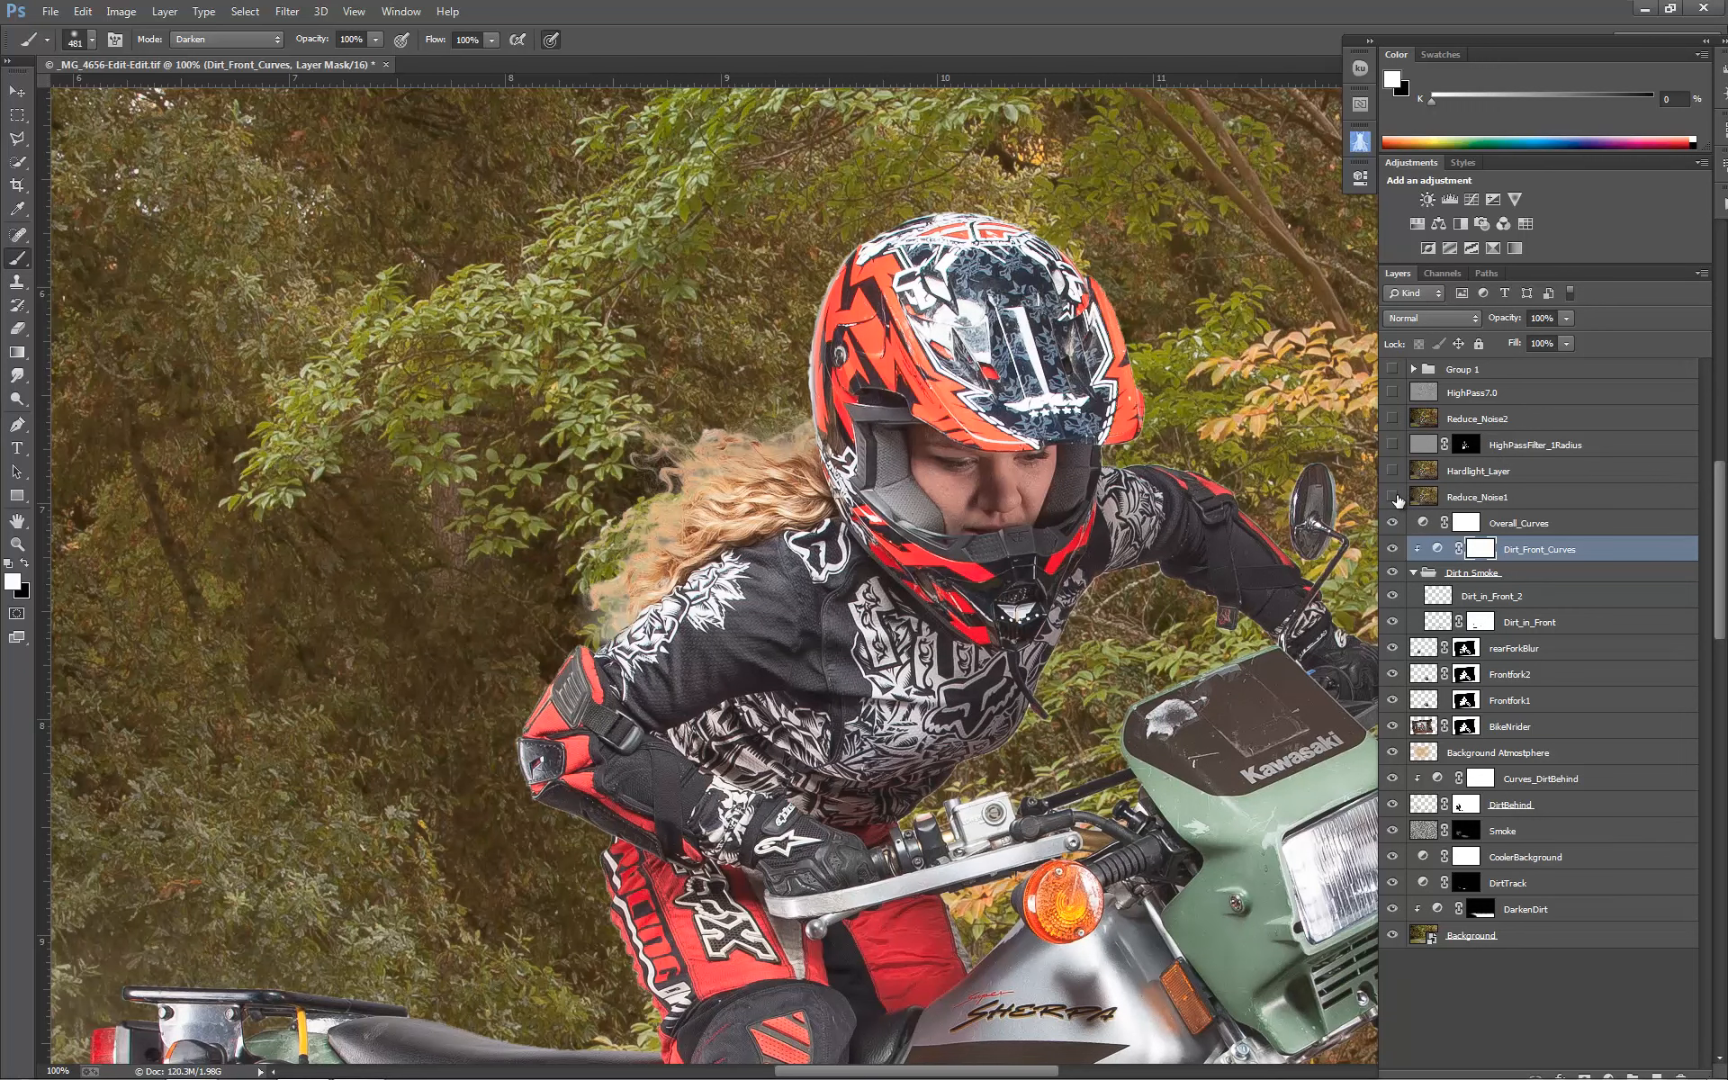
click(1393, 496)
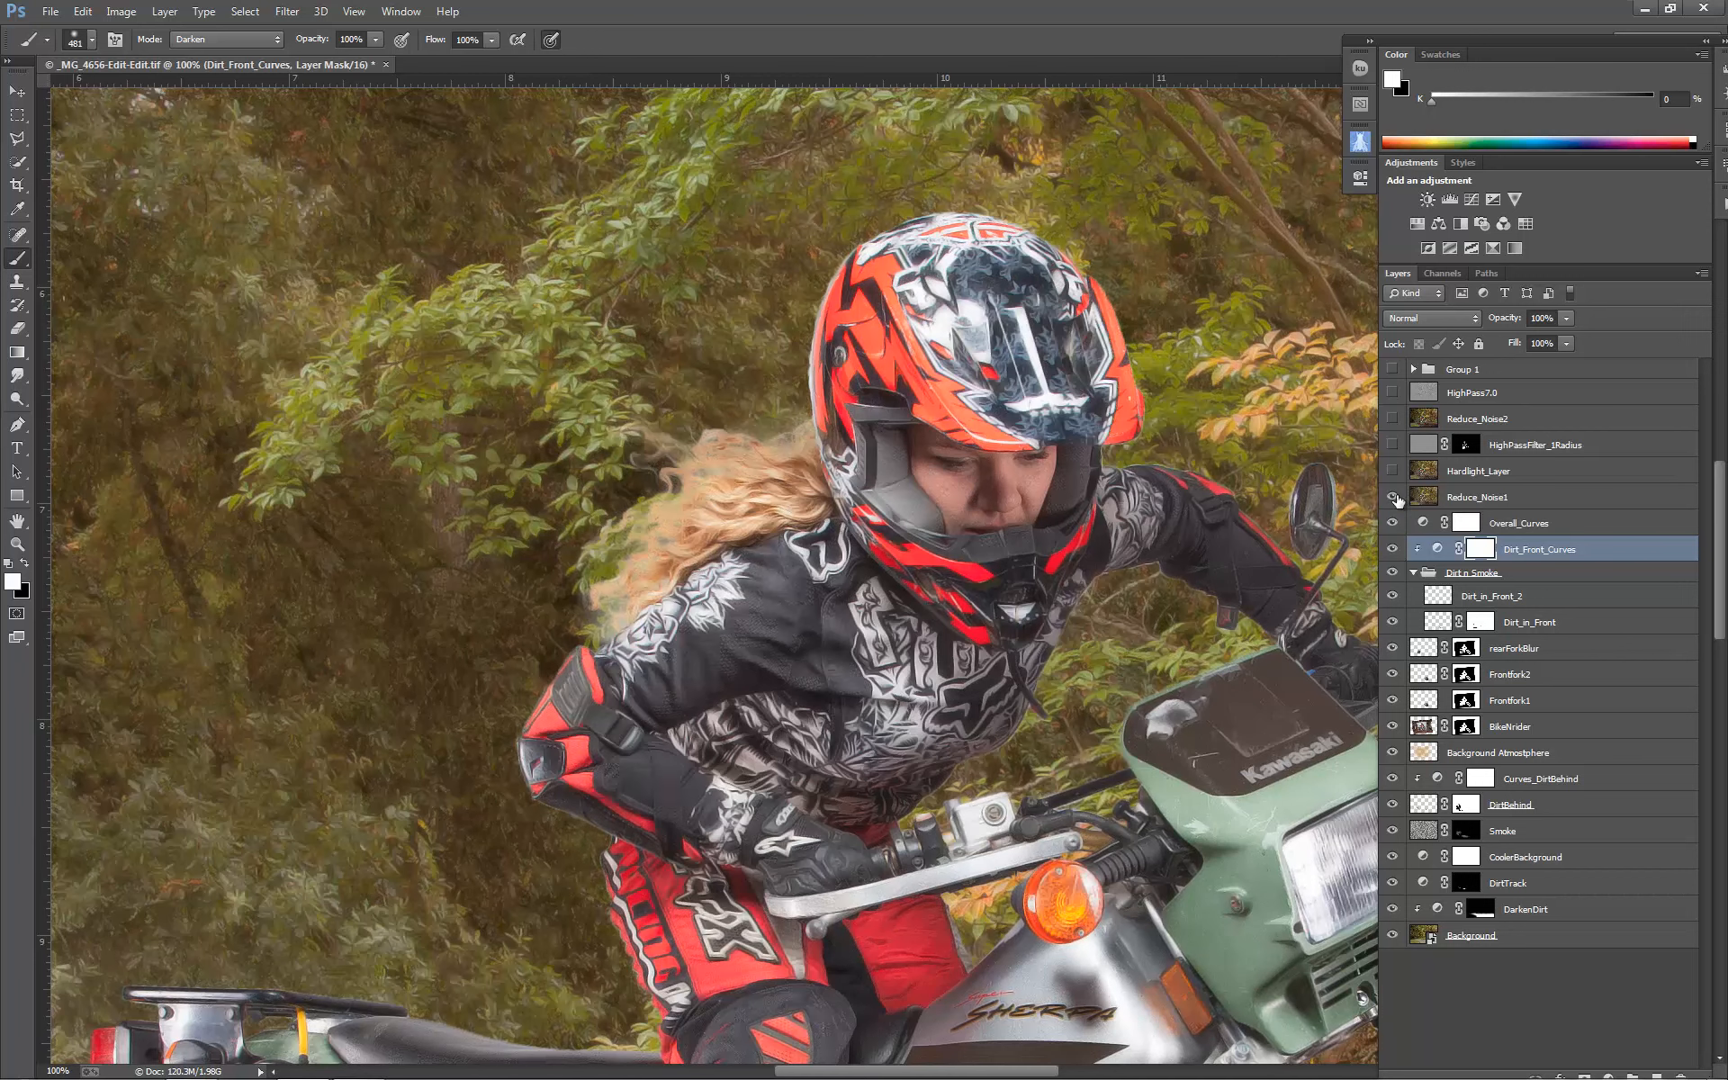
Select and show Hardlight_Layer, and compare the whole composite with the layer off and on.
click(1432, 475)
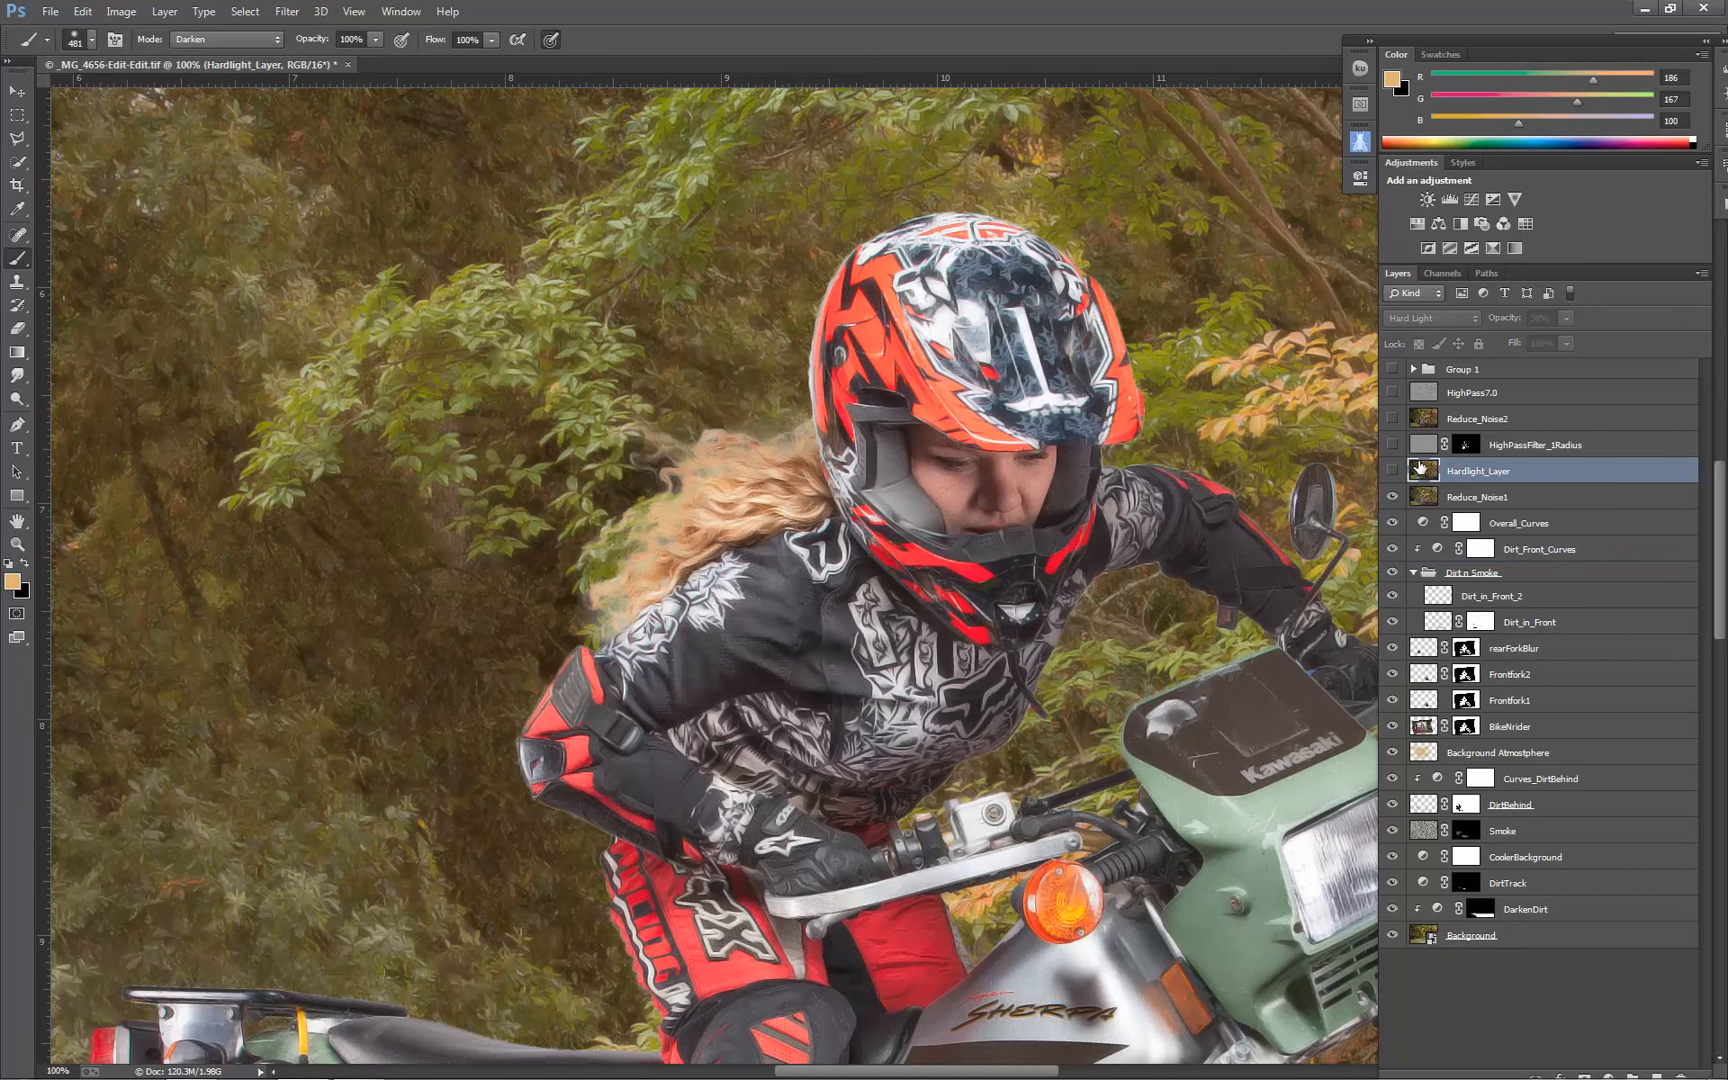
click(1452, 423)
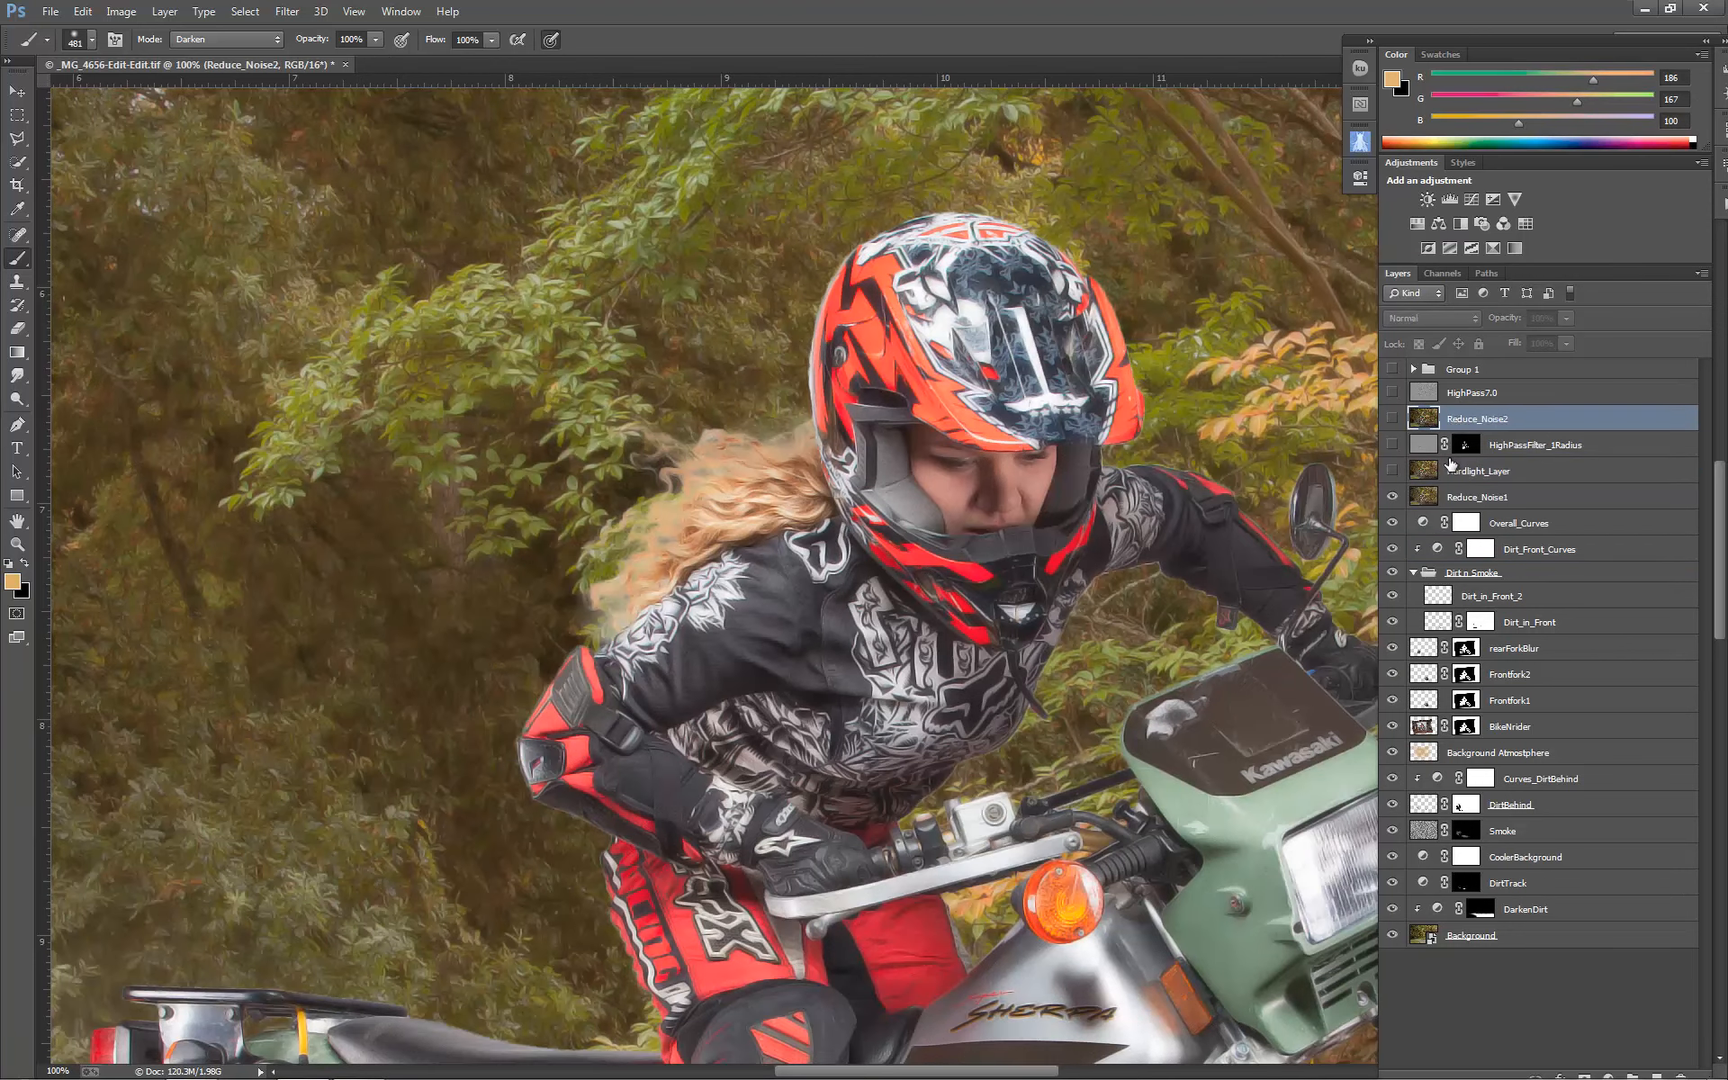
click(1454, 476)
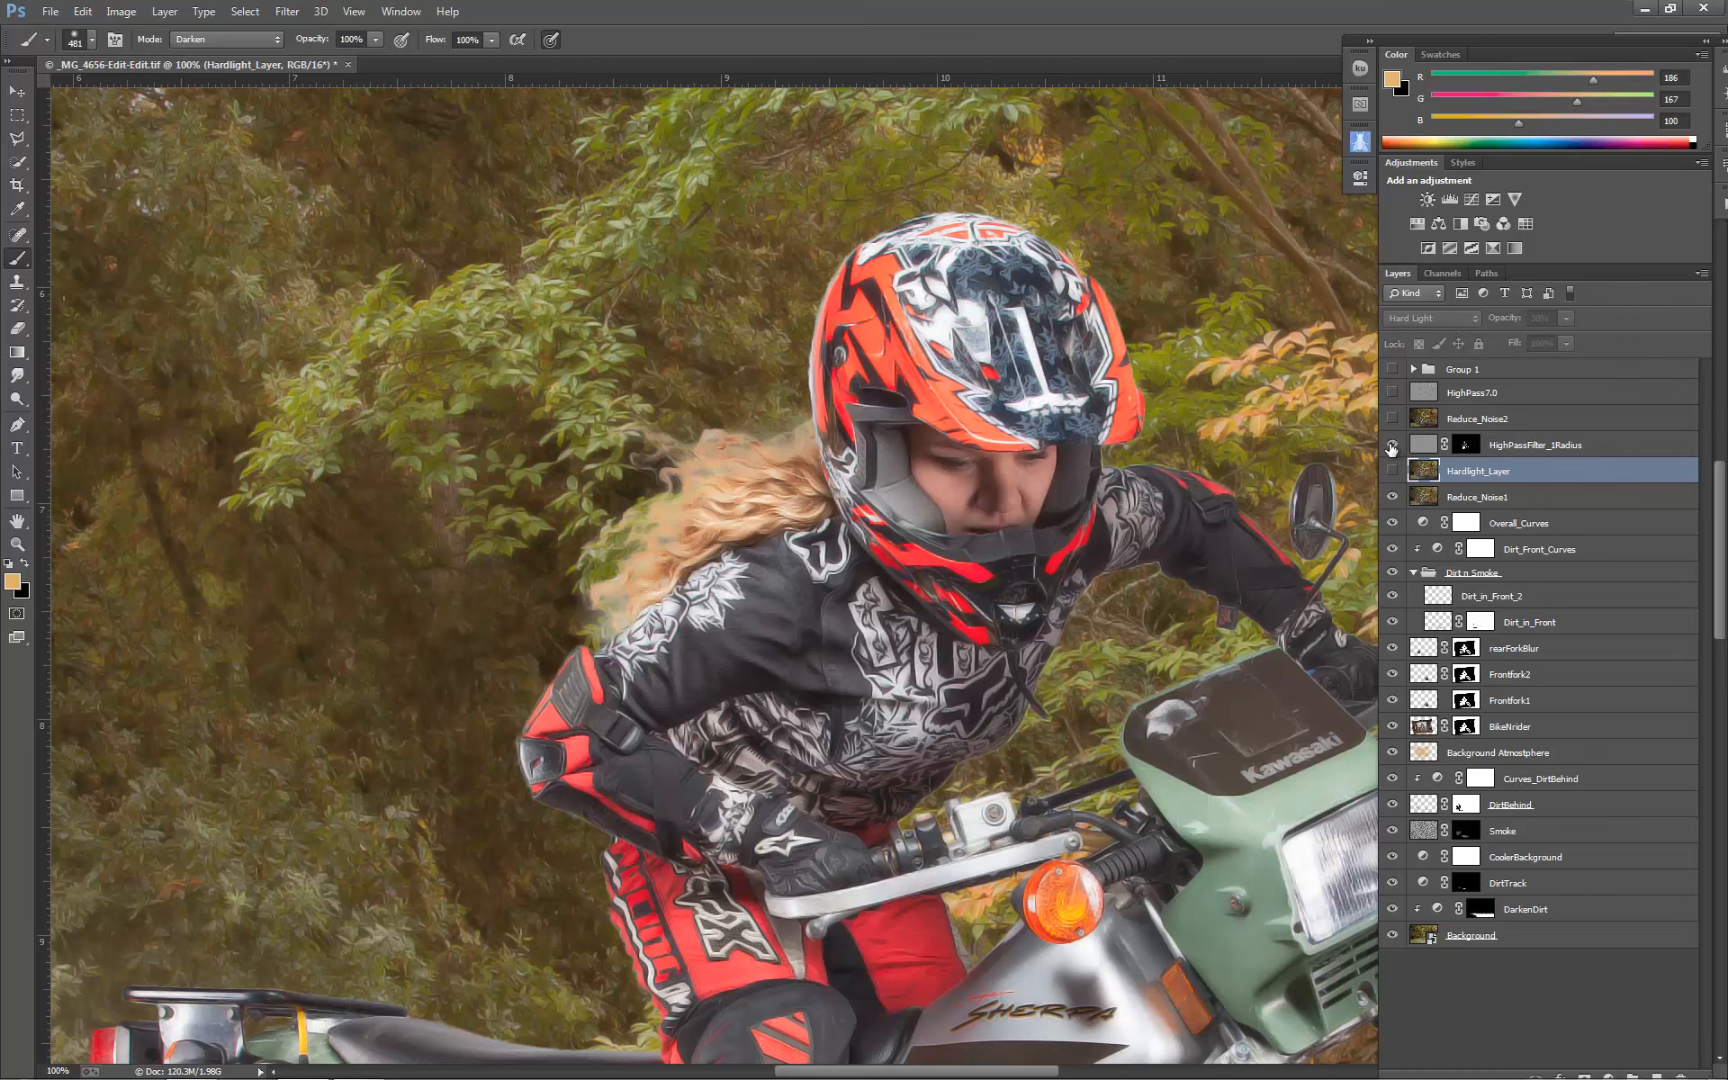
click(1391, 444)
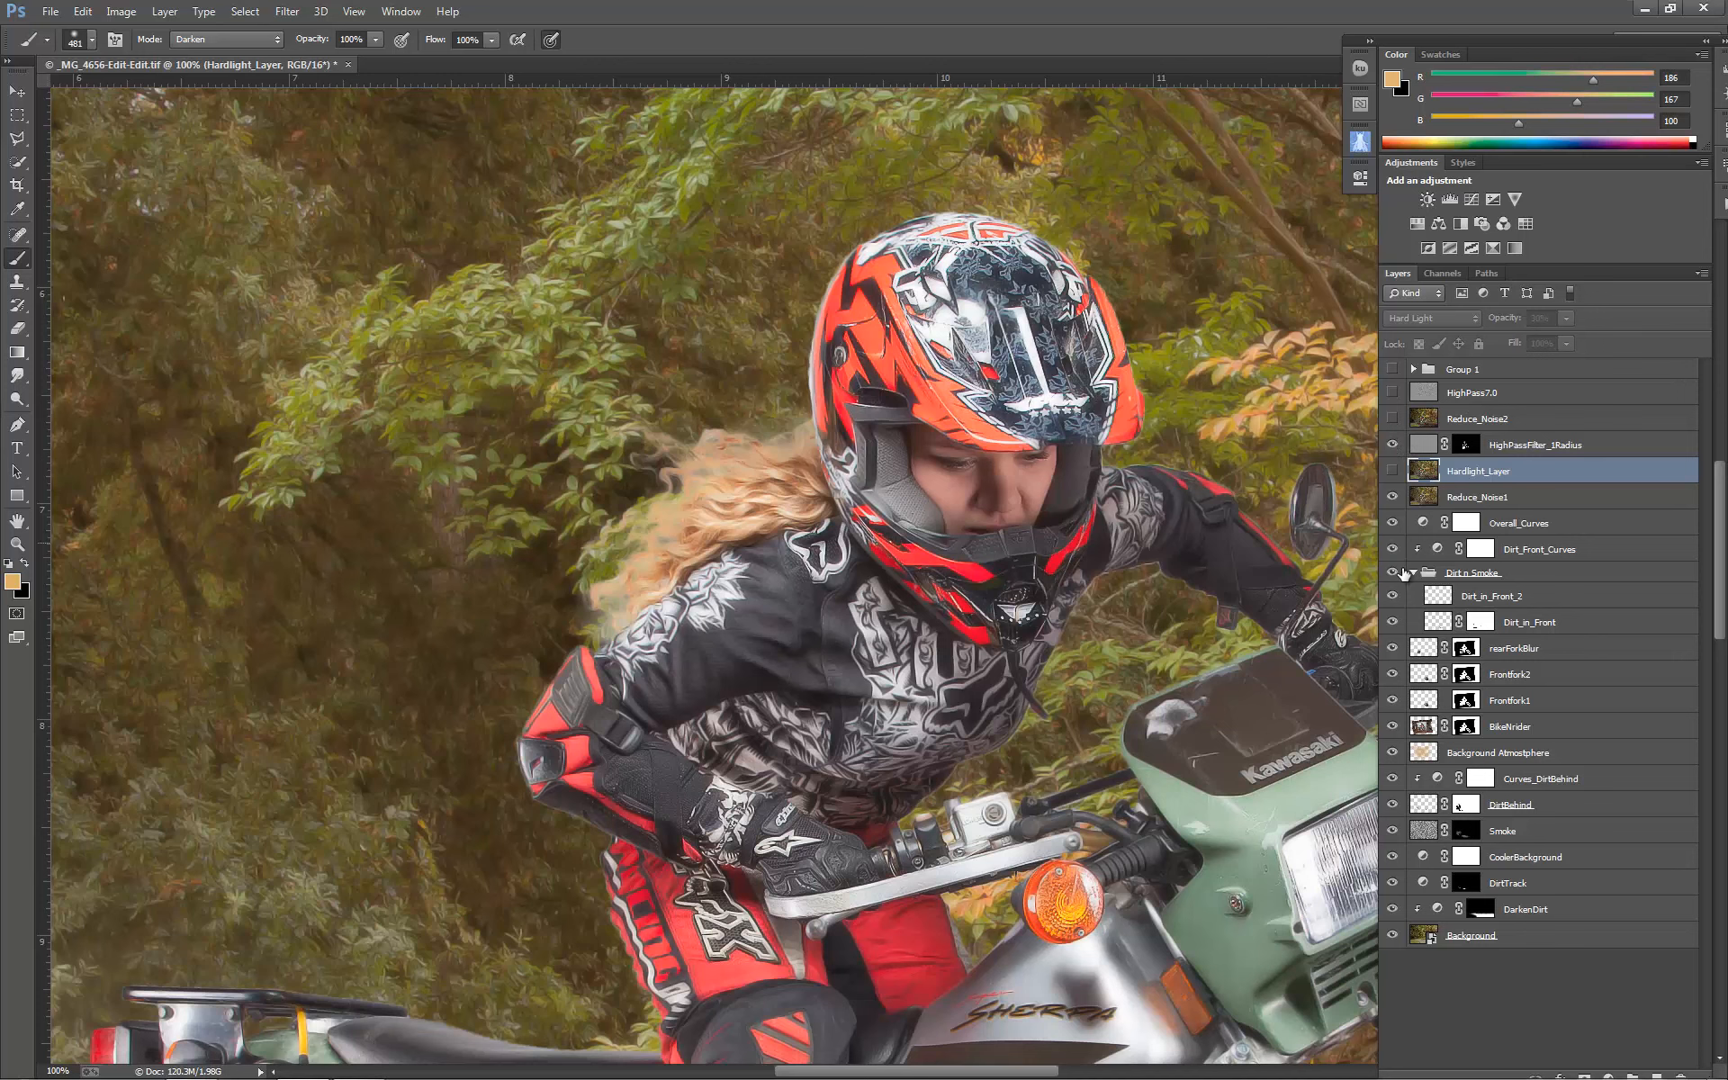
click(1391, 444)
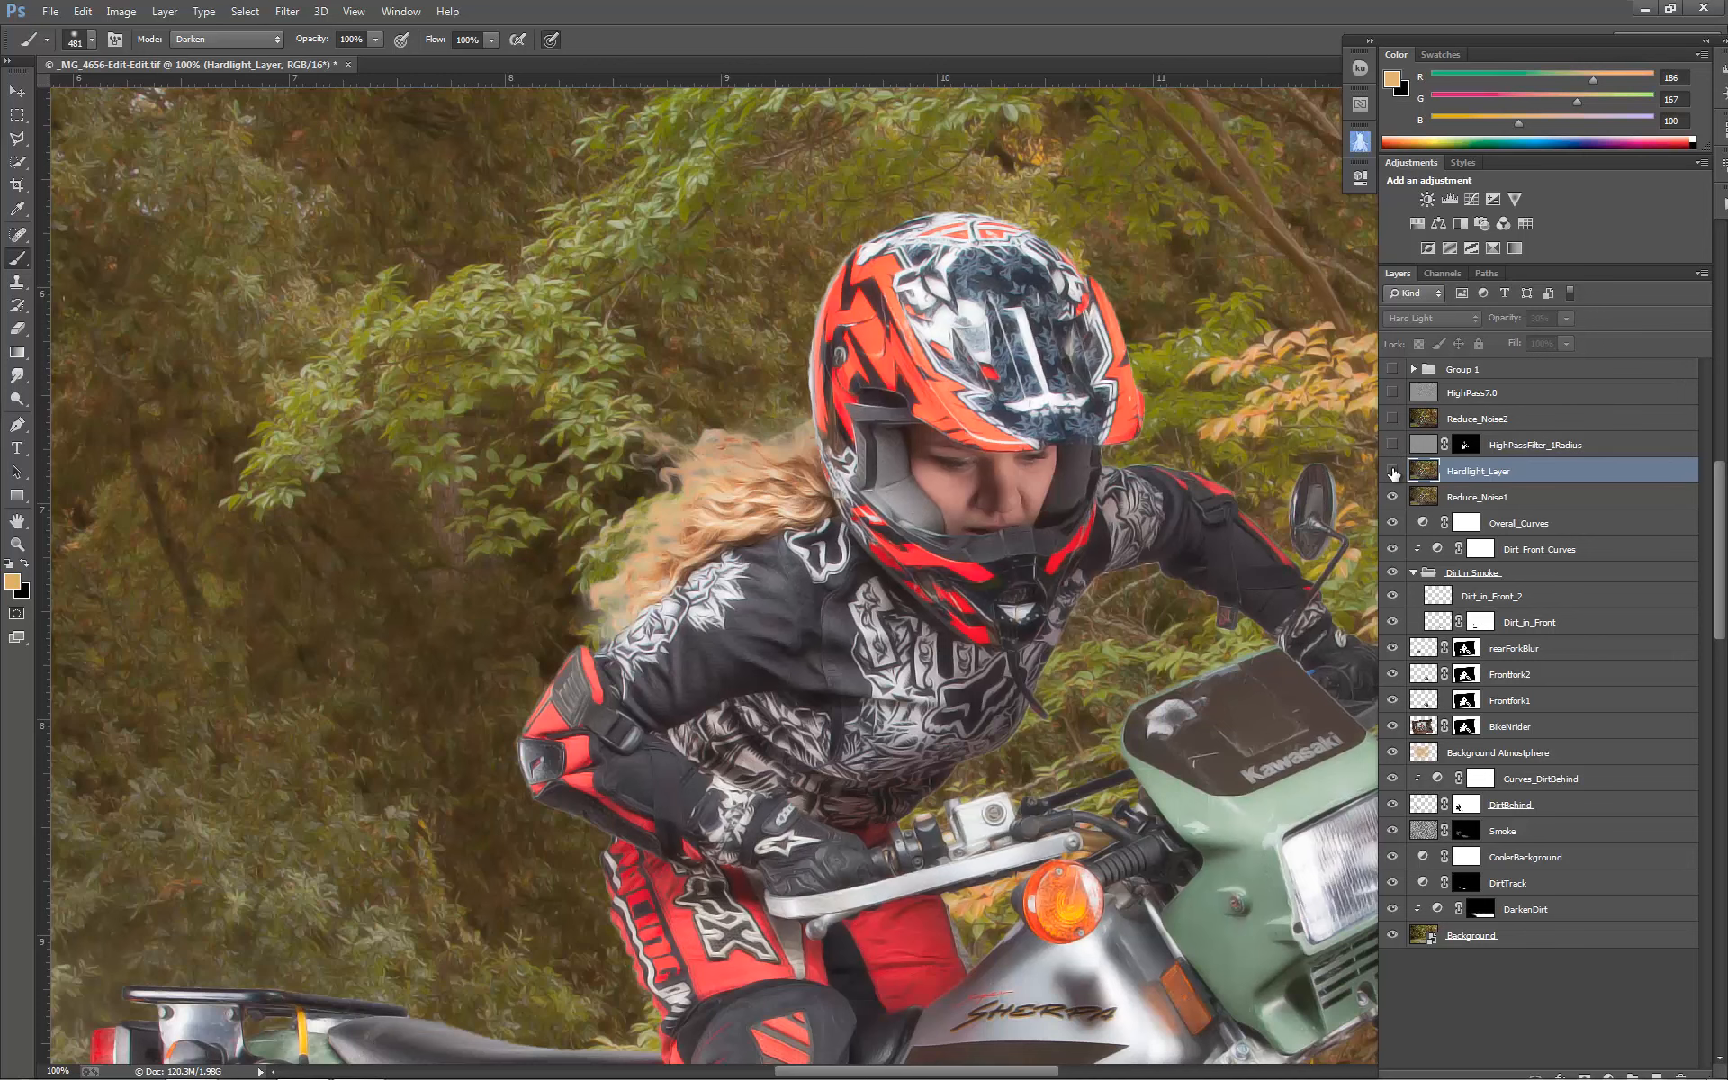
click(1392, 471)
key(ctrl+minus)
key(ctrl+minus)
key(ctrl+minus)
key(ctrl+minus)
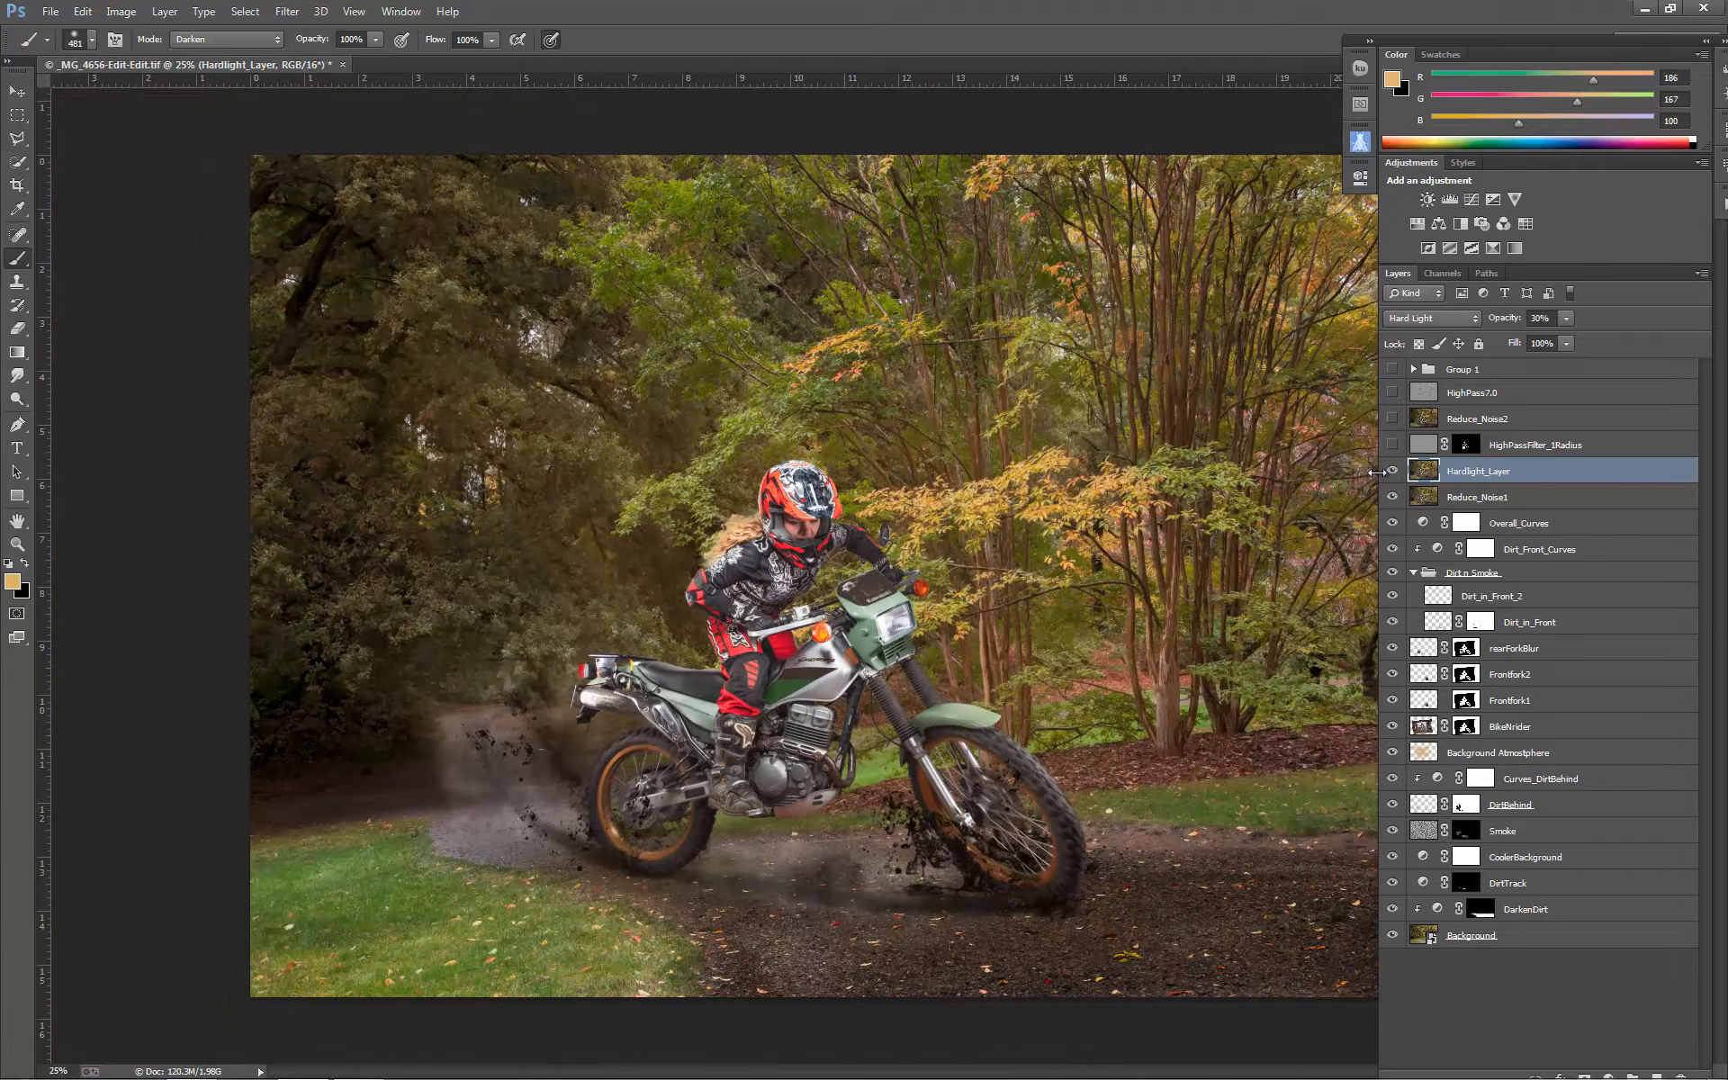
click(1392, 471)
click(1393, 470)
Show the HighPassFilter_1Radius layer and inspect its sharpening on the rider's helmet, face and jacket up close.
key(ctrl+plus)
key(ctrl+plus)
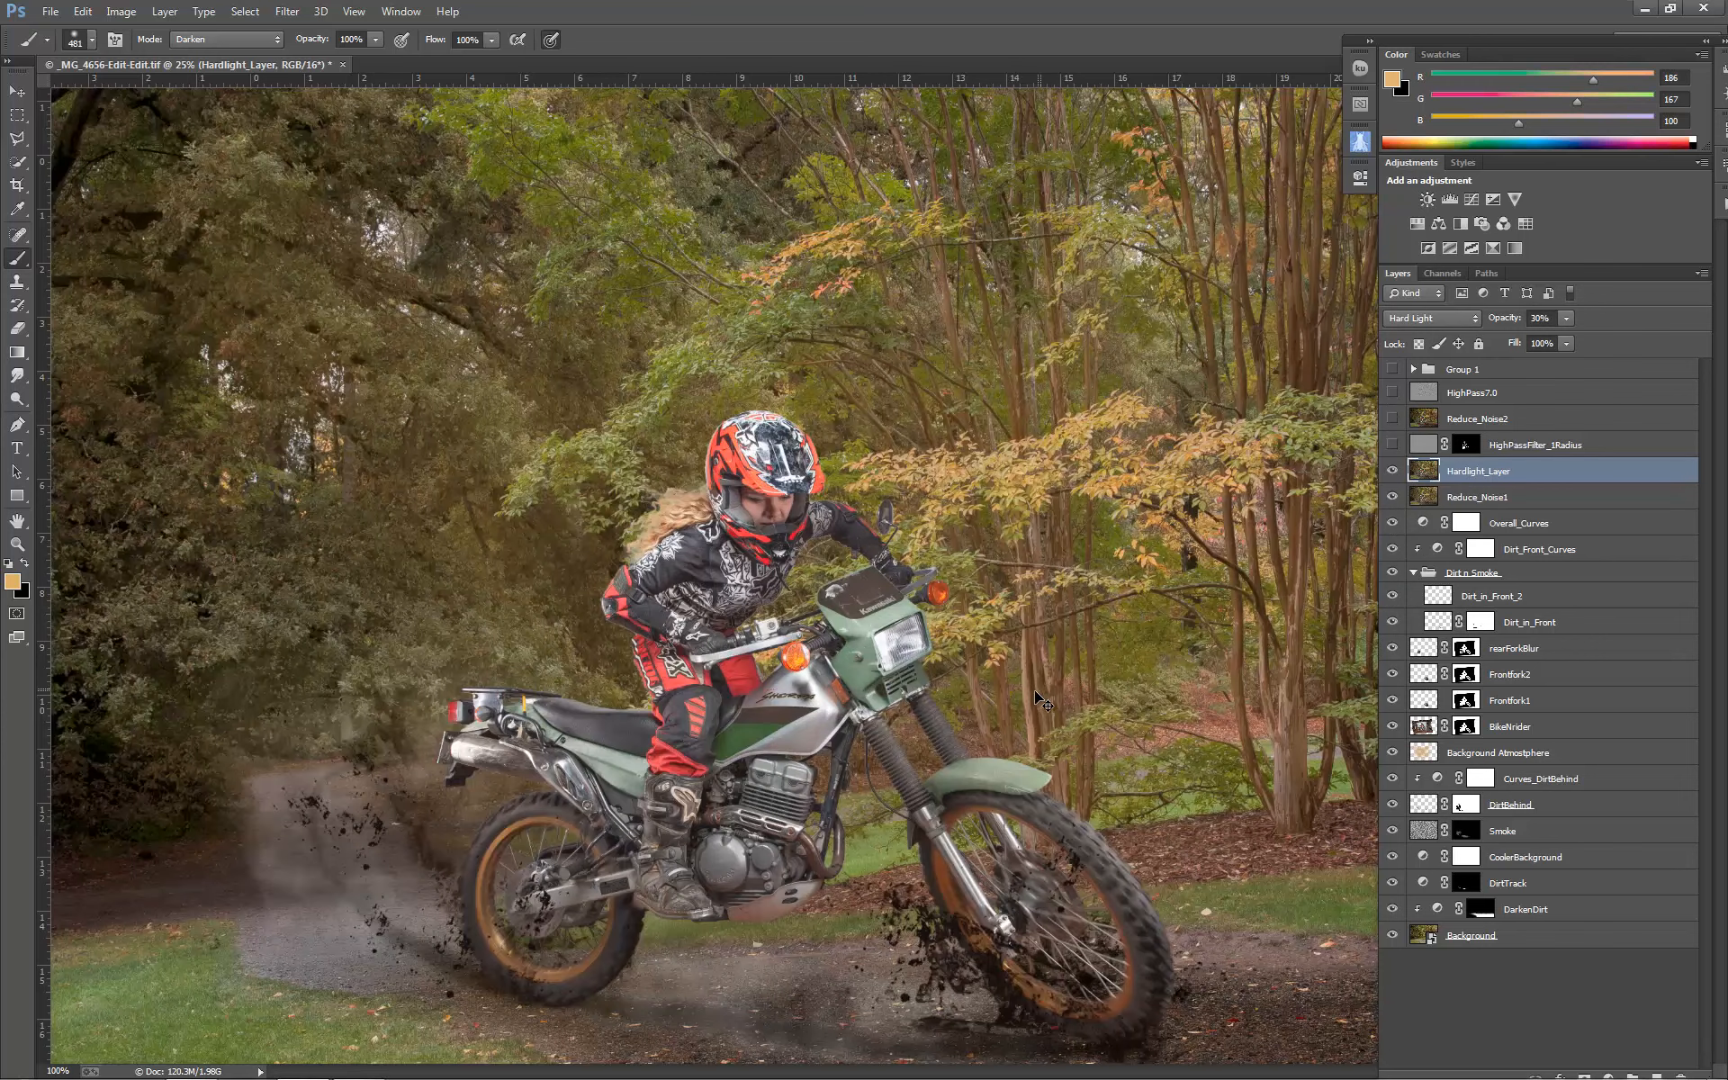
key(ctrl+1)
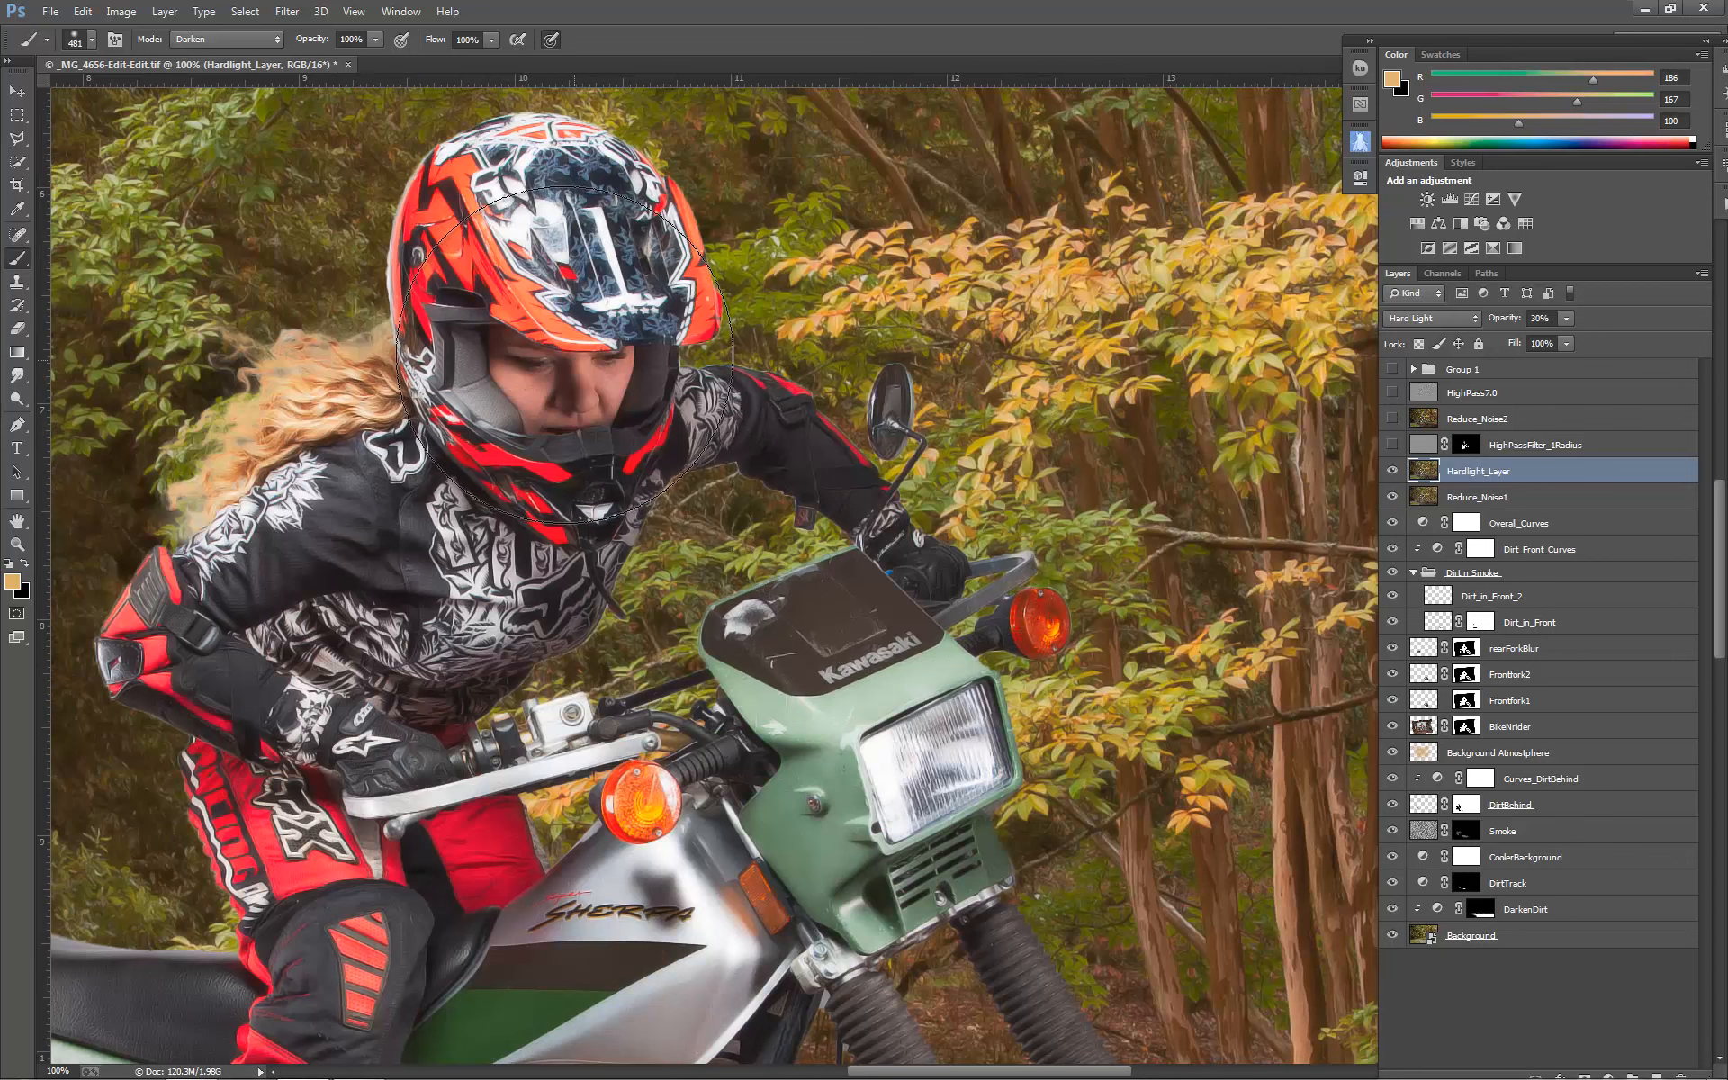
drag(475, 484, 848, 558)
scroll(880, 459, up, 3)
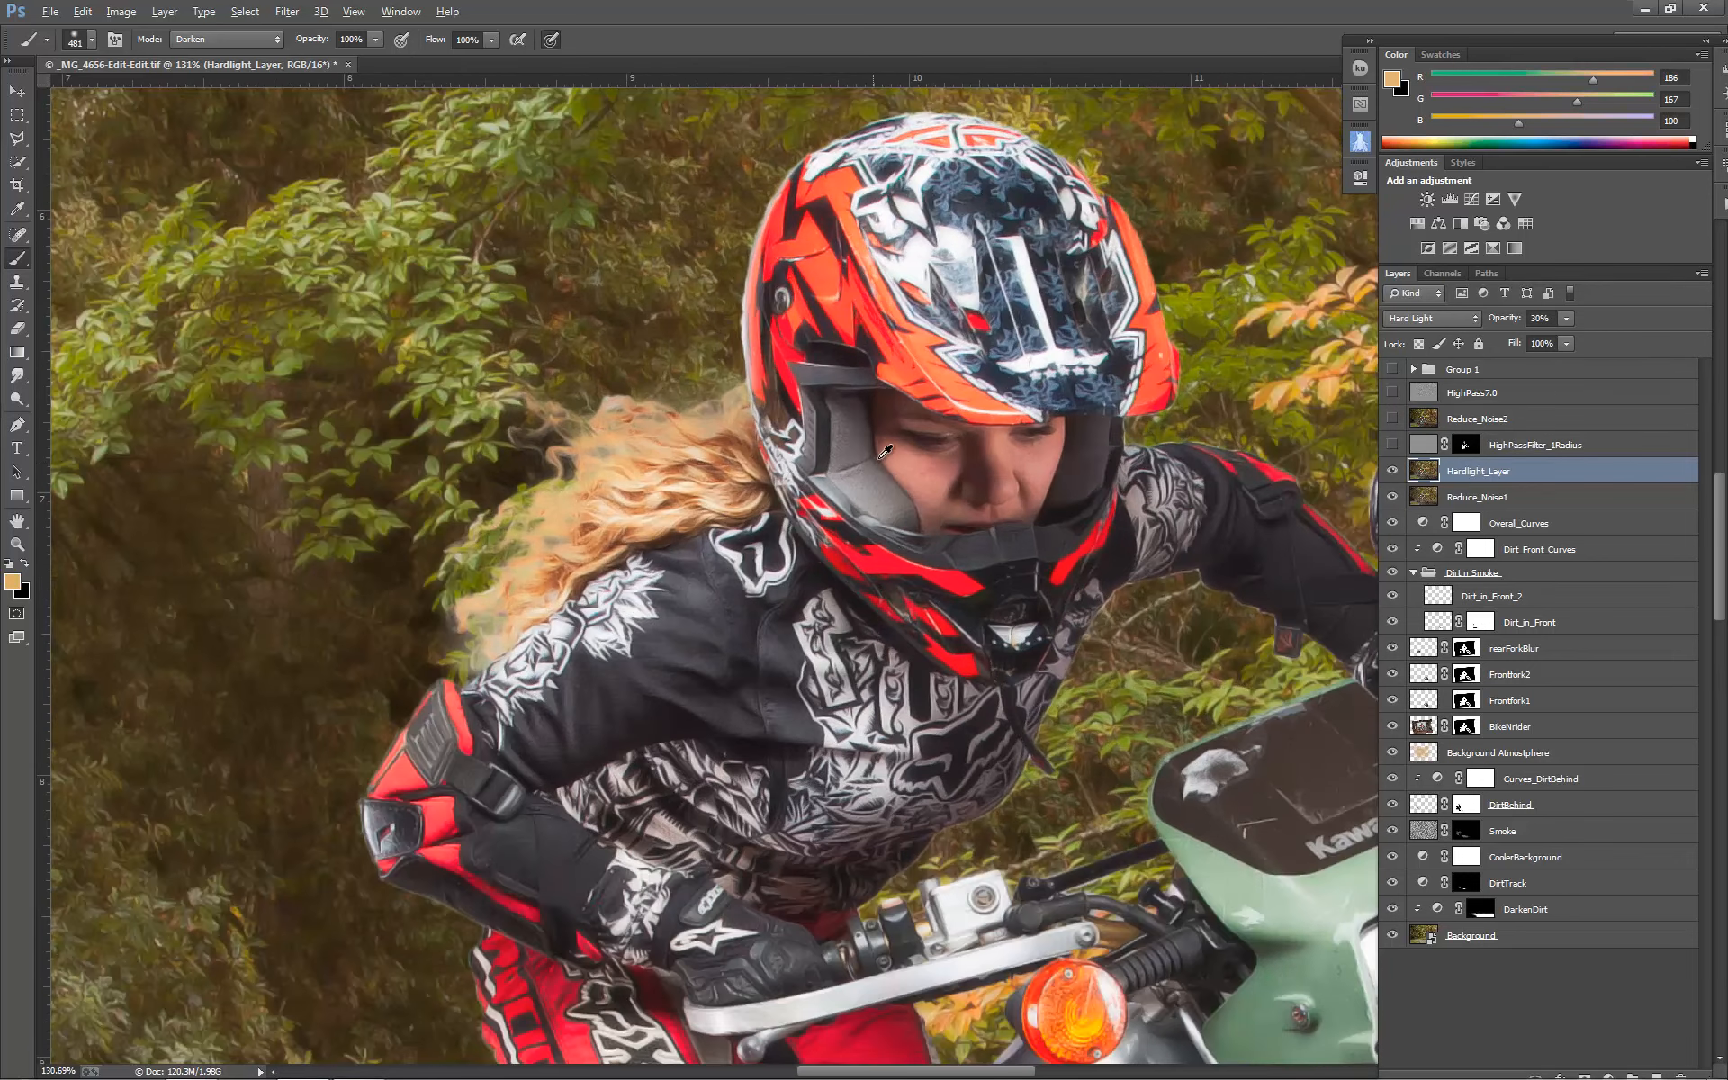
scroll(885, 452, up, 2)
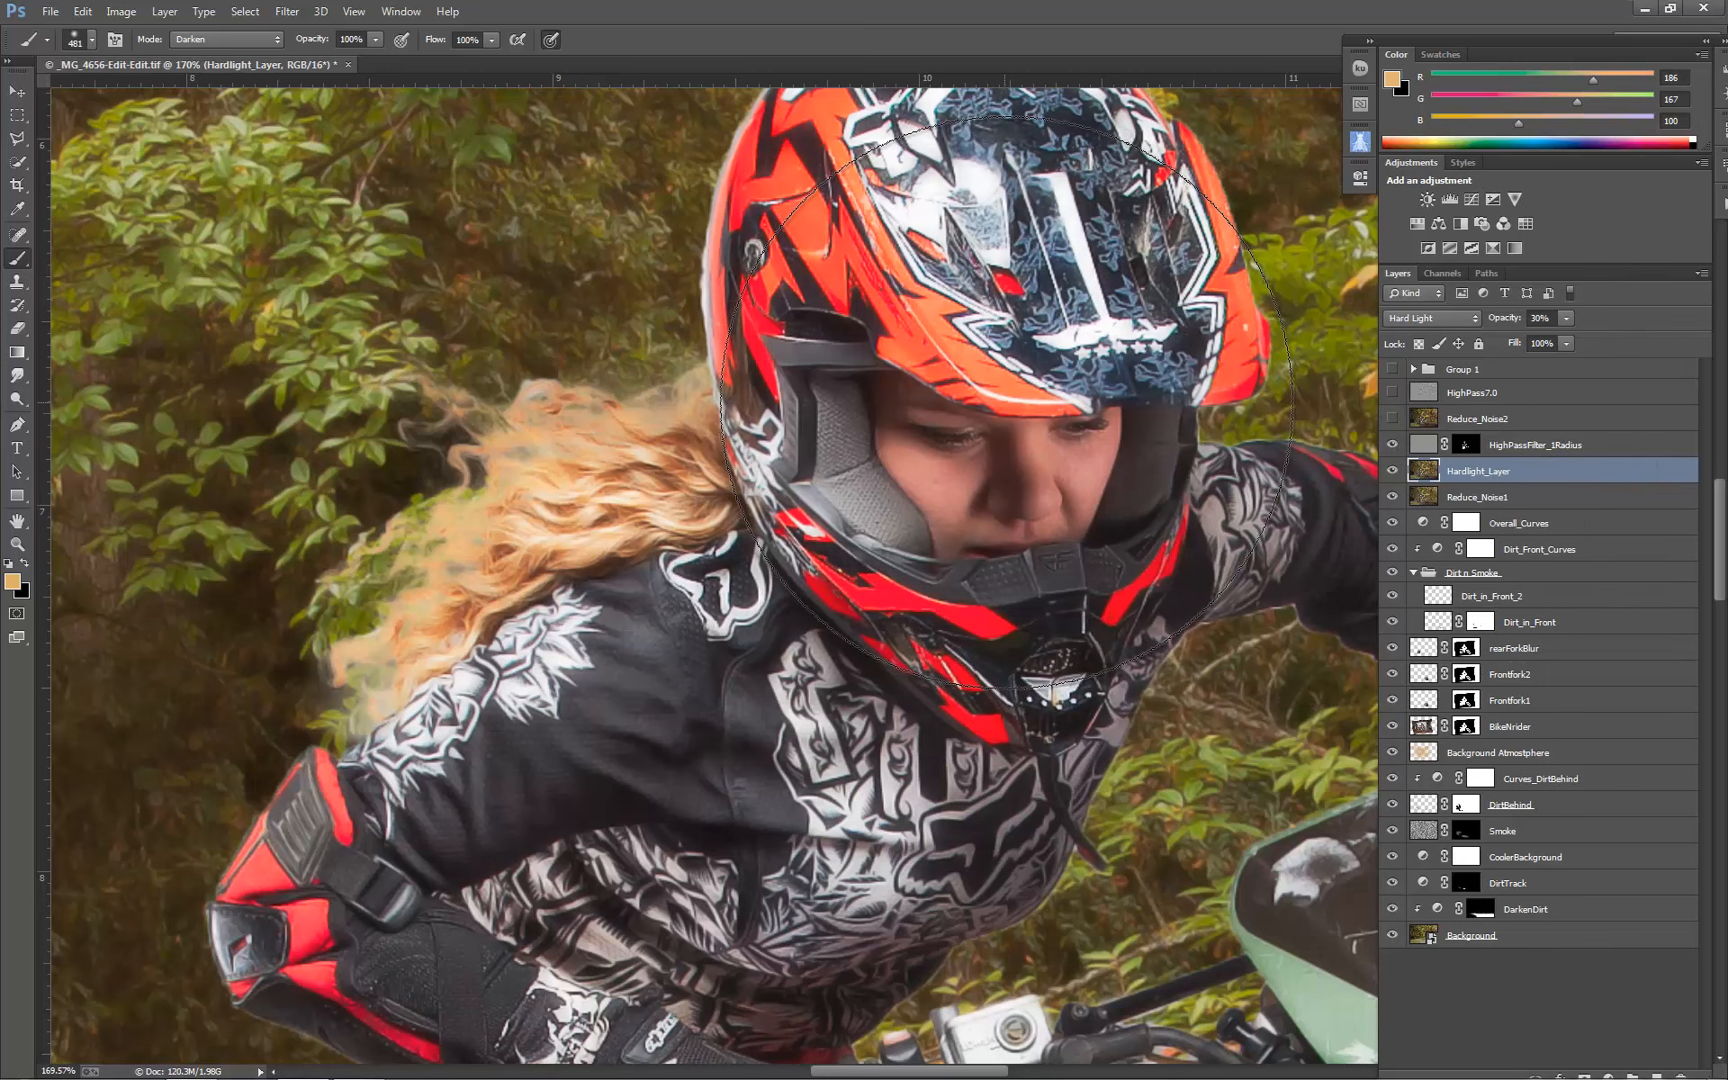
scroll(1025, 401, down, 2)
scroll(1024, 401, down, 1)
Select the HighPassFilter_1Radius layer mask and reduce the brush size to 159 px.
click(1475, 448)
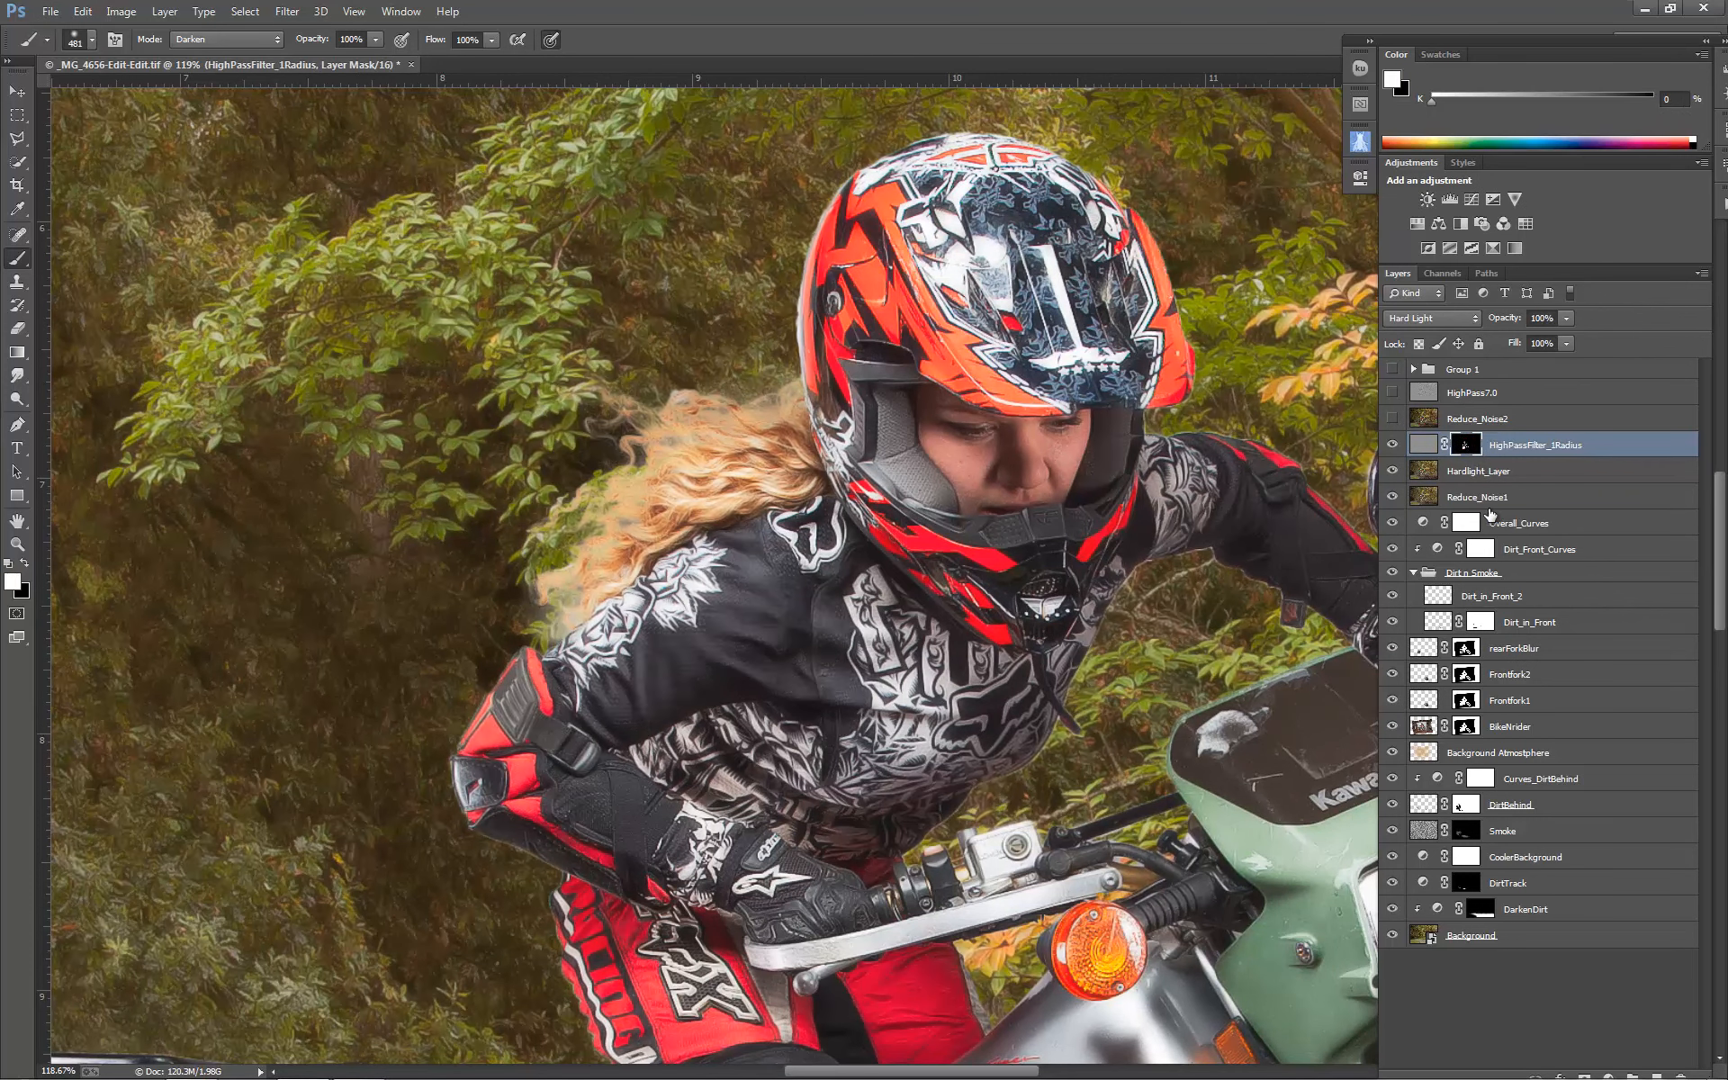
scroll(1096, 427, down, 1)
alt+right_click(1097, 427)
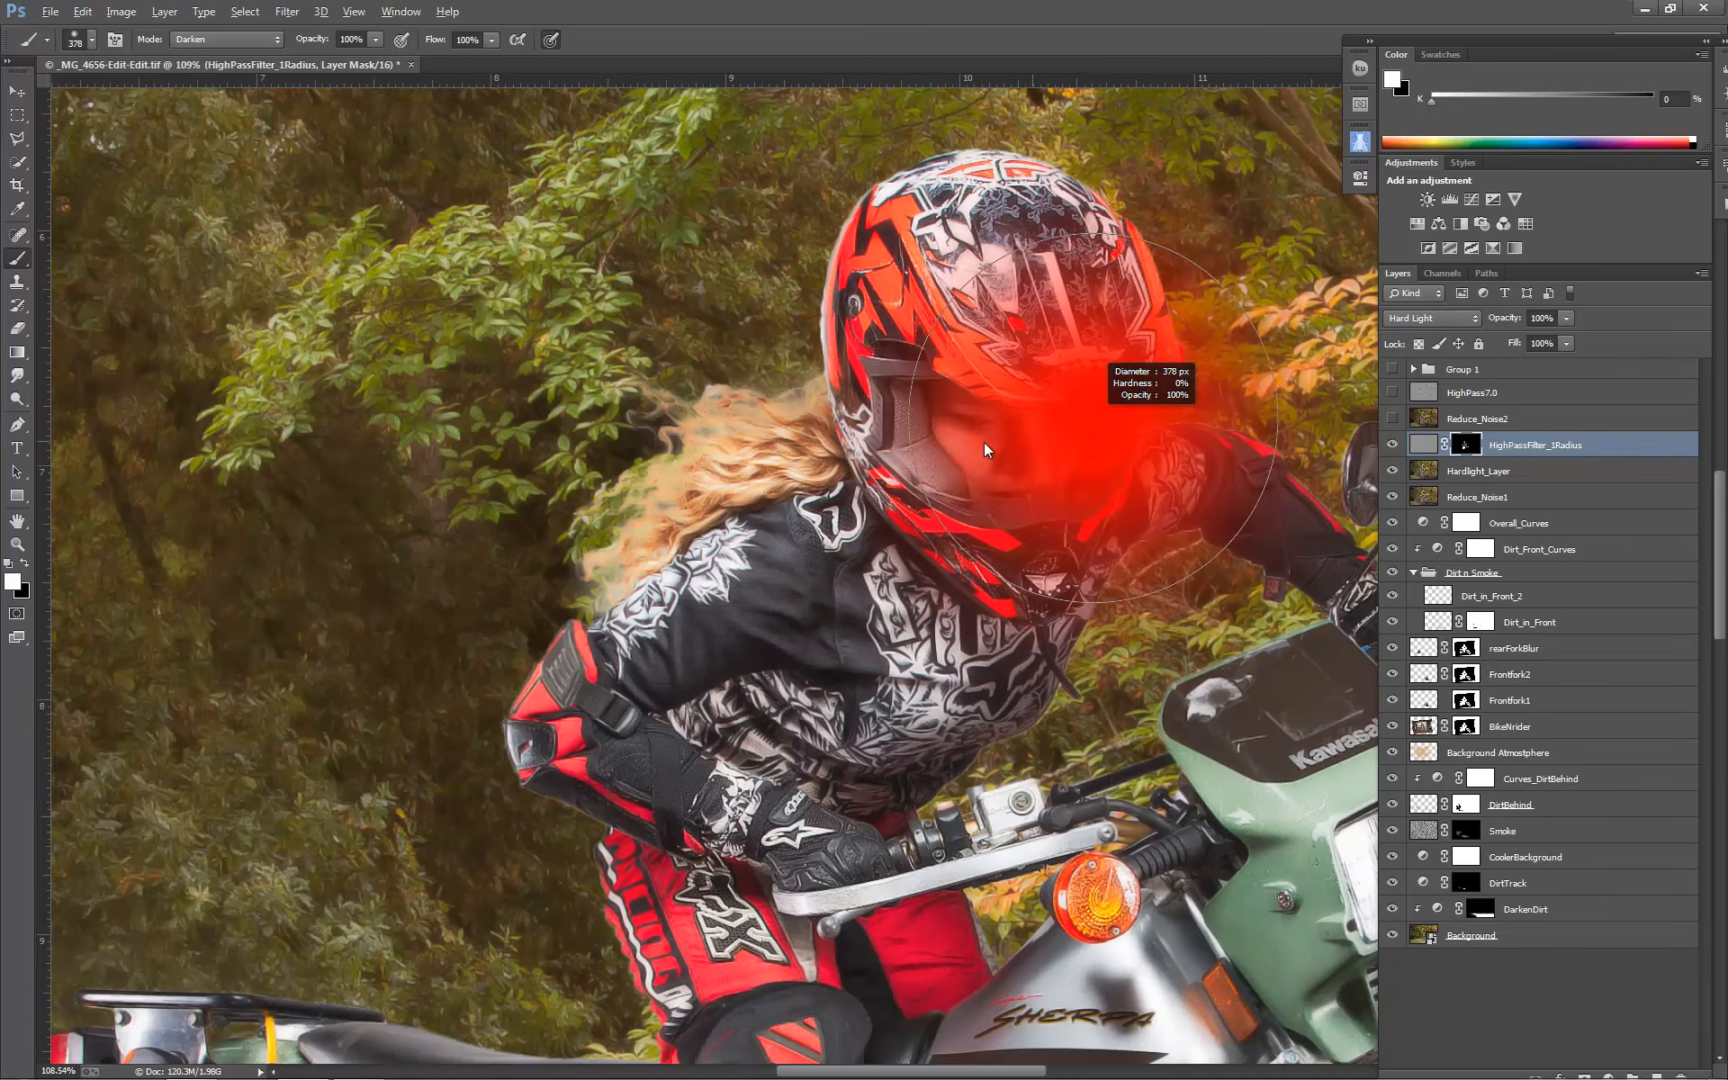
mouse_move(921, 598)
mouse_down()
mouse_move(867, 413)
mouse_move(889, 375)
mouse_up()
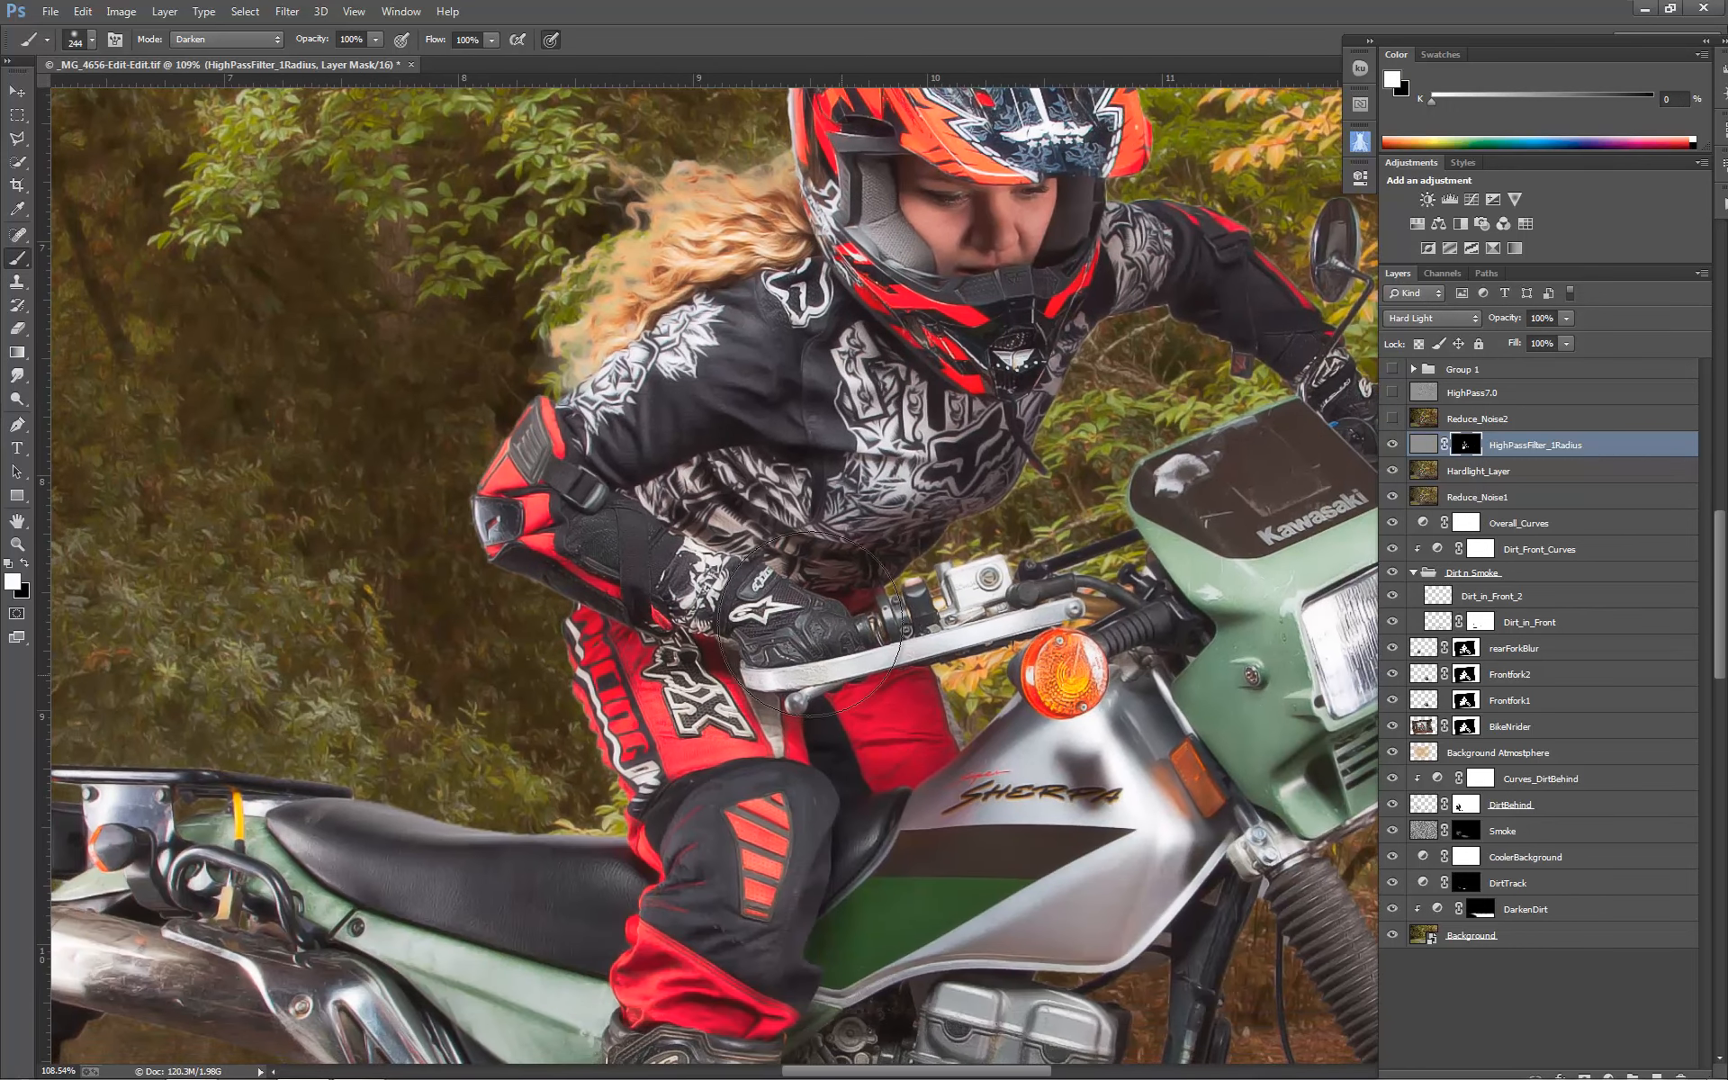
alt+right_click(799, 408)
drag(867, 669, 921, 274)
drag(764, 794, 853, 517)
Compare the boot, engine and front fork with the HighPassFilter_1Radius layer off and on, and review the full composite.
click(1392, 445)
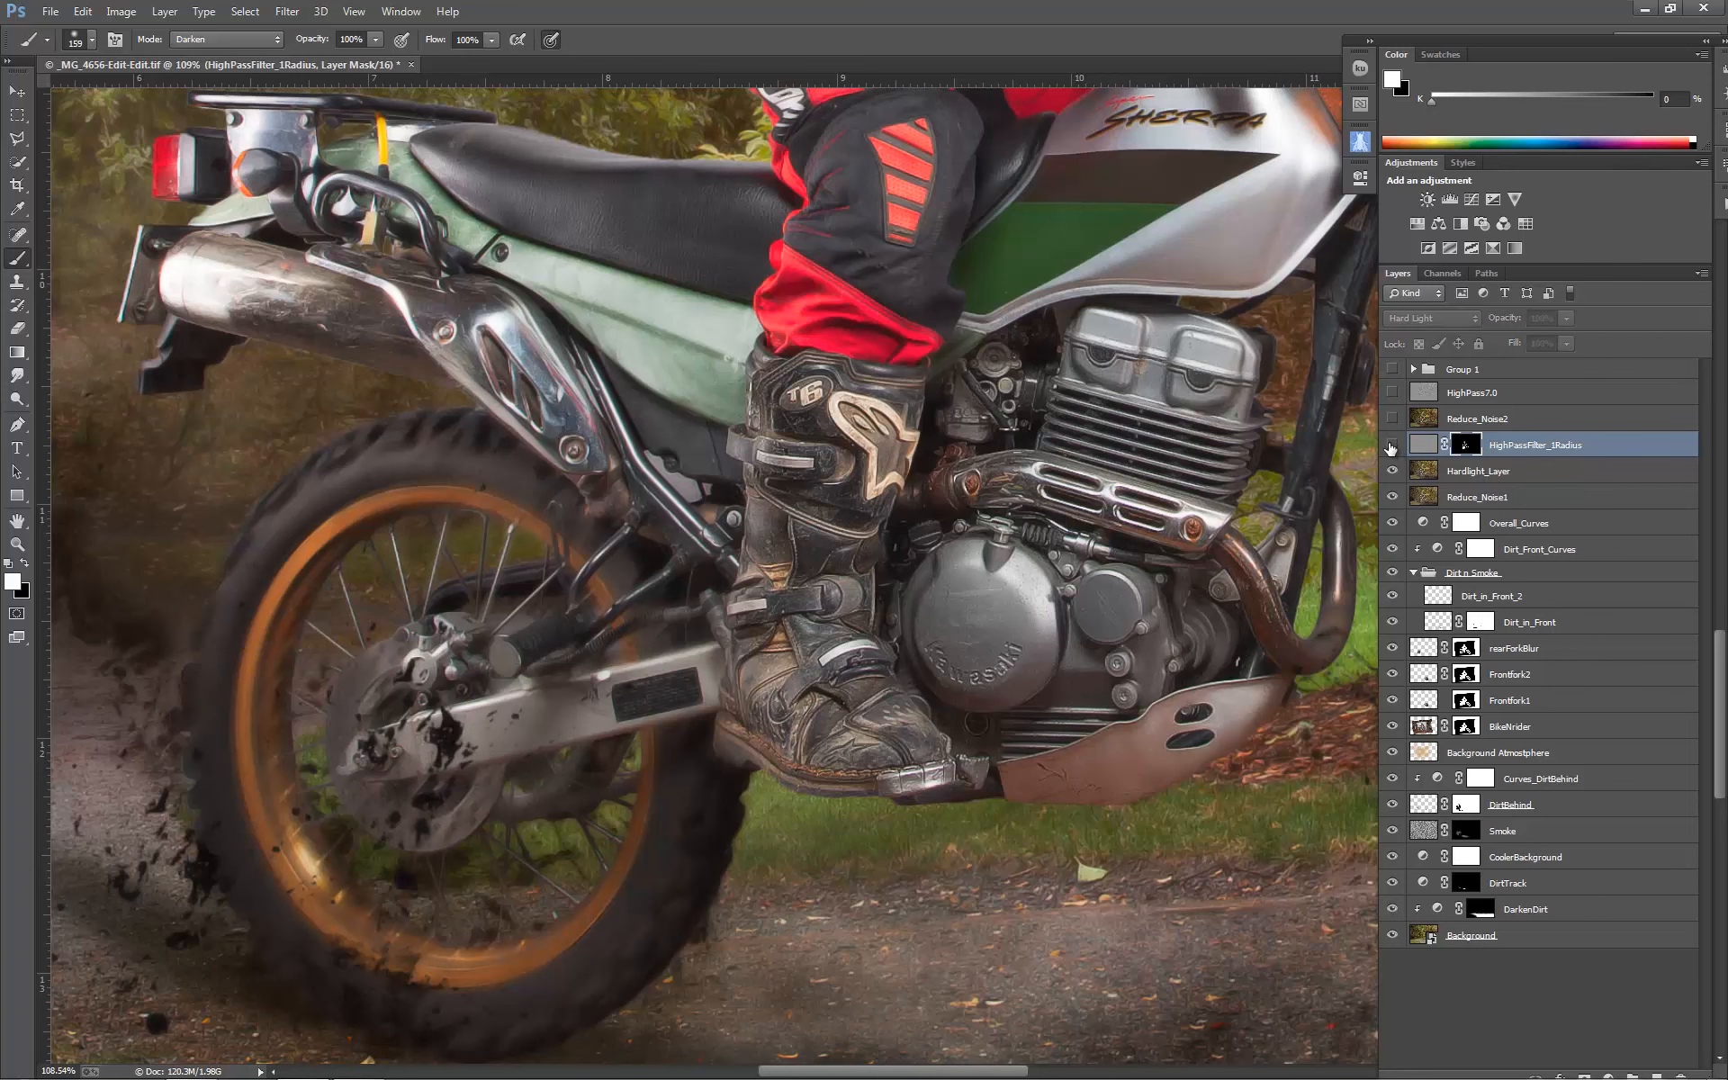
click(1393, 445)
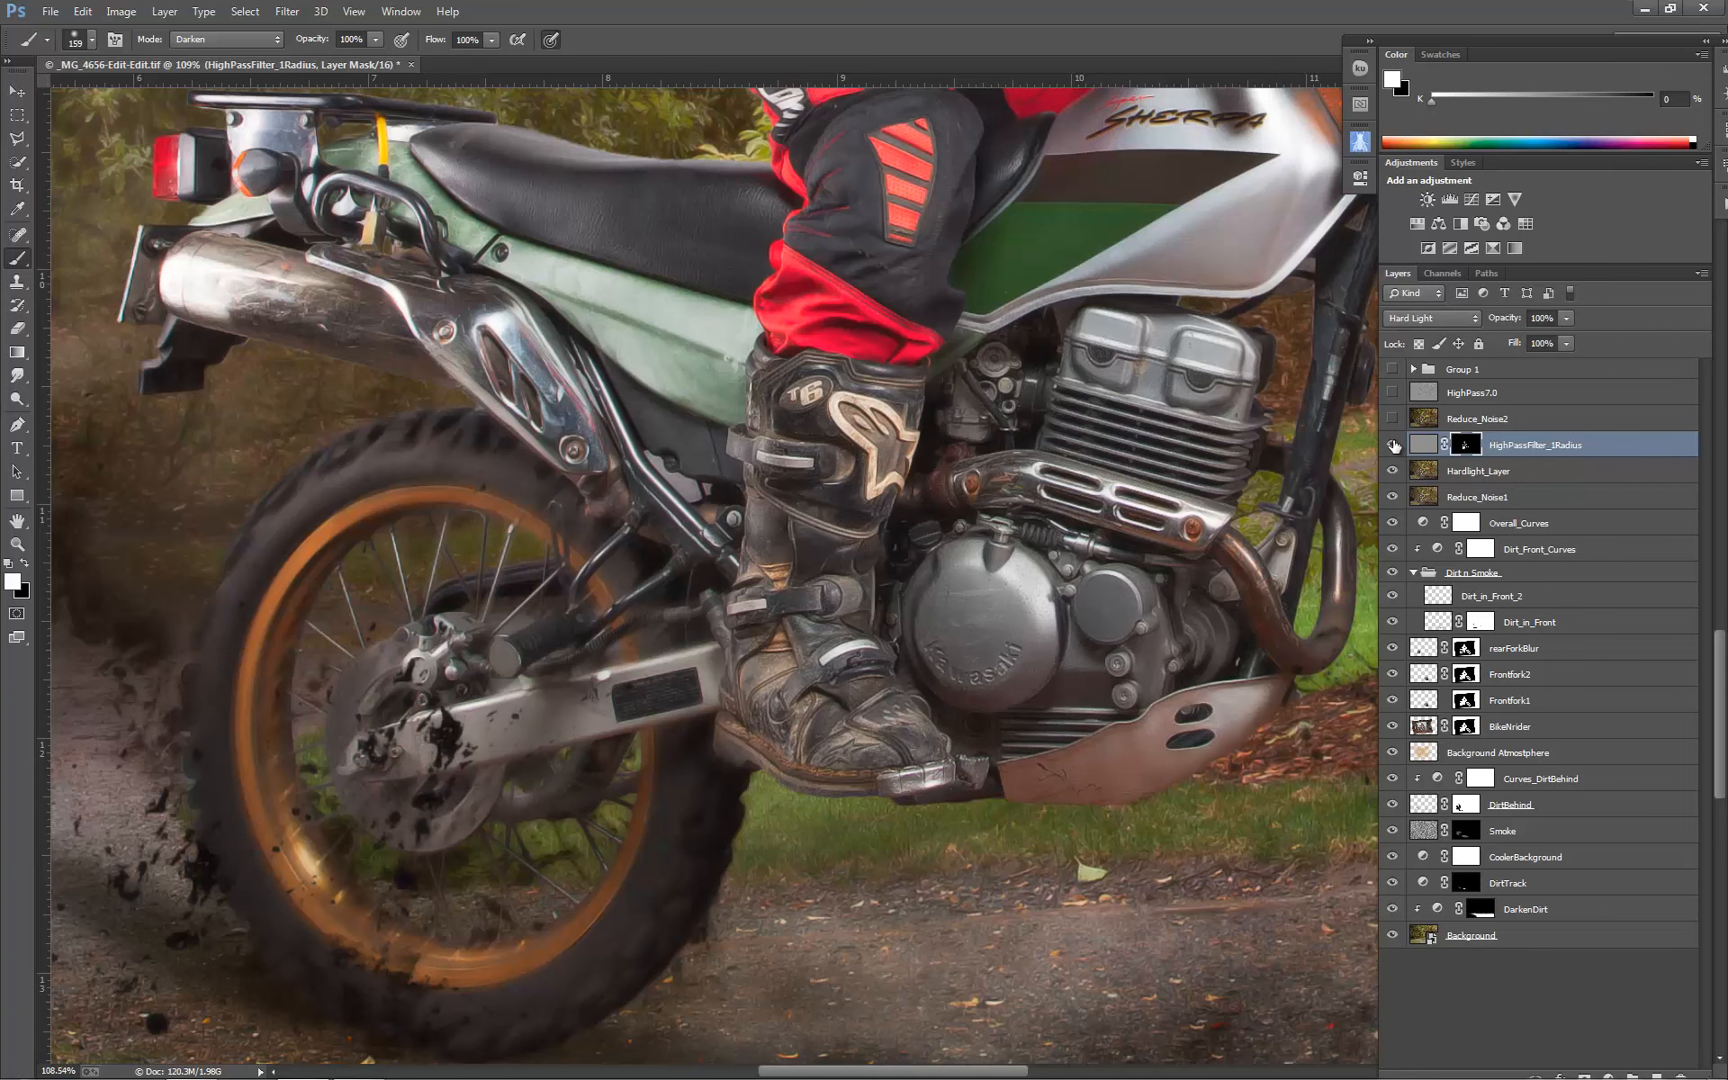
drag(1279, 414, 797, 292)
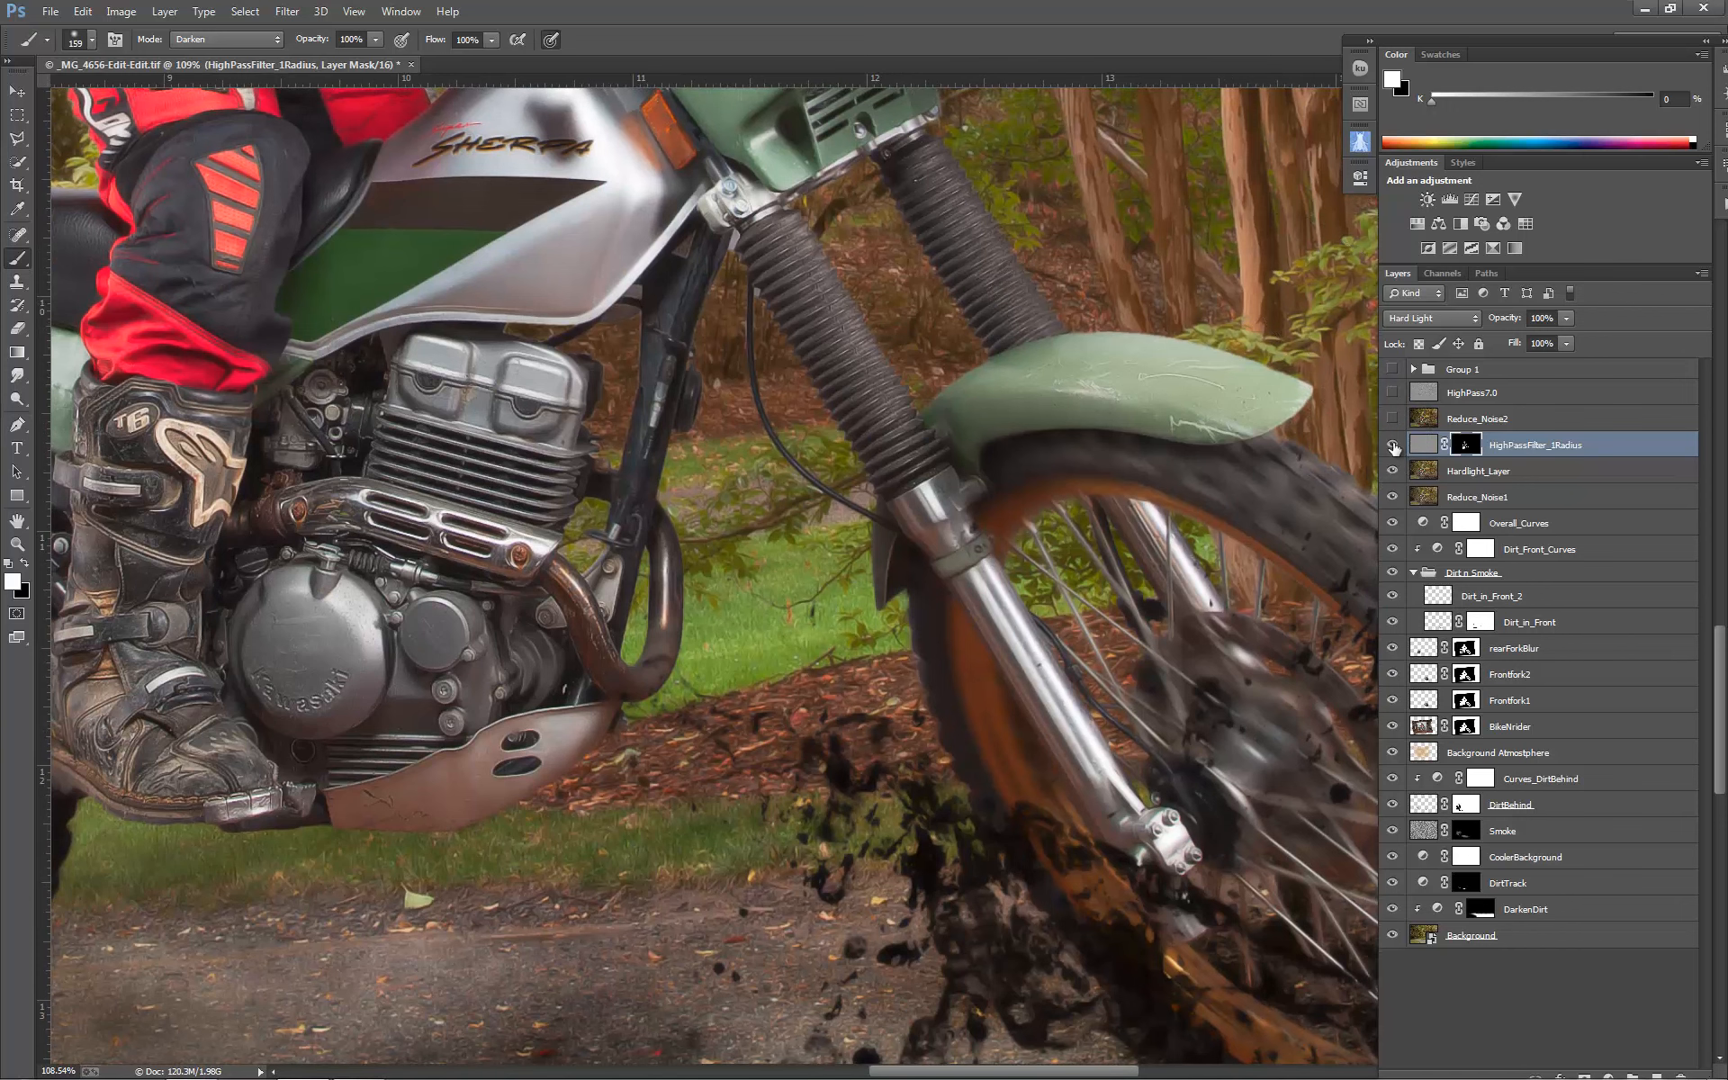
click(1393, 446)
click(1394, 446)
drag(800, 377, 1087, 723)
key(ctrl+minus)
key(ctrl+minus)
key(ctrl+minus)
key(ctrl+minus)
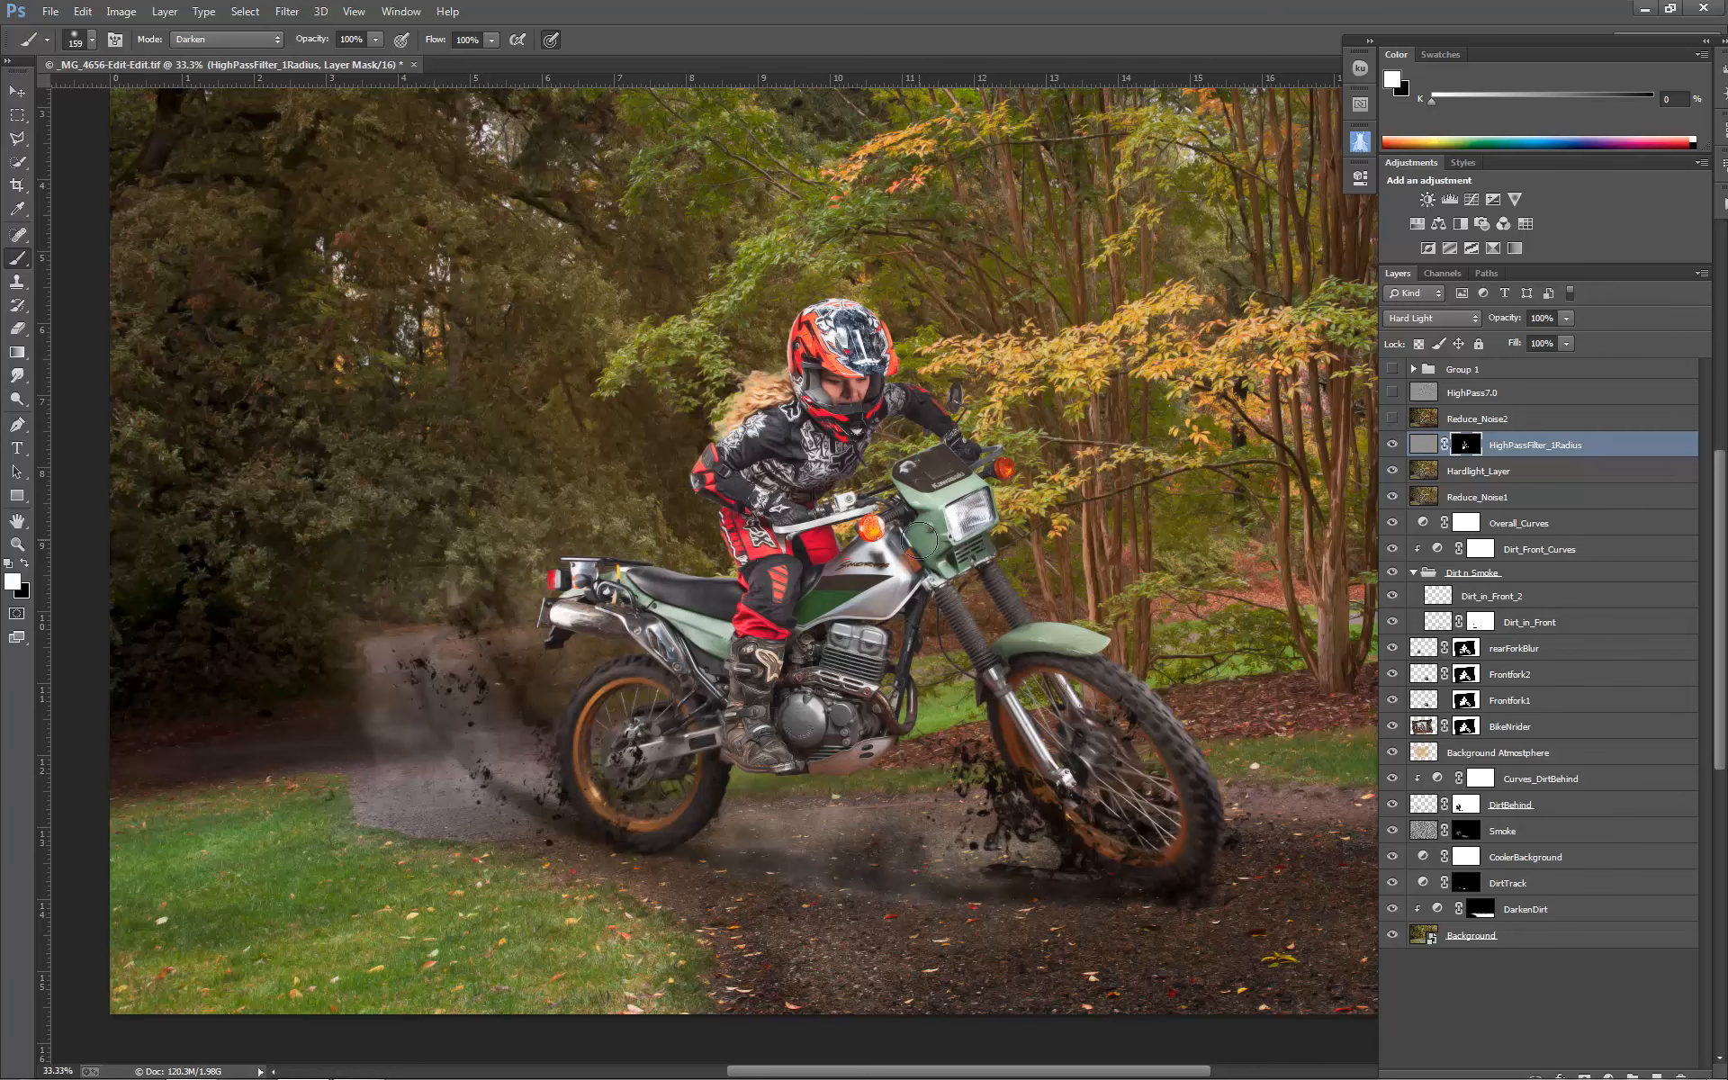
Examine the sharpened headlight, the rider's face, jacket and glove, and the handlebar at high magnification.
scroll(893, 511, up, 13)
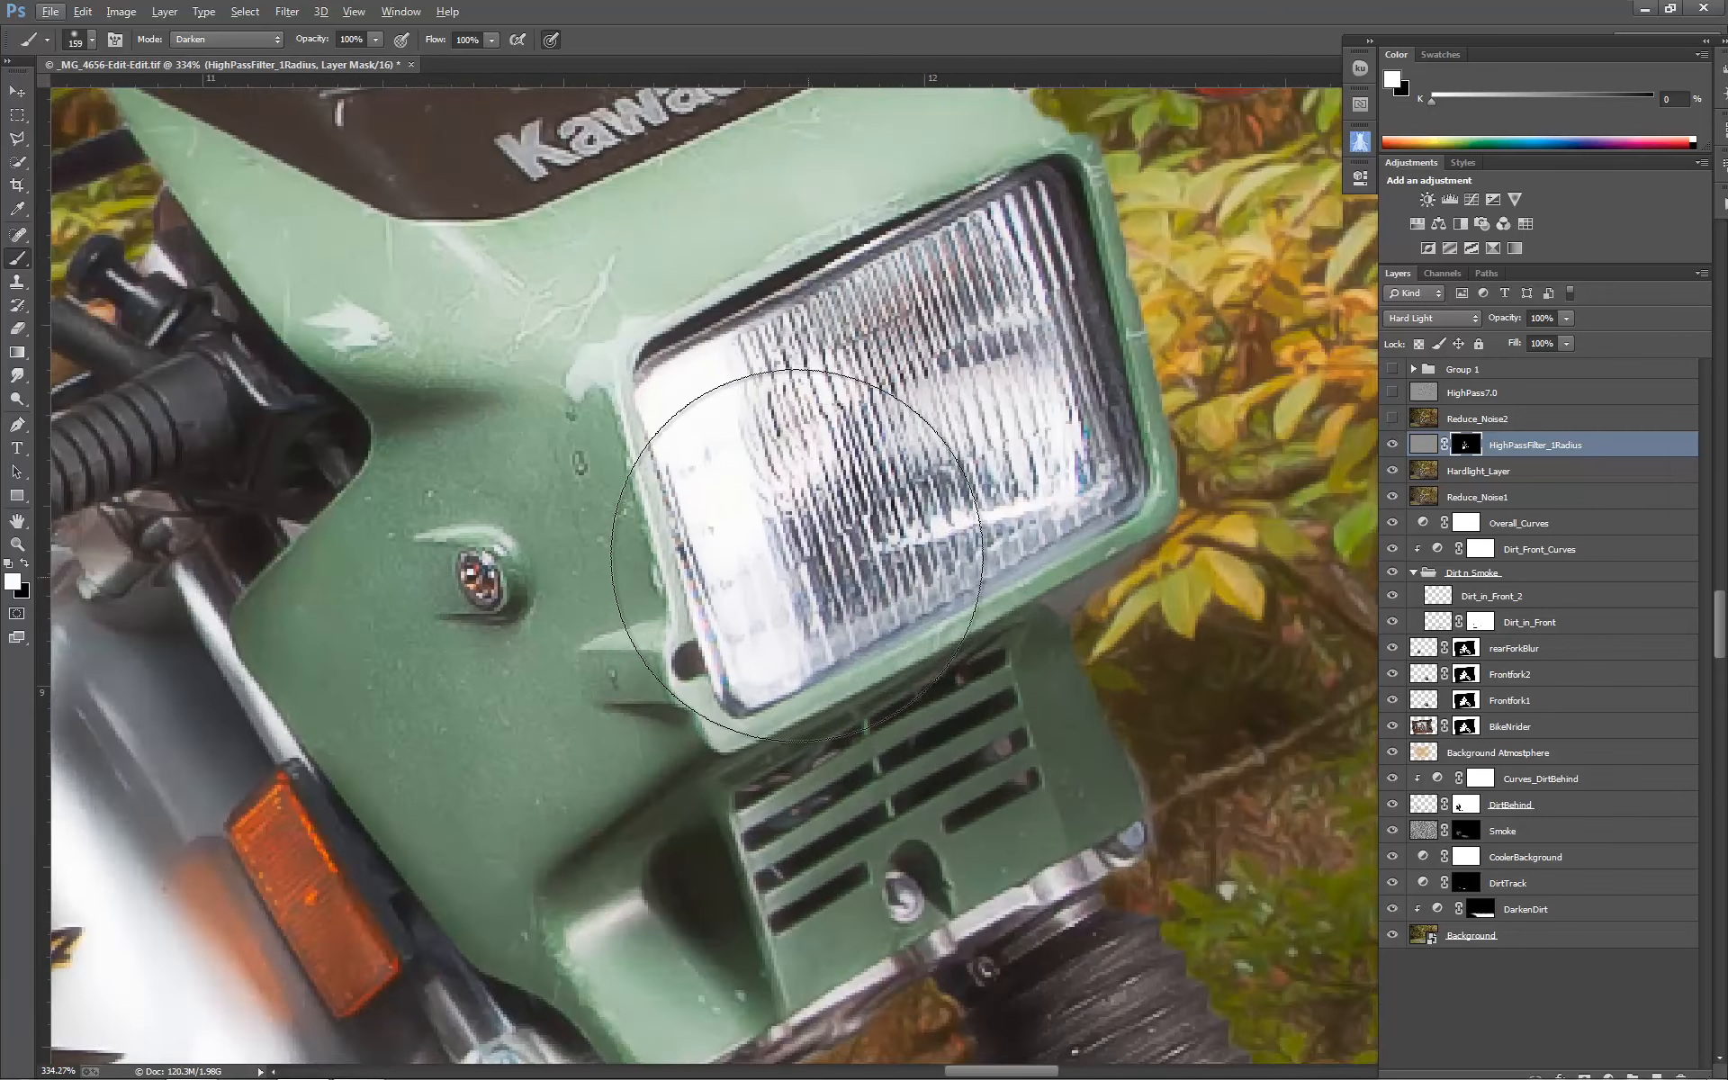
drag(825, 533, 1314, 1017)
drag(414, 99, 982, 465)
scroll(1035, 432, up, 4)
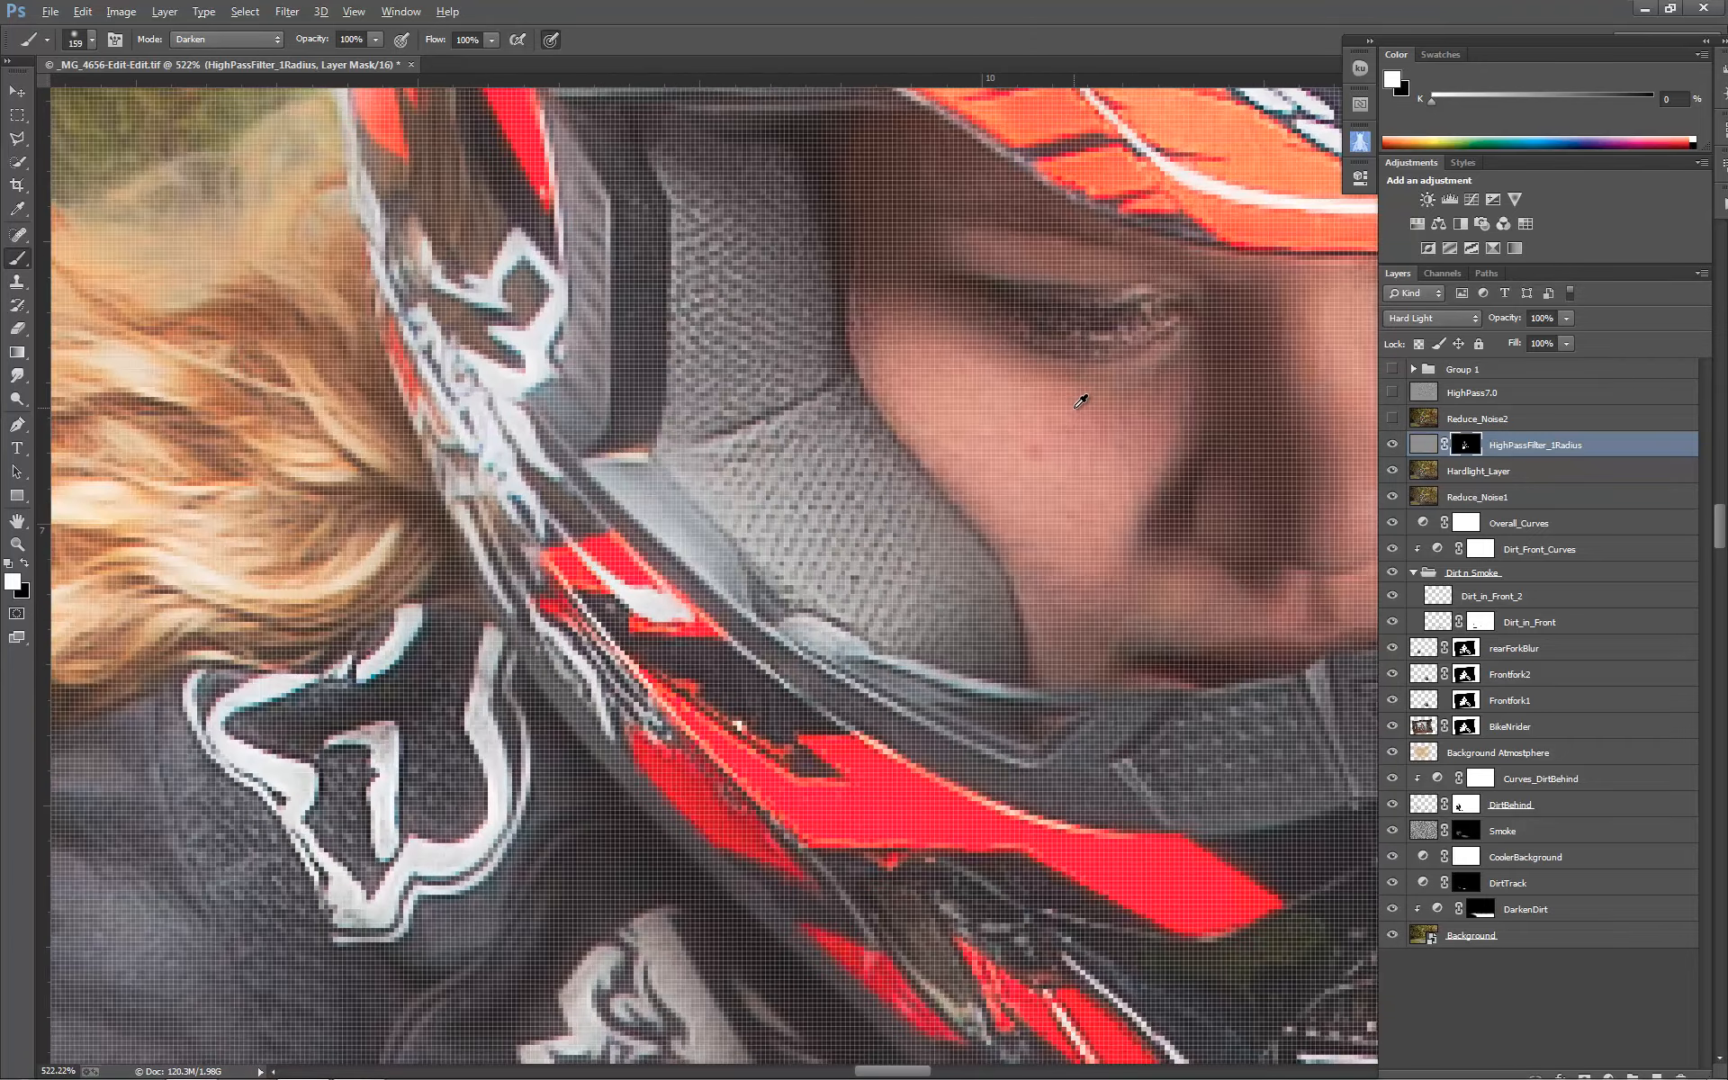
scroll(1085, 407, down, 1)
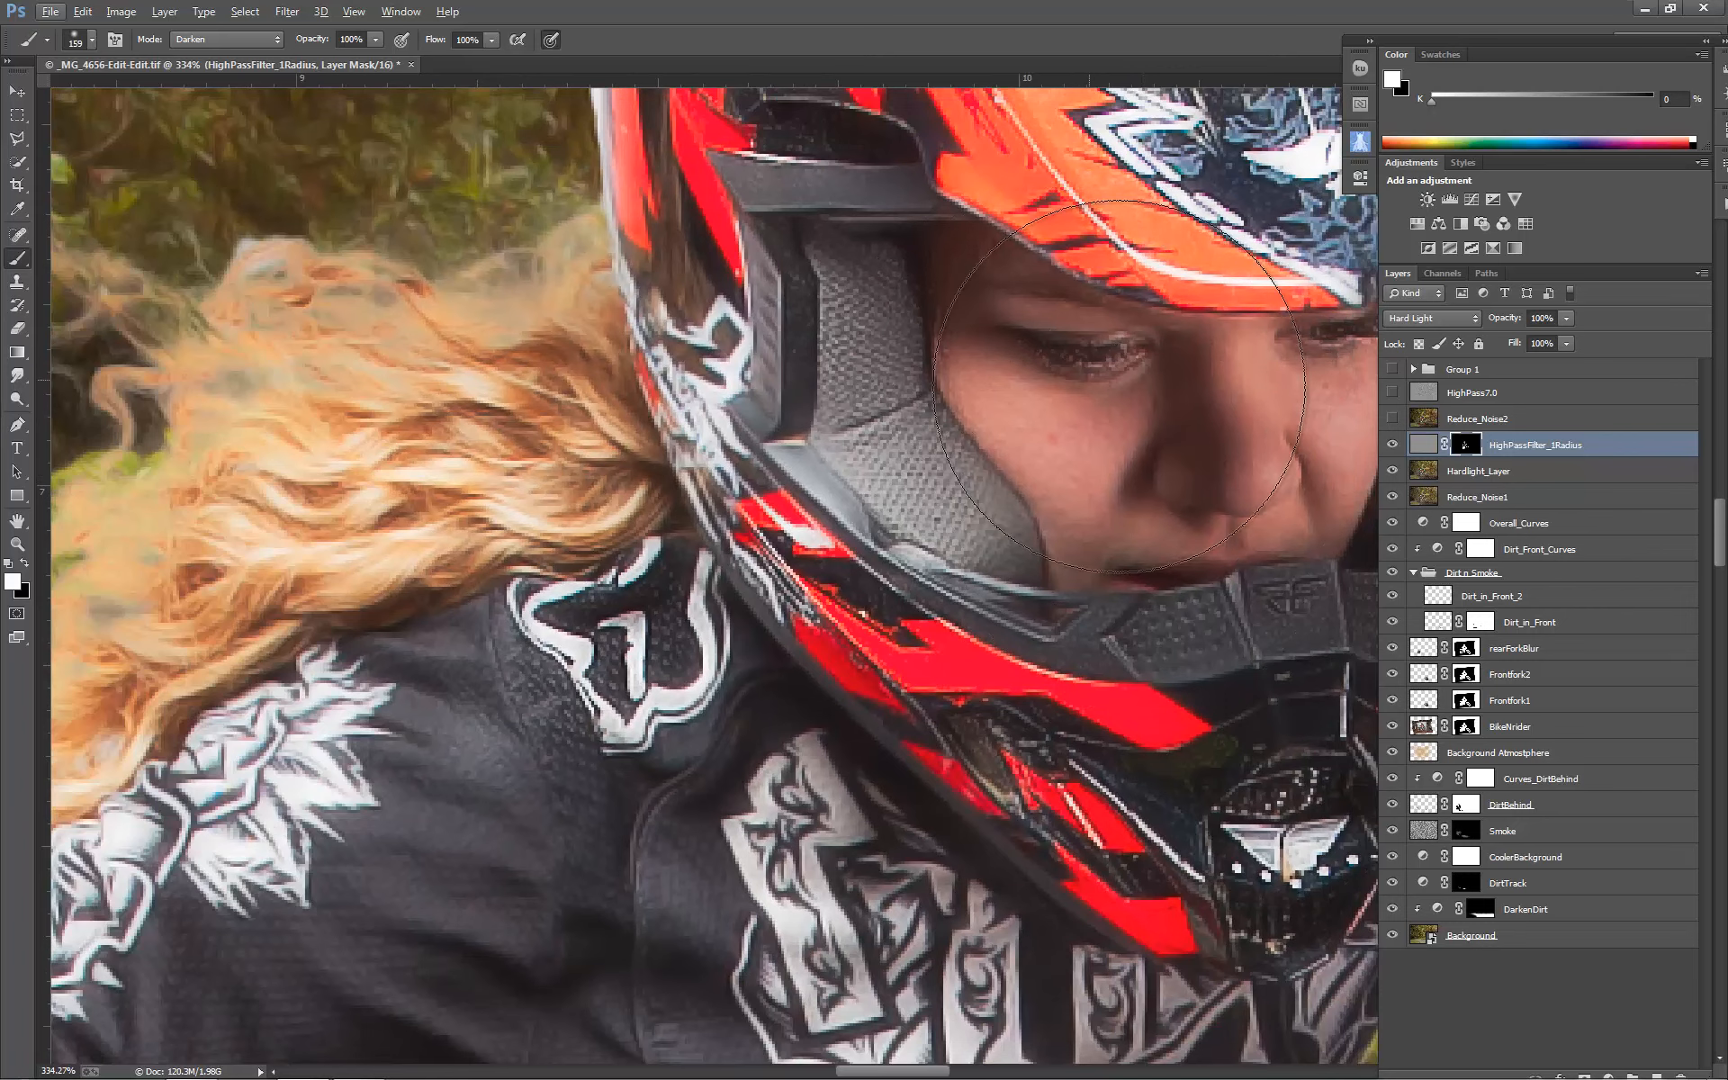
scroll(1098, 585, down, 2)
scroll(842, 625, down, 2)
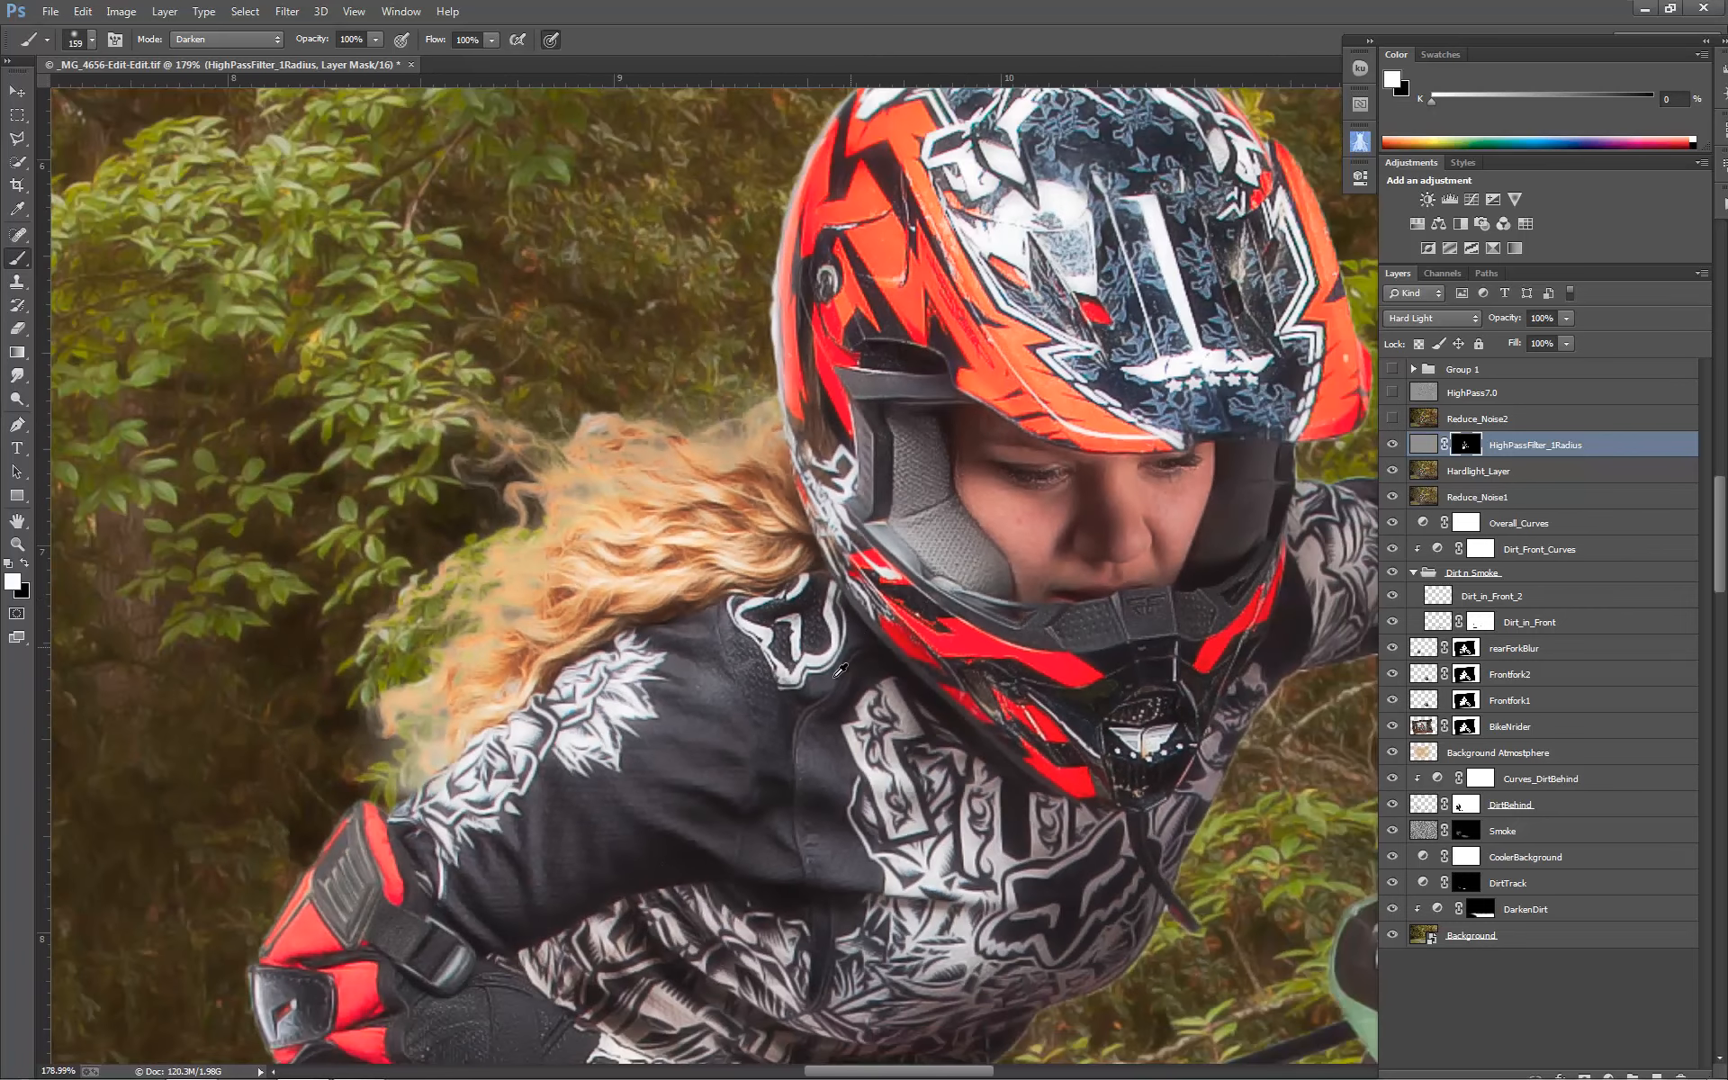
drag(722, 866, 837, 401)
drag(746, 587, 666, 337)
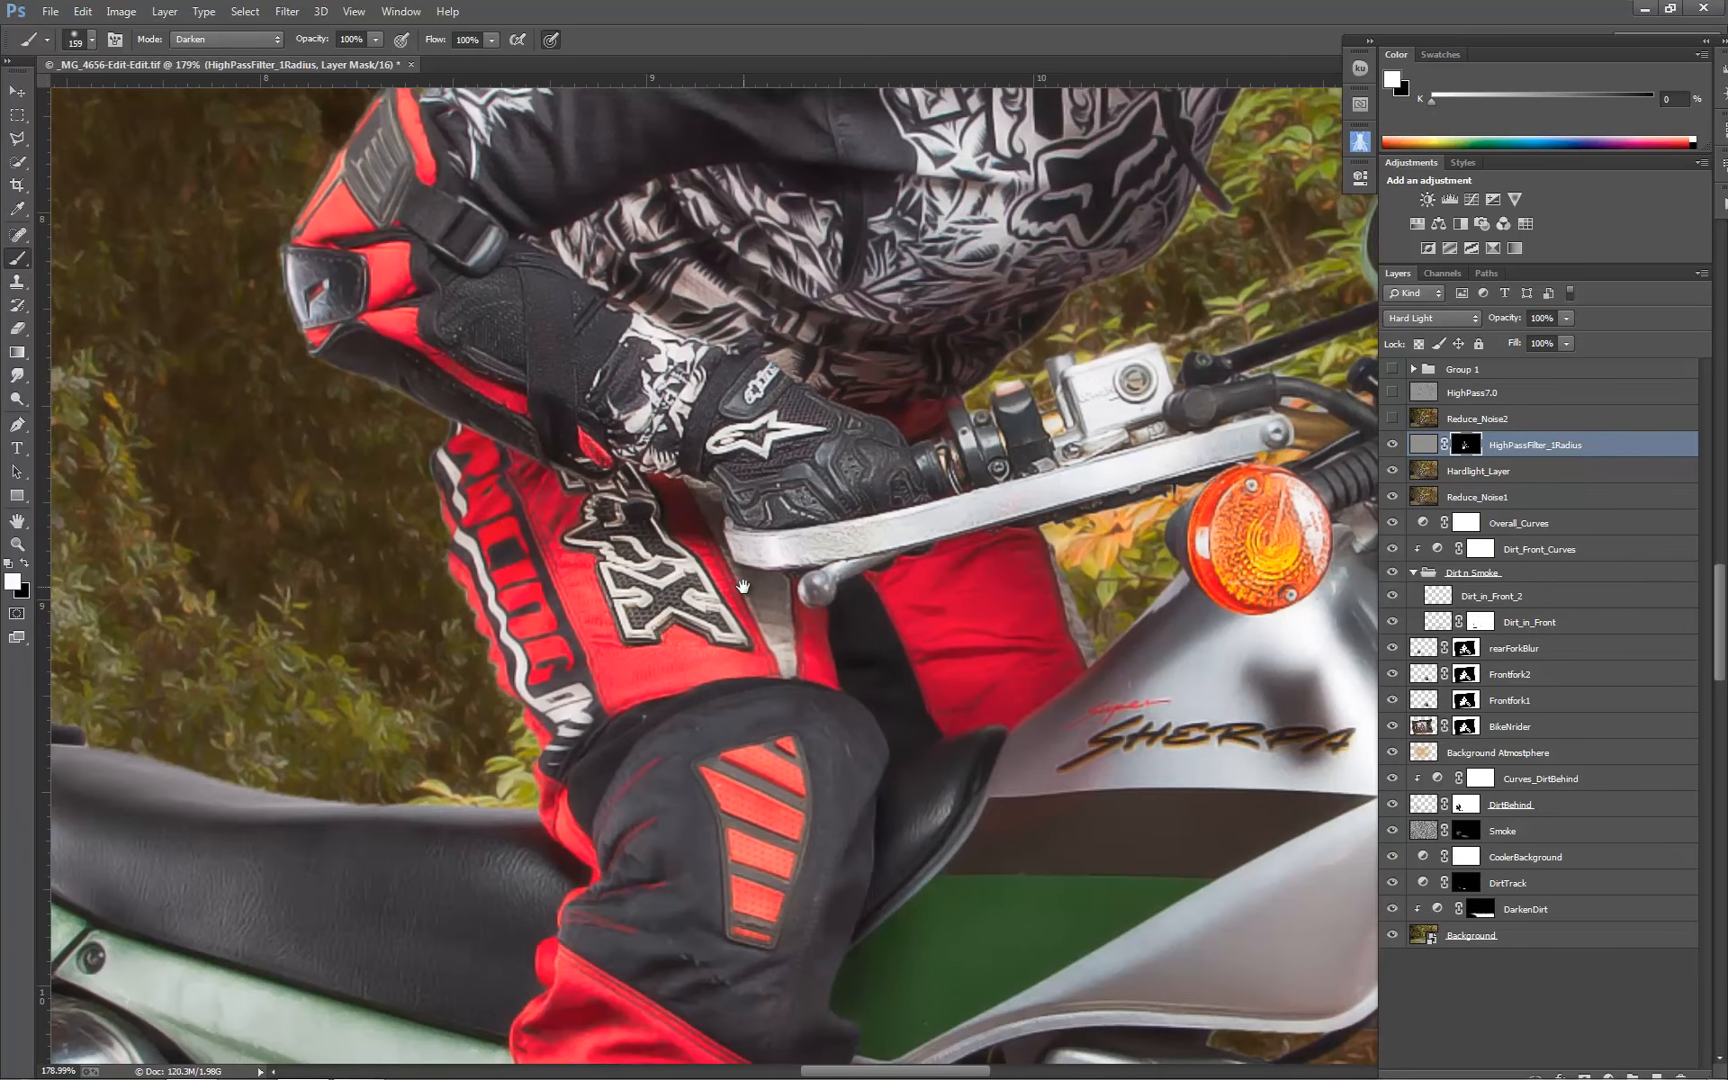
scroll(820, 504, up, 2)
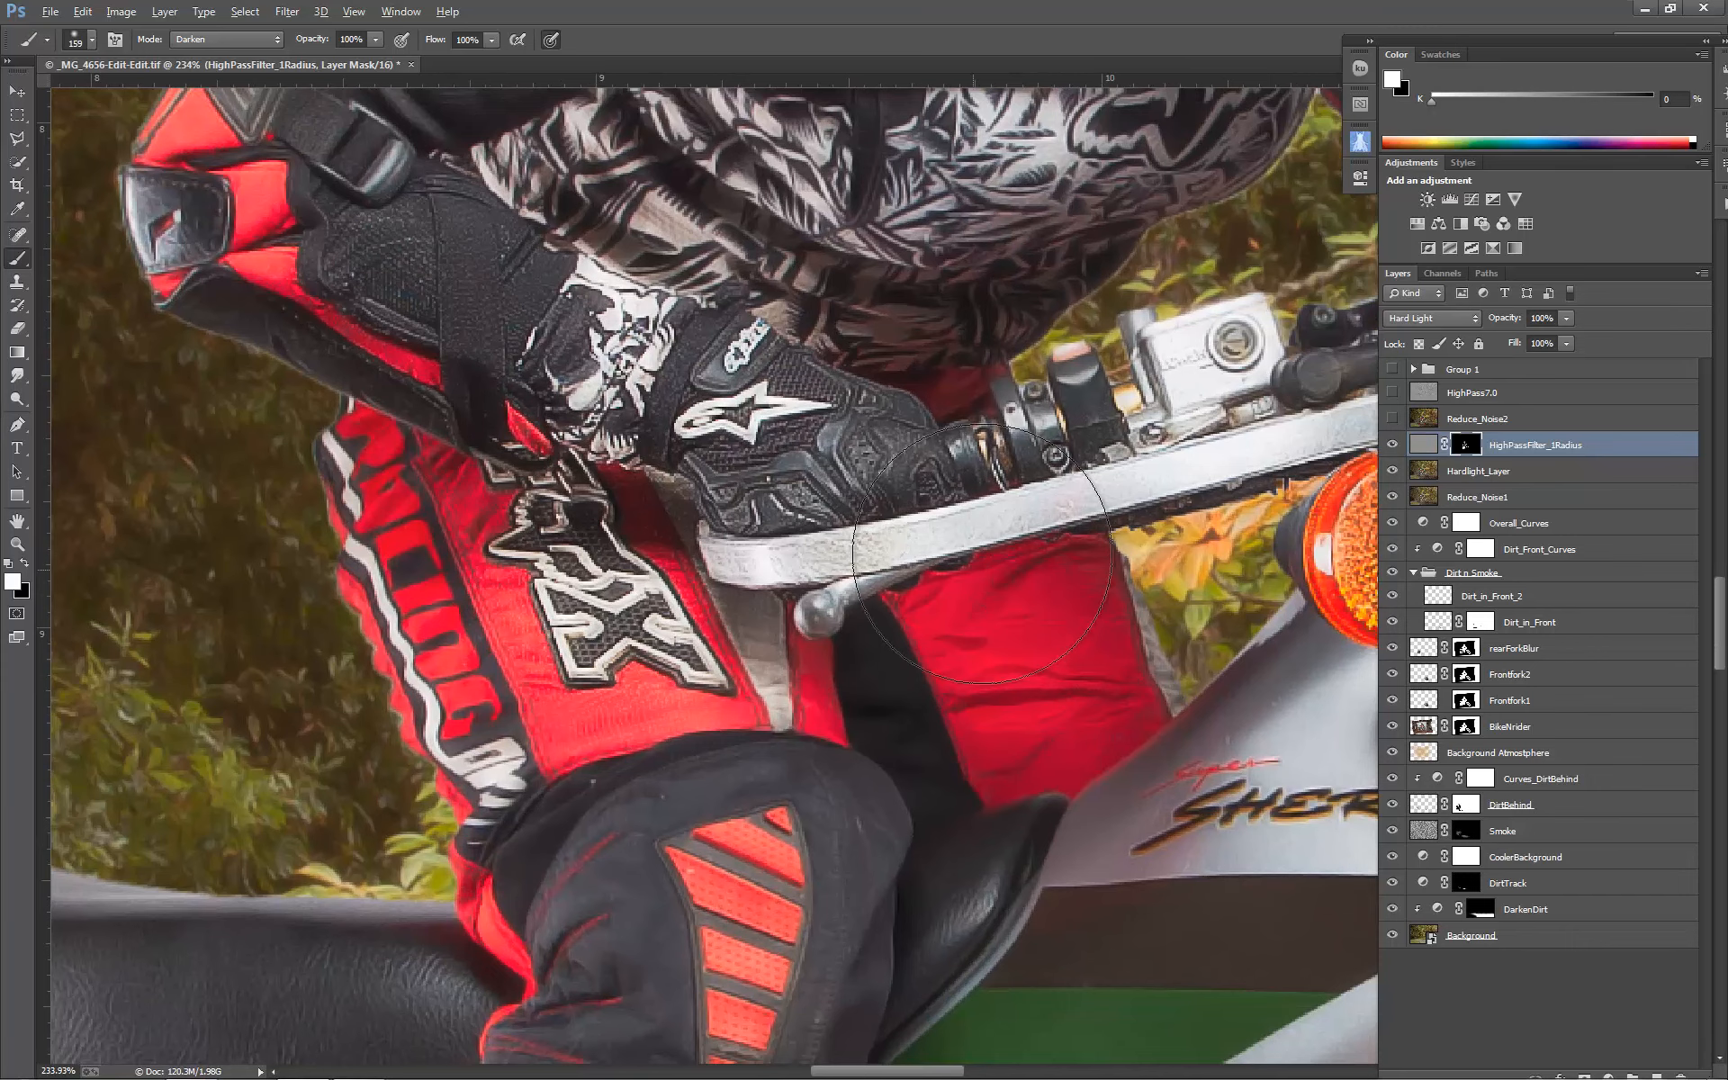
scroll(983, 554, down, 1)
scroll(900, 527, down, 5)
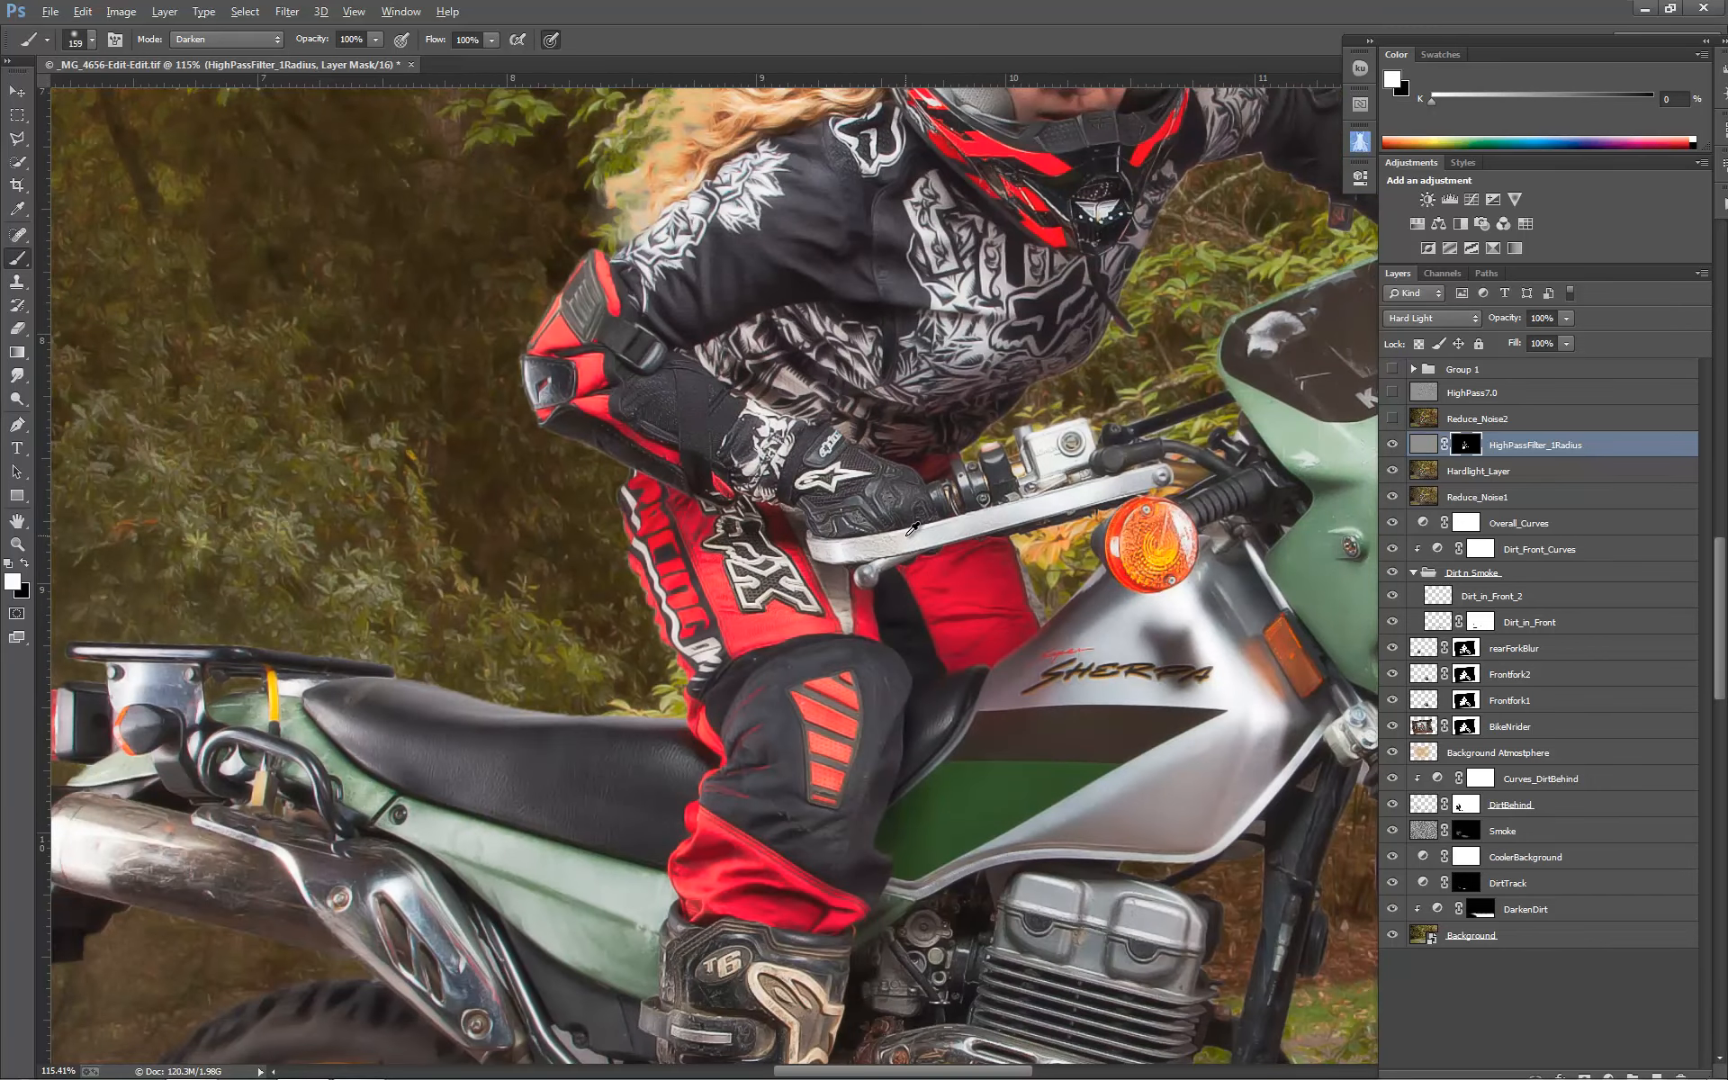
scroll(1332, 459, up, 4)
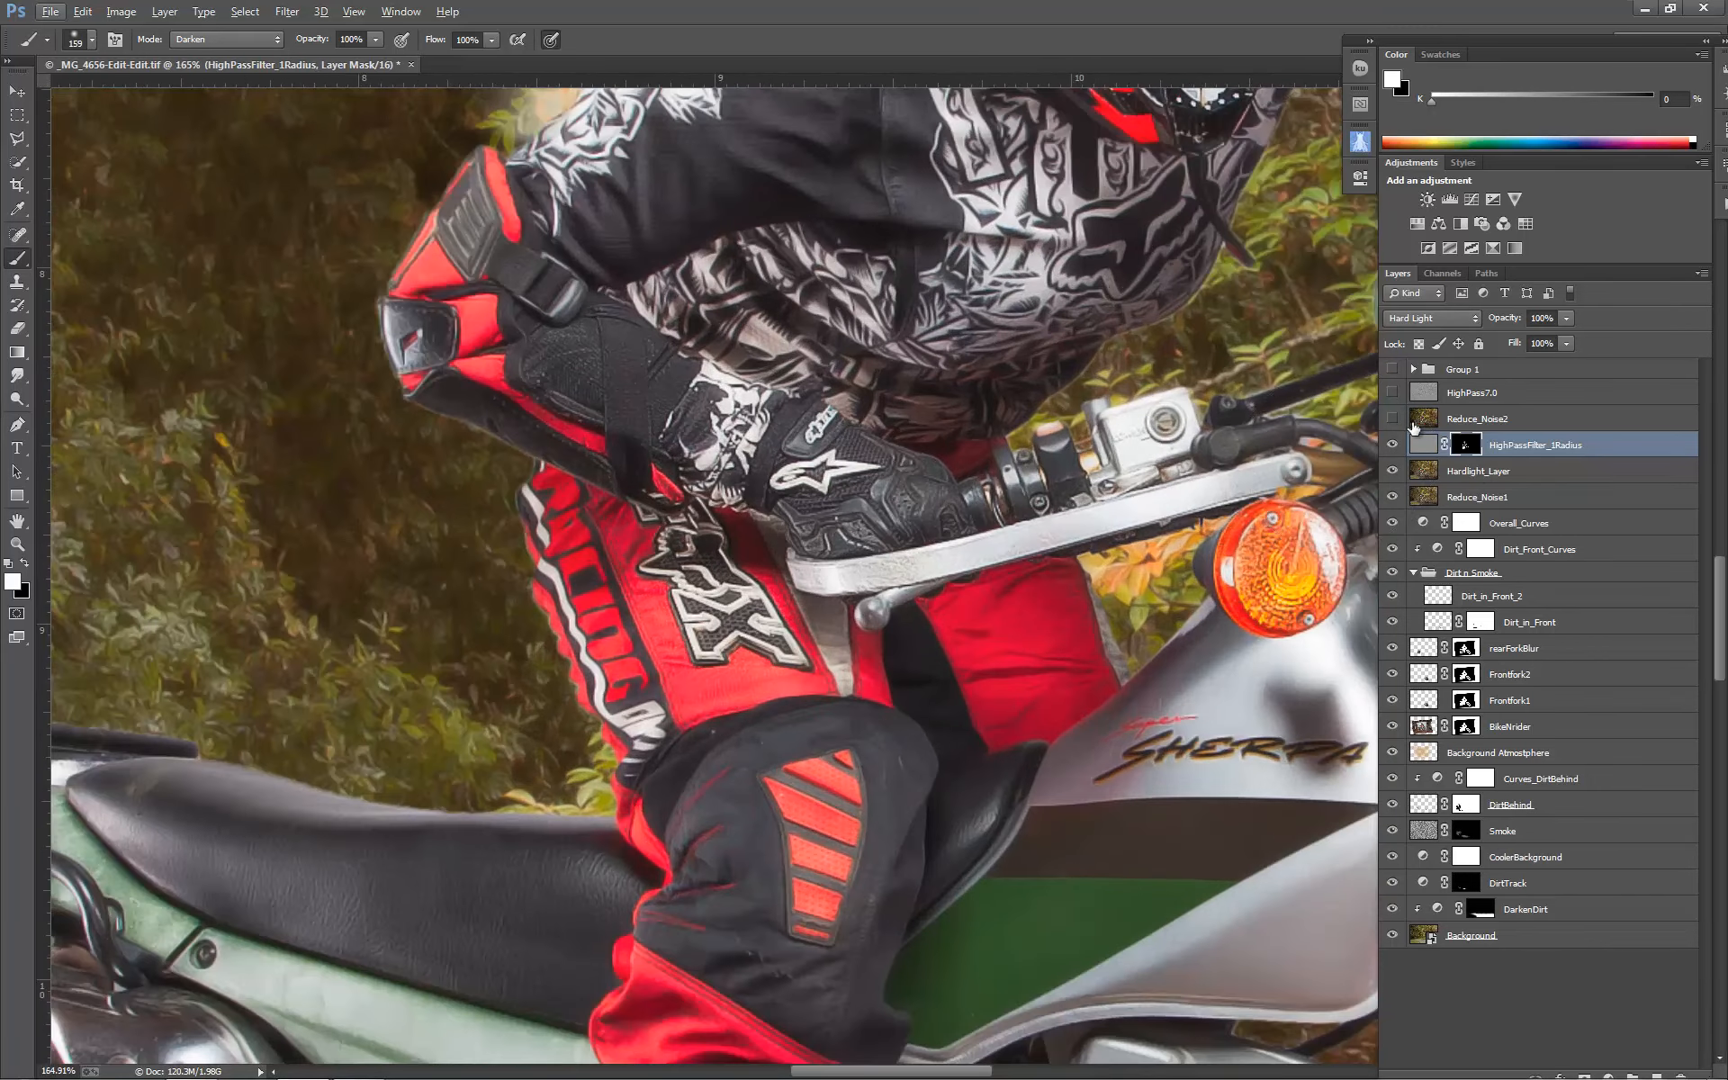
Show the Reduce_Noise2 layer and inspect the rider's gear, engine and rear wheel up to 100% magnification.
click(1393, 420)
scroll(849, 489, down, 3)
scroll(849, 488, down, 5)
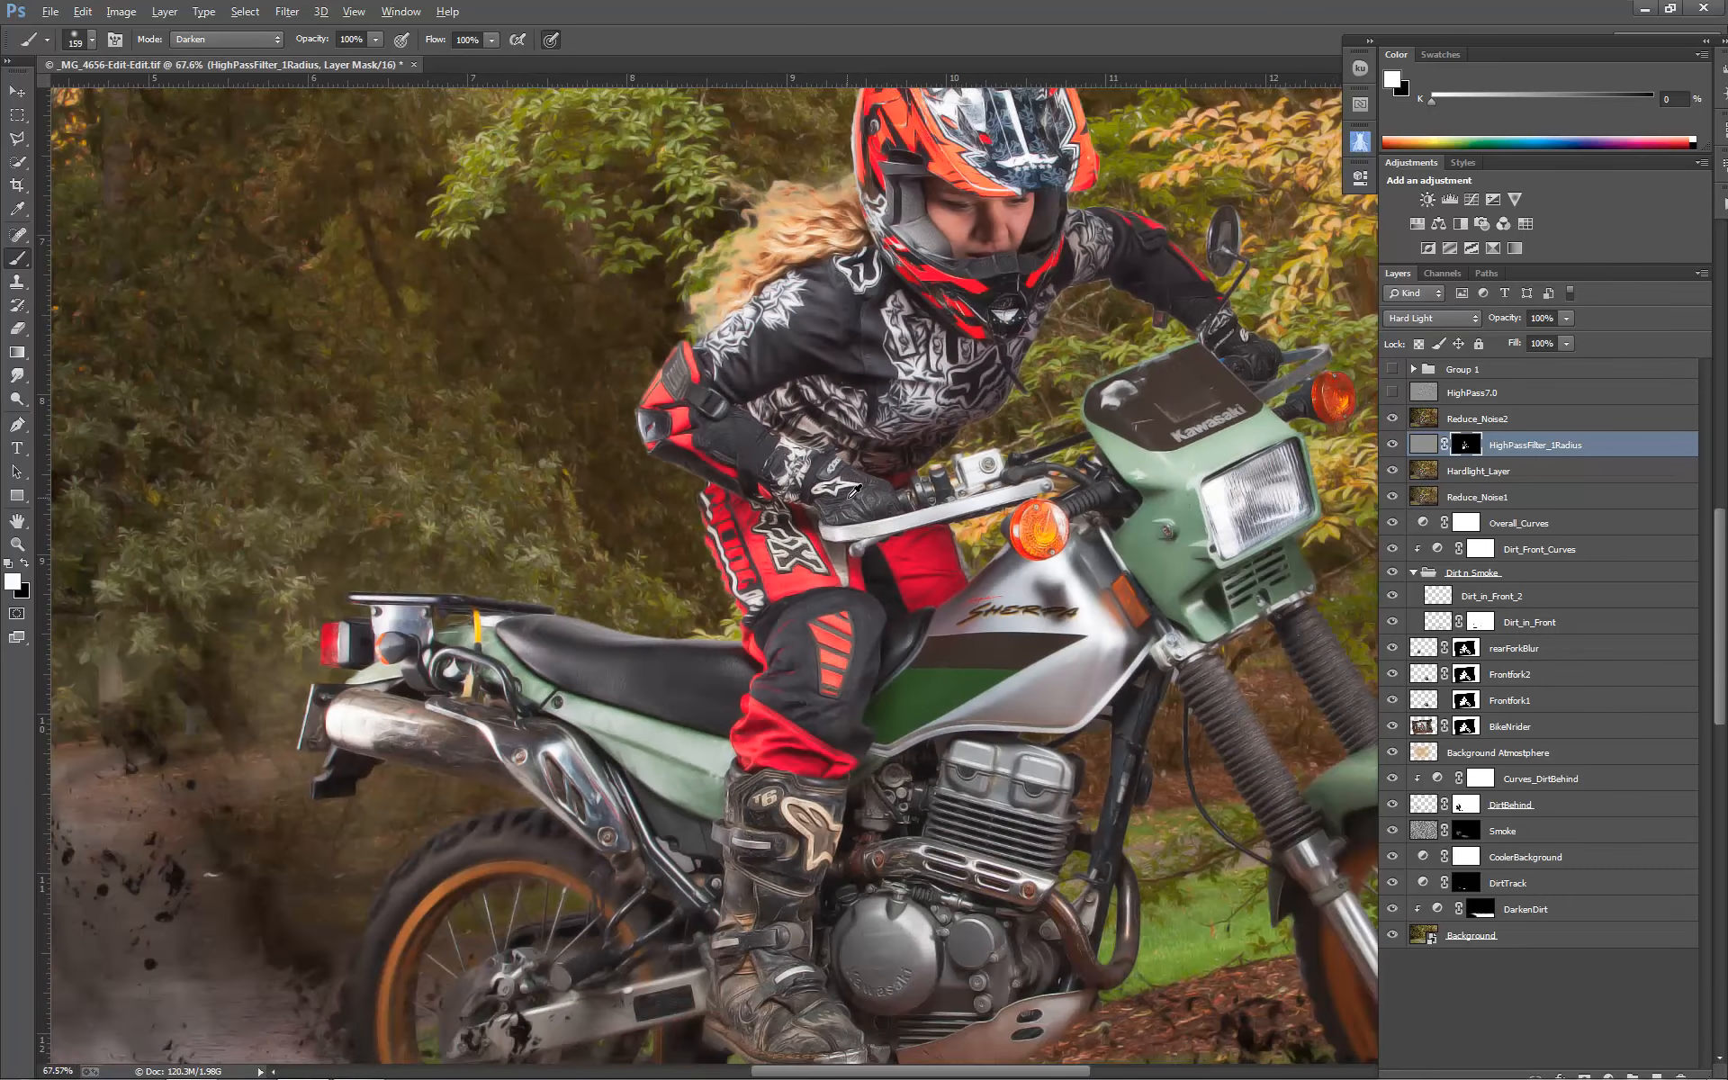
scroll(945, 580, up, 5)
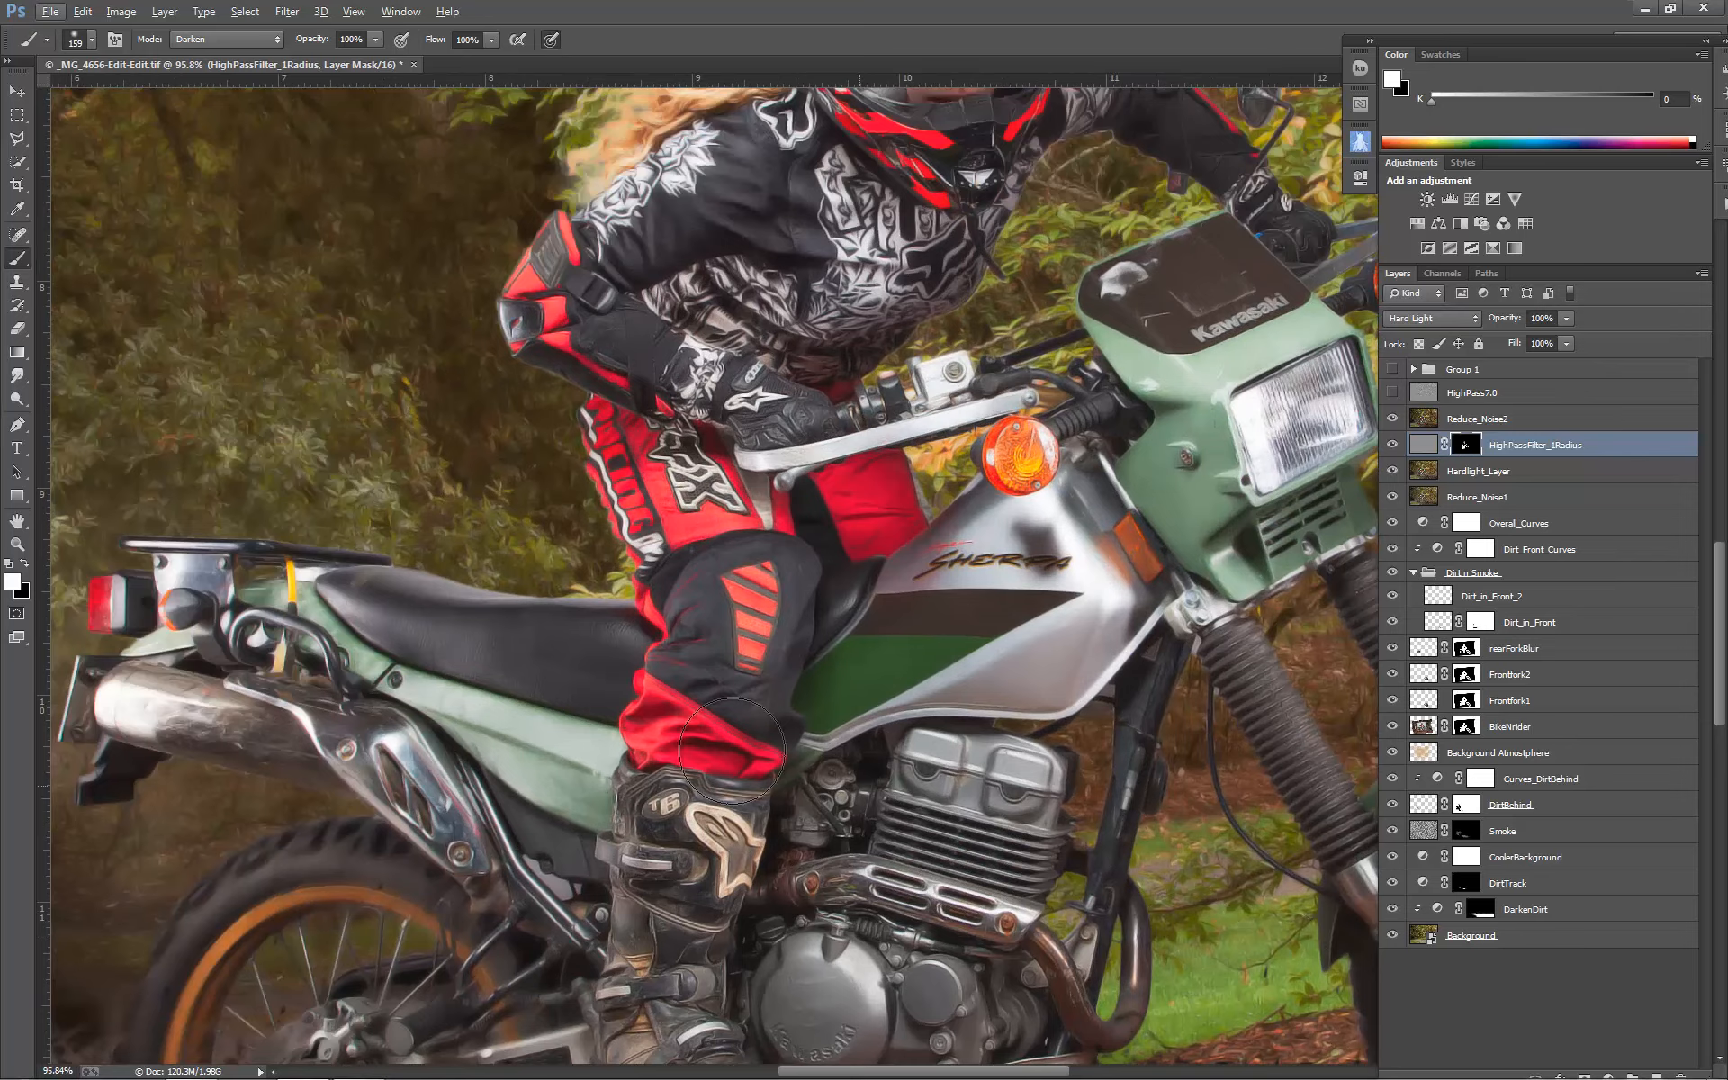
scroll(900, 810, up, 2)
drag(886, 778, 942, 456)
scroll(970, 557, up, 2)
scroll(970, 557, down, 4)
scroll(974, 551, down, 3)
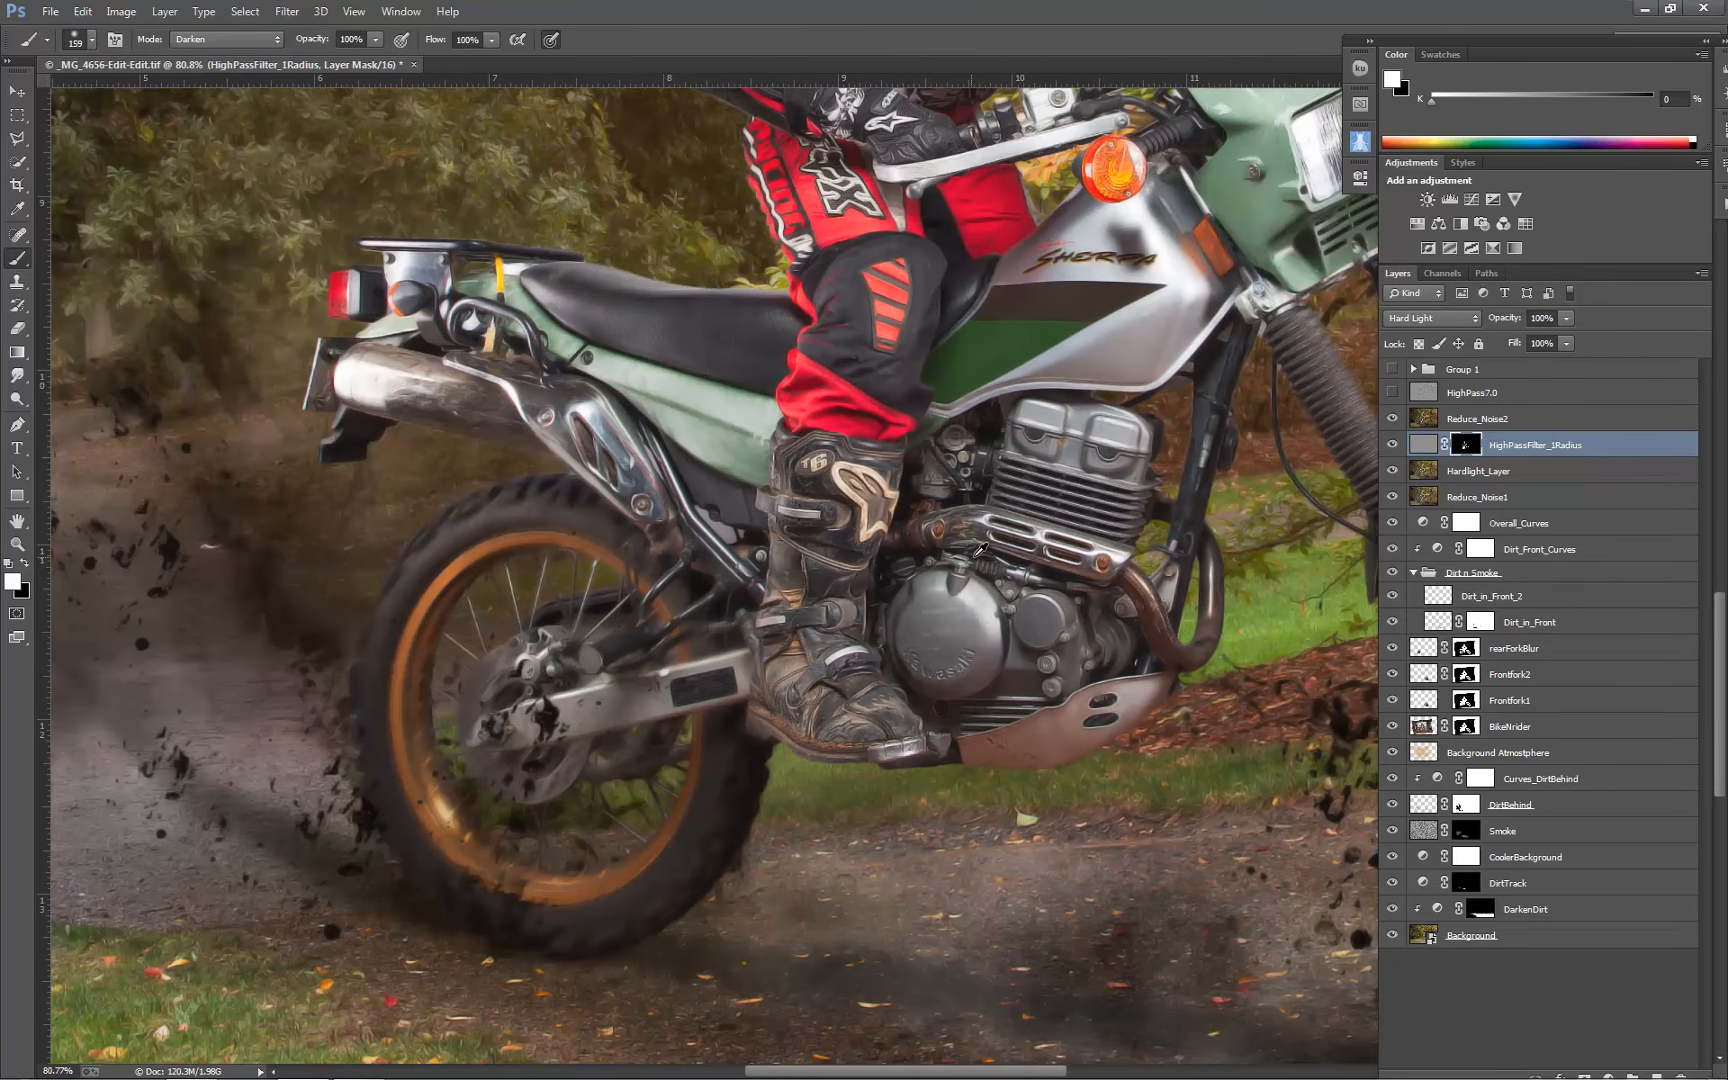
scroll(981, 554, up, 3)
scroll(983, 567, down, 1)
scroll(973, 717, down, 1)
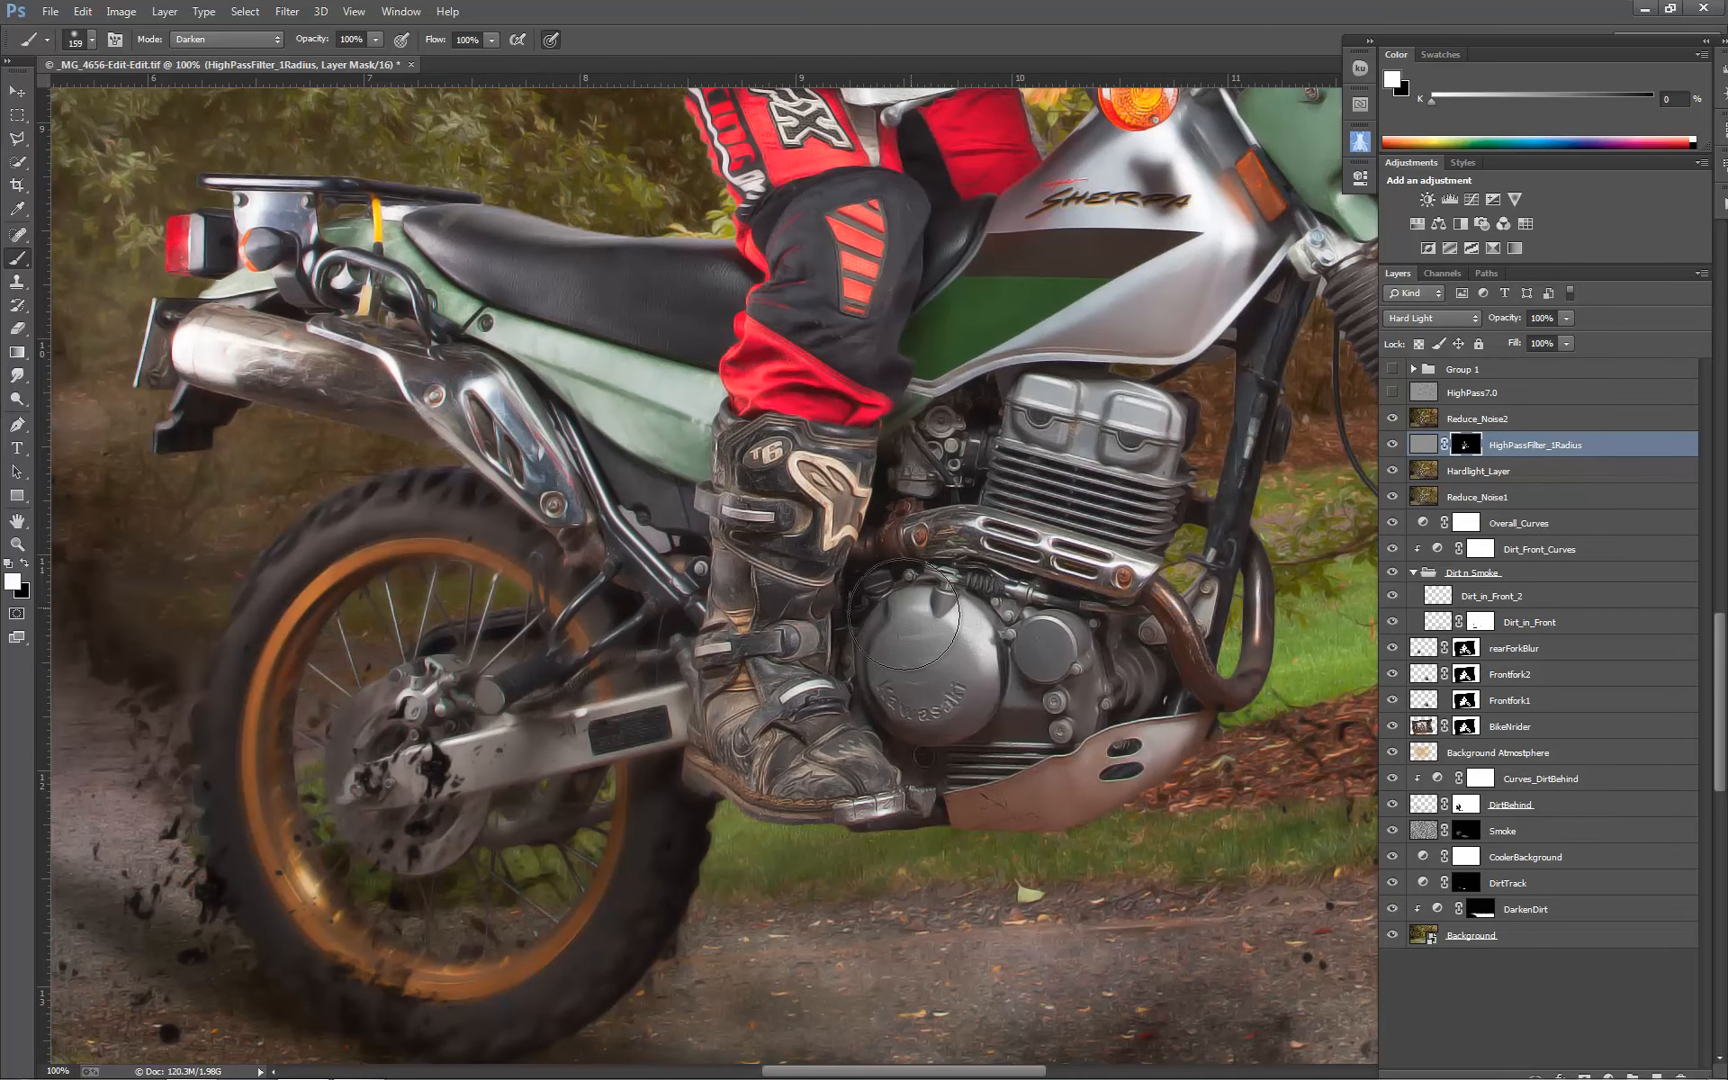
Select the HighPass7.0 layer and make it visible over the composite.
scroll(929, 589, down, 1)
scroll(929, 589, down, 4)
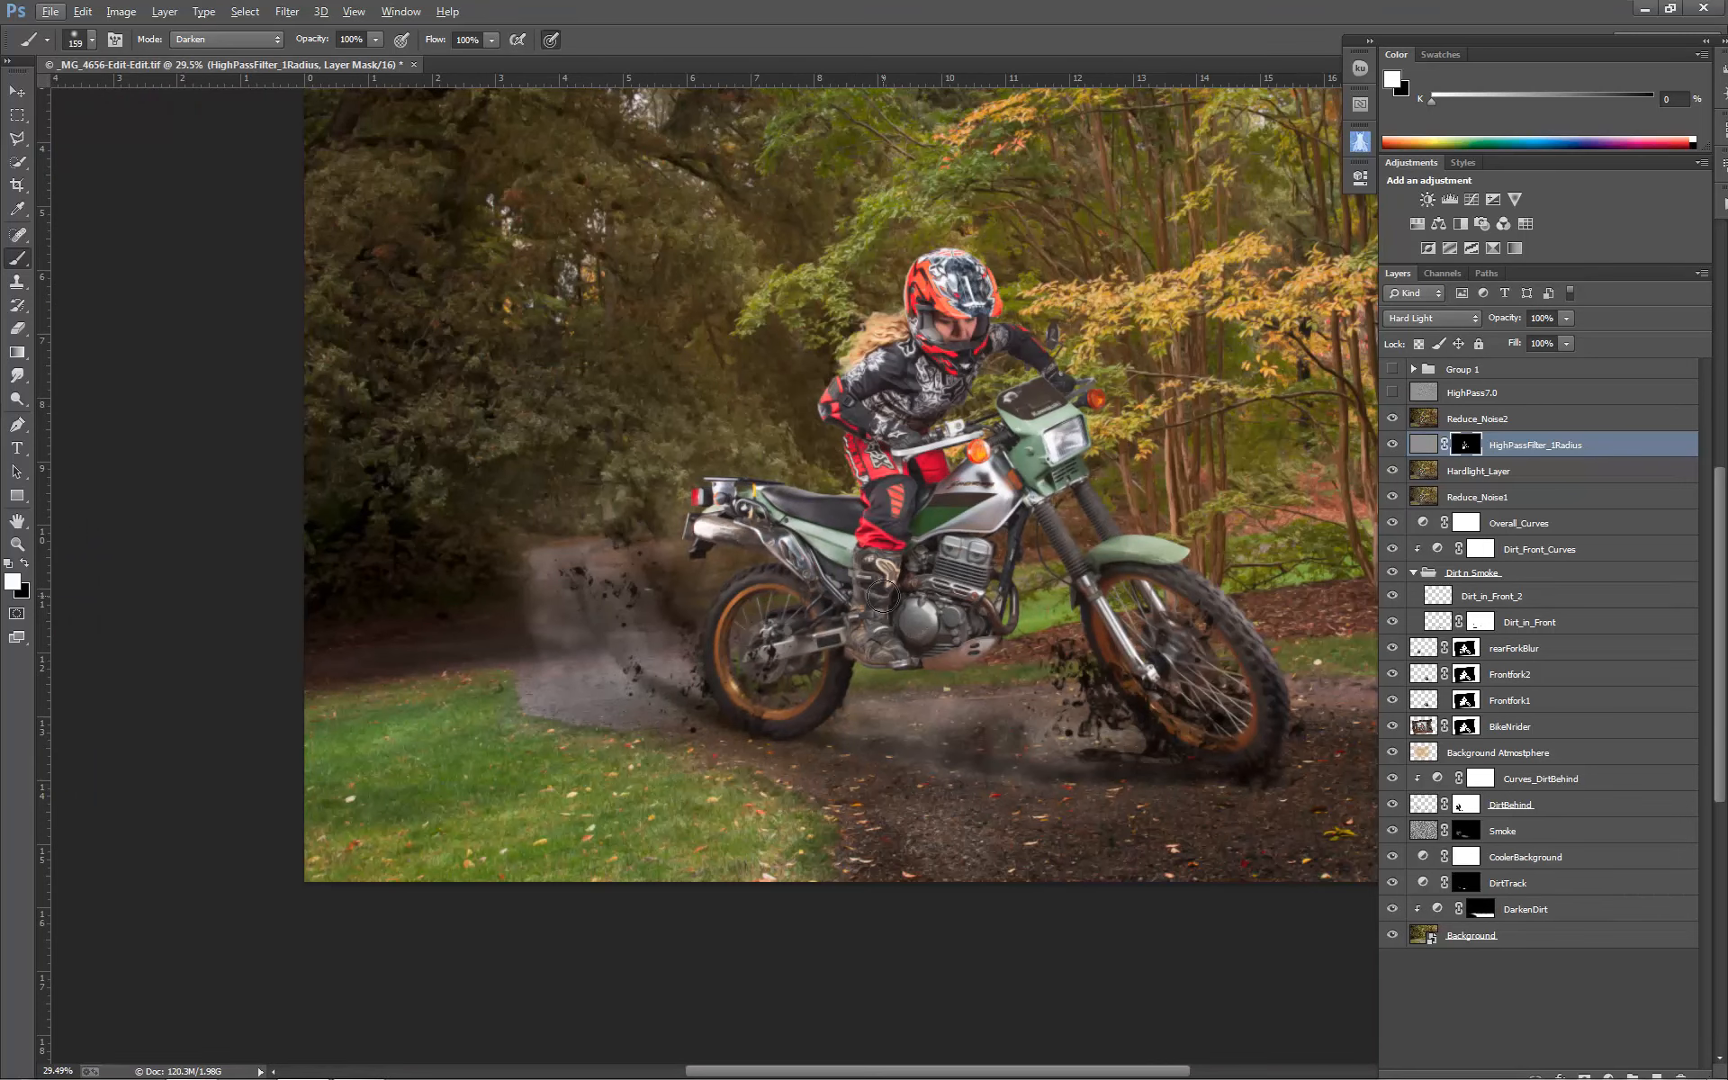
scroll(889, 558, down, 2)
scroll(926, 567, up, 1)
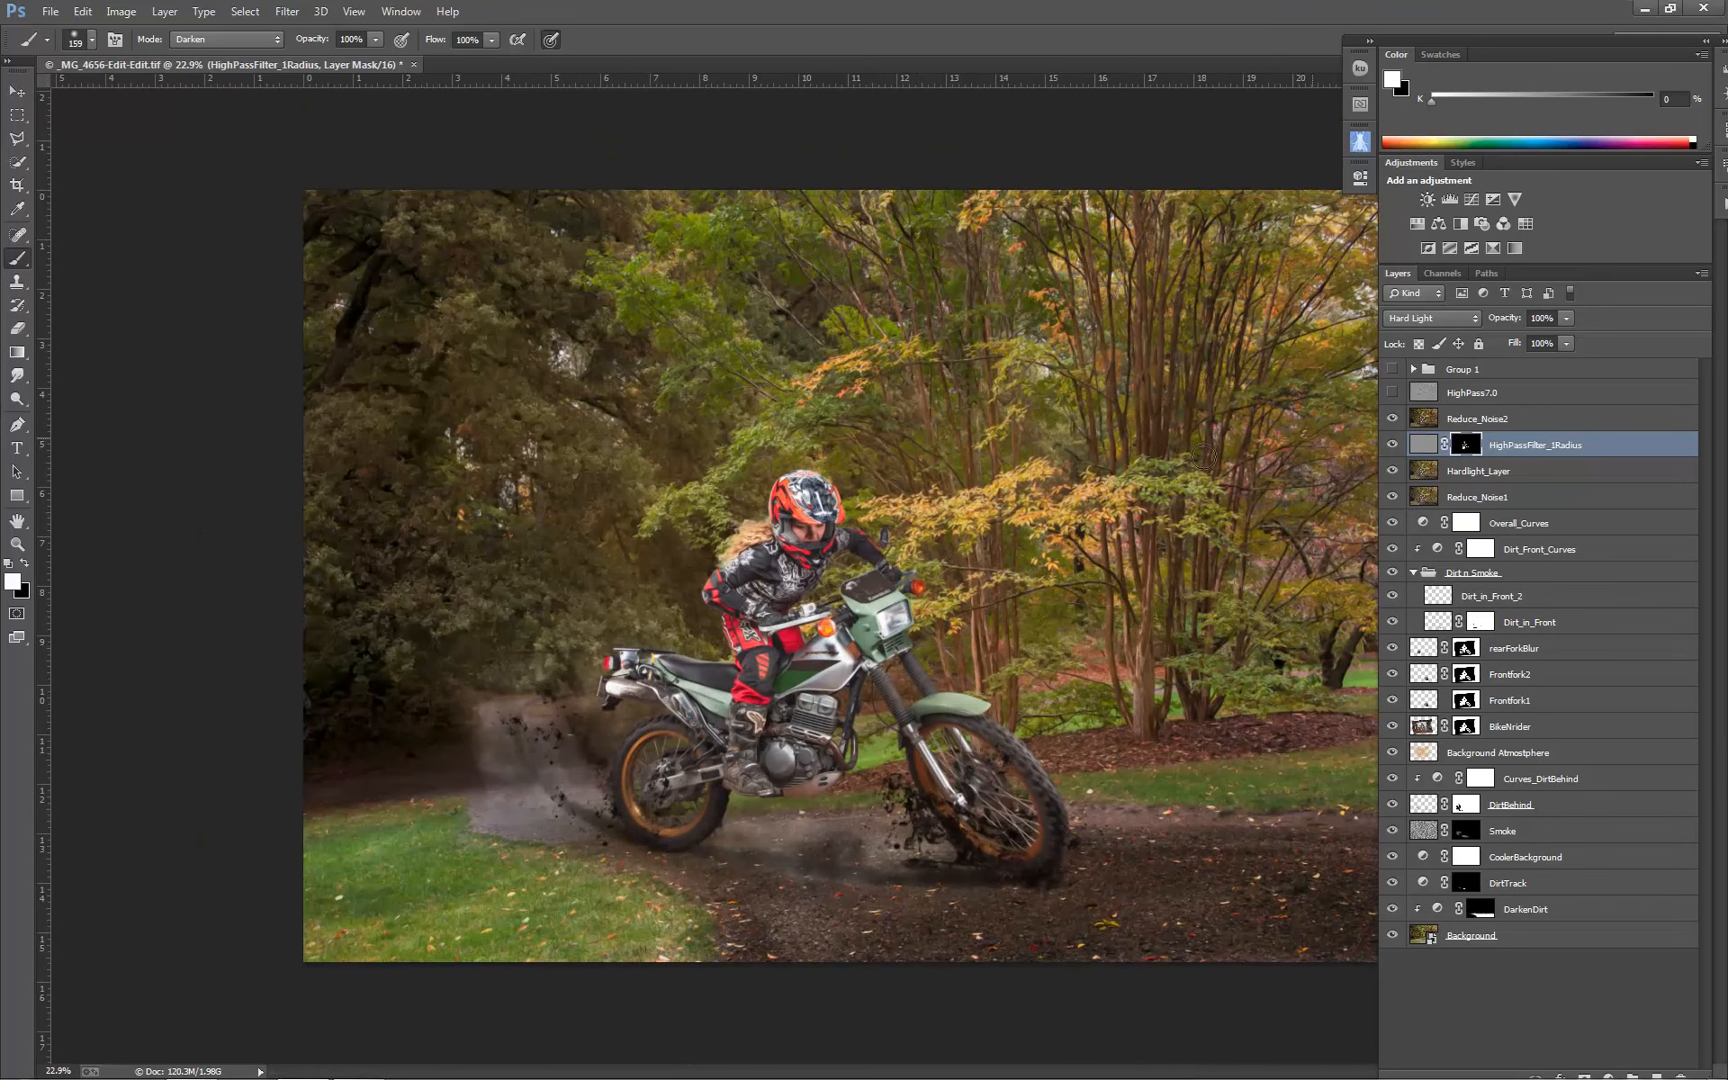
scroll(781, 666, up, 2)
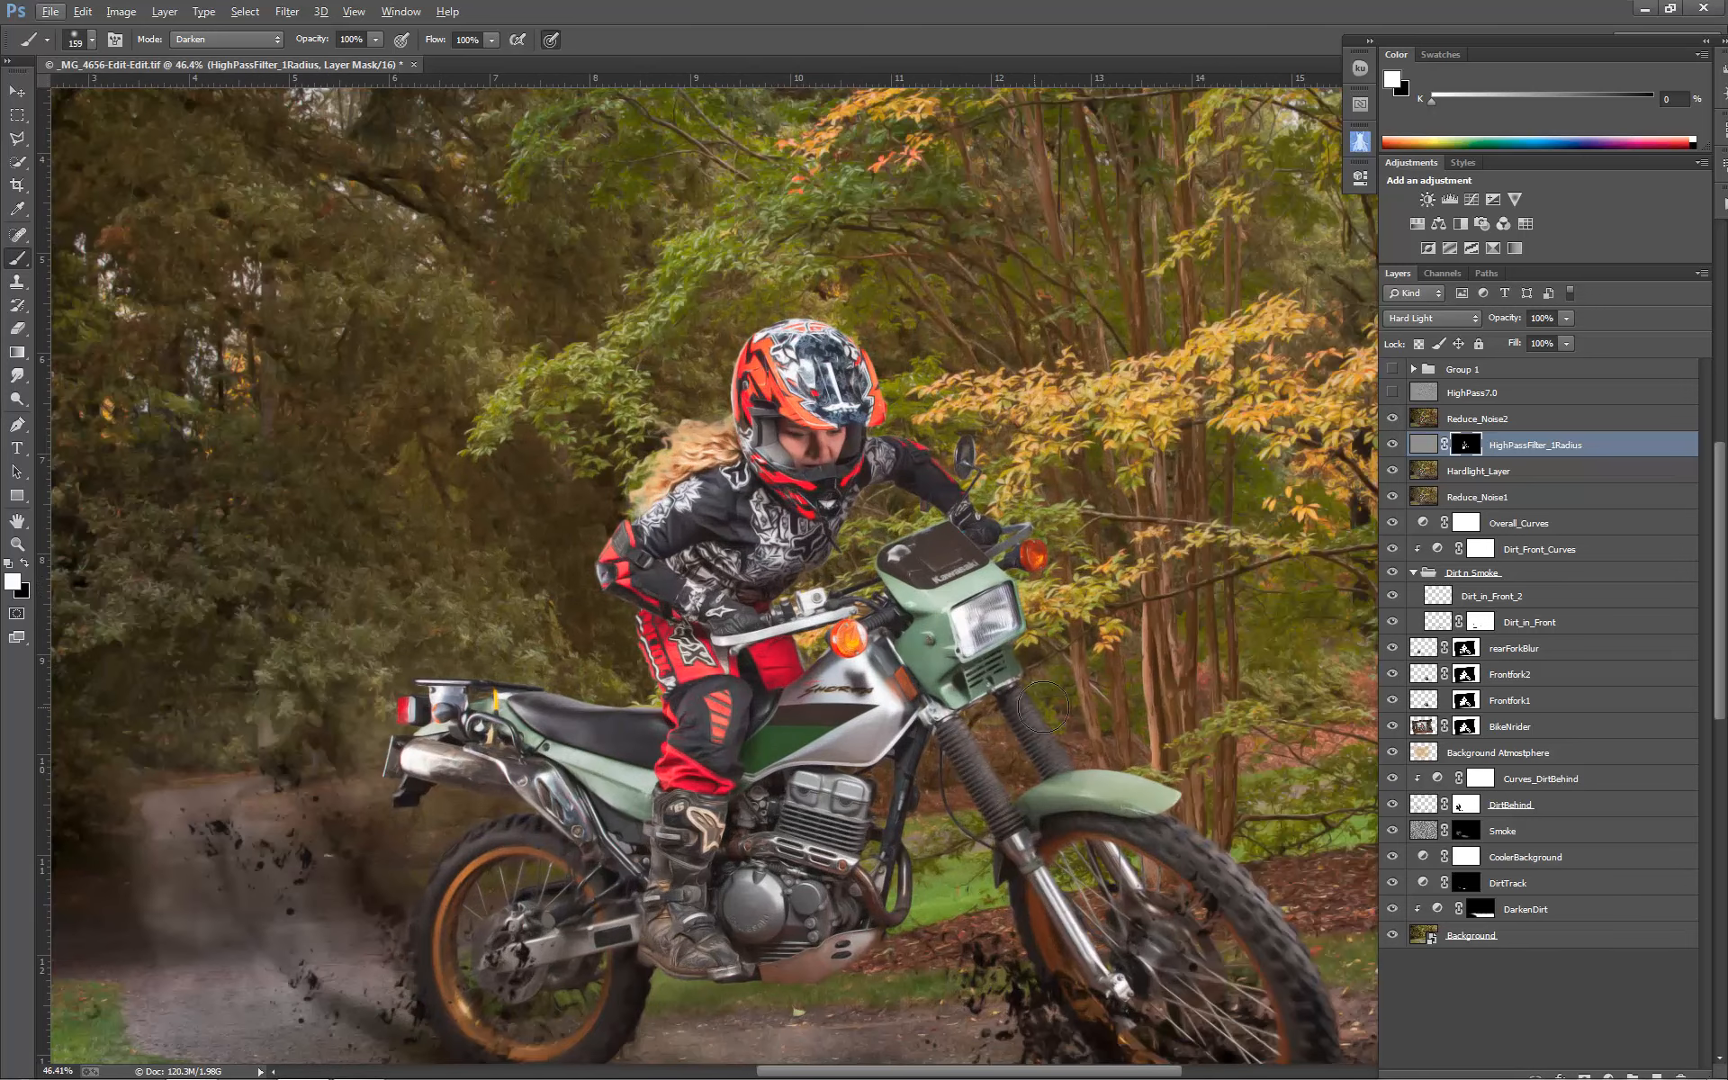
click(1473, 401)
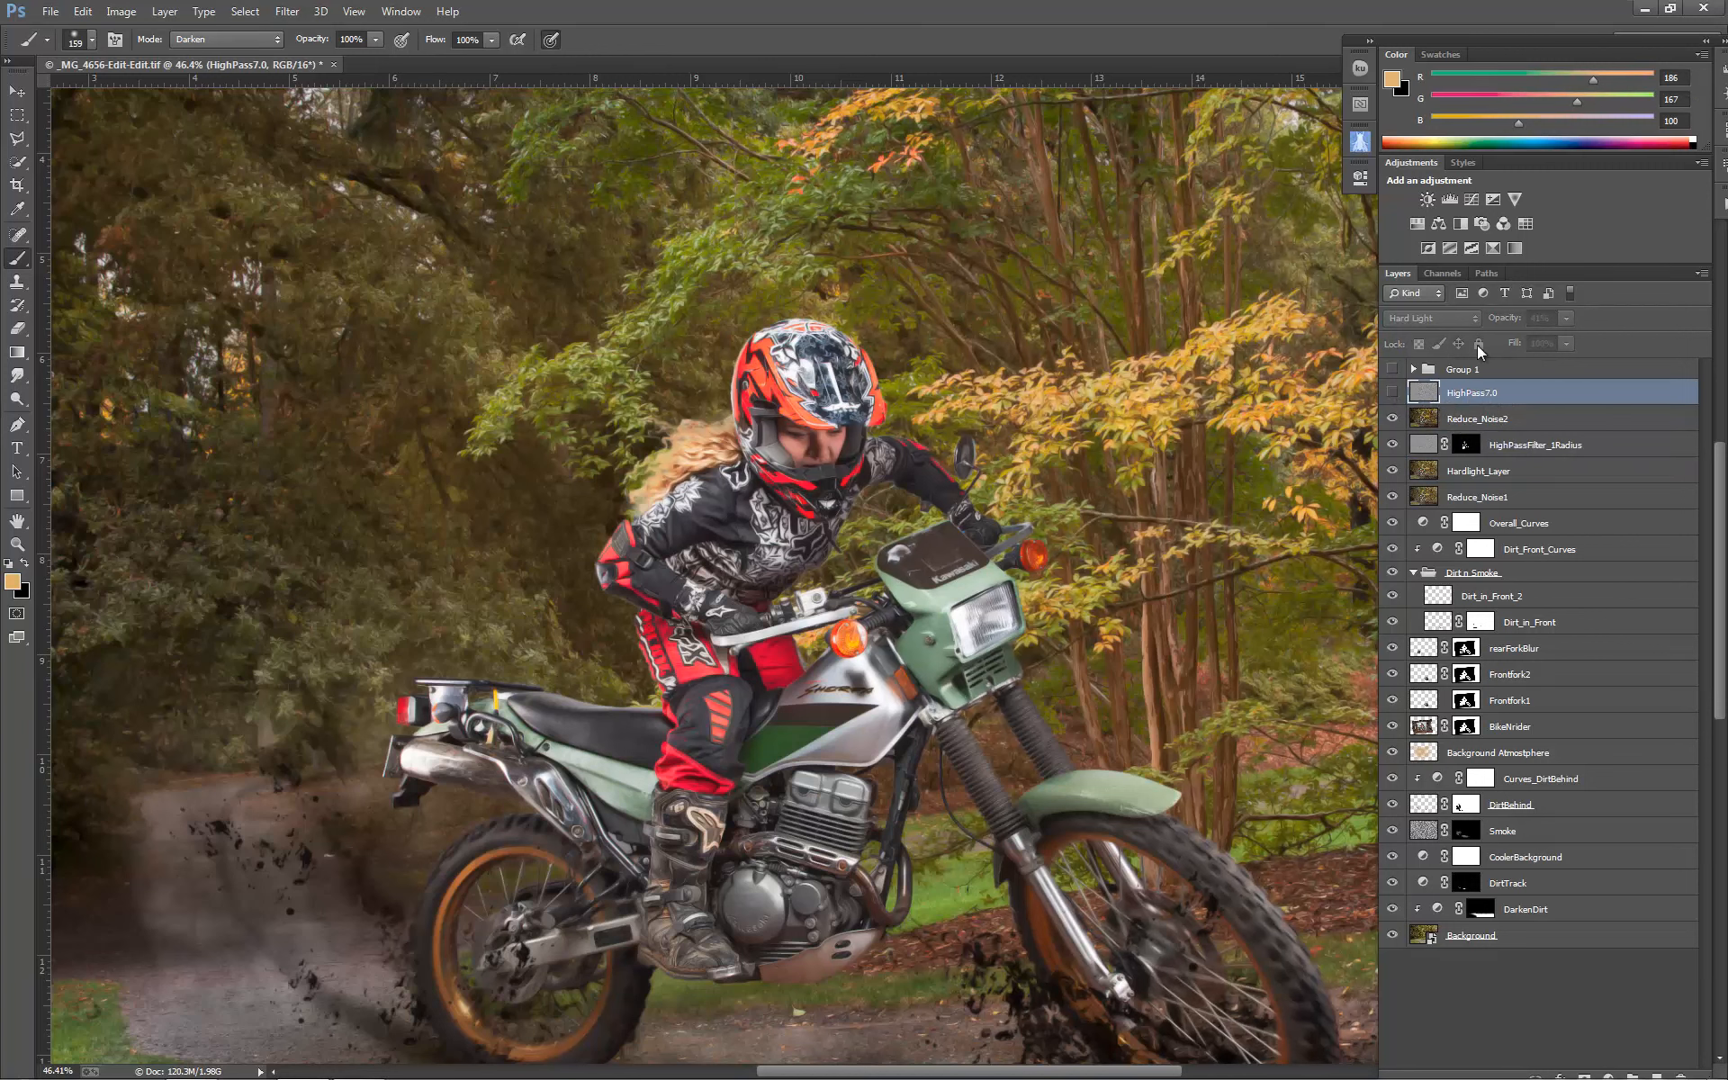
click(1392, 393)
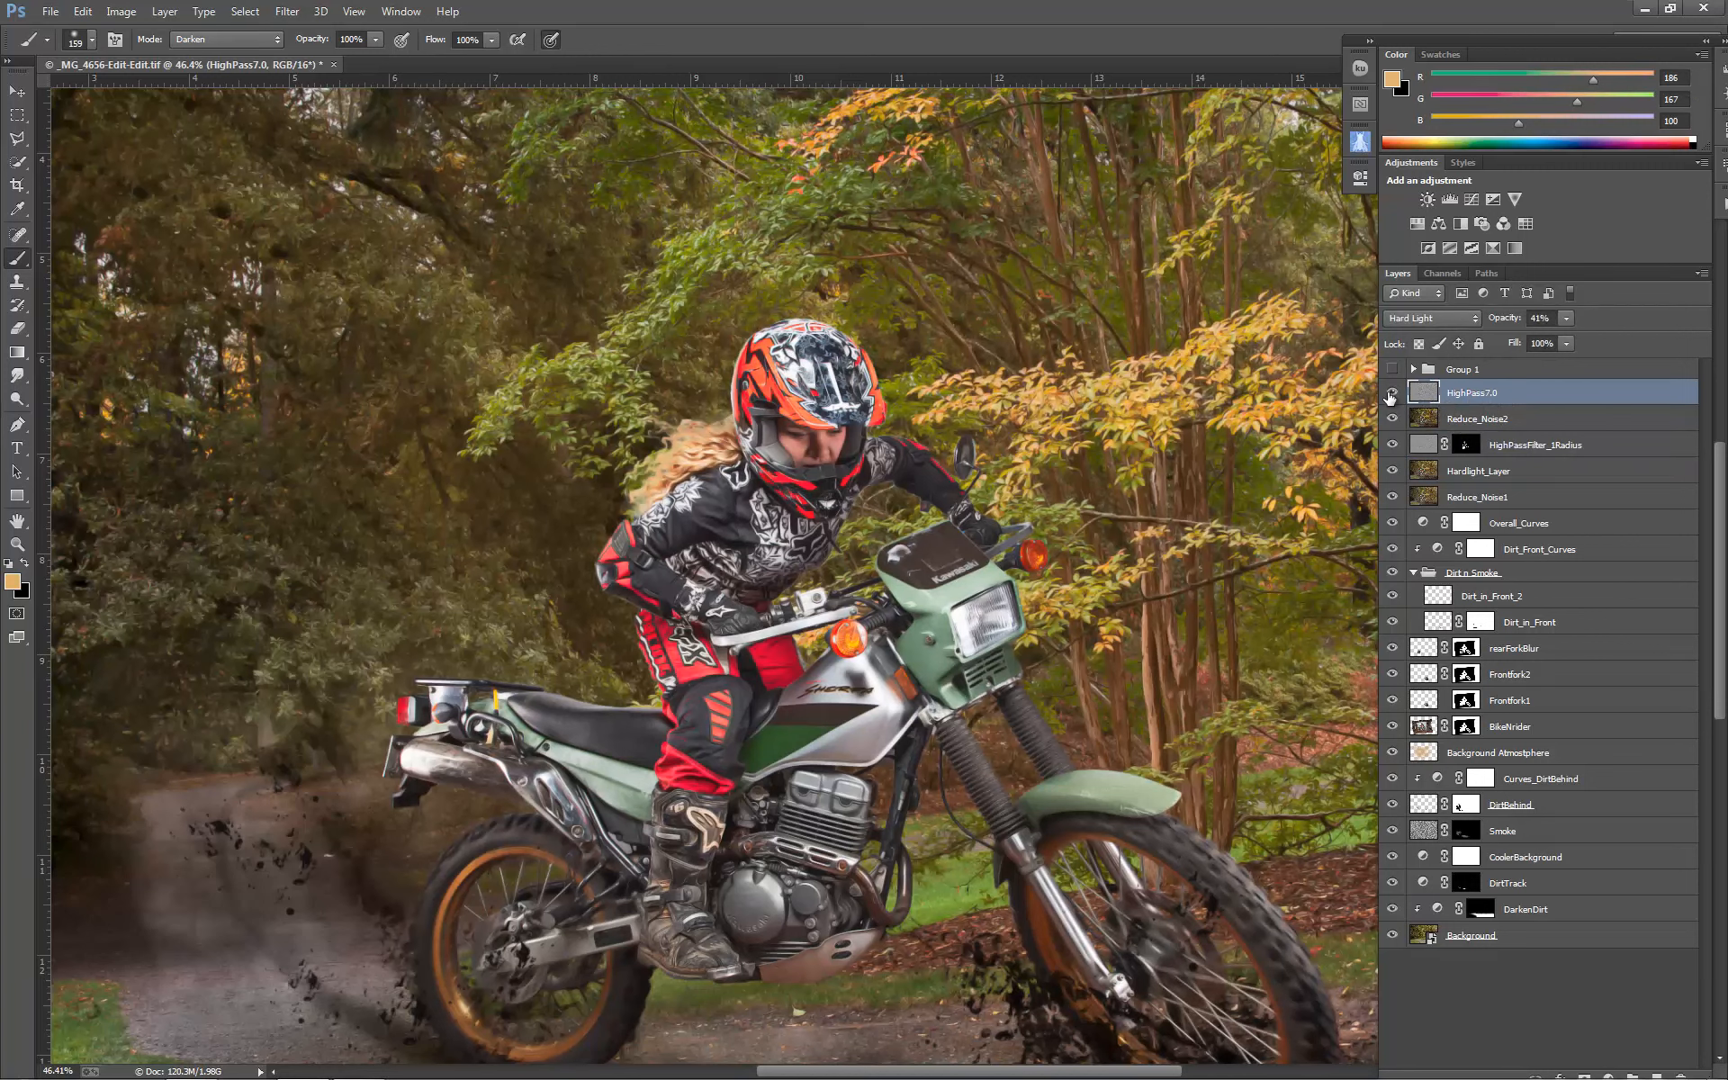
Compare the rider, fuel tank and headlight with the HighPass7.0 layer off and on, up to 112% magnification.
click(1391, 393)
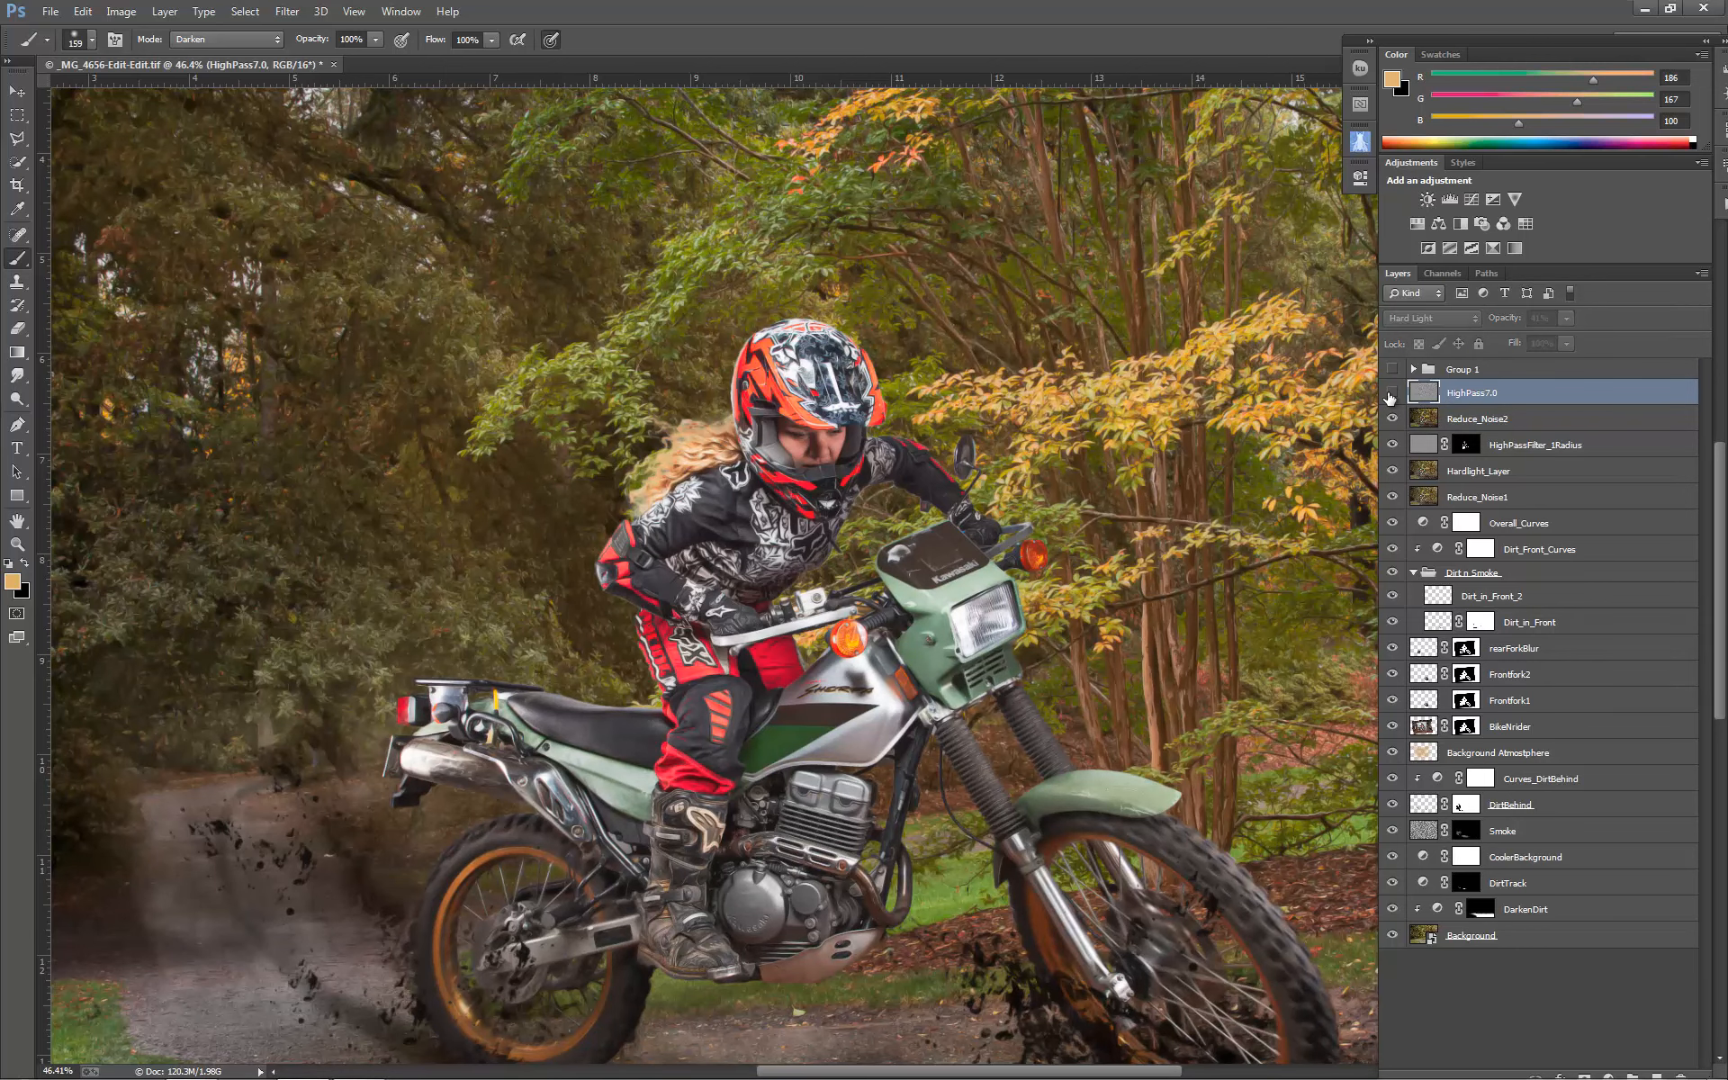
click(1392, 393)
scroll(774, 698, up, 2)
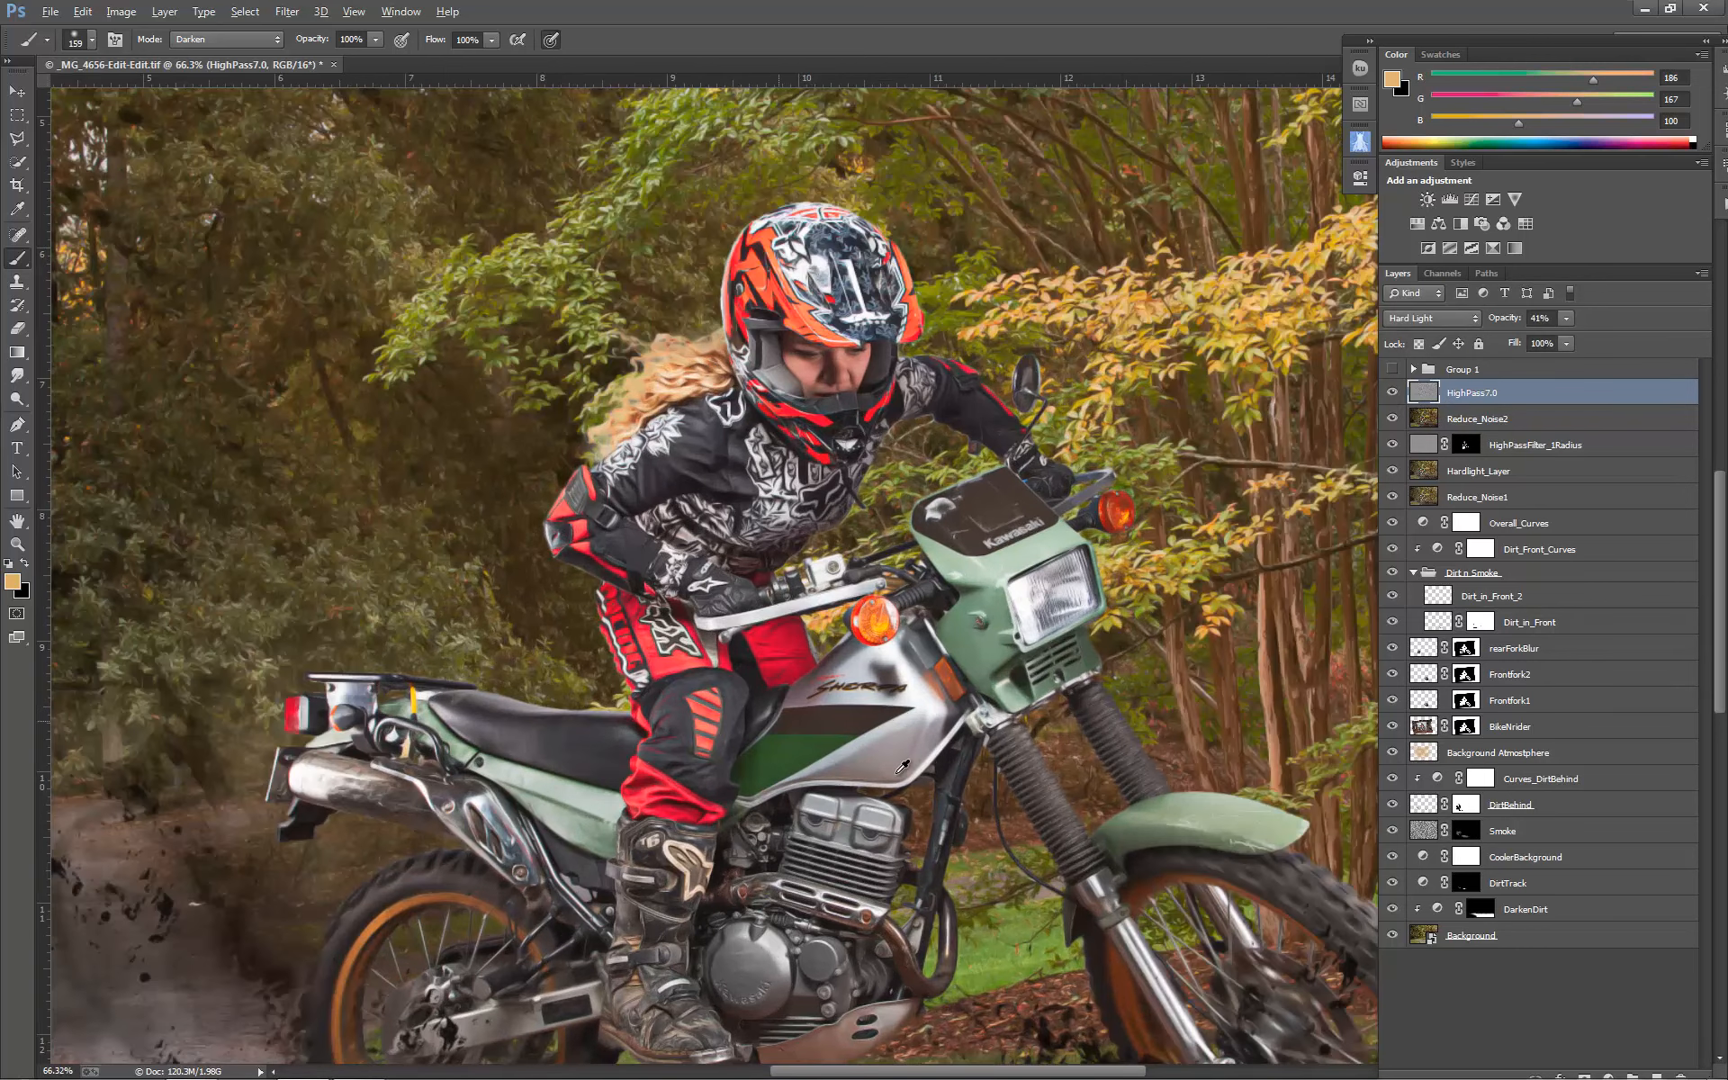
scroll(902, 766, up, 4)
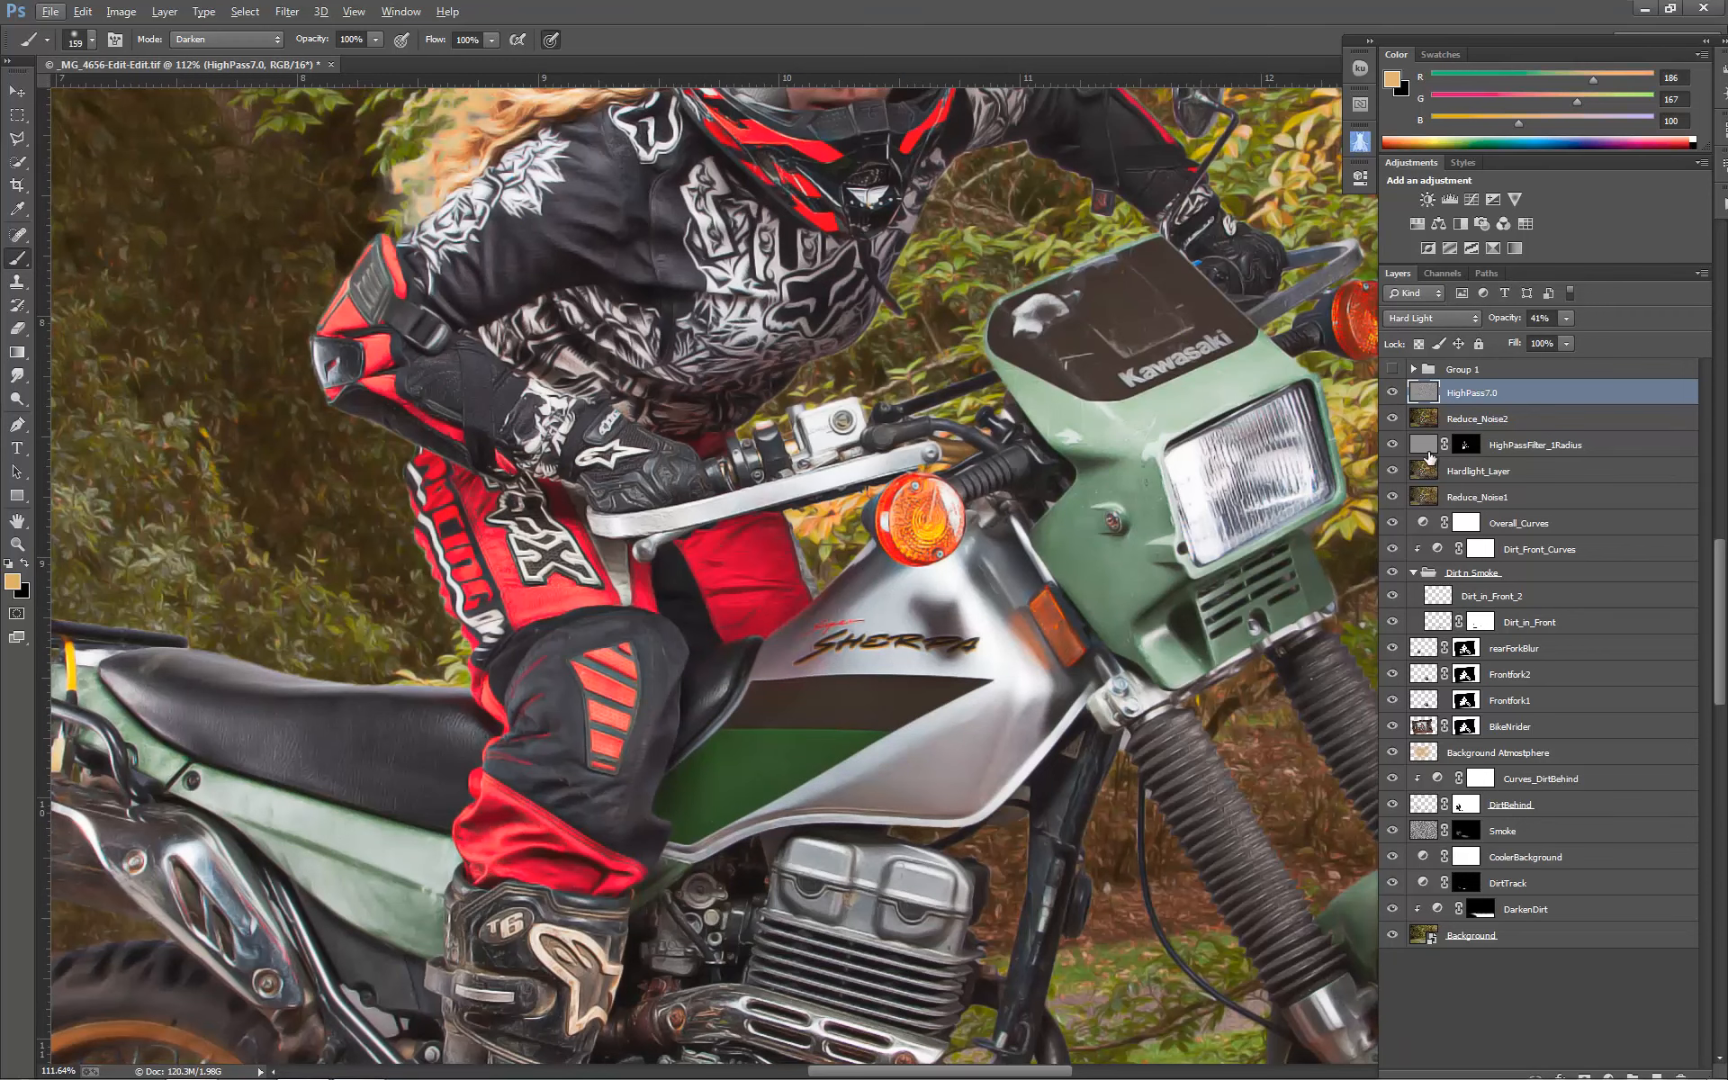
click(1392, 393)
click(1391, 394)
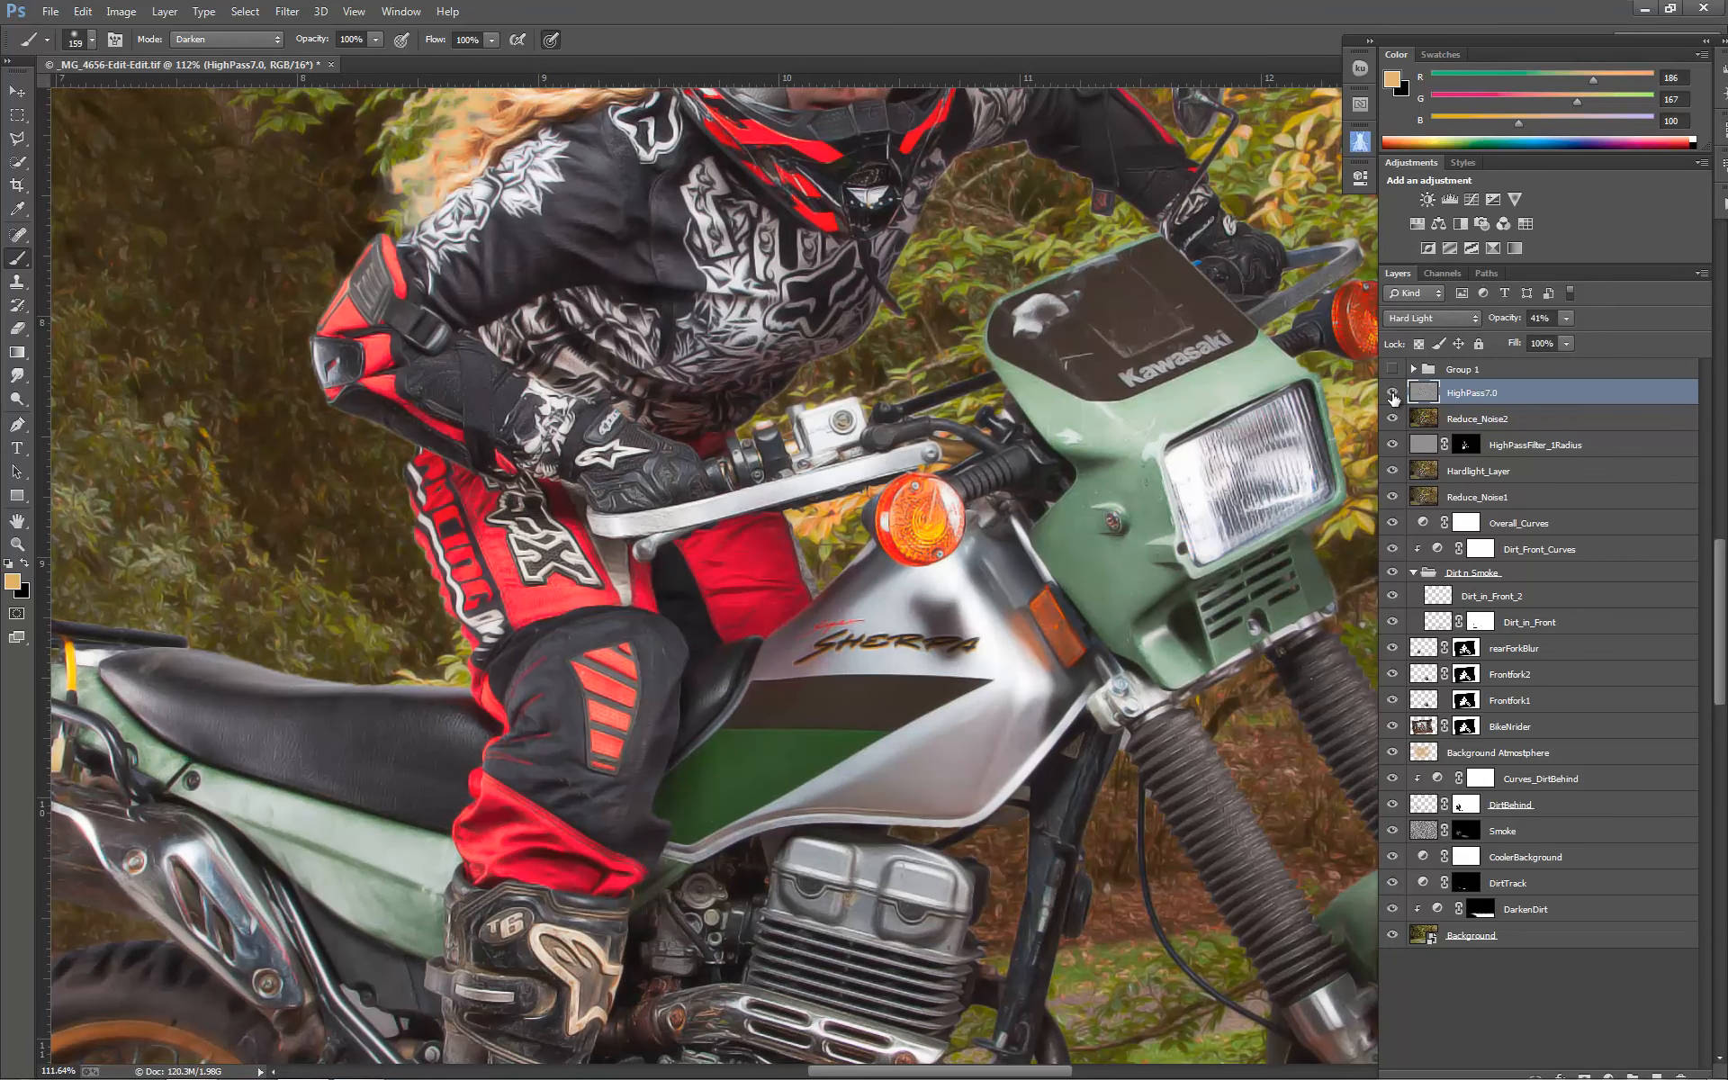
scroll(761, 792, down, 10)
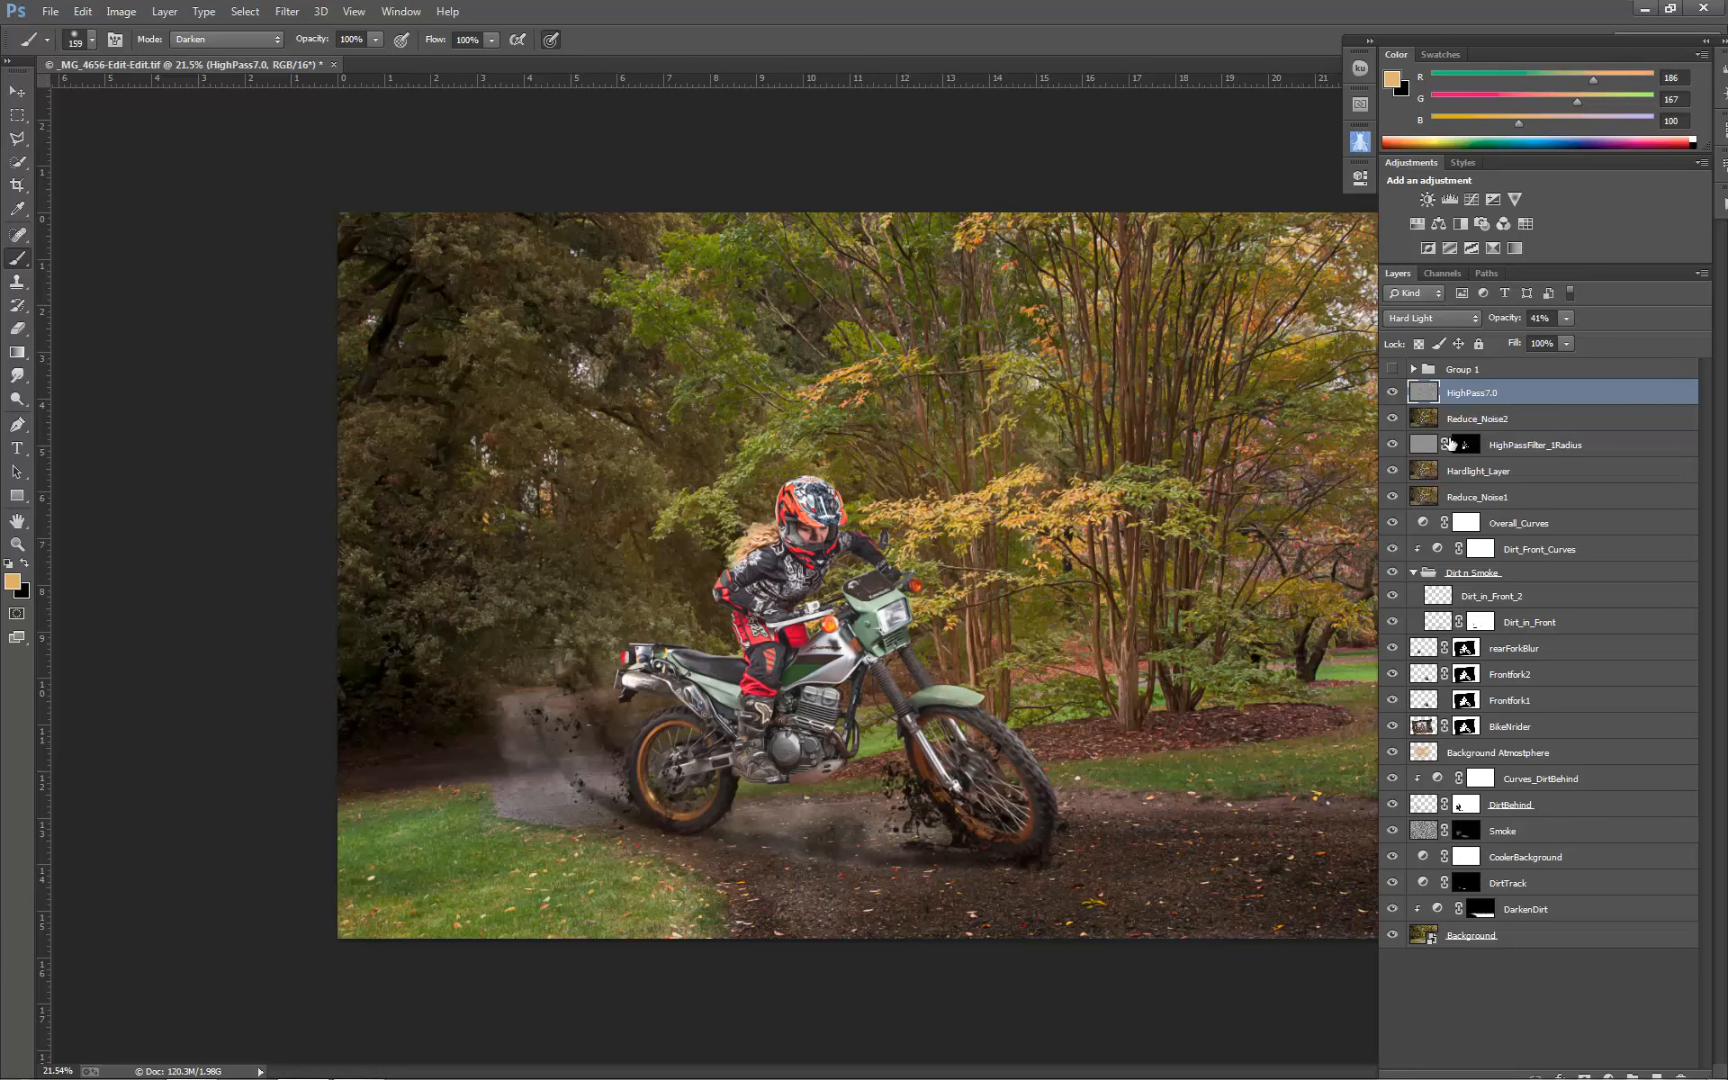
Hide every layer above Background and restore the DarkenDirt, DirtTrack, CoolerBackground and Smoke layers in order.
drag(1393, 393, 1390, 682)
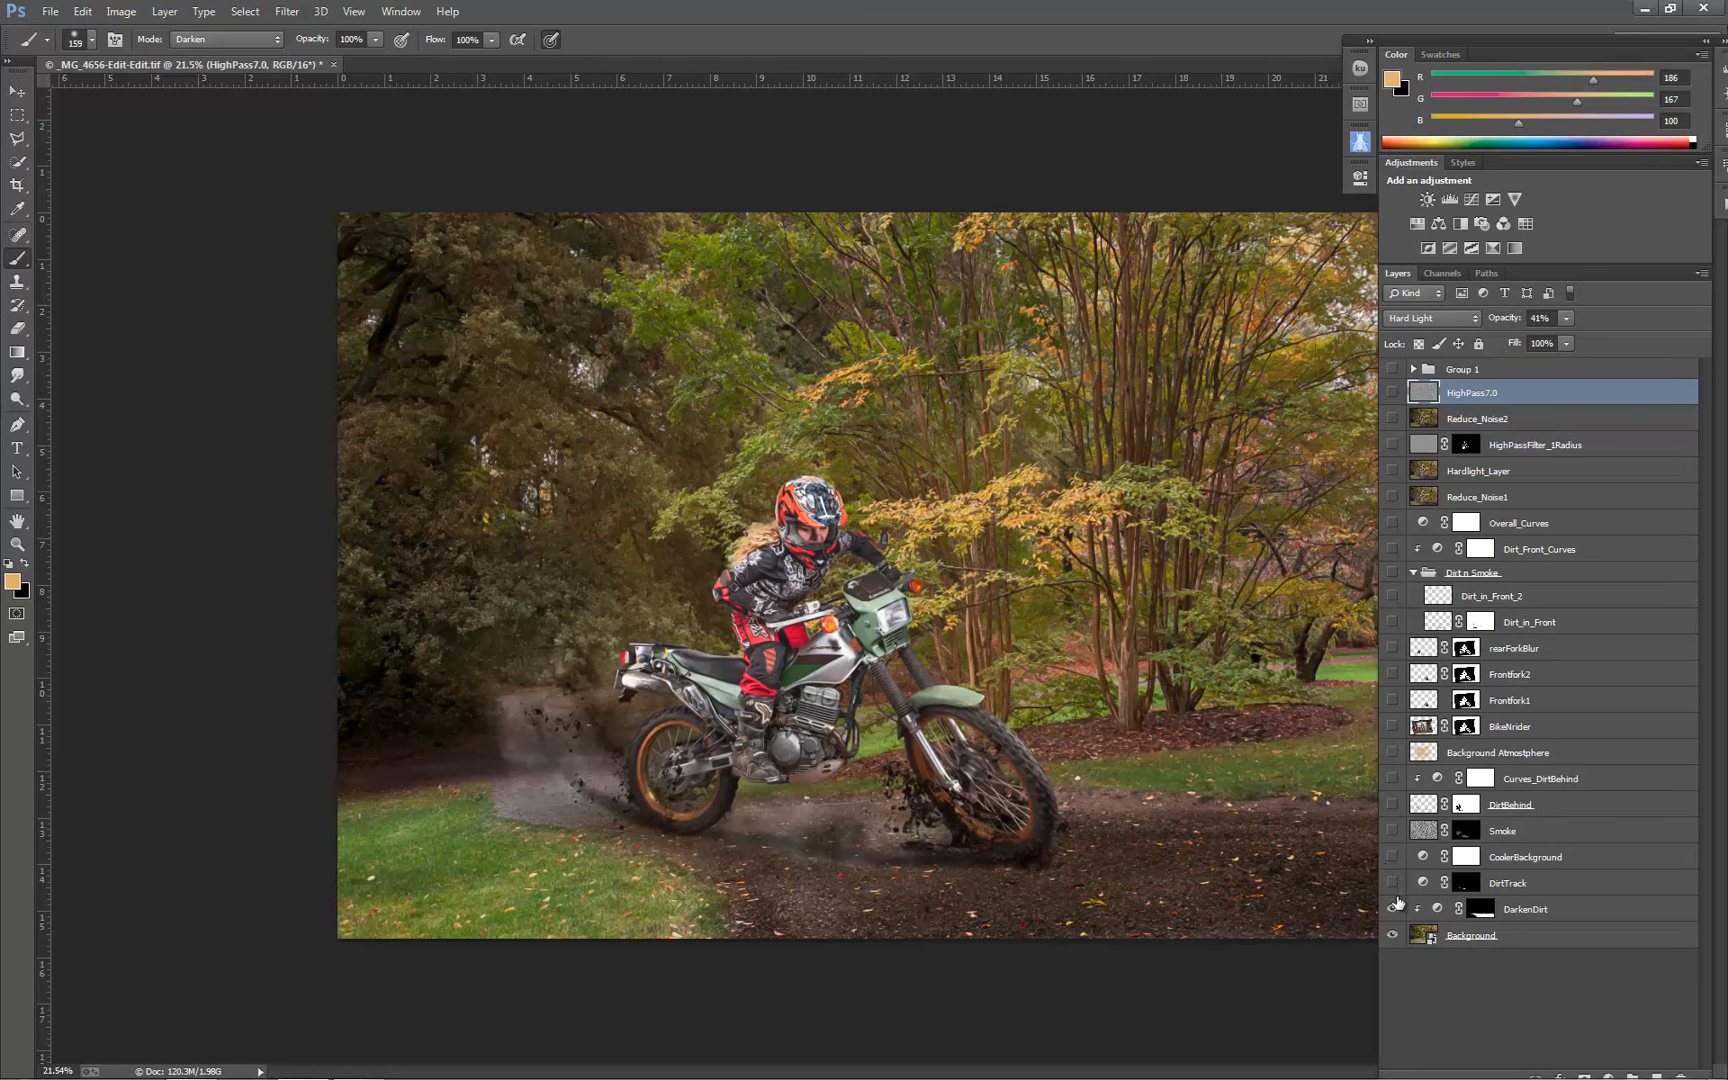
alt+click(1393, 935)
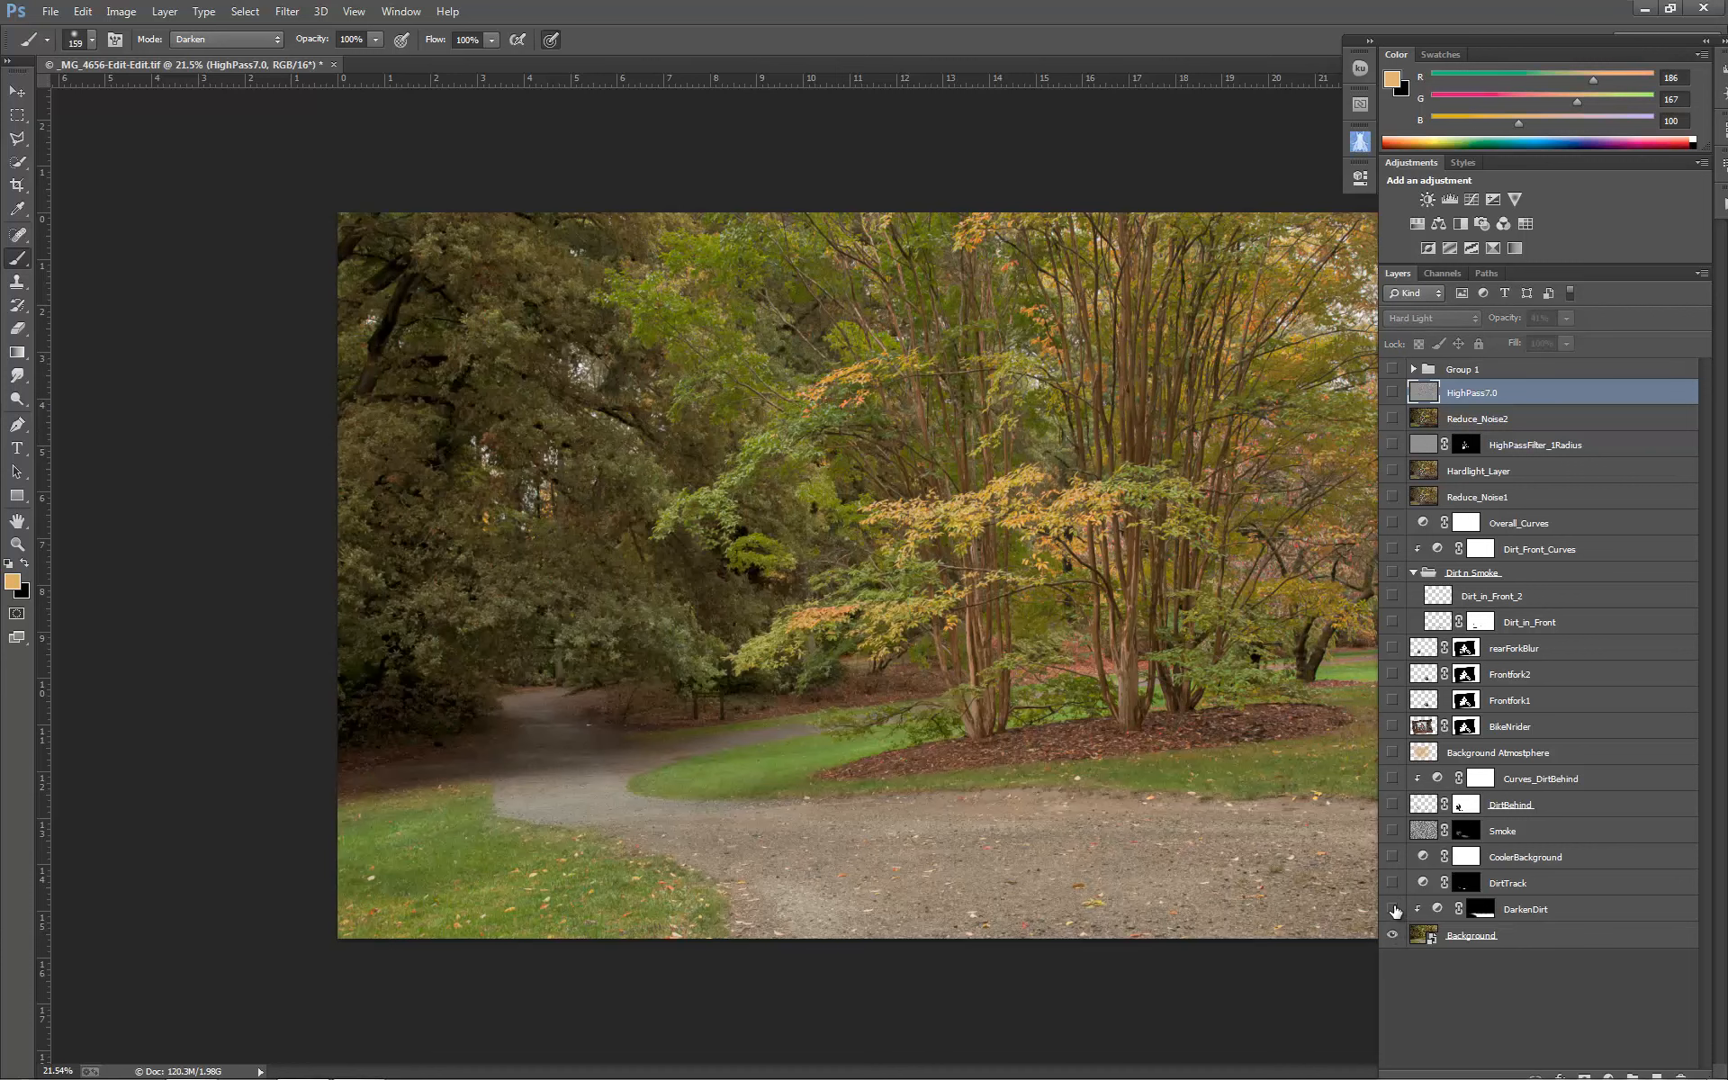
click(1393, 909)
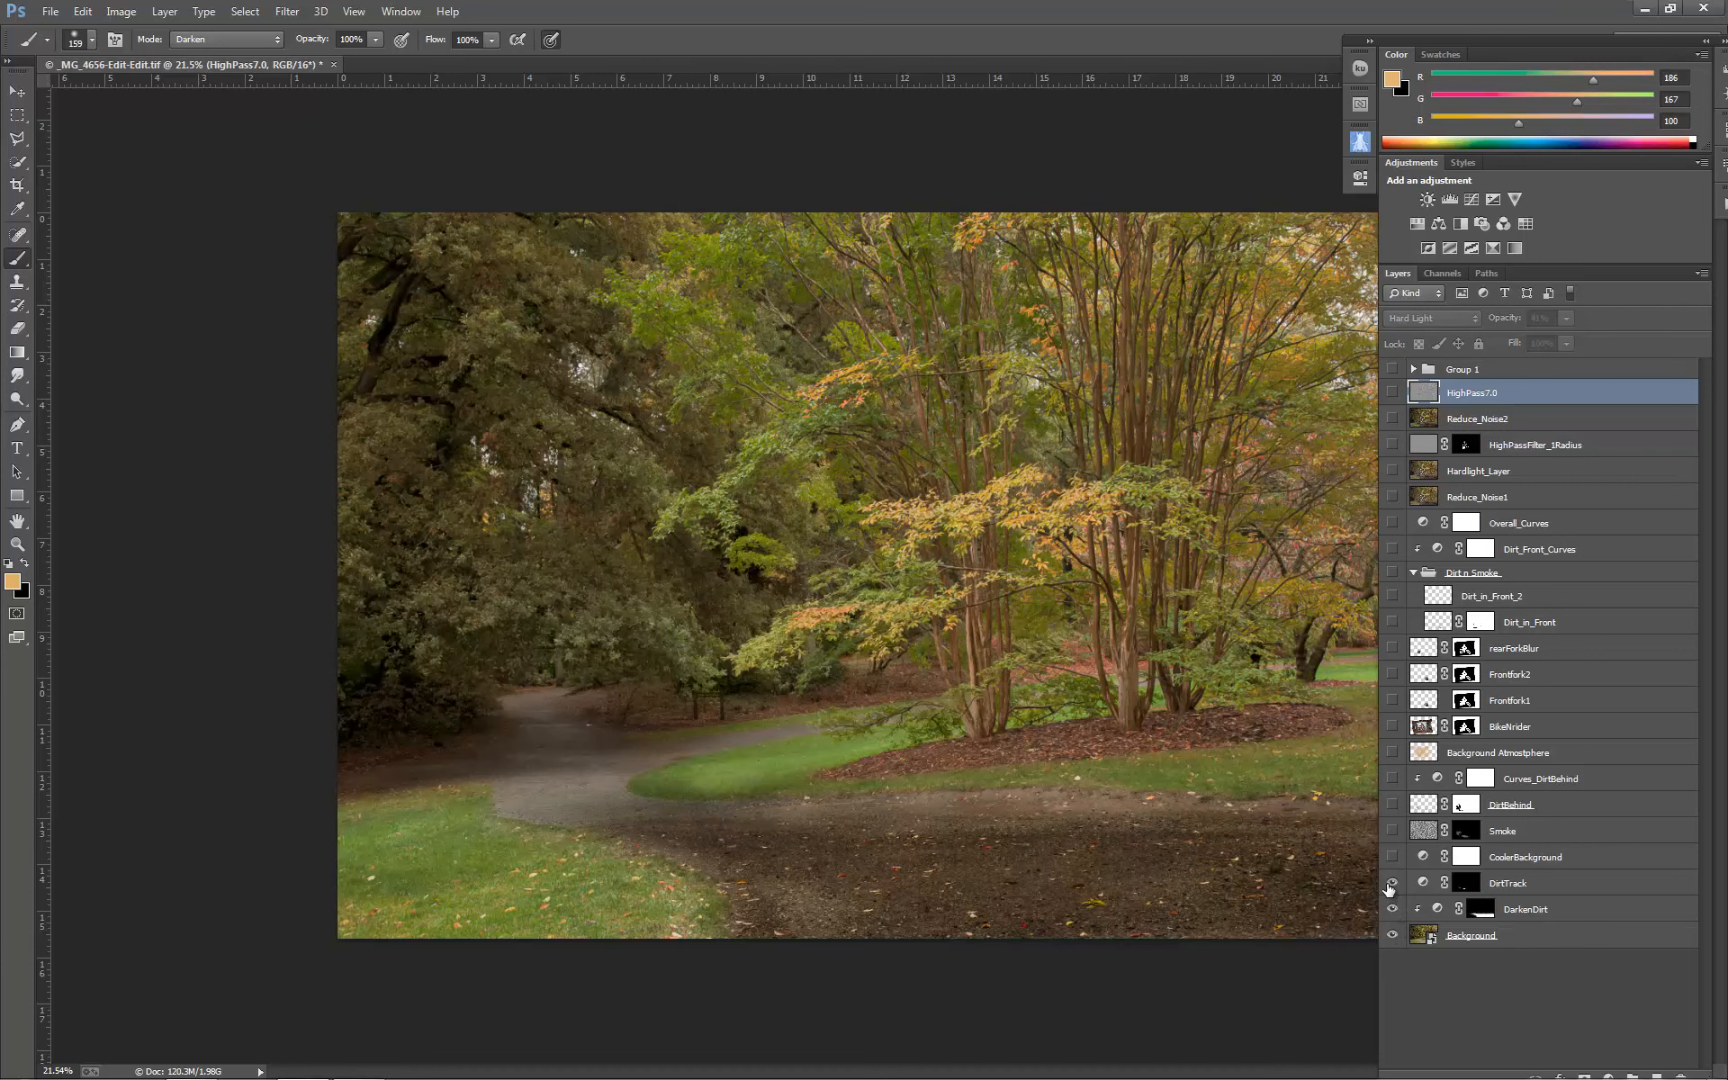
click(1392, 884)
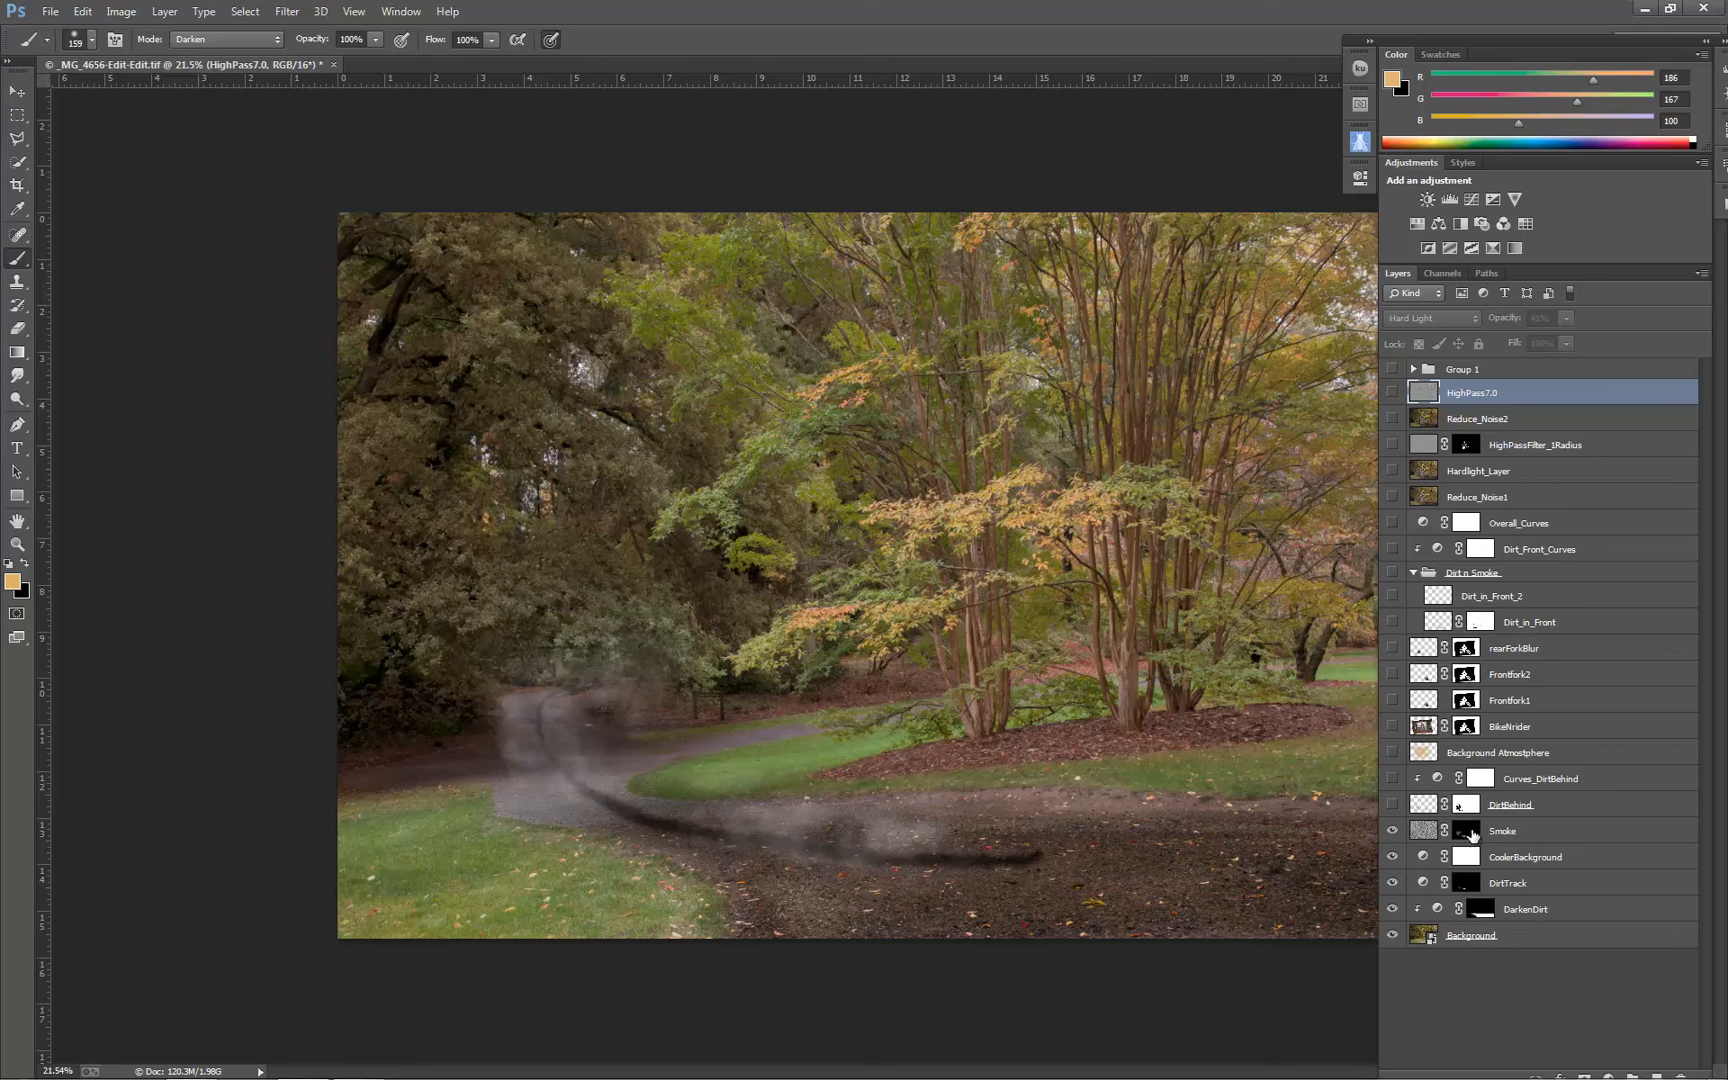
Show the DirtBehind, Curves_DirtBehind and Background Atmostphere layers.
click(1391, 806)
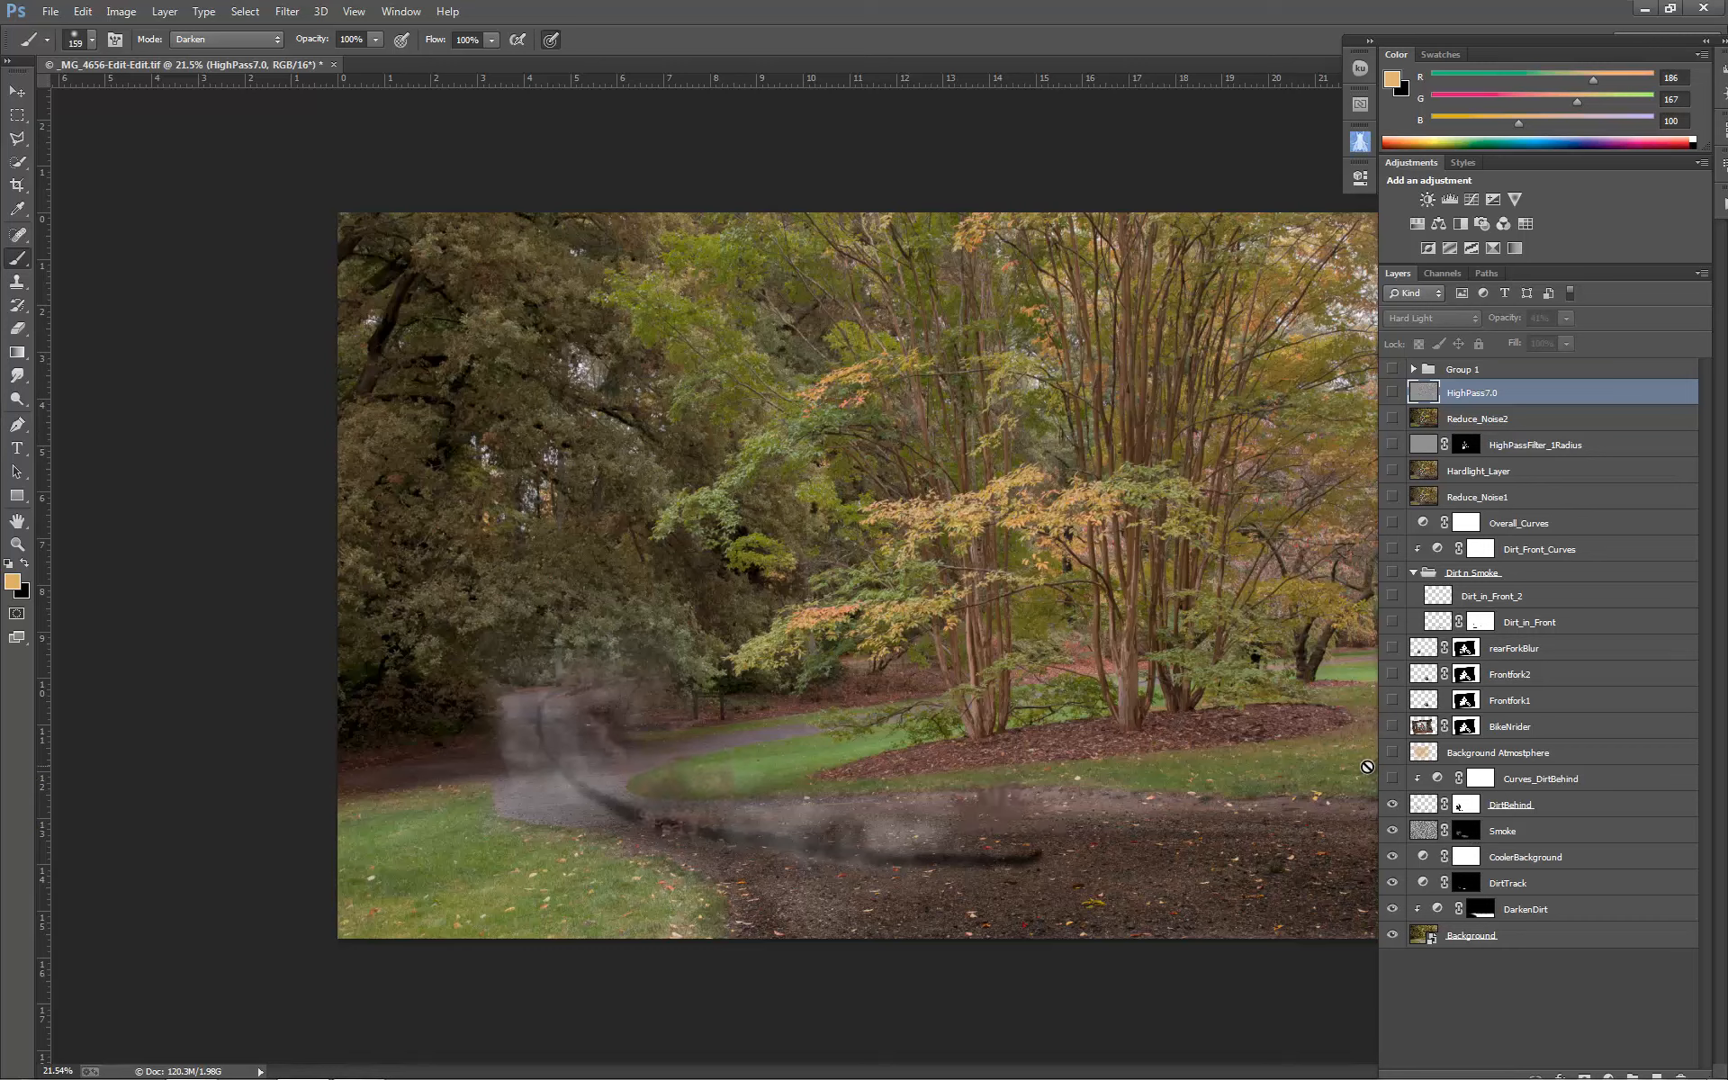
click(1392, 779)
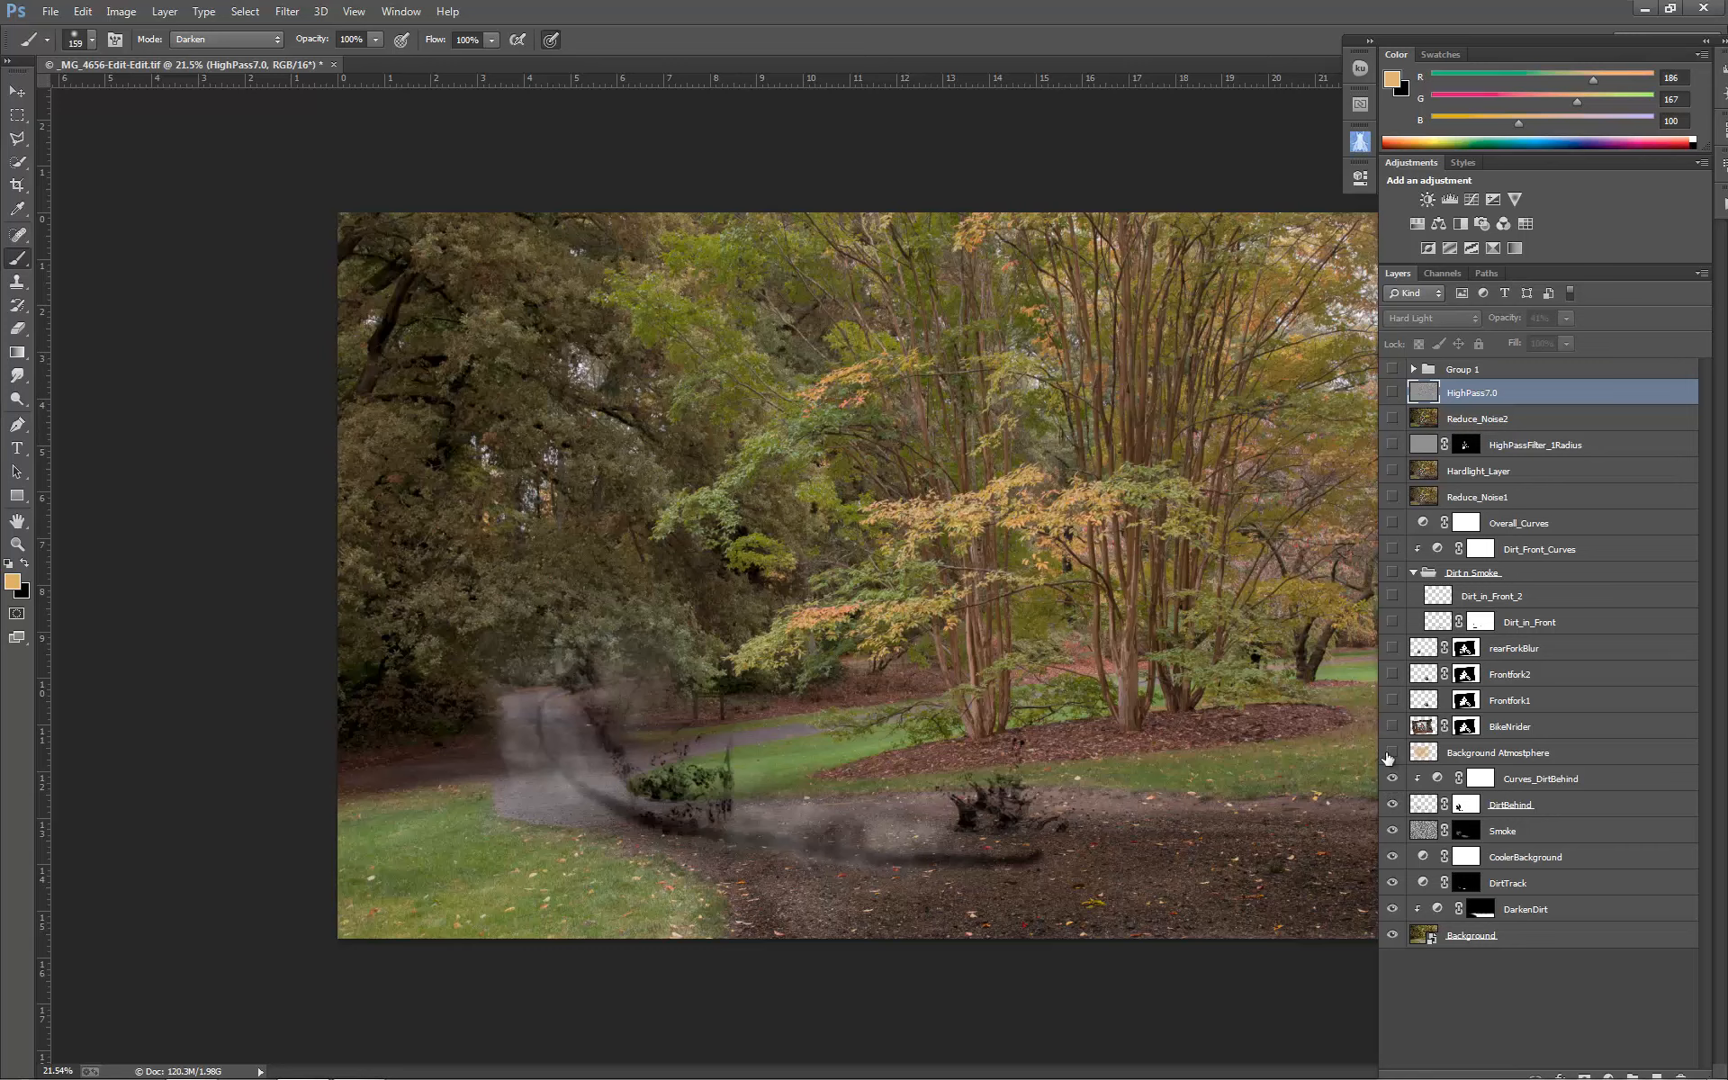
click(1392, 753)
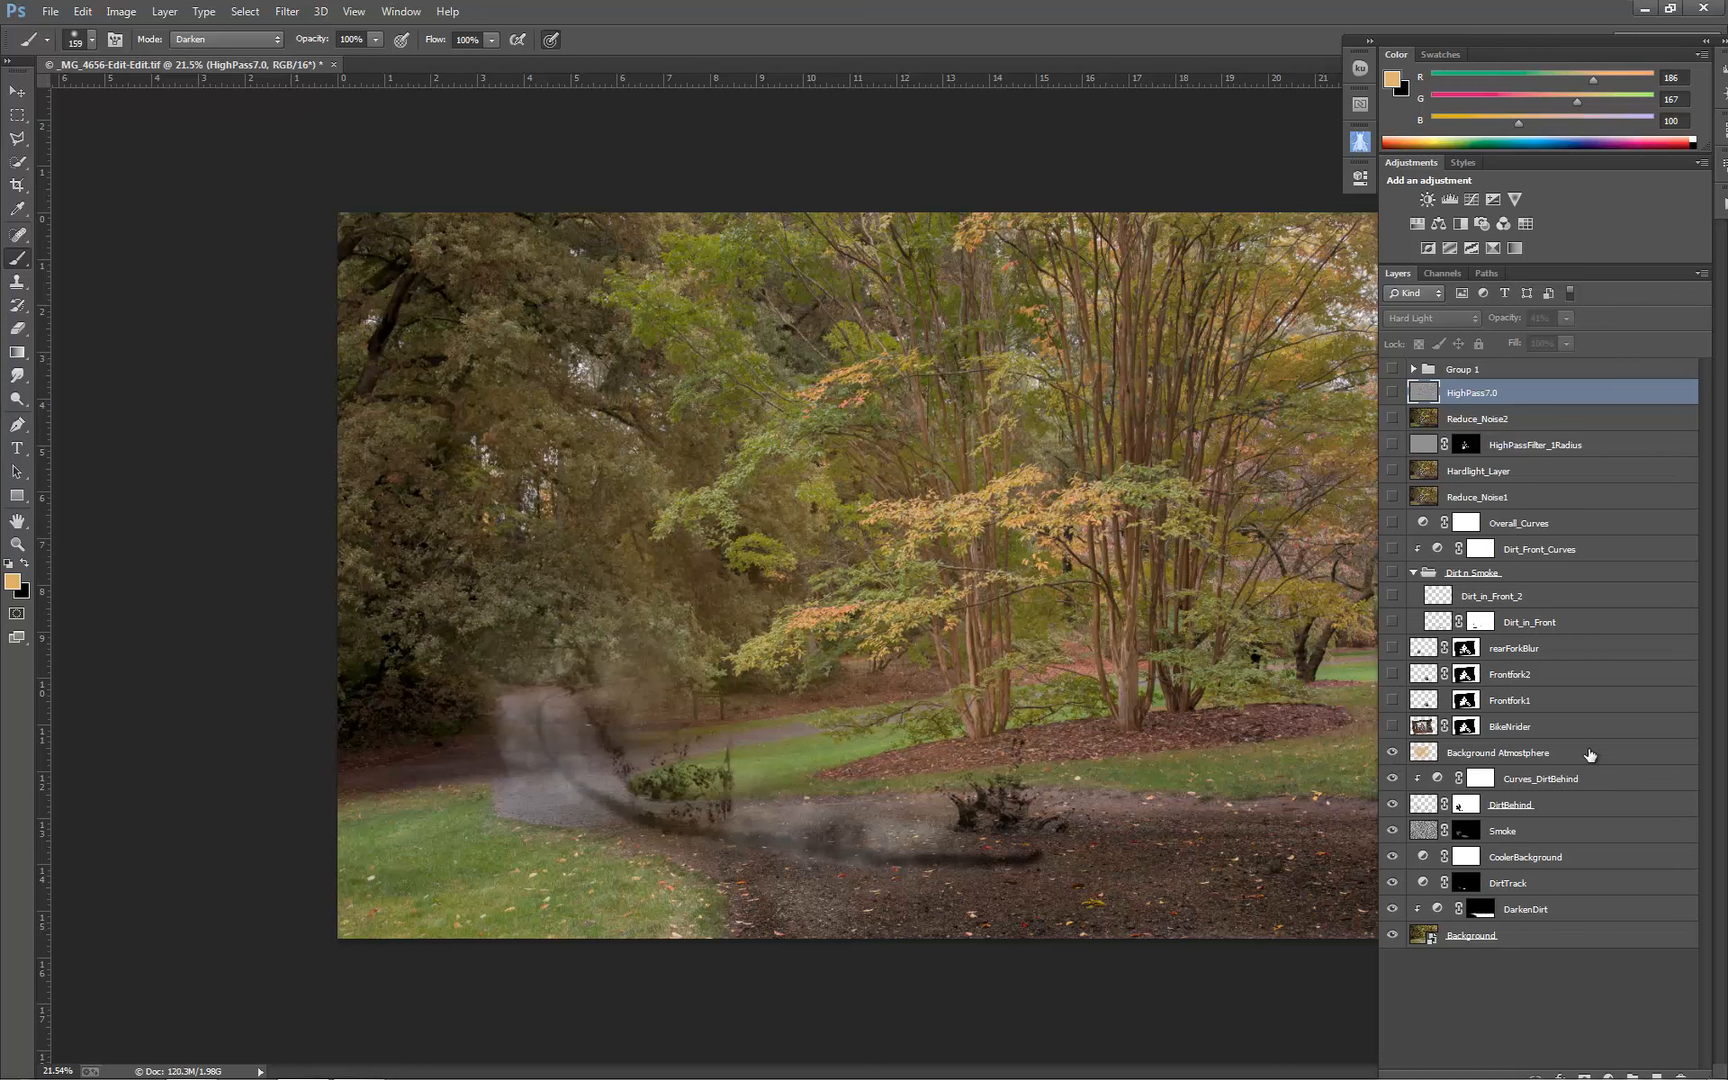
Show the BikeNrider layer and its motion layers Frontfork1, Frontfork2 and rearForkBlur.
click(1393, 727)
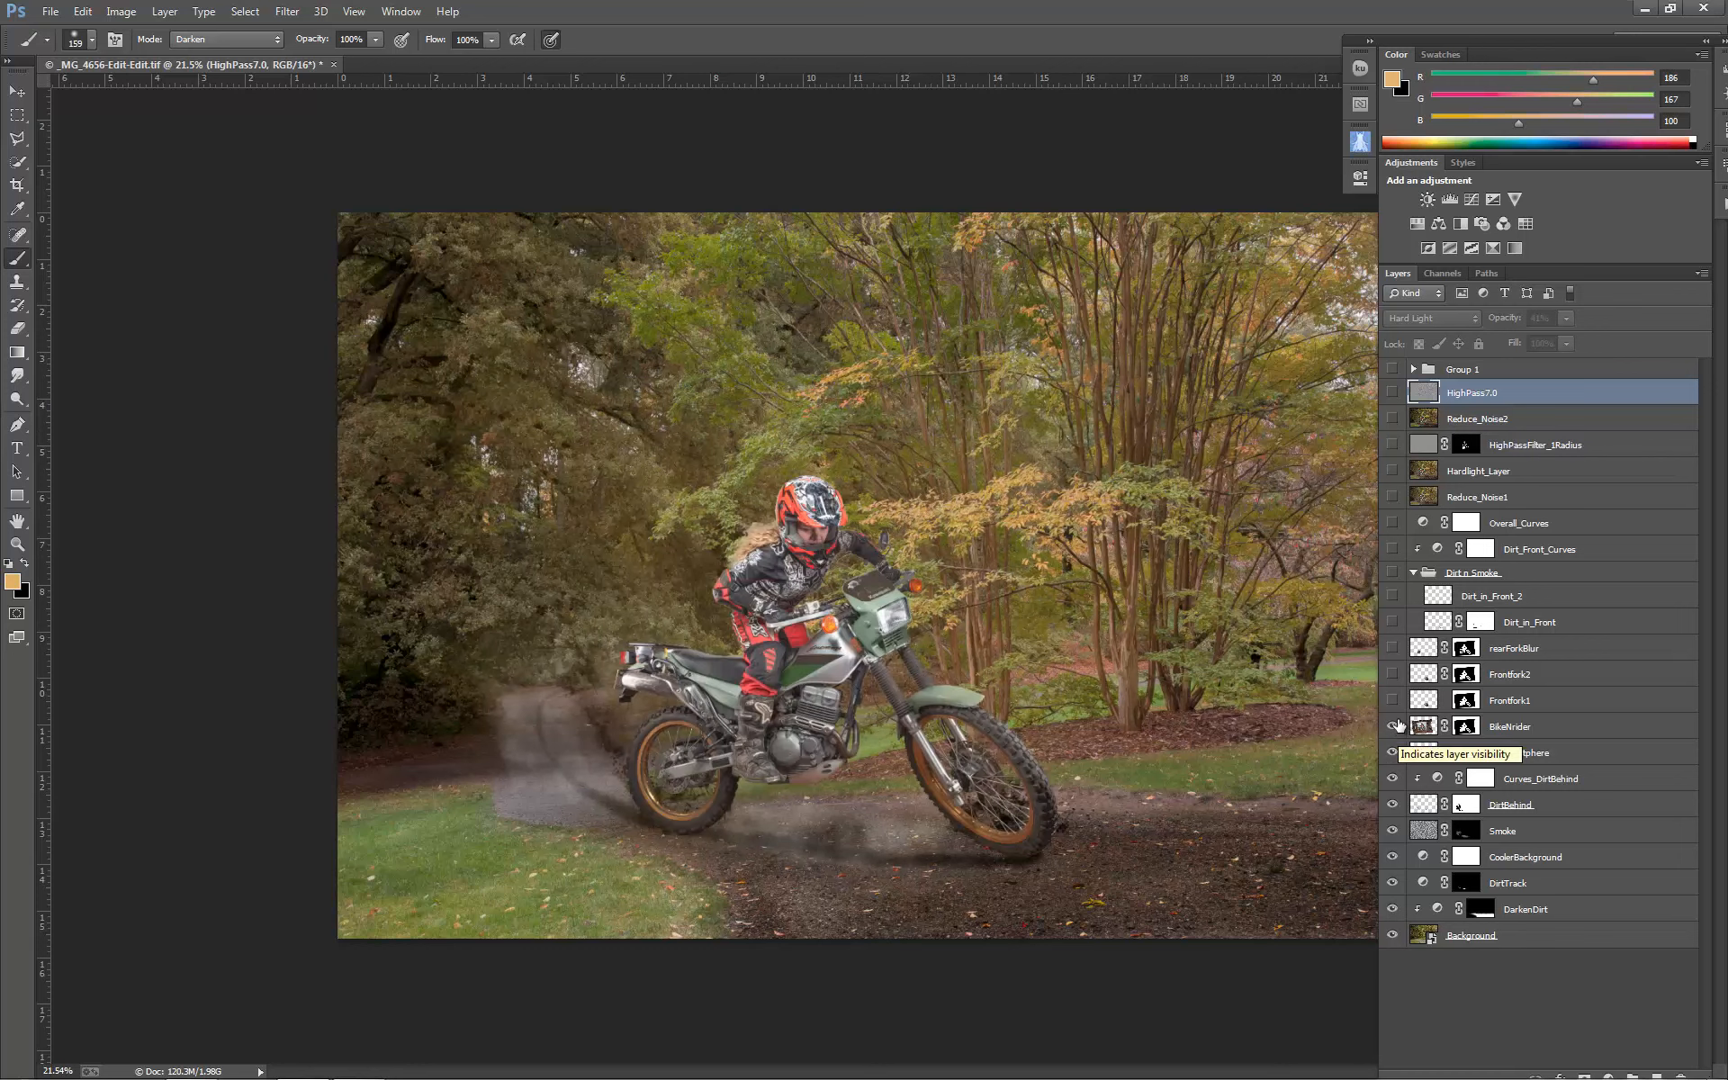
click(1393, 700)
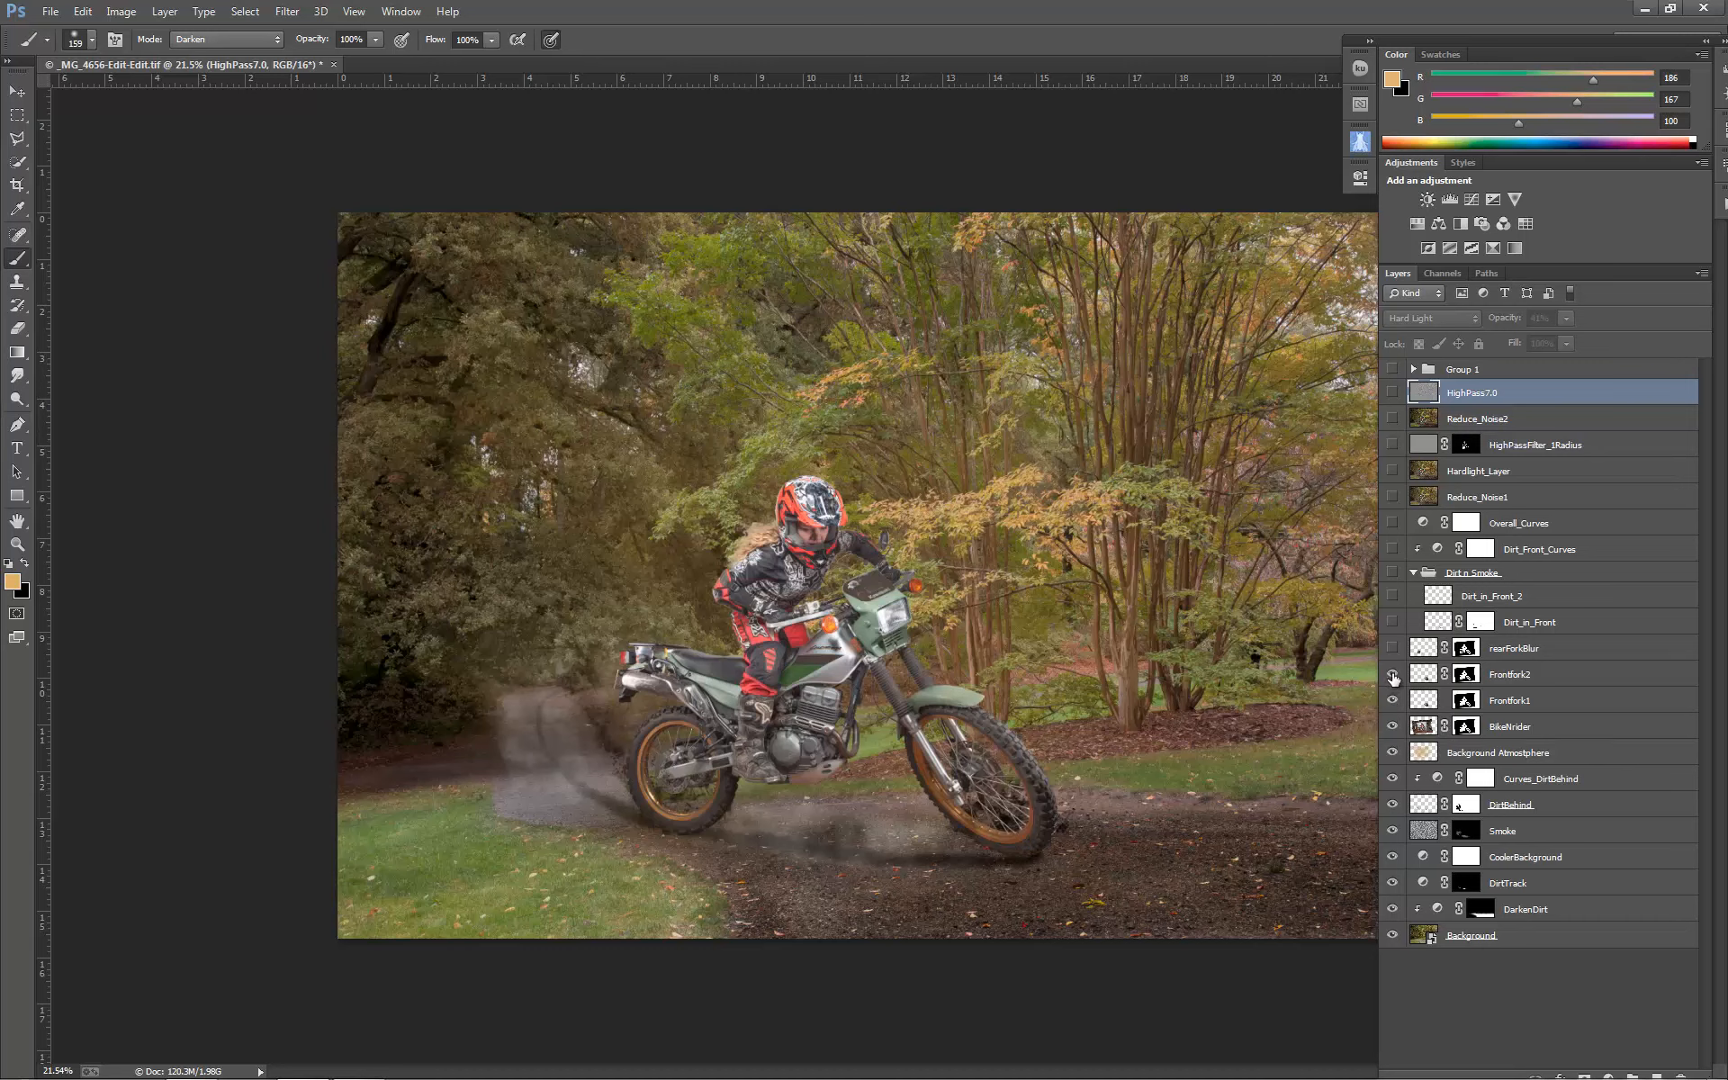
click(1393, 675)
click(1393, 648)
Show the Dirt n Smoke group with Dirt_in_Front and Dirt_in_Front_2, plus the Dirt_Front_Curves and Overall_Curves adjustments.
click(1390, 622)
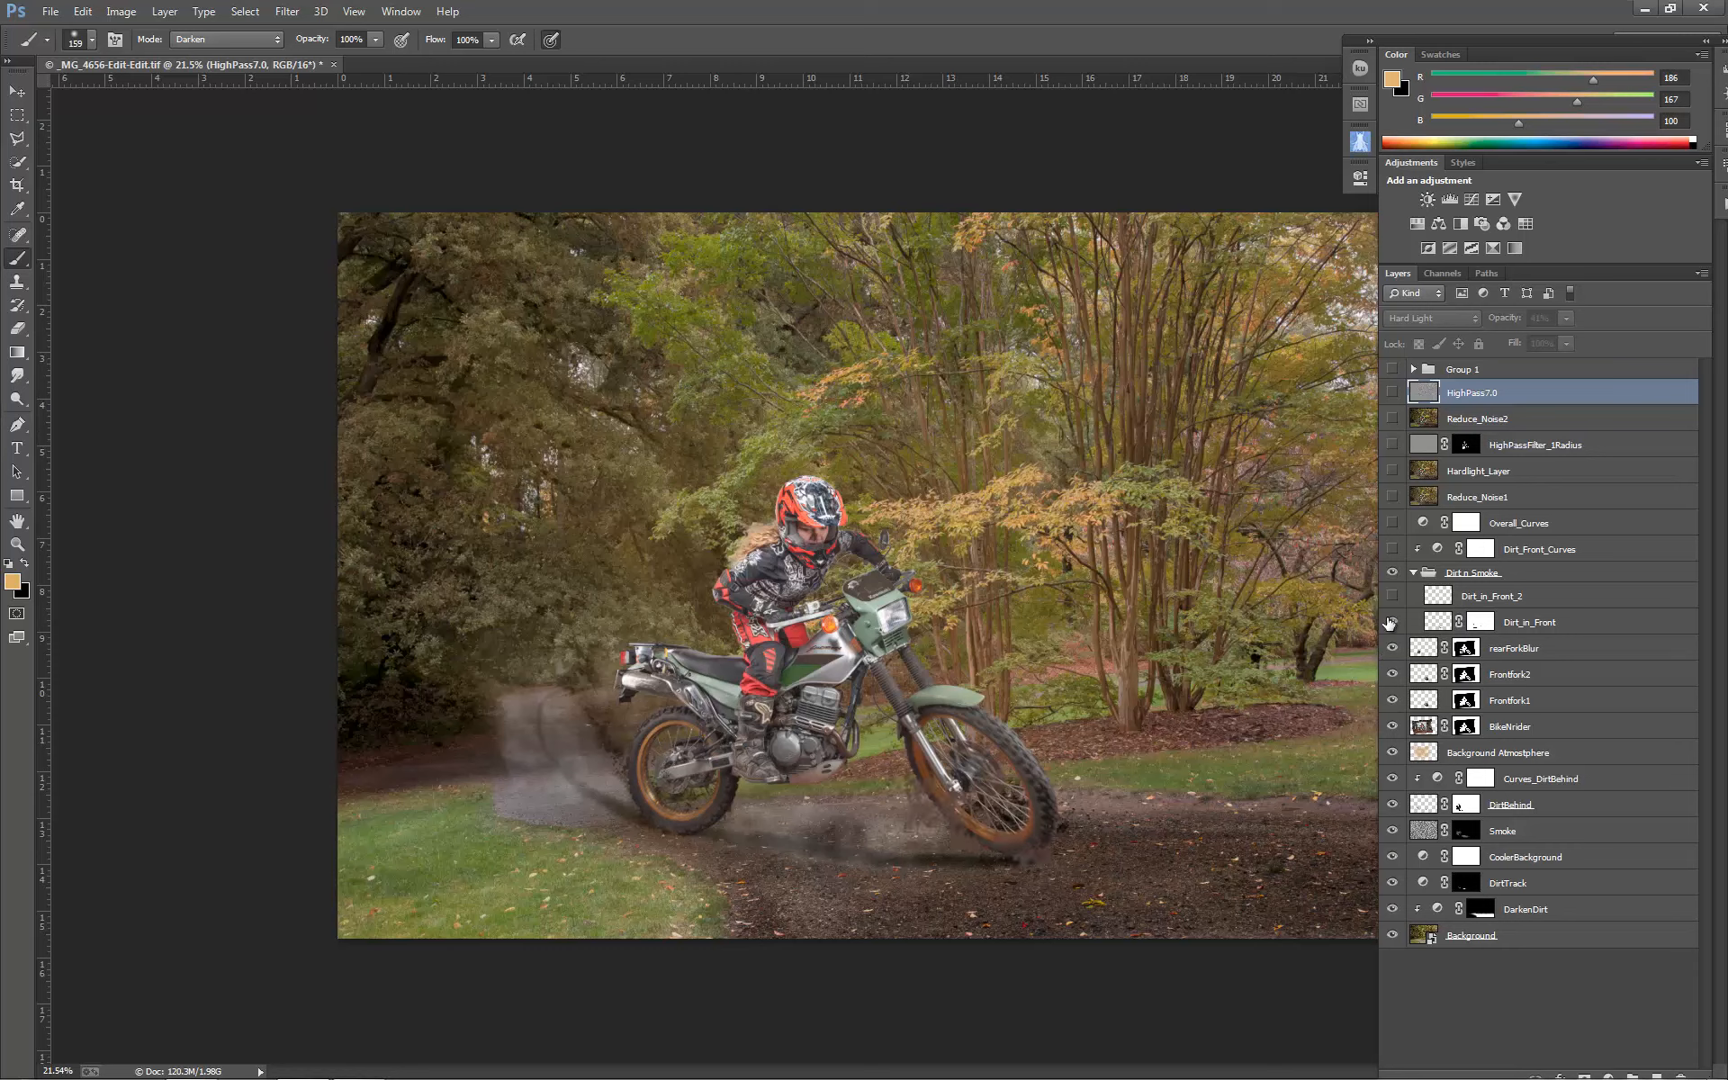
click(1394, 598)
click(1391, 549)
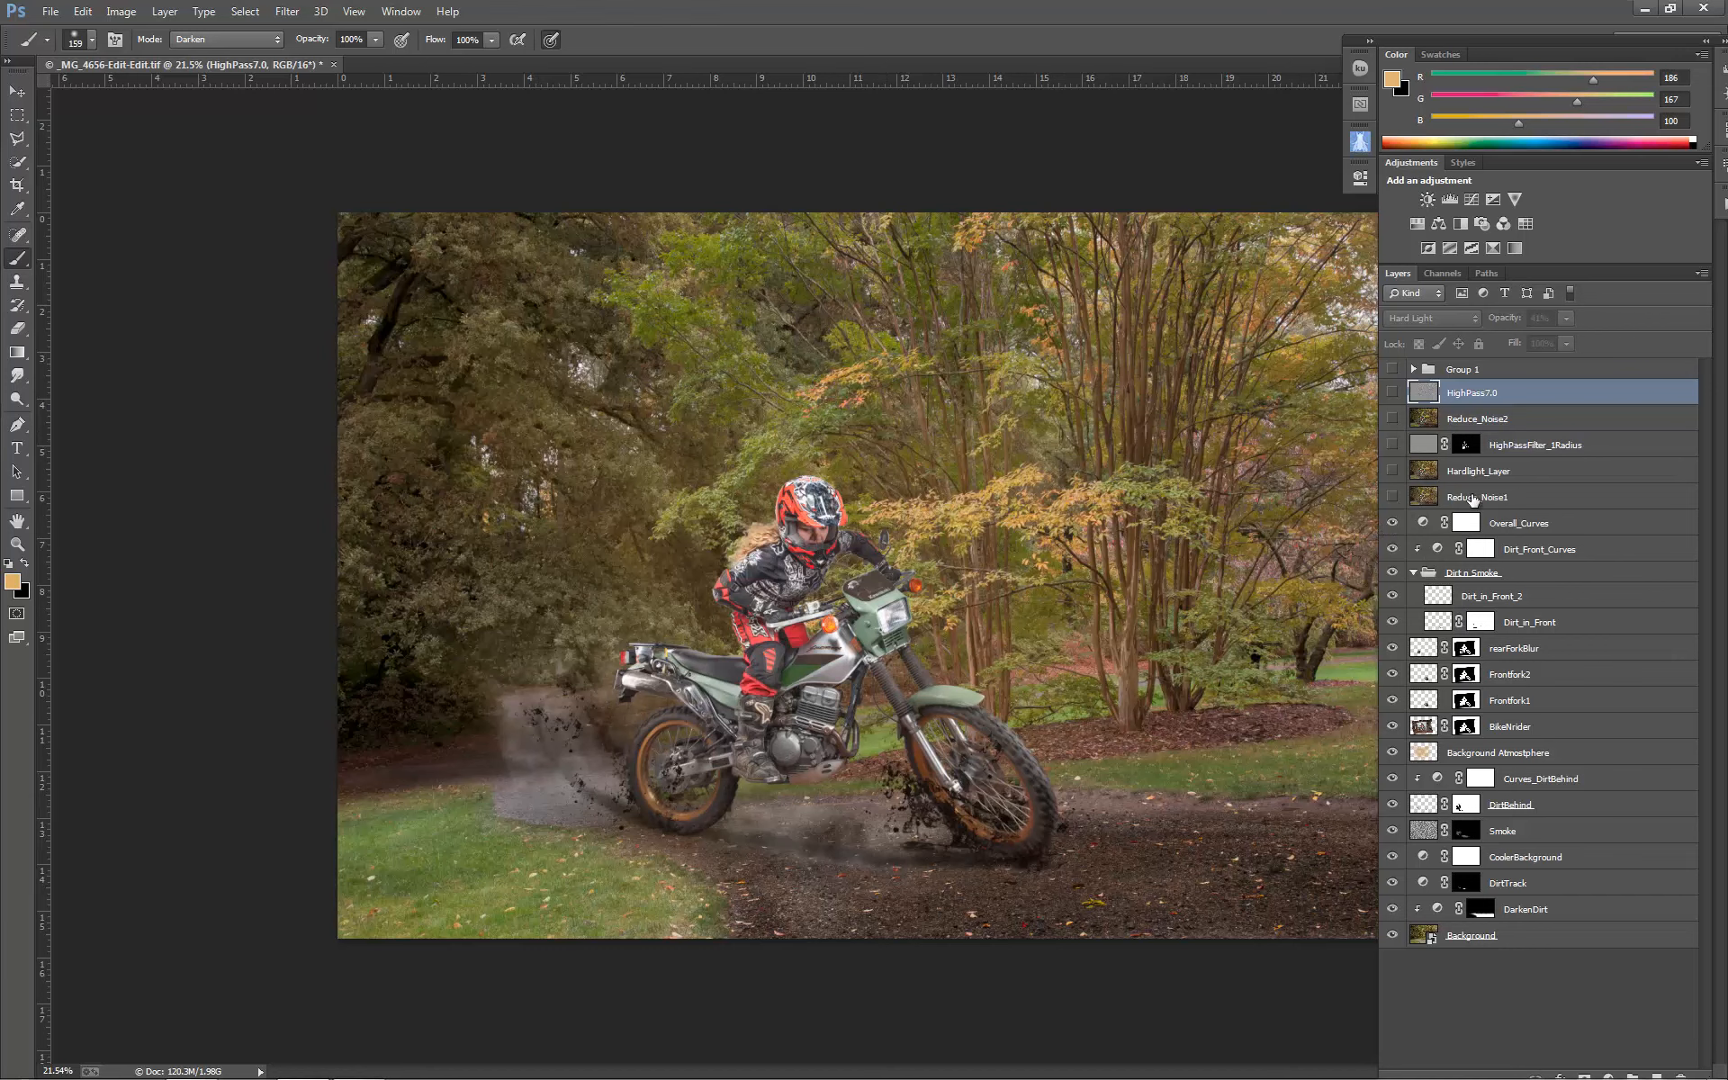
Show the Reduce_Noise1 layer and inspect its effect on the rider's helmet, face and jacket at 162% magnification.
click(1393, 497)
scroll(837, 531, up, 2)
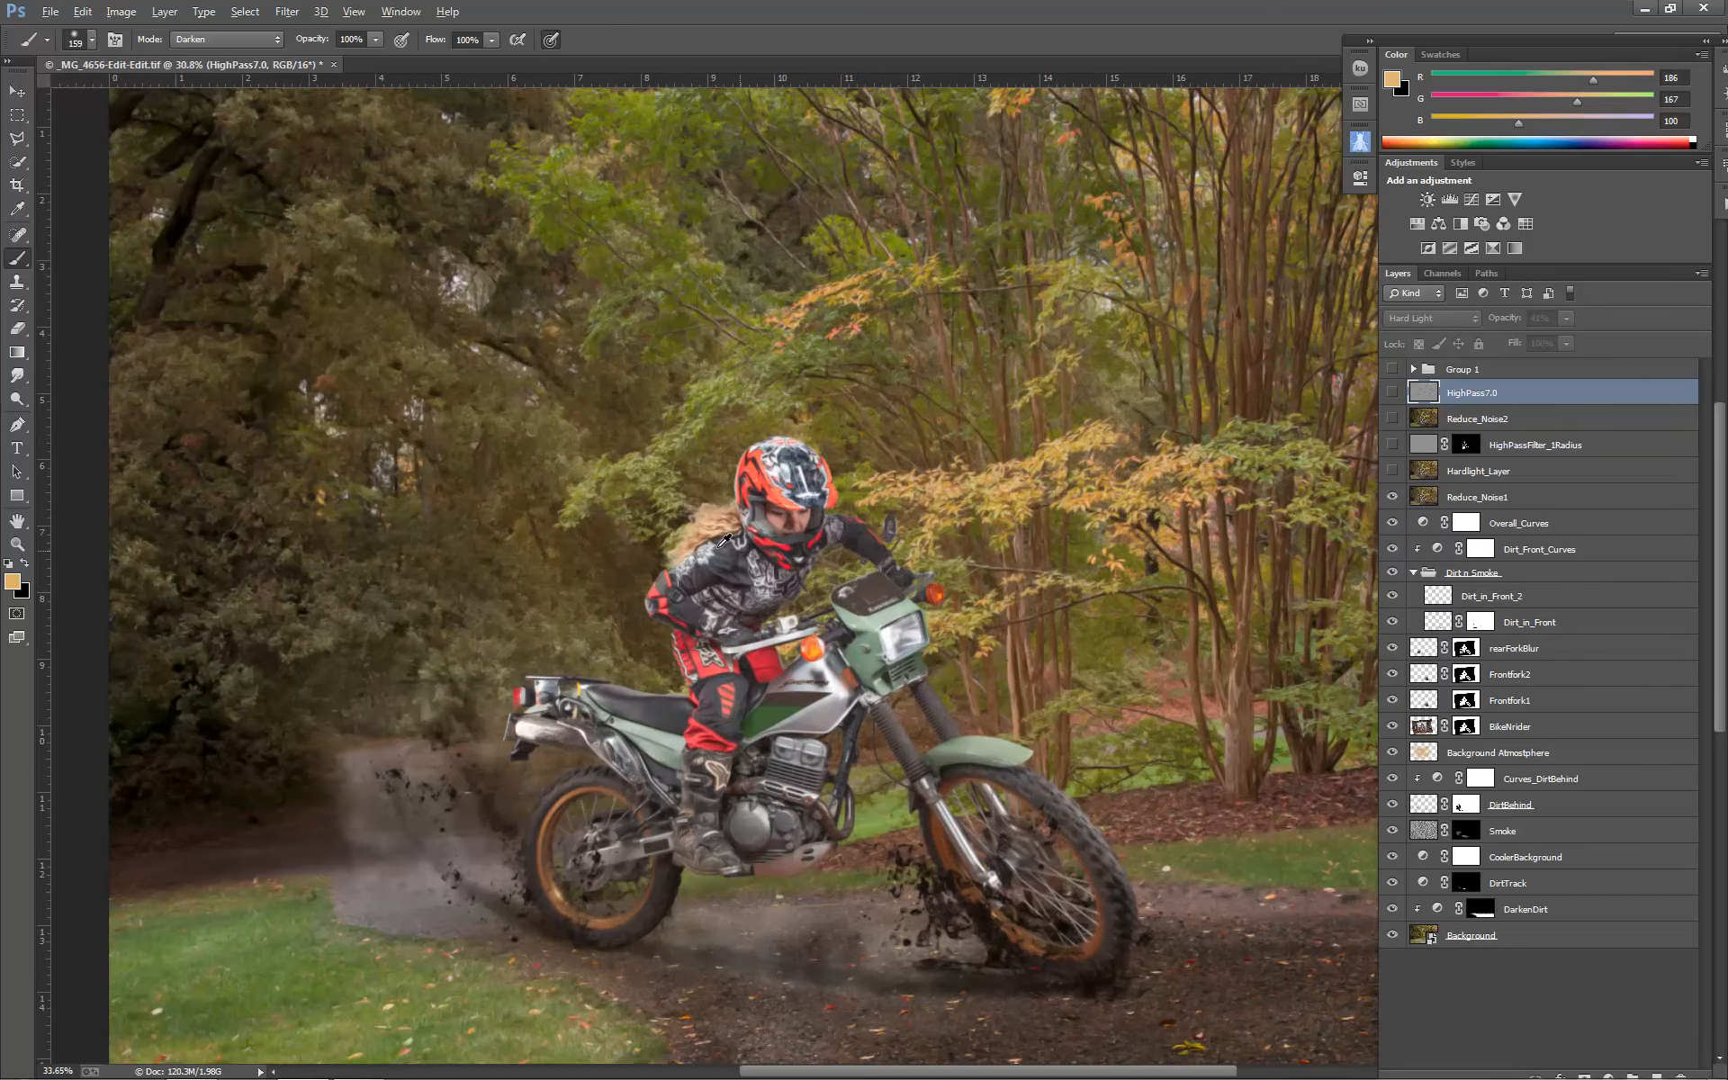
scroll(723, 539, up, 8)
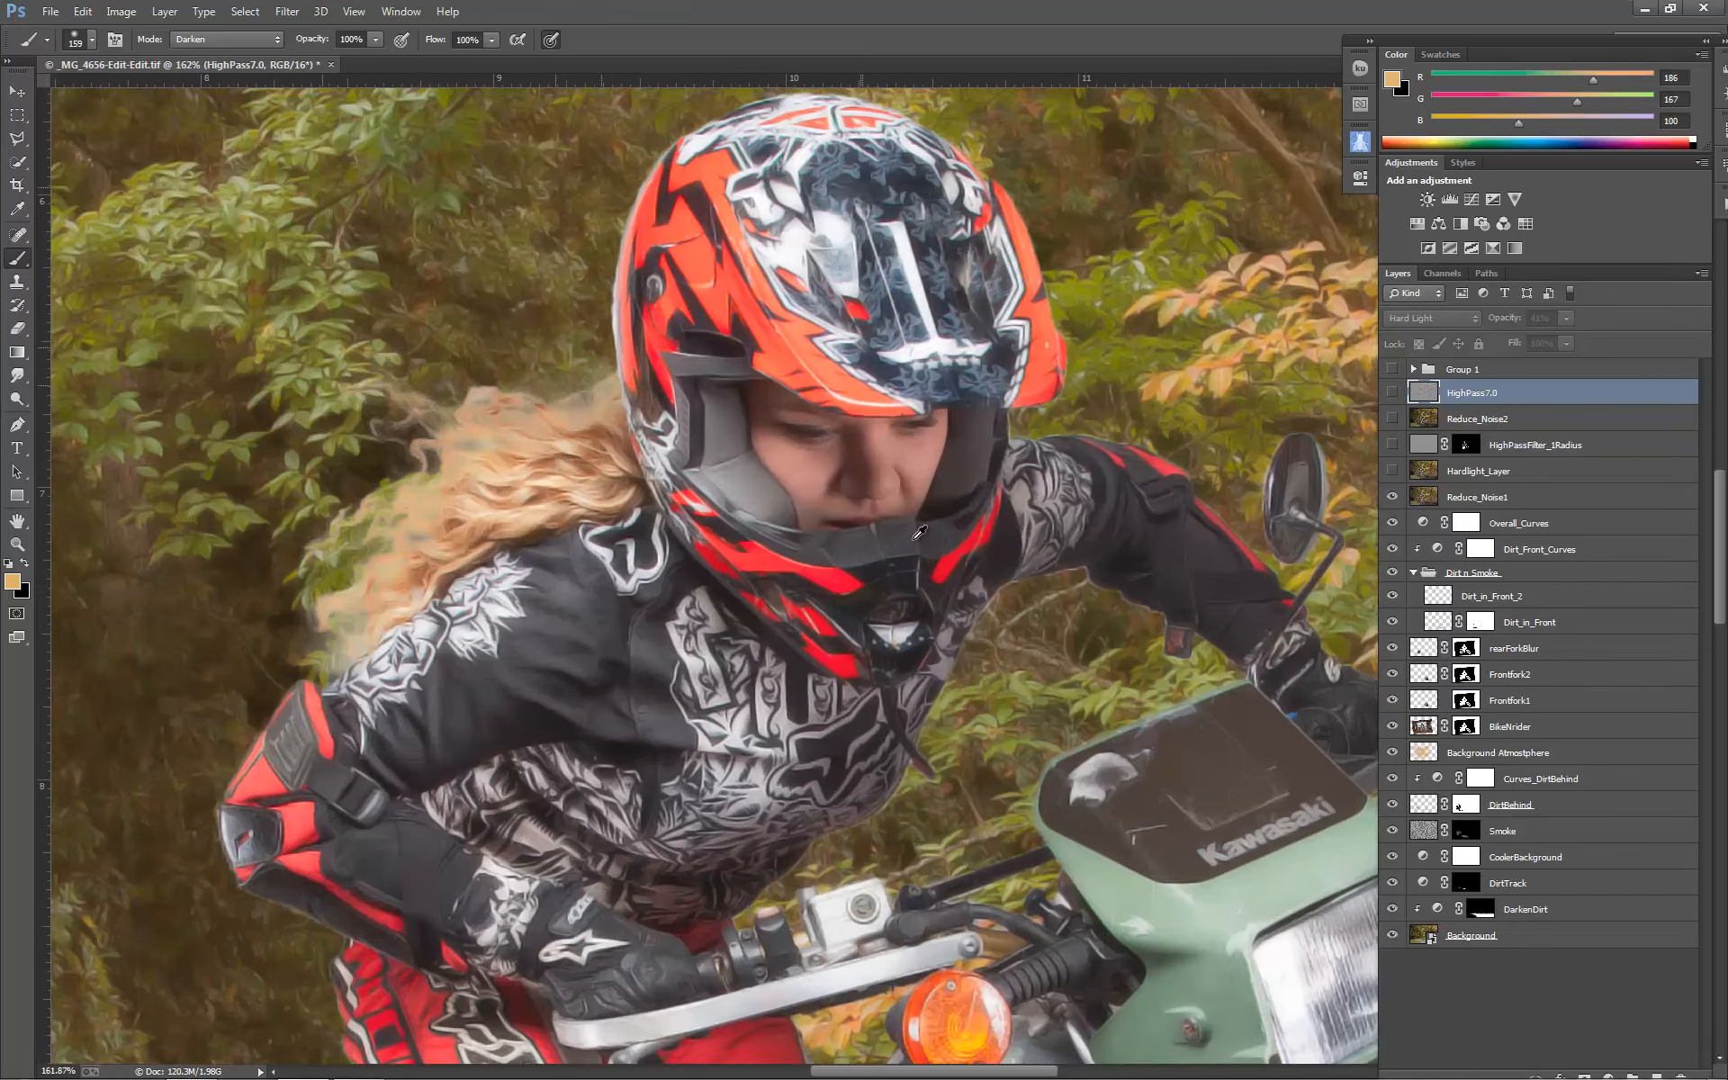
scroll(919, 533, up, 1)
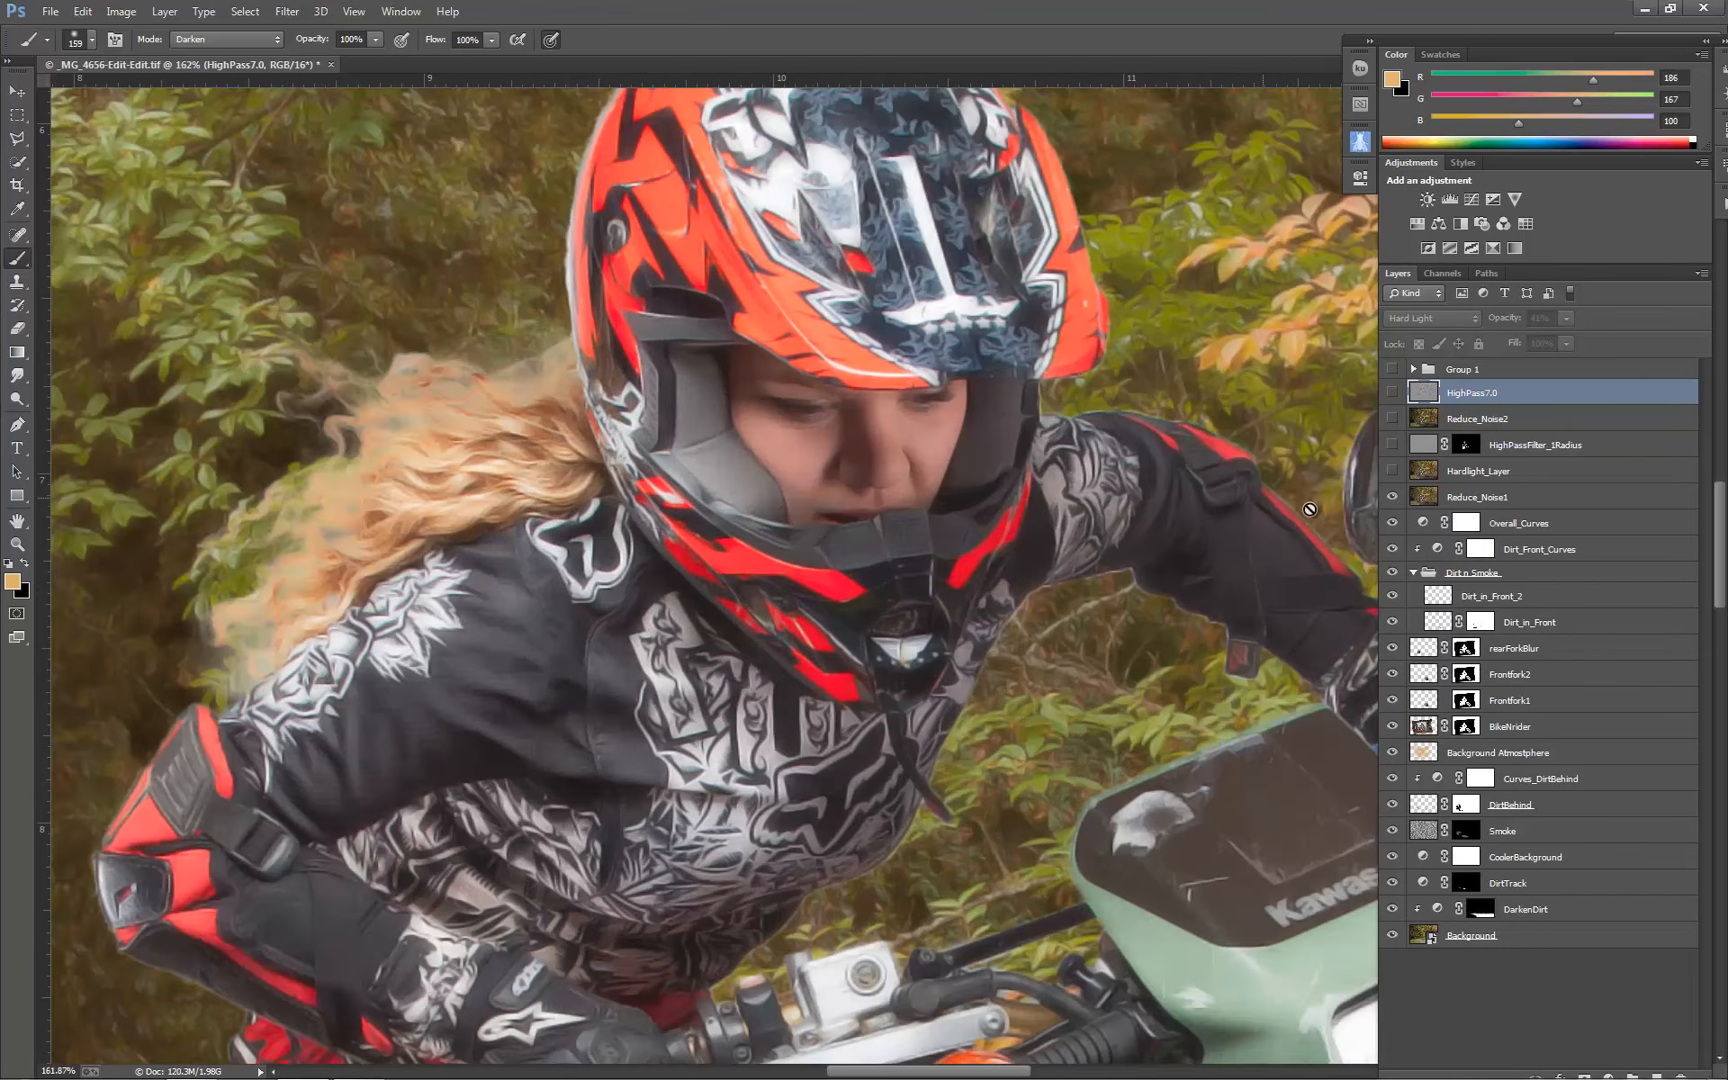
Show the Hardlight_Layer, HighPassFilter_1Radius, Reduce_Noise2 and HighPass7.0 layers one after another over the rider close-up.
click(1391, 470)
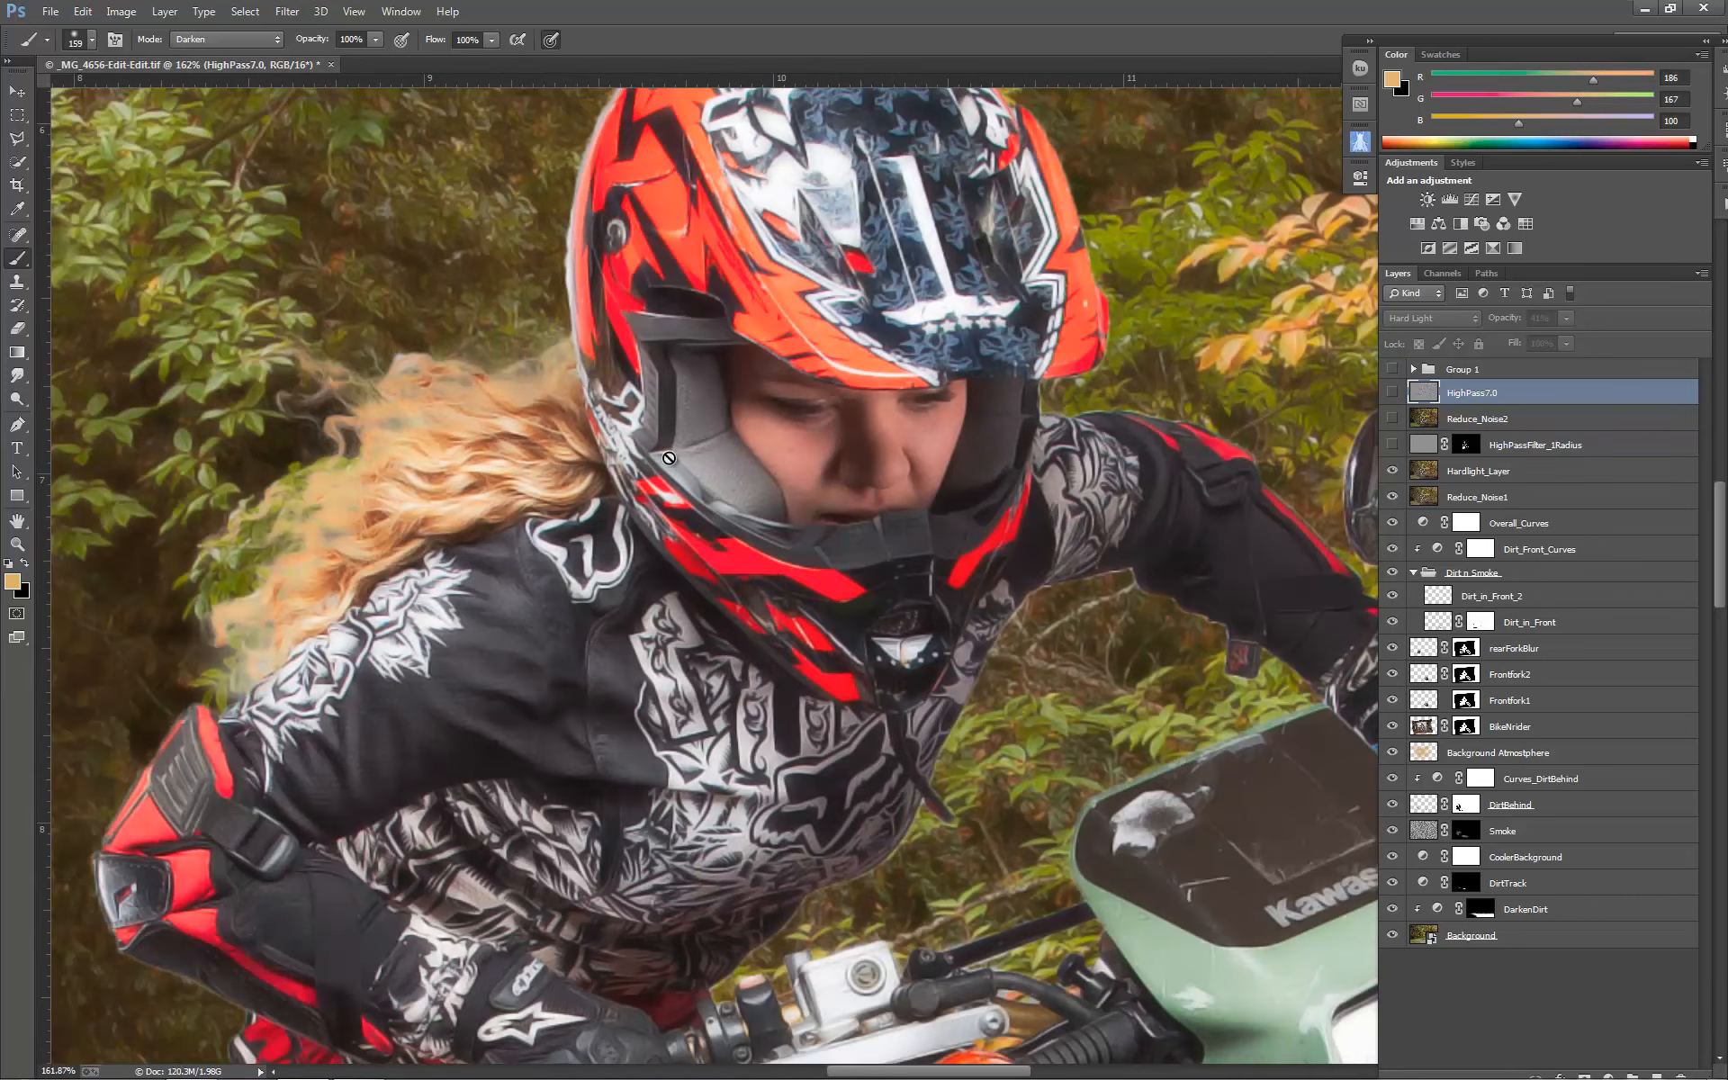
click(1393, 446)
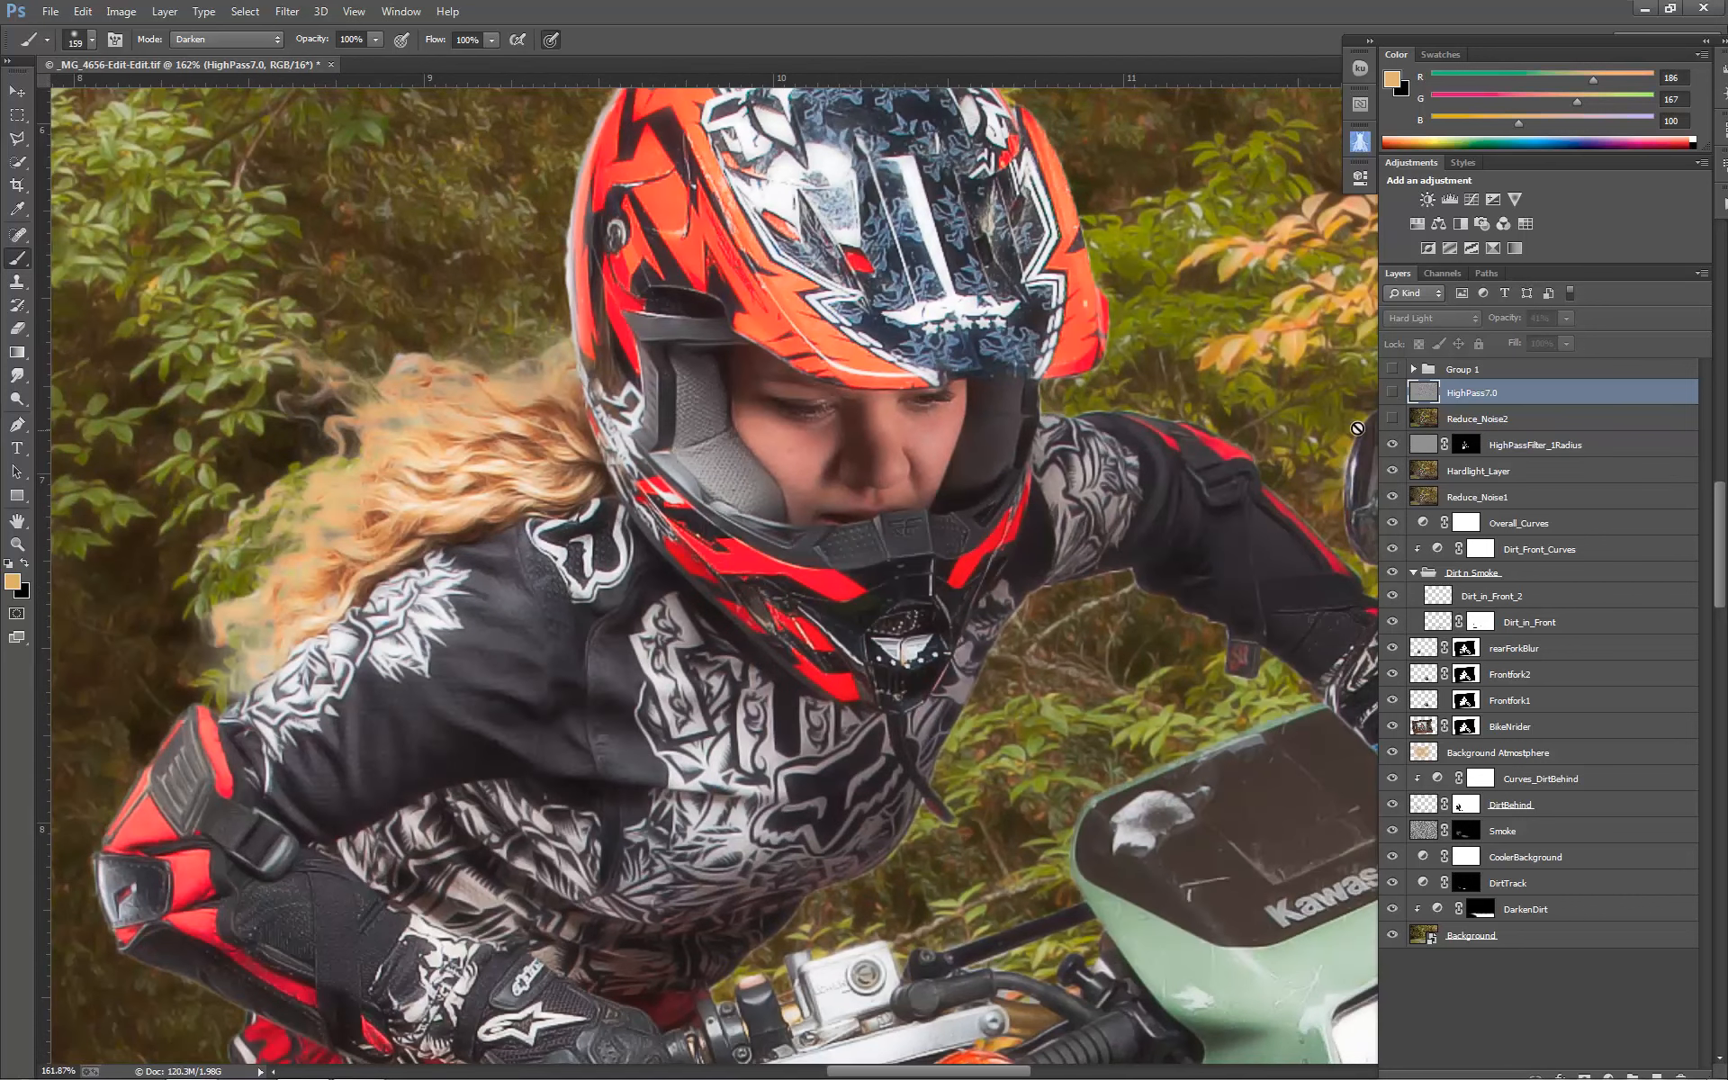
click(1392, 421)
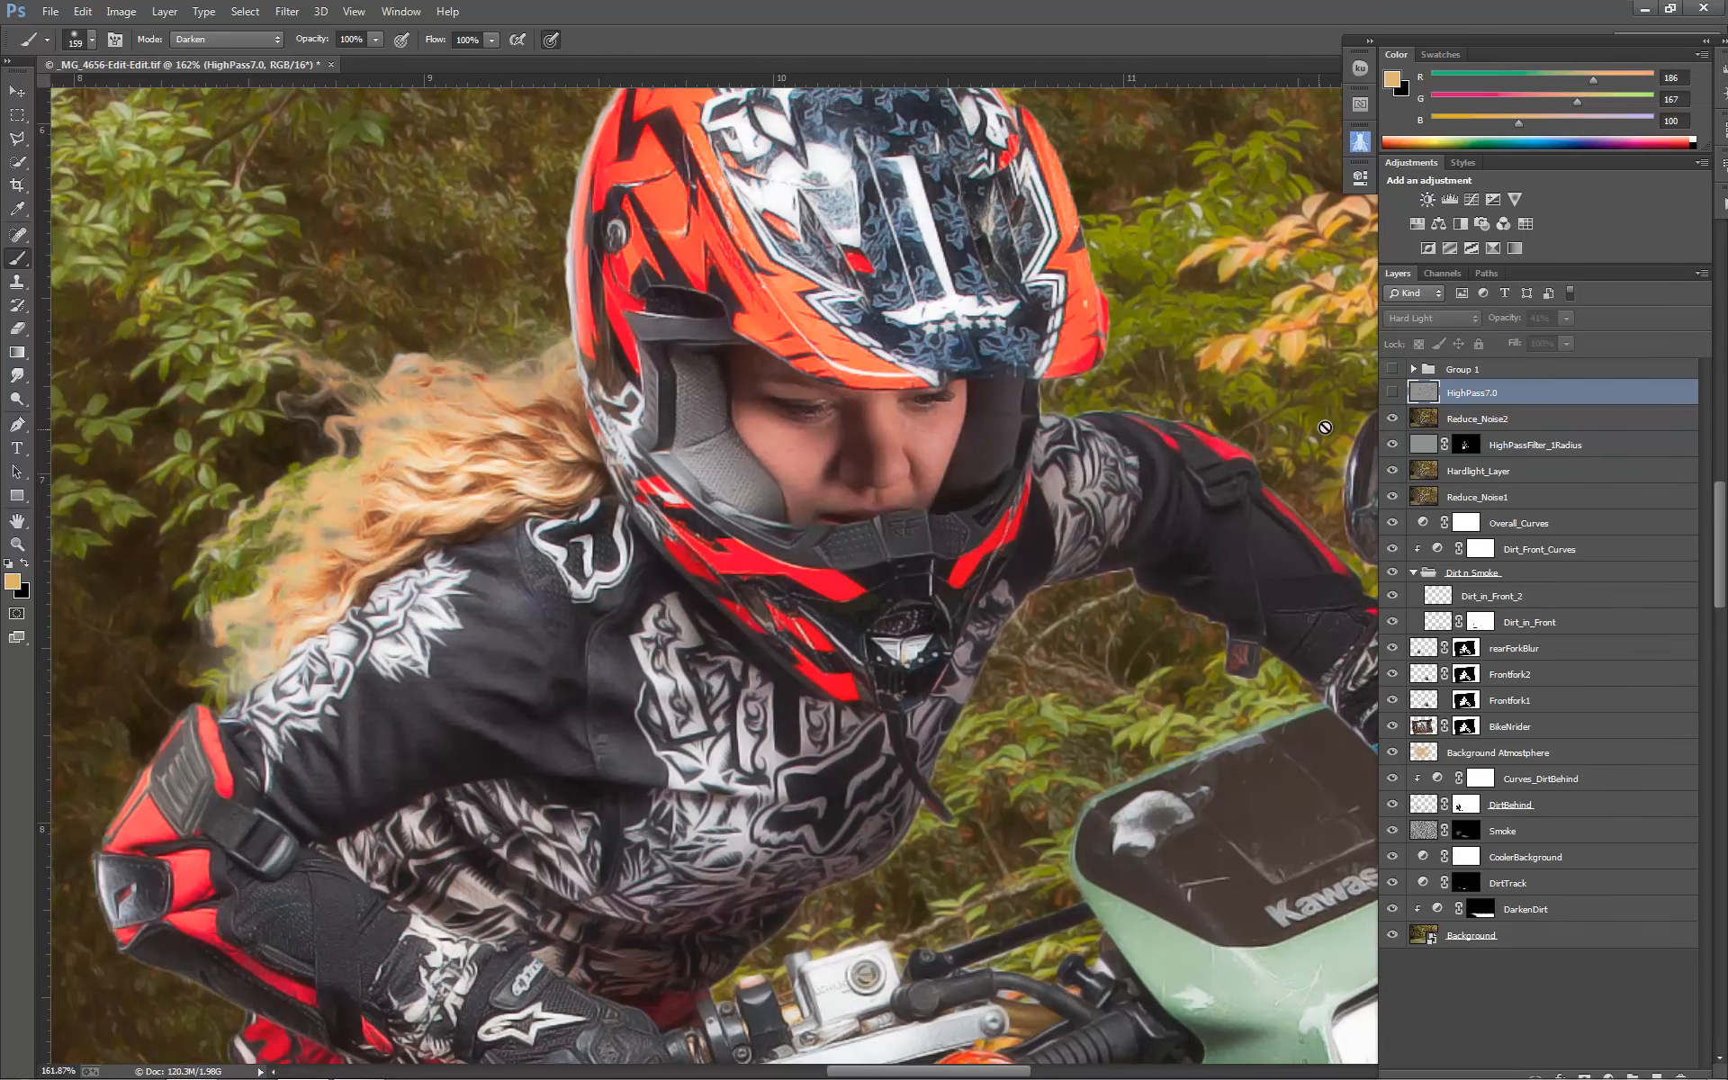
click(1392, 393)
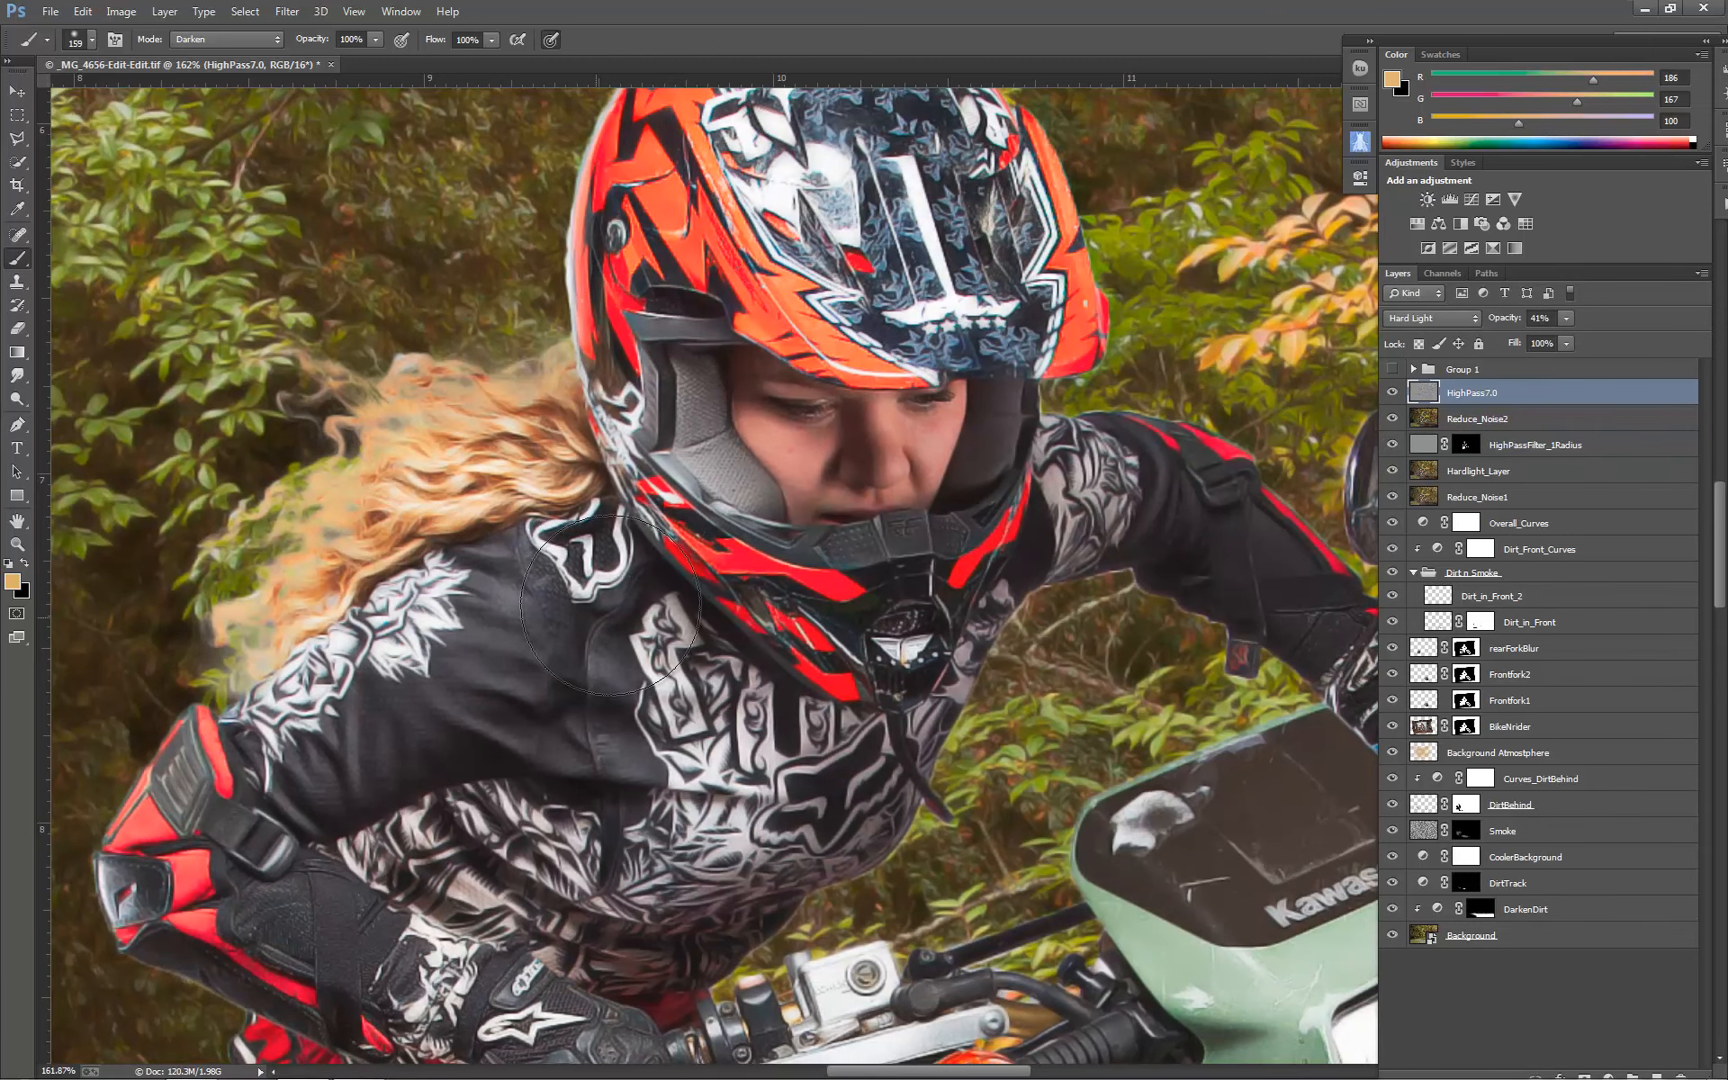
Review the finished composite as a whole and around the bike and rider, ending at 16.67% magnification.
scroll(617, 596, down, 3)
scroll(618, 595, down, 5)
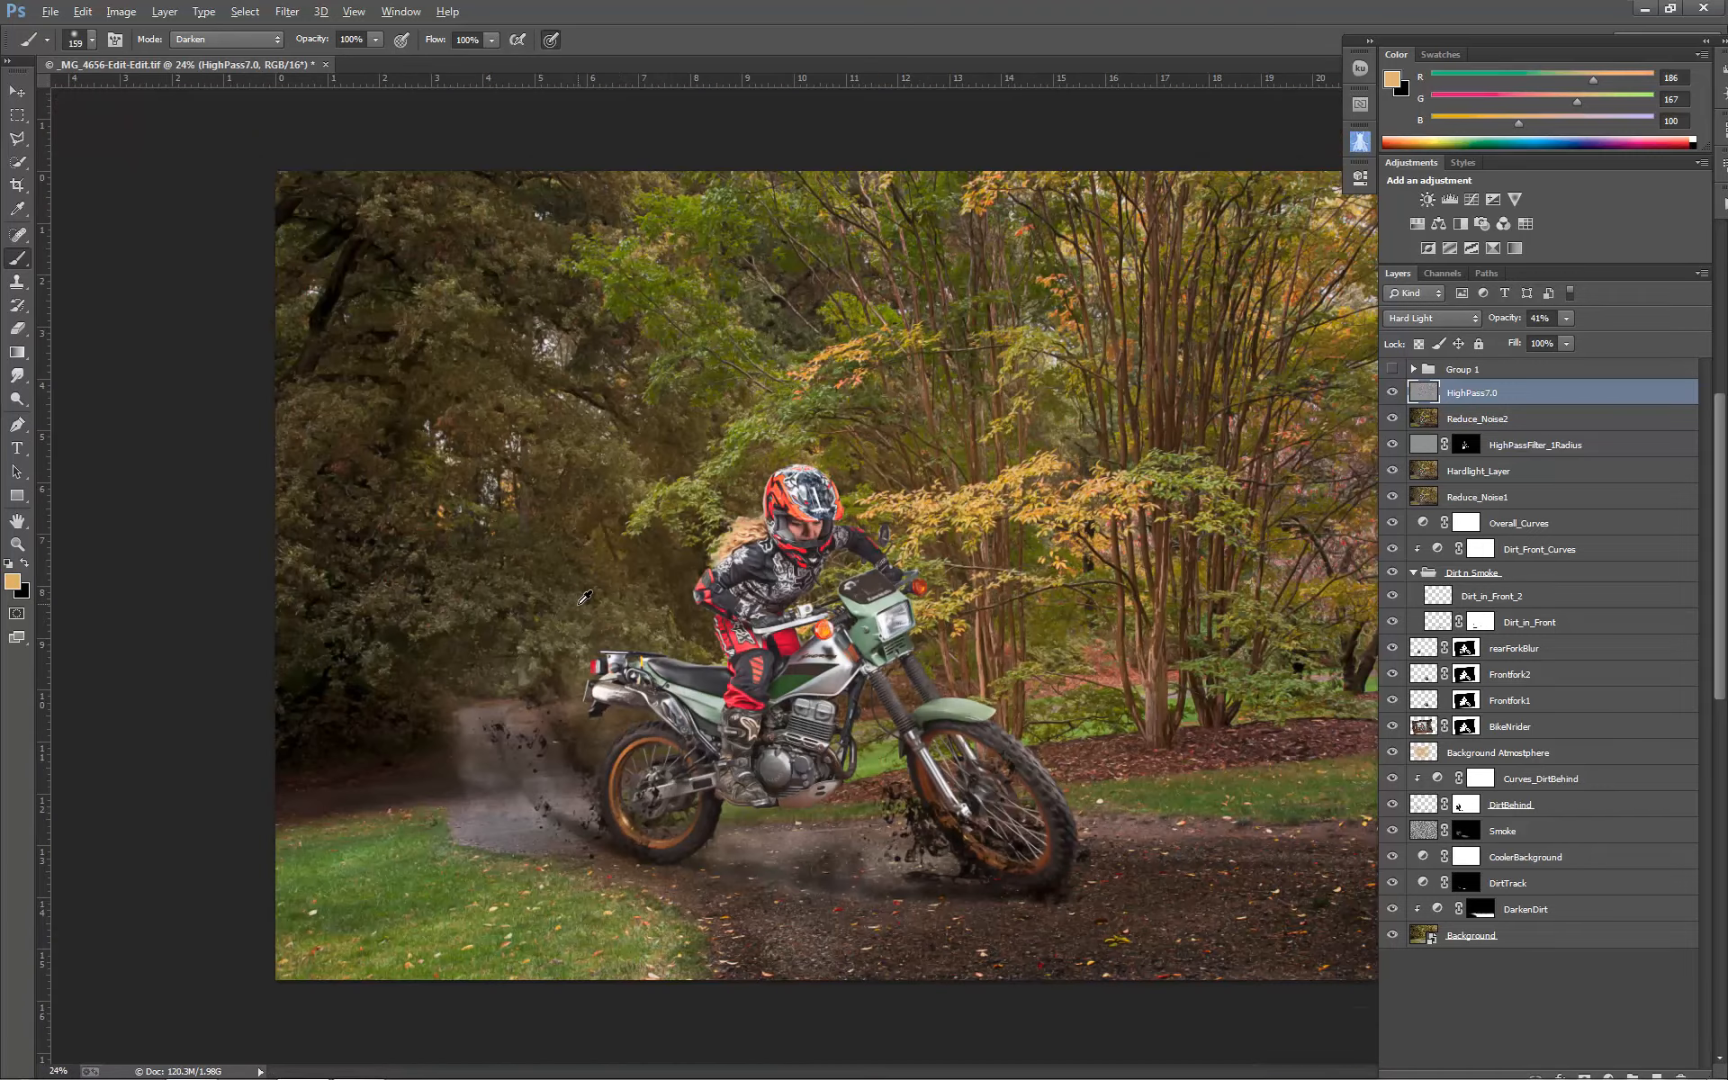
scroll(735, 597, down, 1)
key(alt)
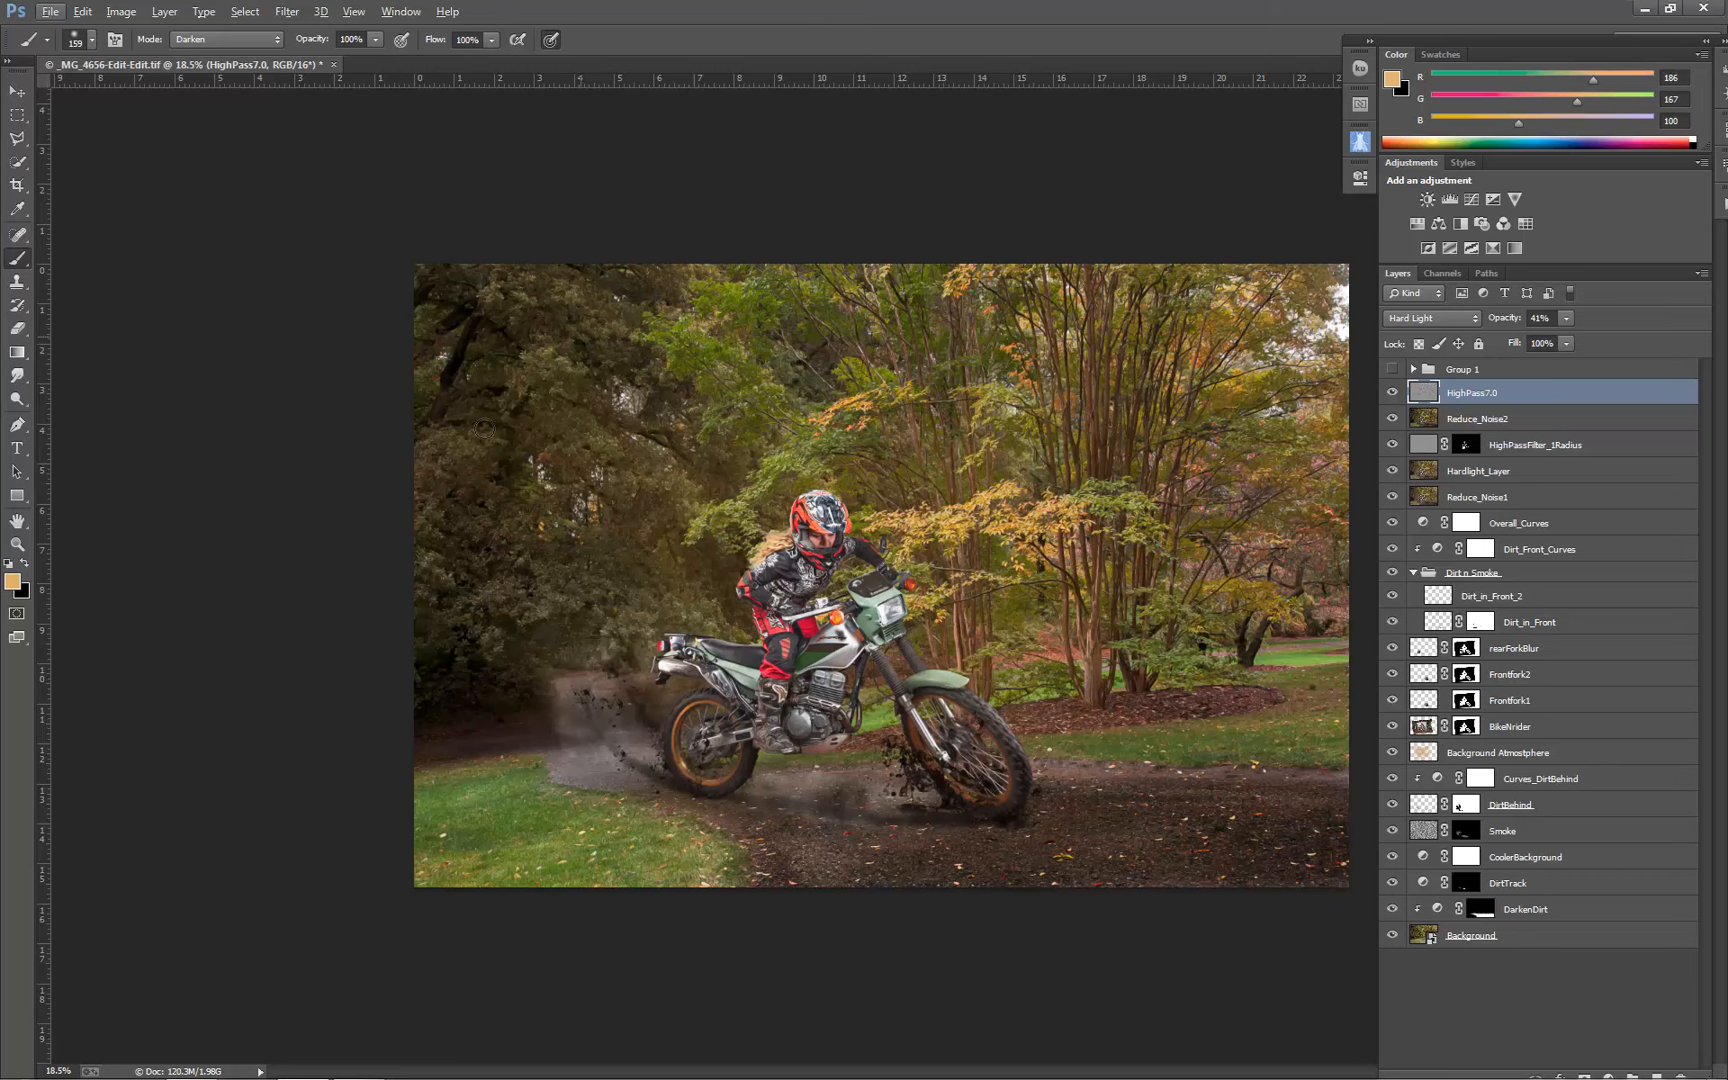
scroll(851, 512, down, 1)
scroll(837, 509, up, 3)
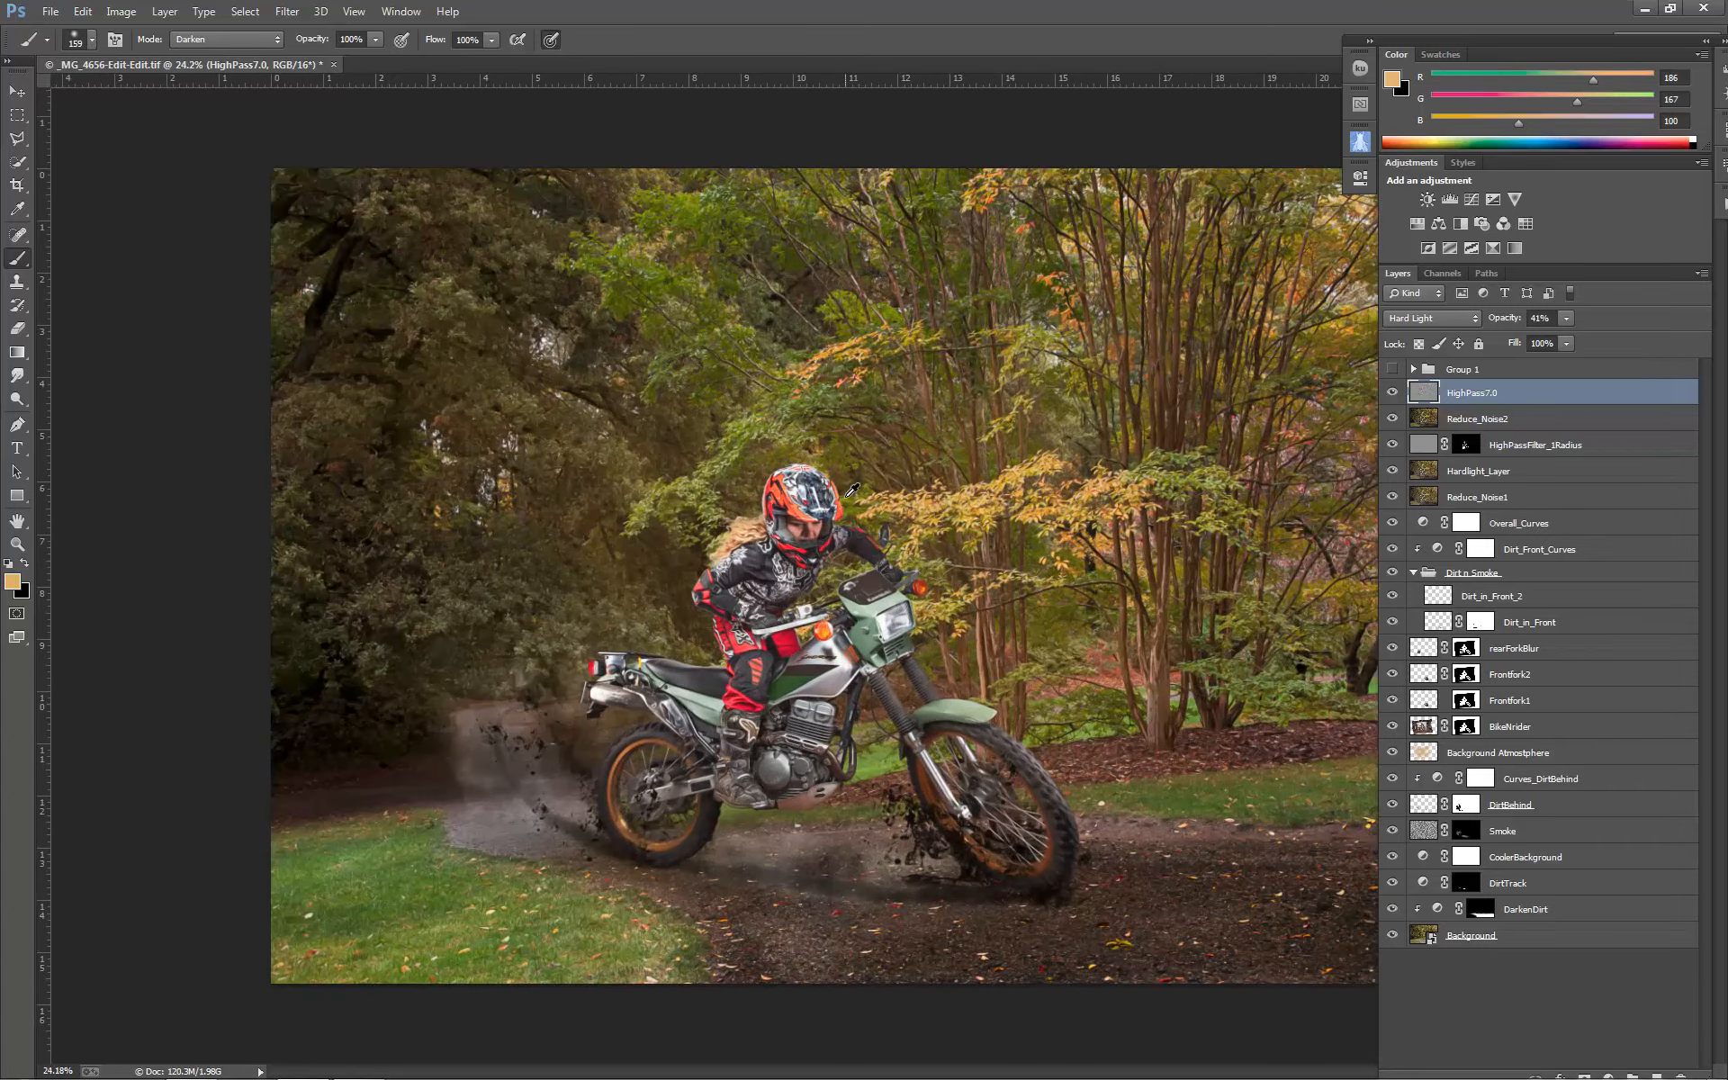
scroll(527, 740, up, 3)
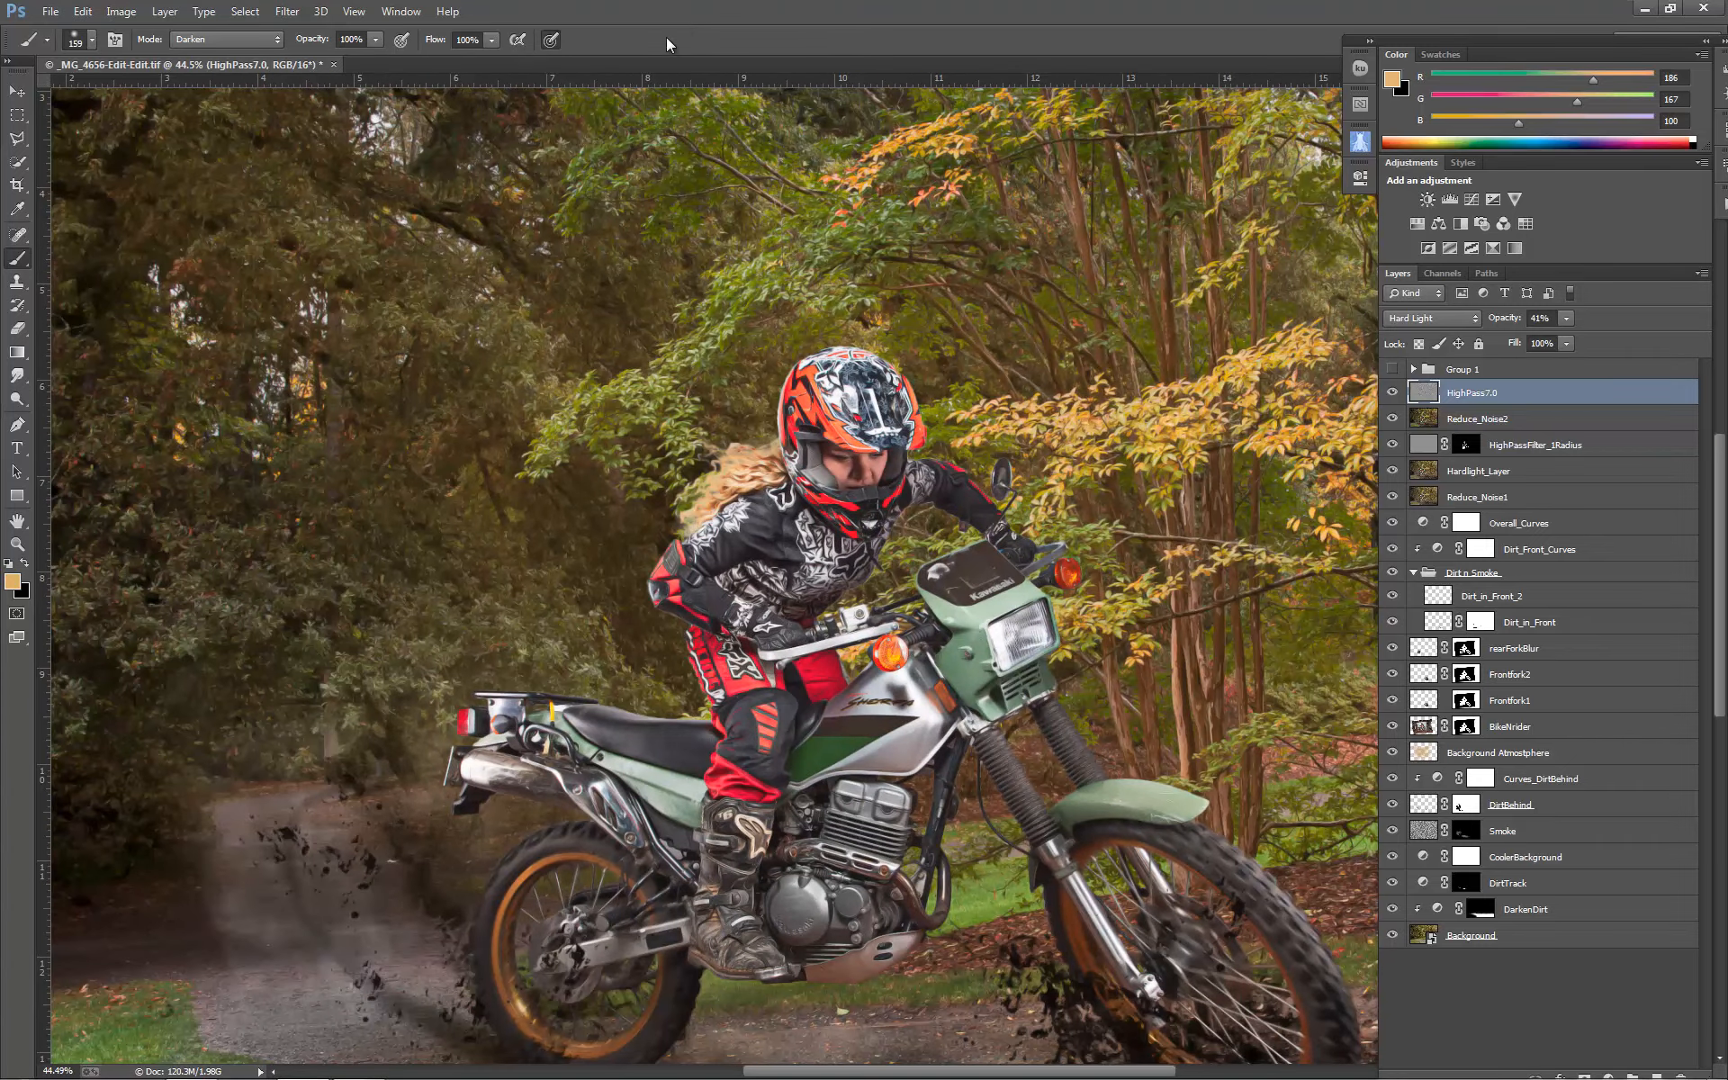
scroll(641, 425, down, 4)
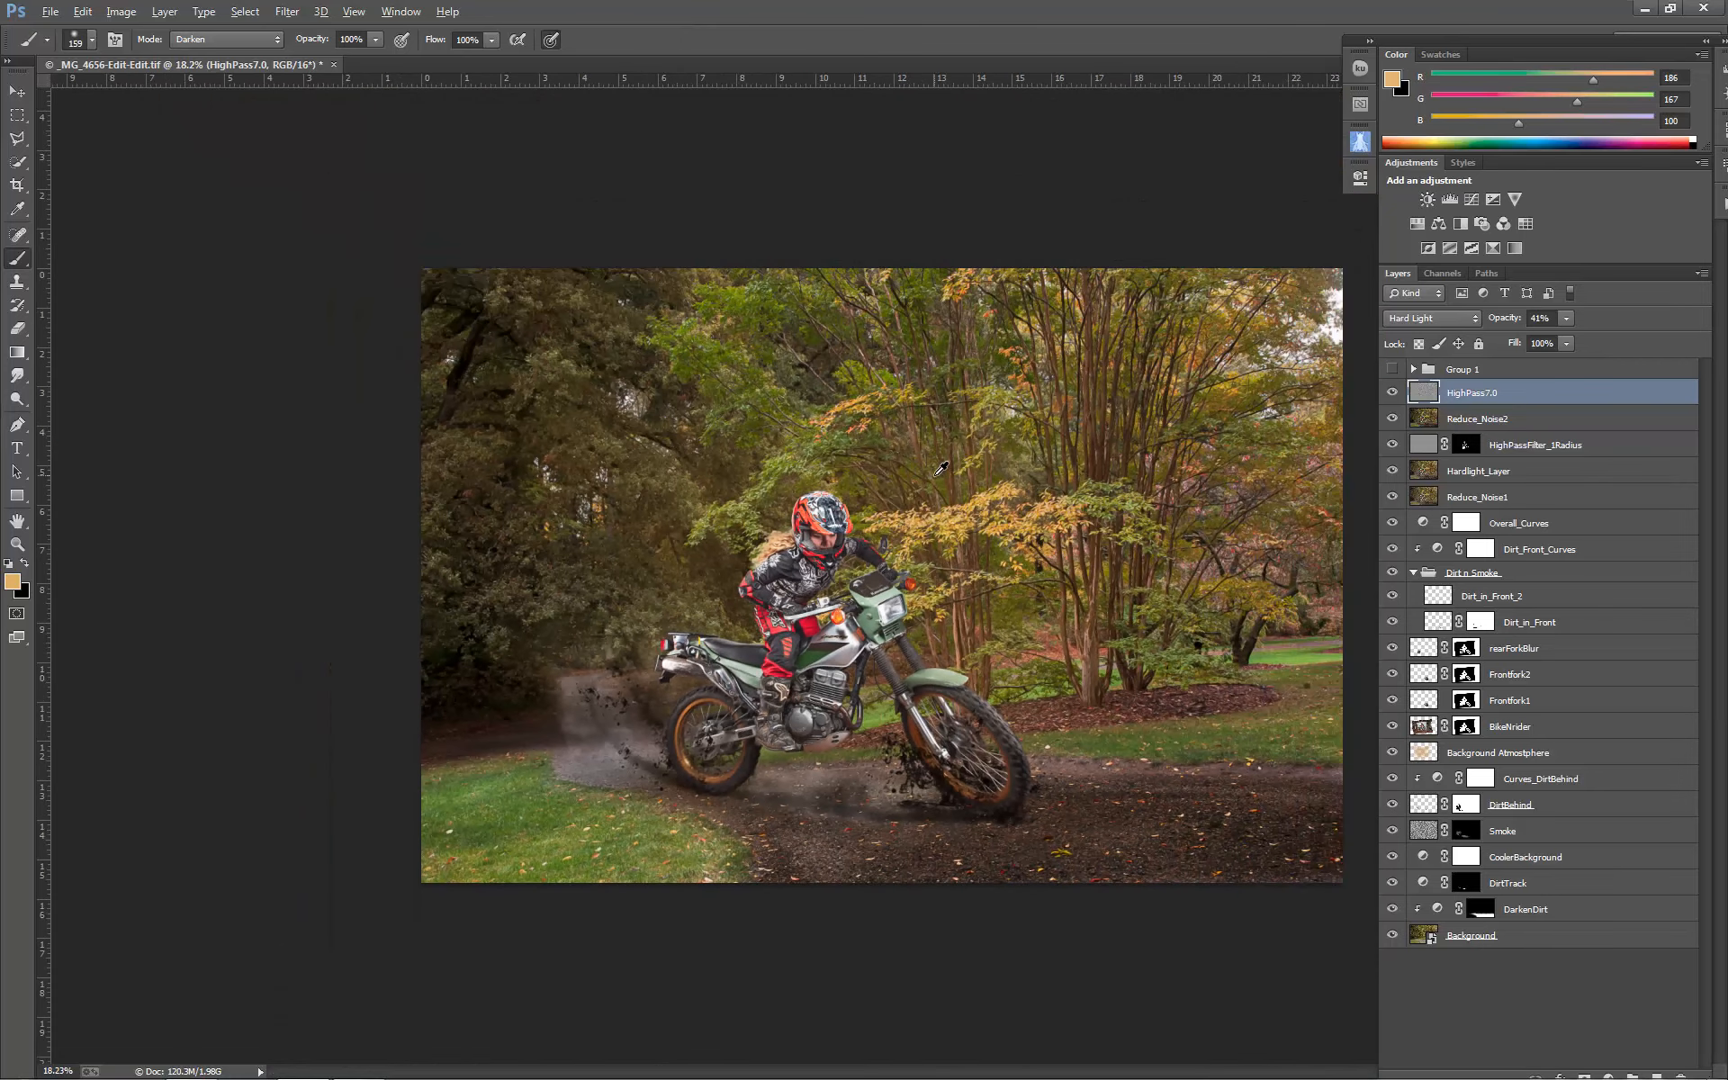
key(alt)
key(ctrl+minus)
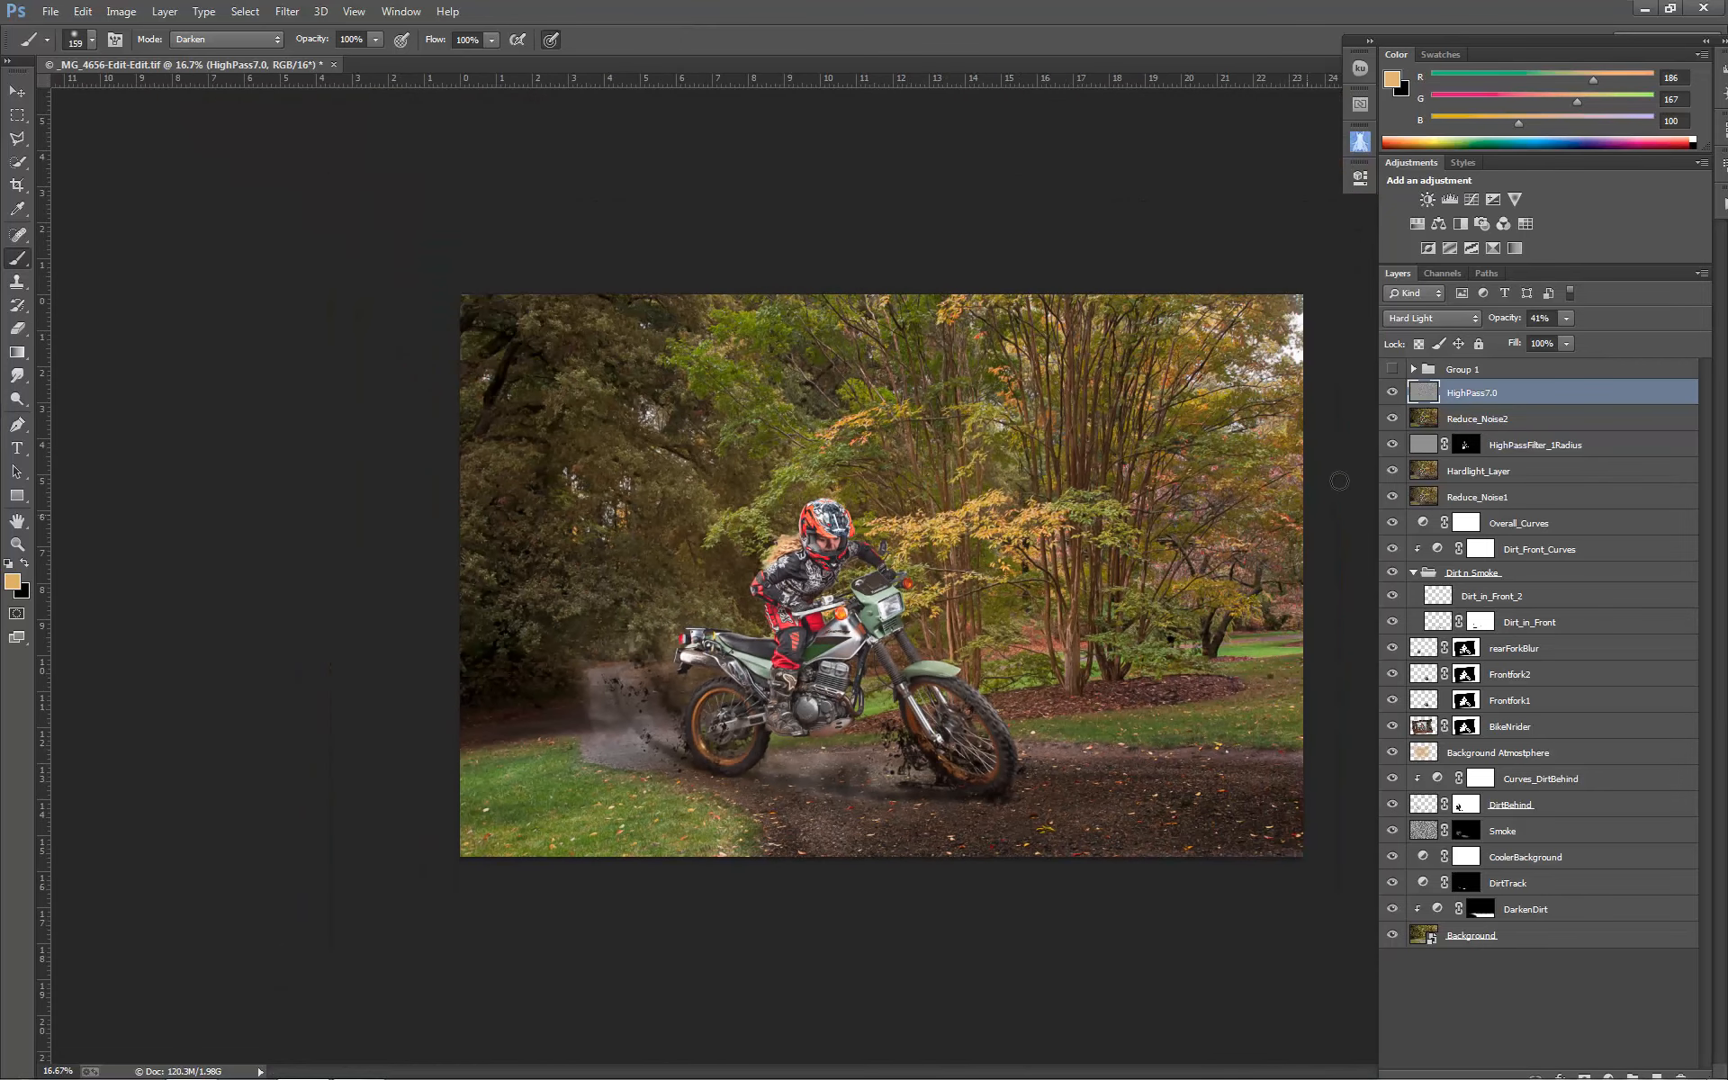